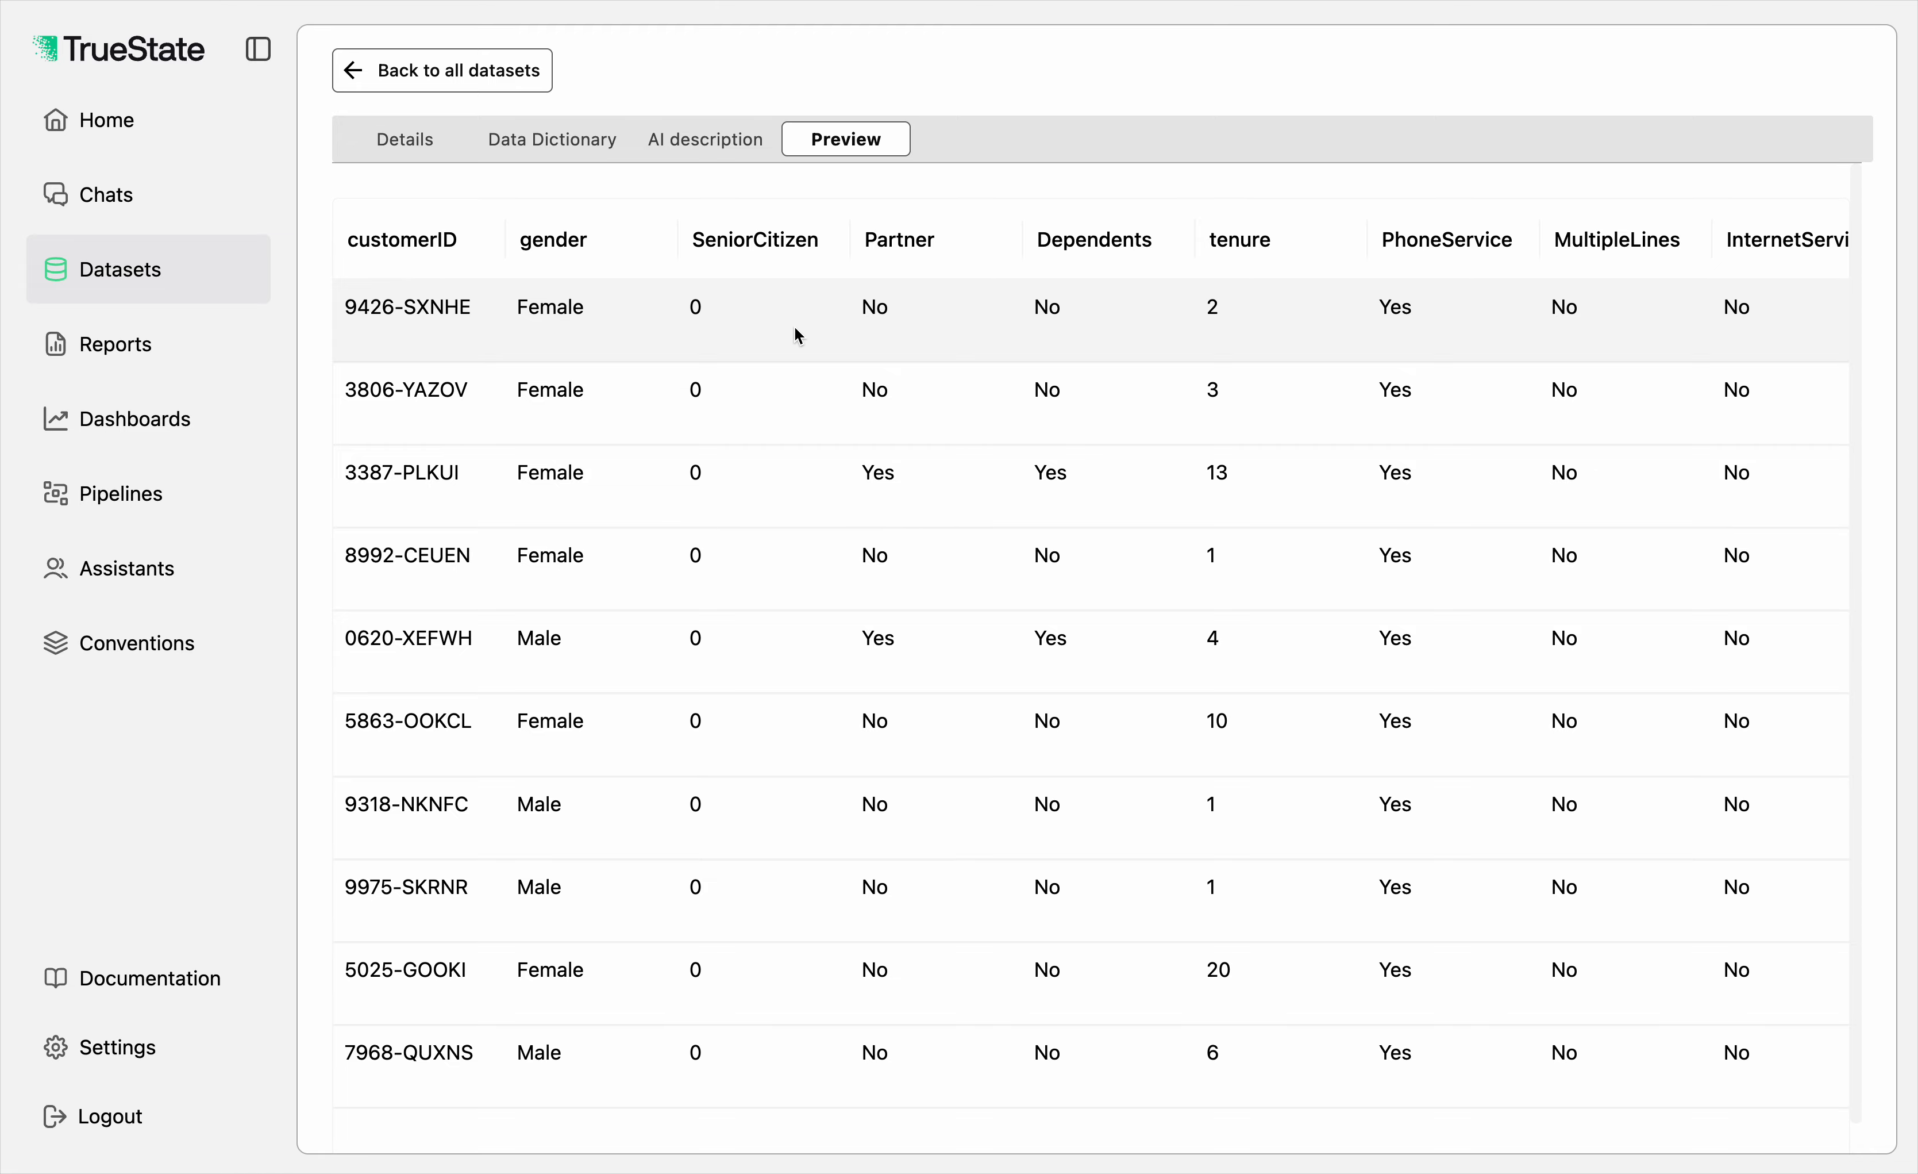
Step: Look across all columns of the customer churn dataset preview and return to the list of datasets
{"action": "scroll", "coordinate": [795, 327], "scroll_direction": "right", "scroll_amount": 15}
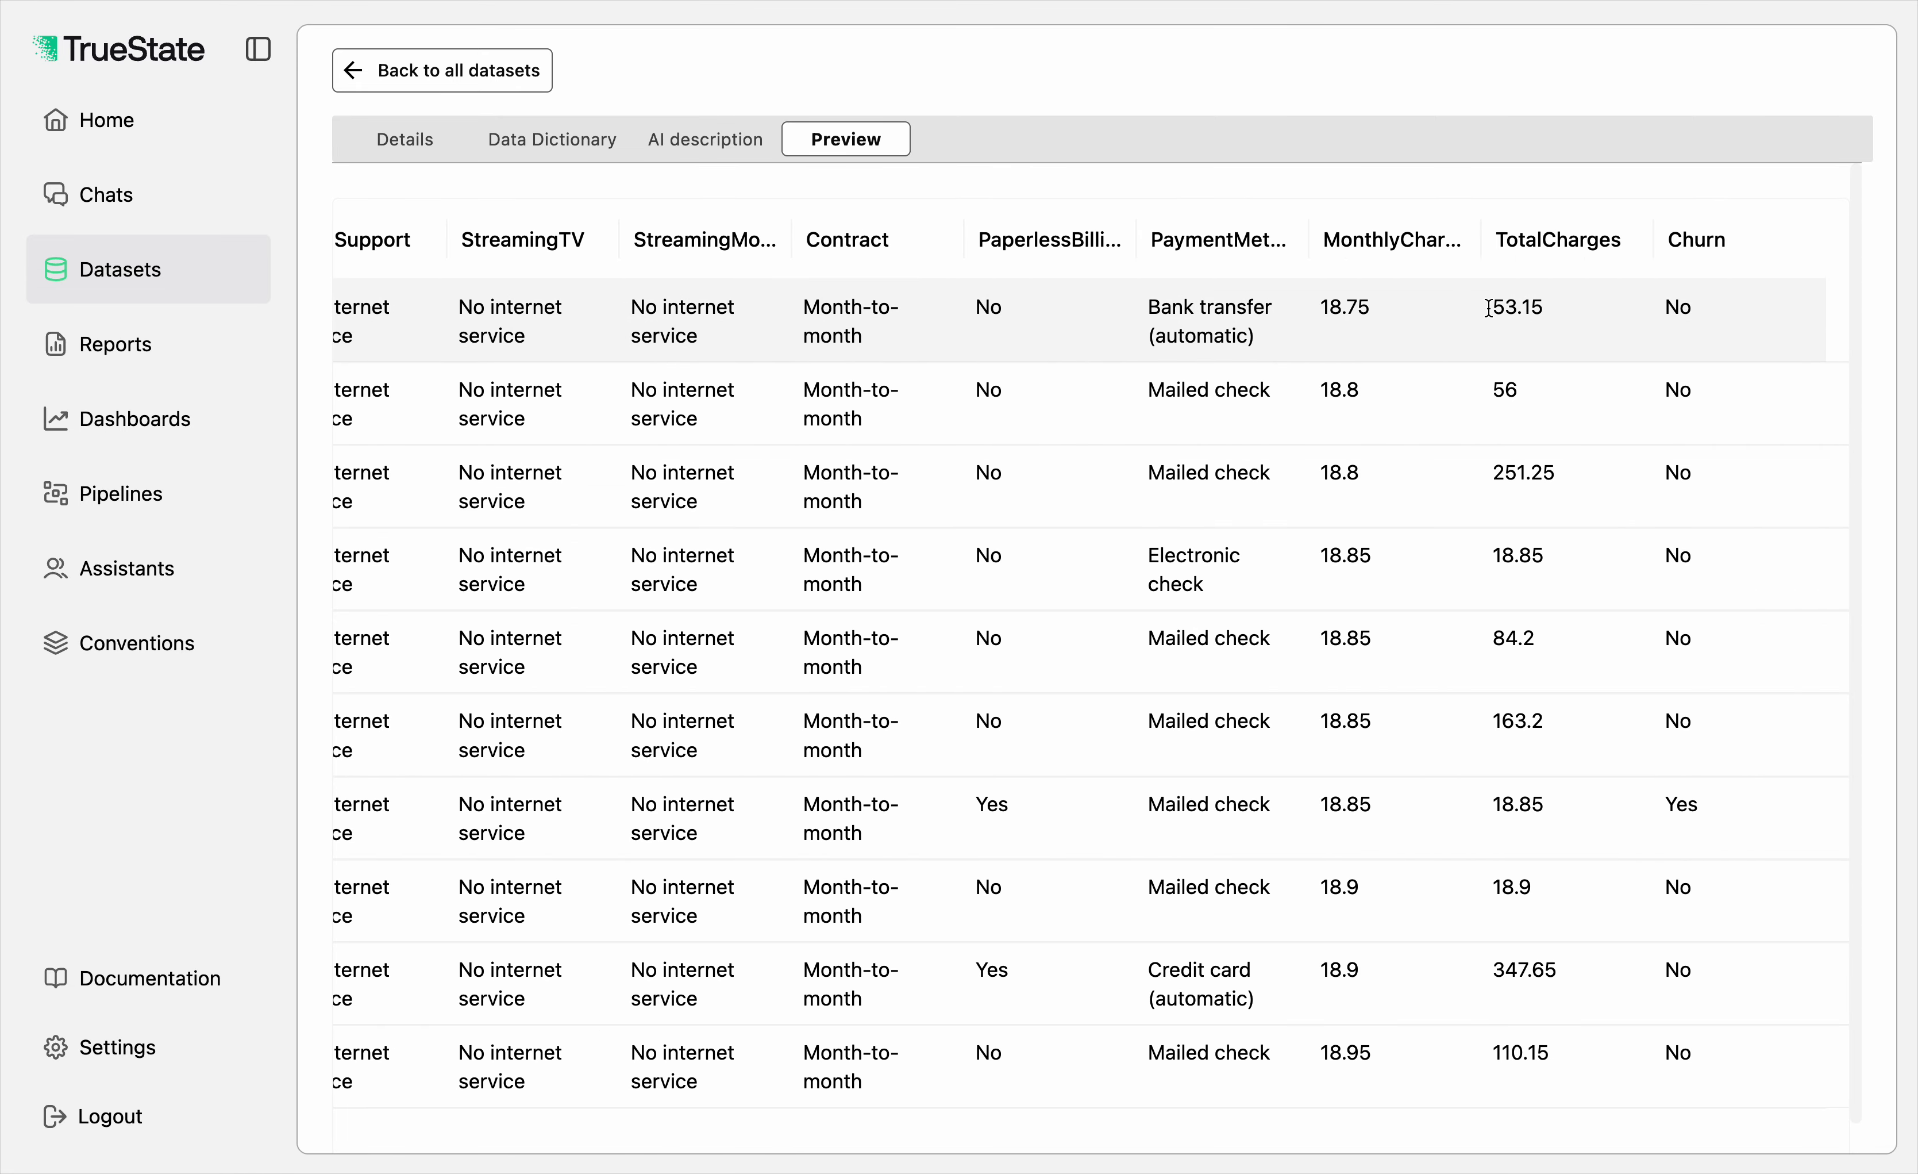
{"action": "scroll", "coordinate": [1447, 307], "scroll_direction": "left", "scroll_amount": 2}
{"action": "scroll", "coordinate": [1448, 313], "scroll_direction": "left", "scroll_amount": 20}
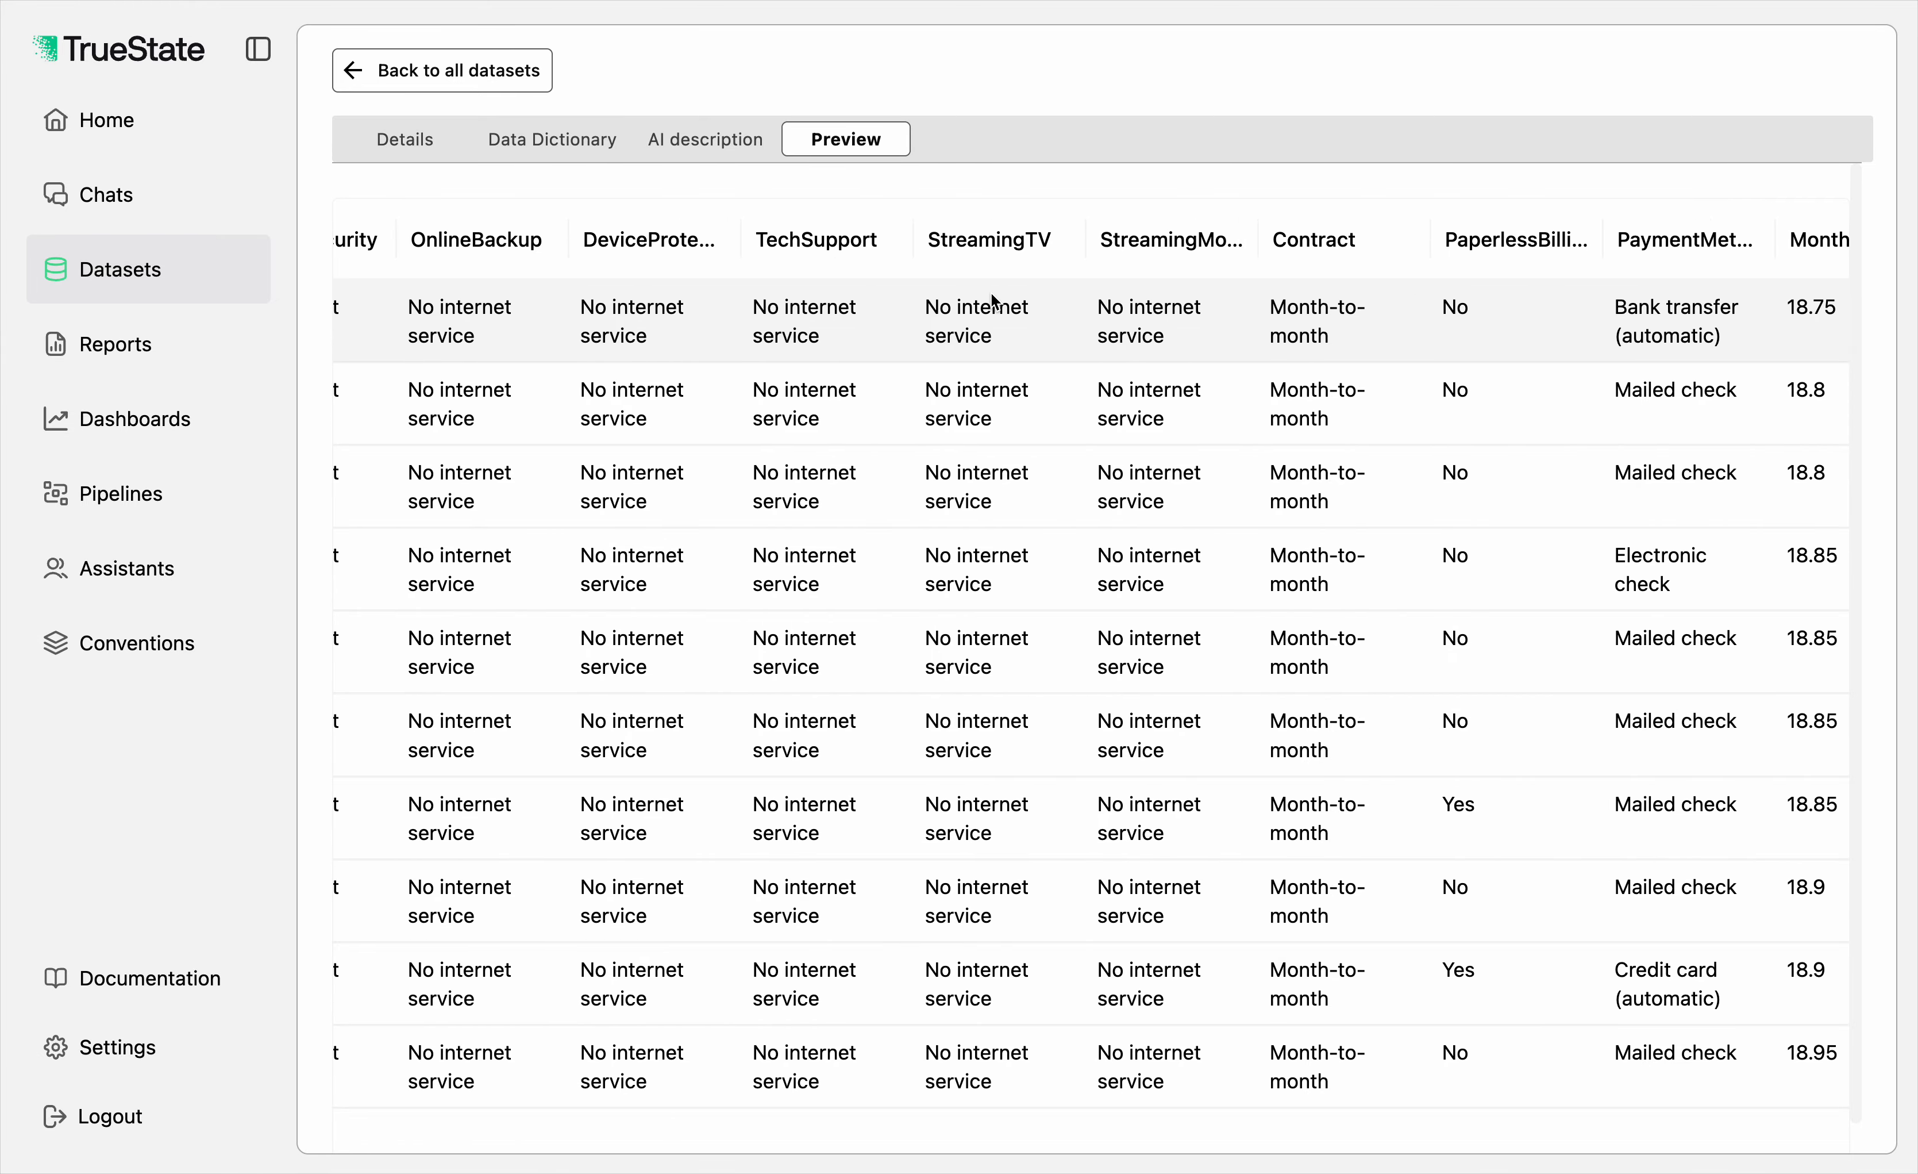
{"action": "scroll", "coordinate": [1435, 325], "scroll_direction": "left", "scroll_amount": 8}
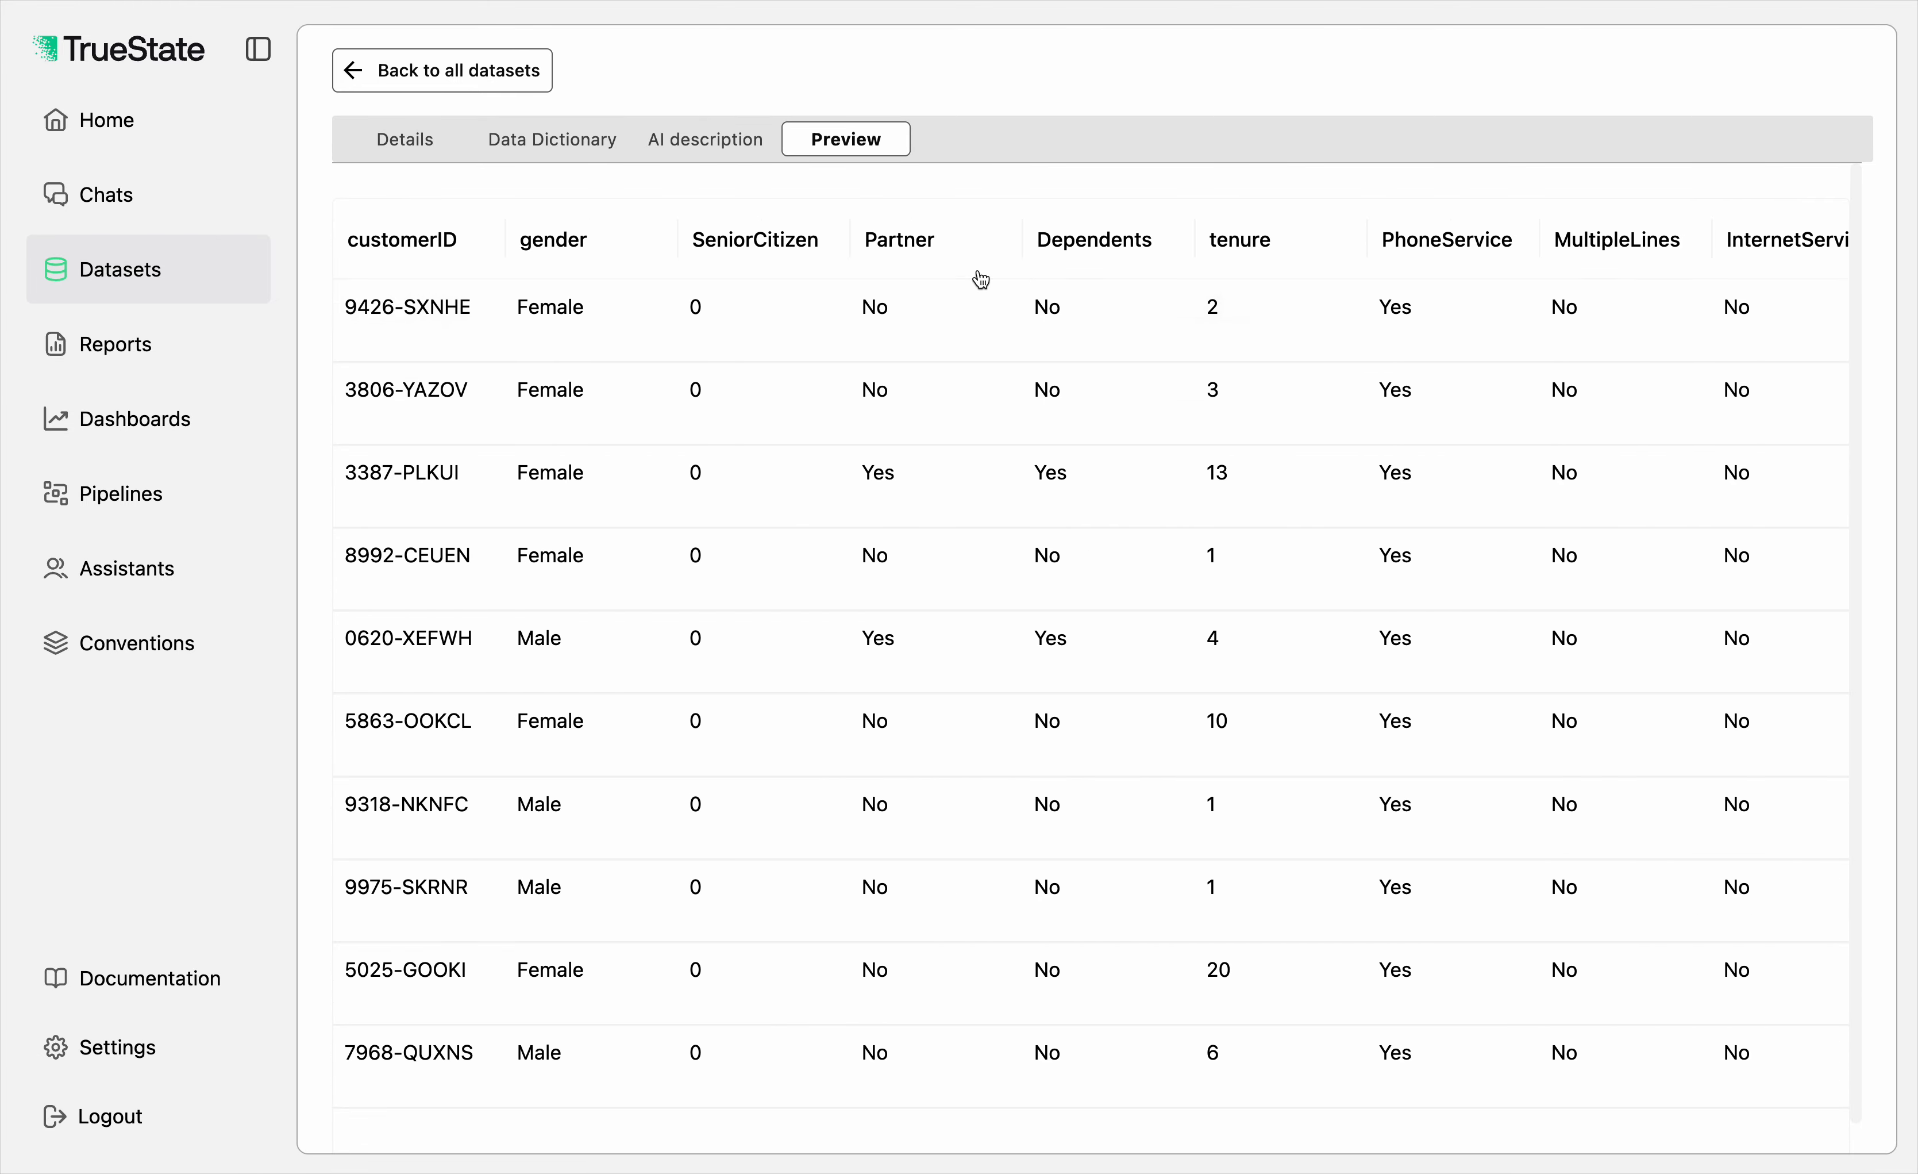
{"action": "left_click", "coordinate": [373, 75]}
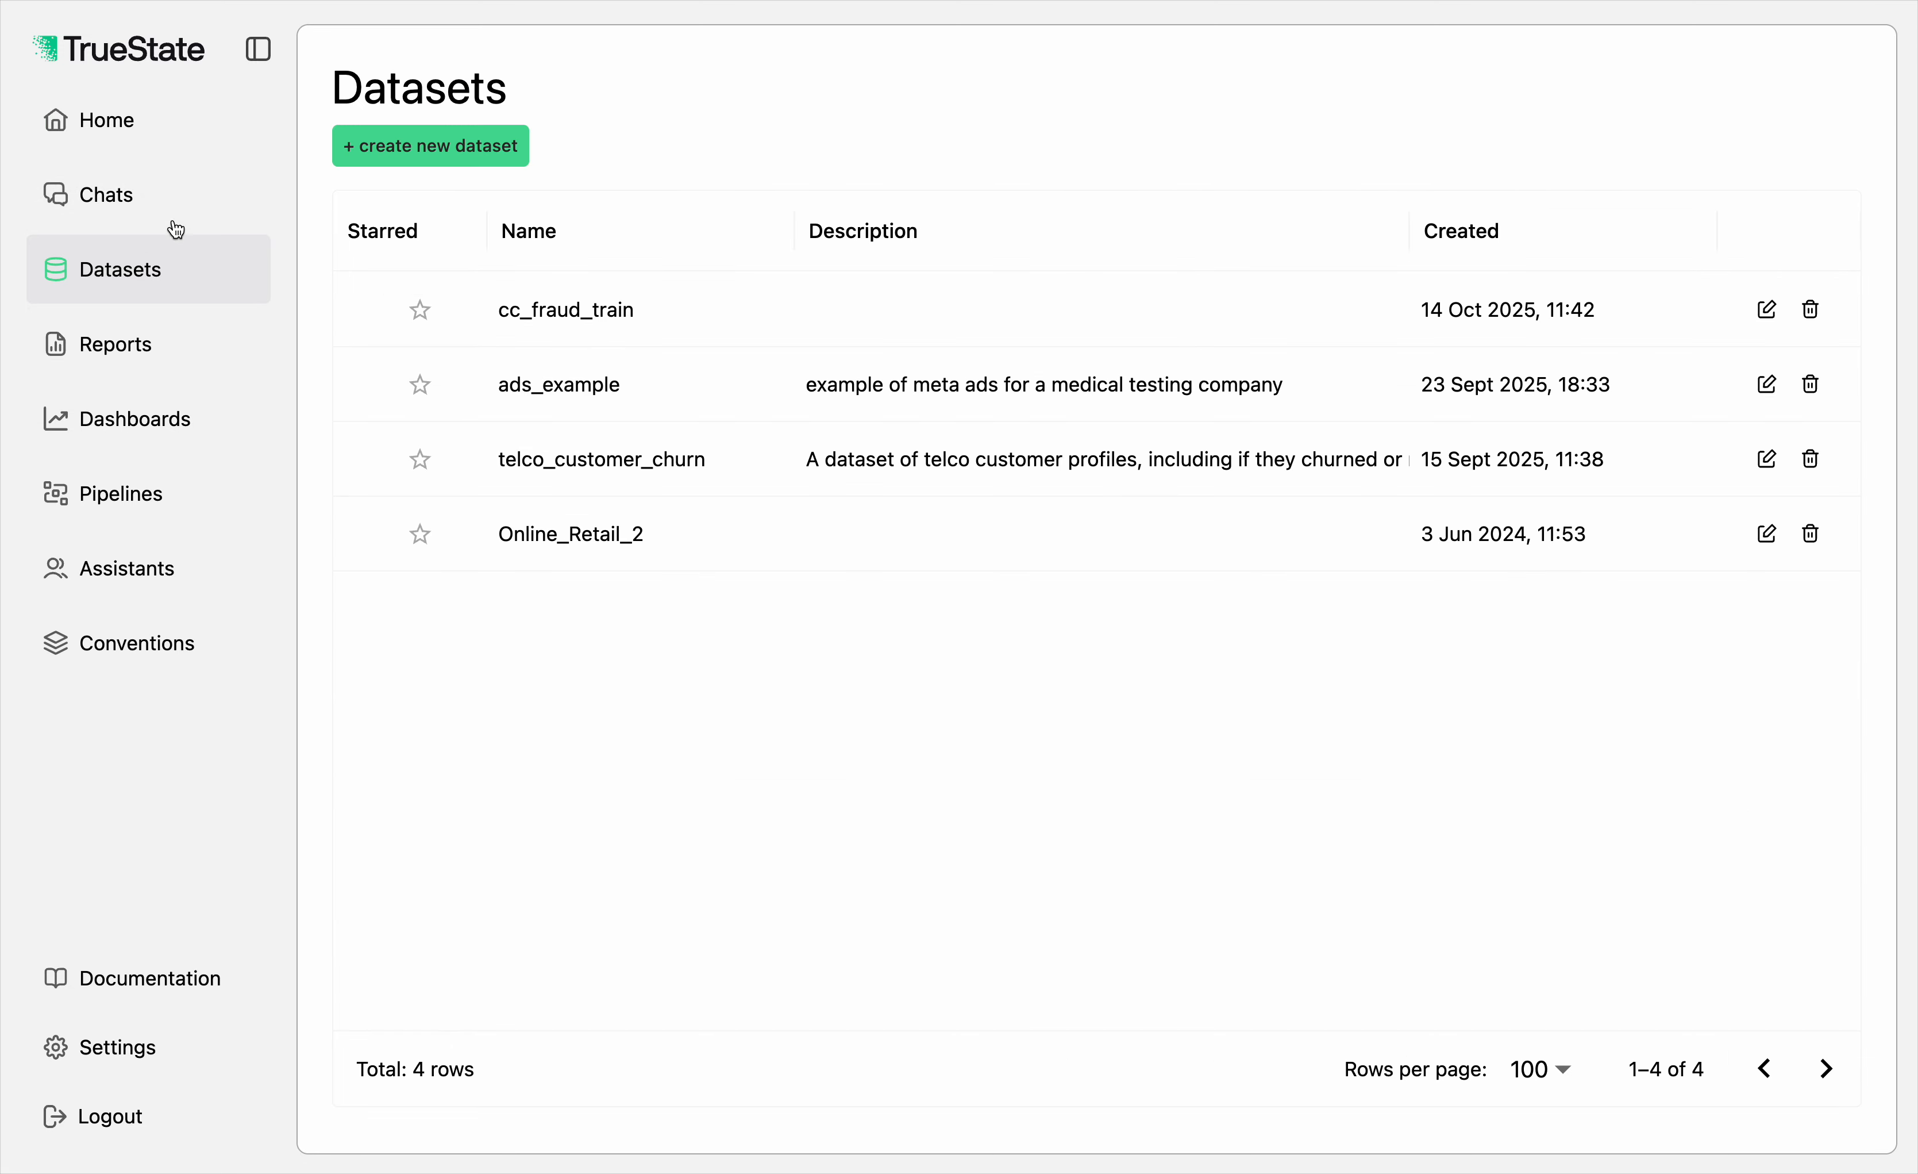
Step: Ask about telco_customer_churn on the home page: "How can I understand who is churning? I need to also support this story with some visualisations of some sort."
{"action": "left_click", "coordinate": [168, 215]}
{"action": "left_click", "coordinate": [687, 207]}
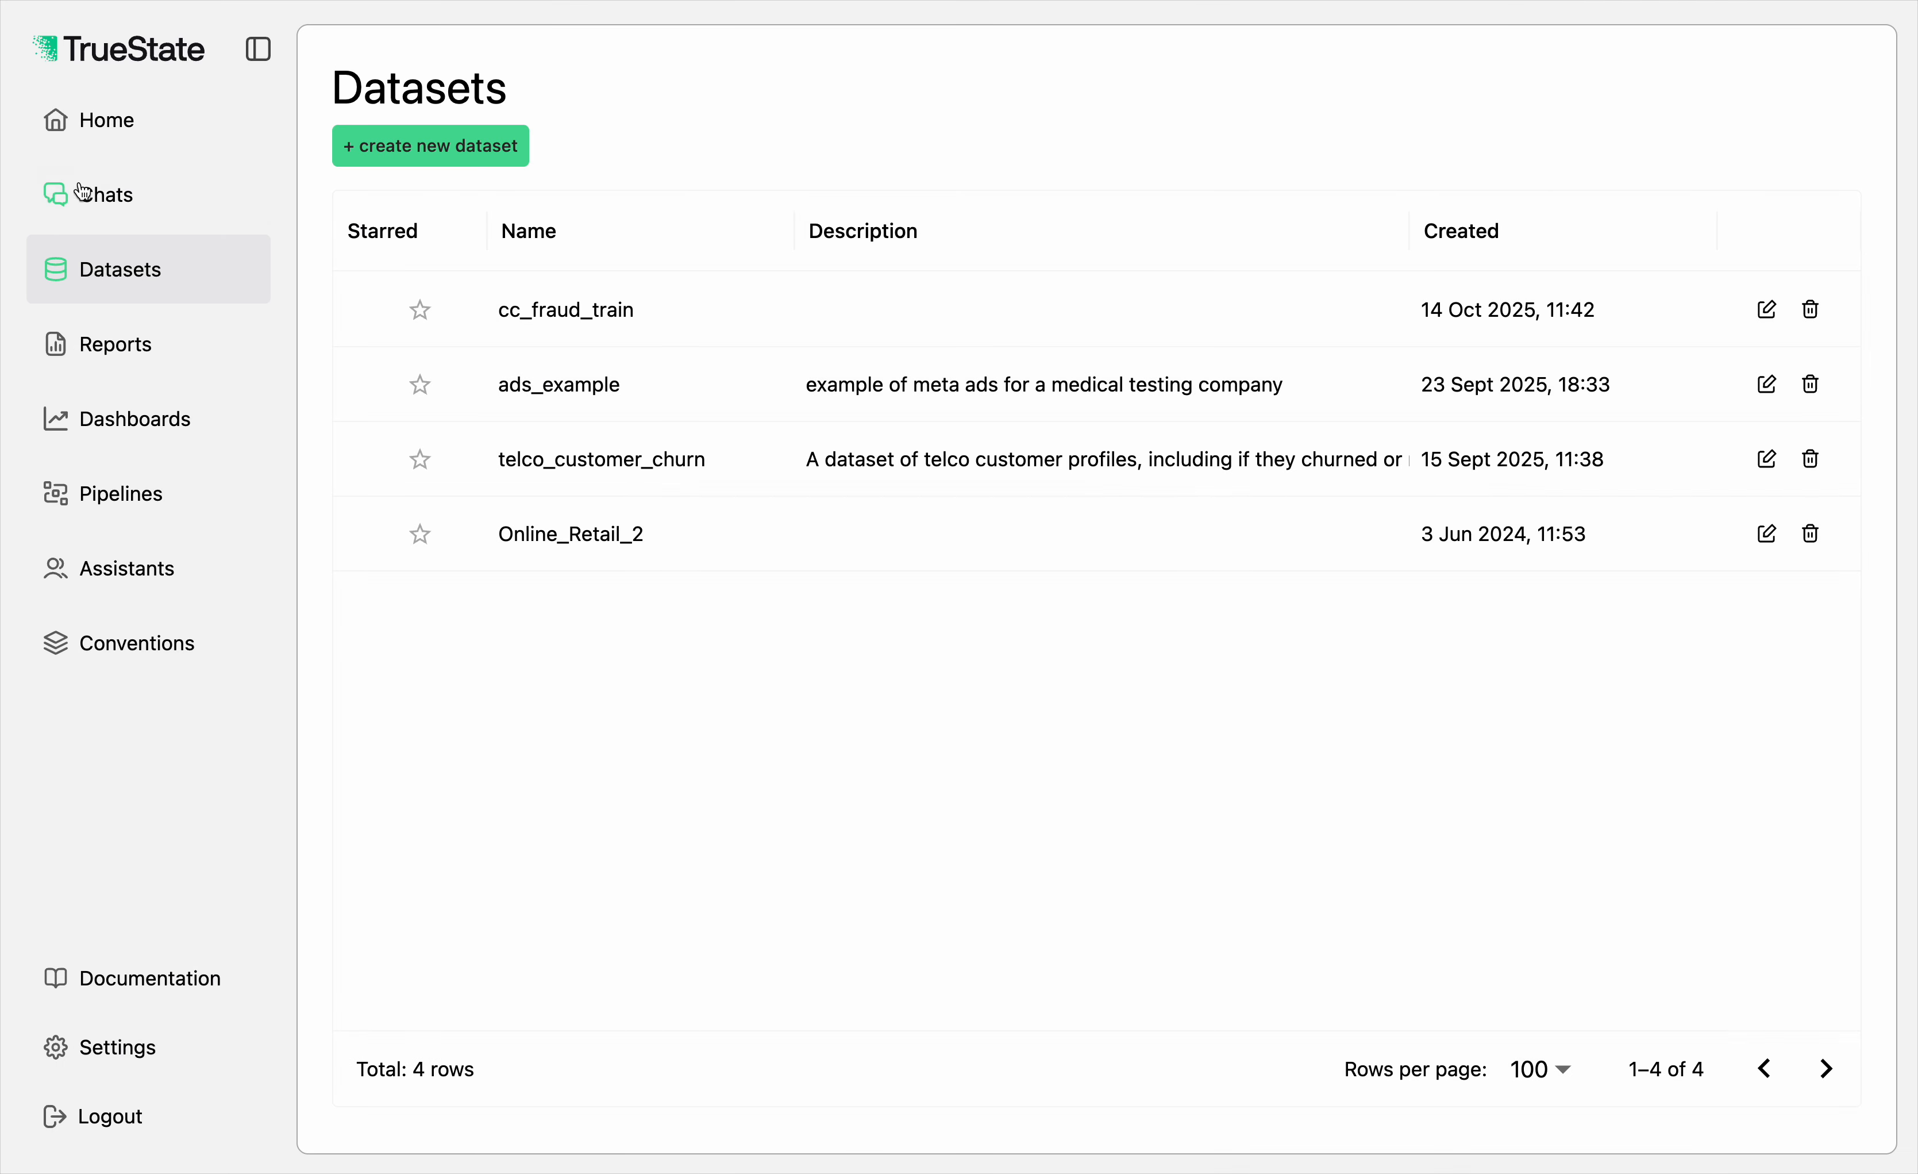
{"action": "left_click", "coordinate": [111, 140]}
{"action": "left_click", "coordinate": [688, 610]}
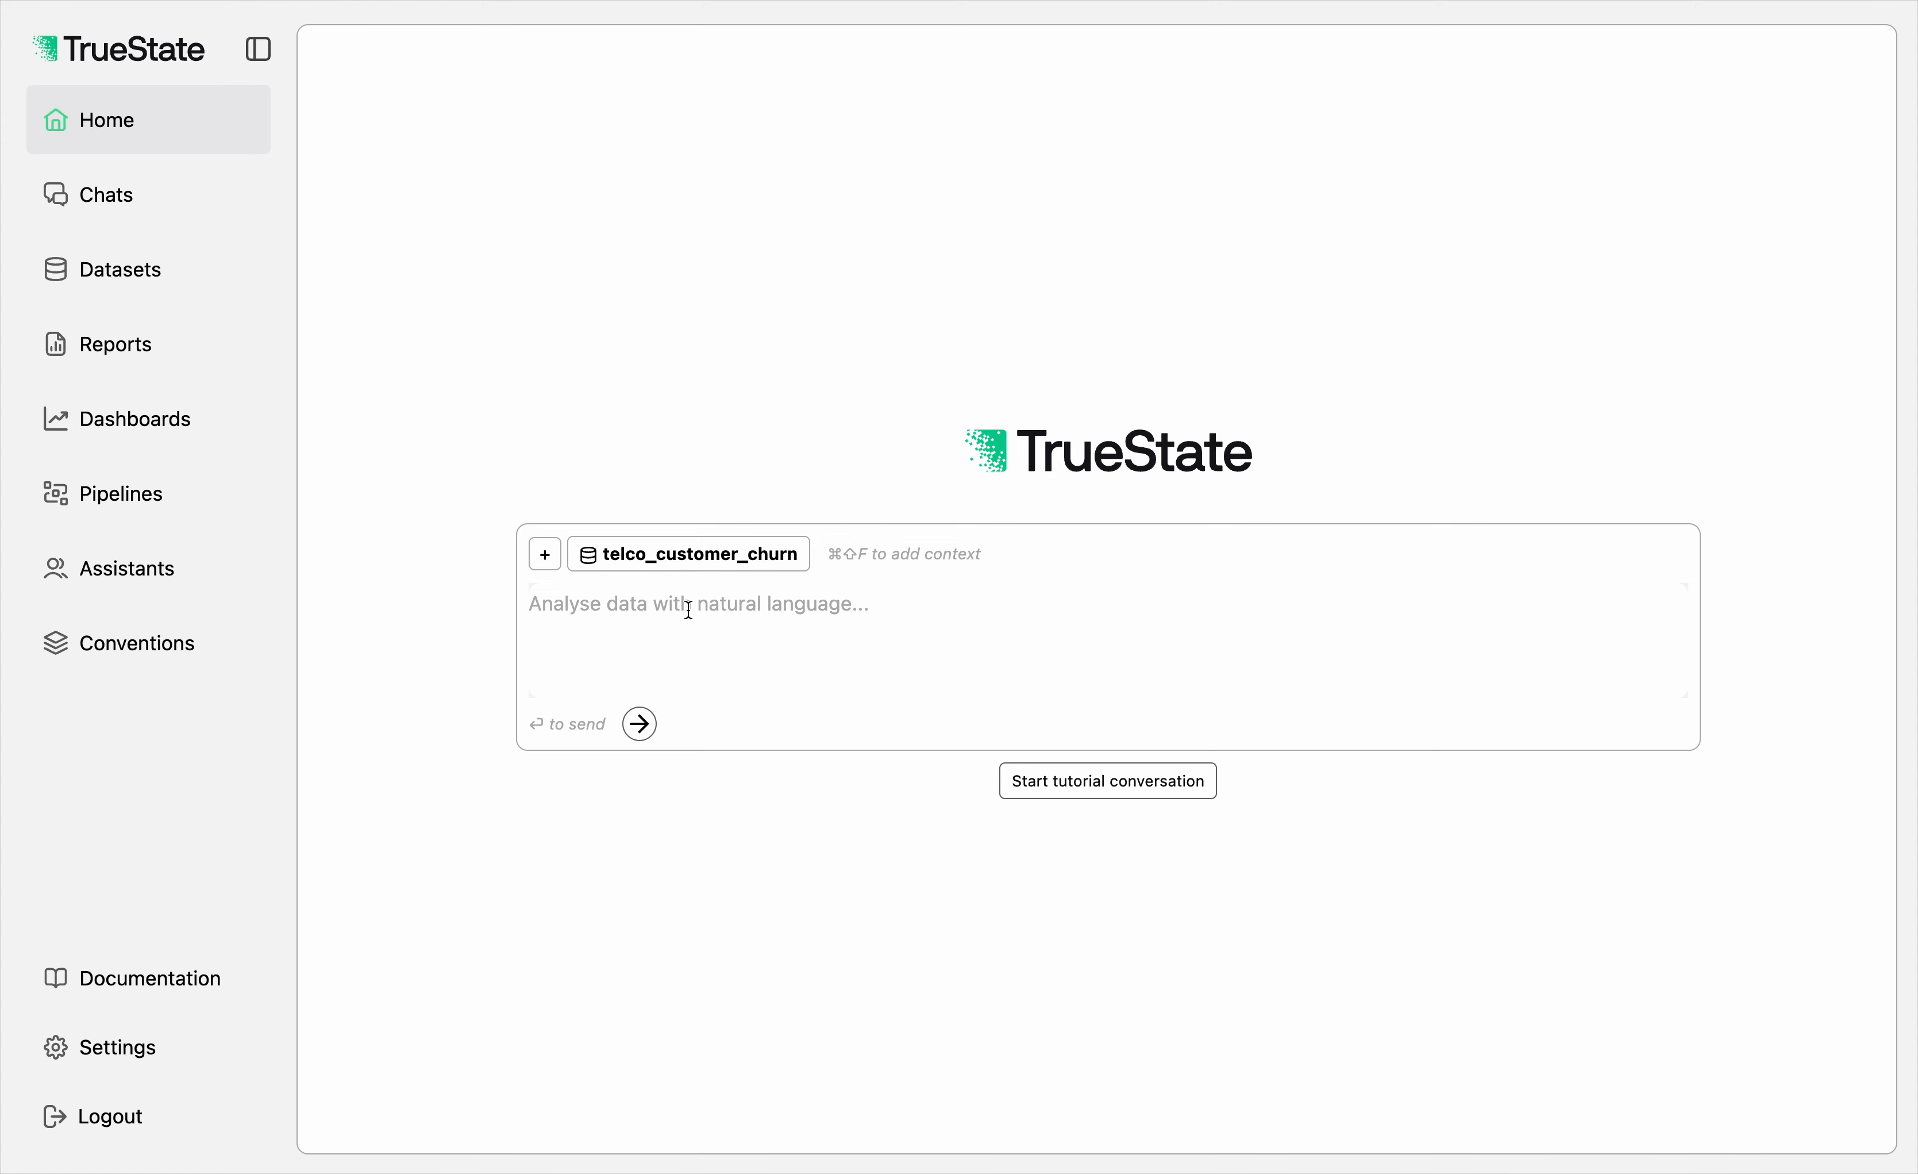
{"action": "type", "text": "How can I un"}
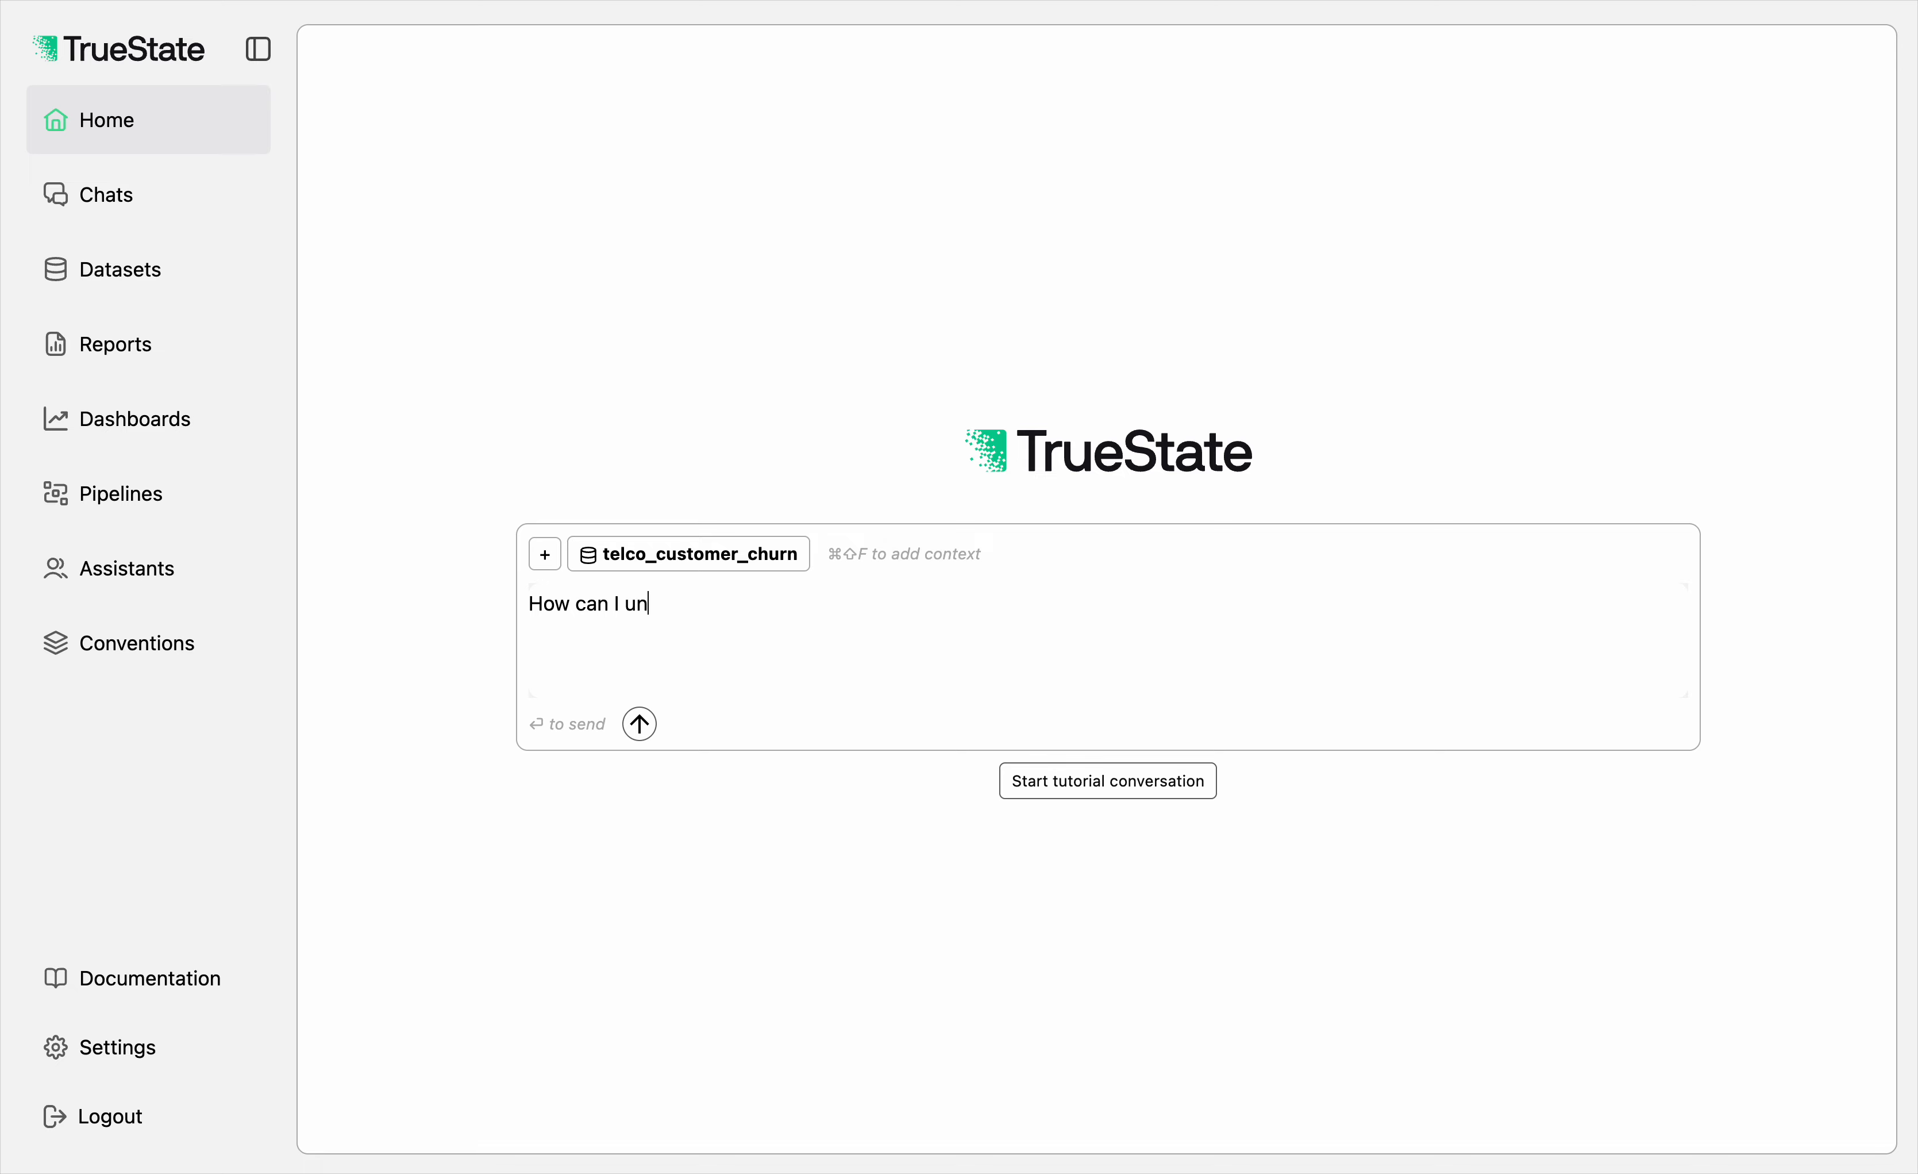
{"action": "type", "text": "derstand who is churning"}
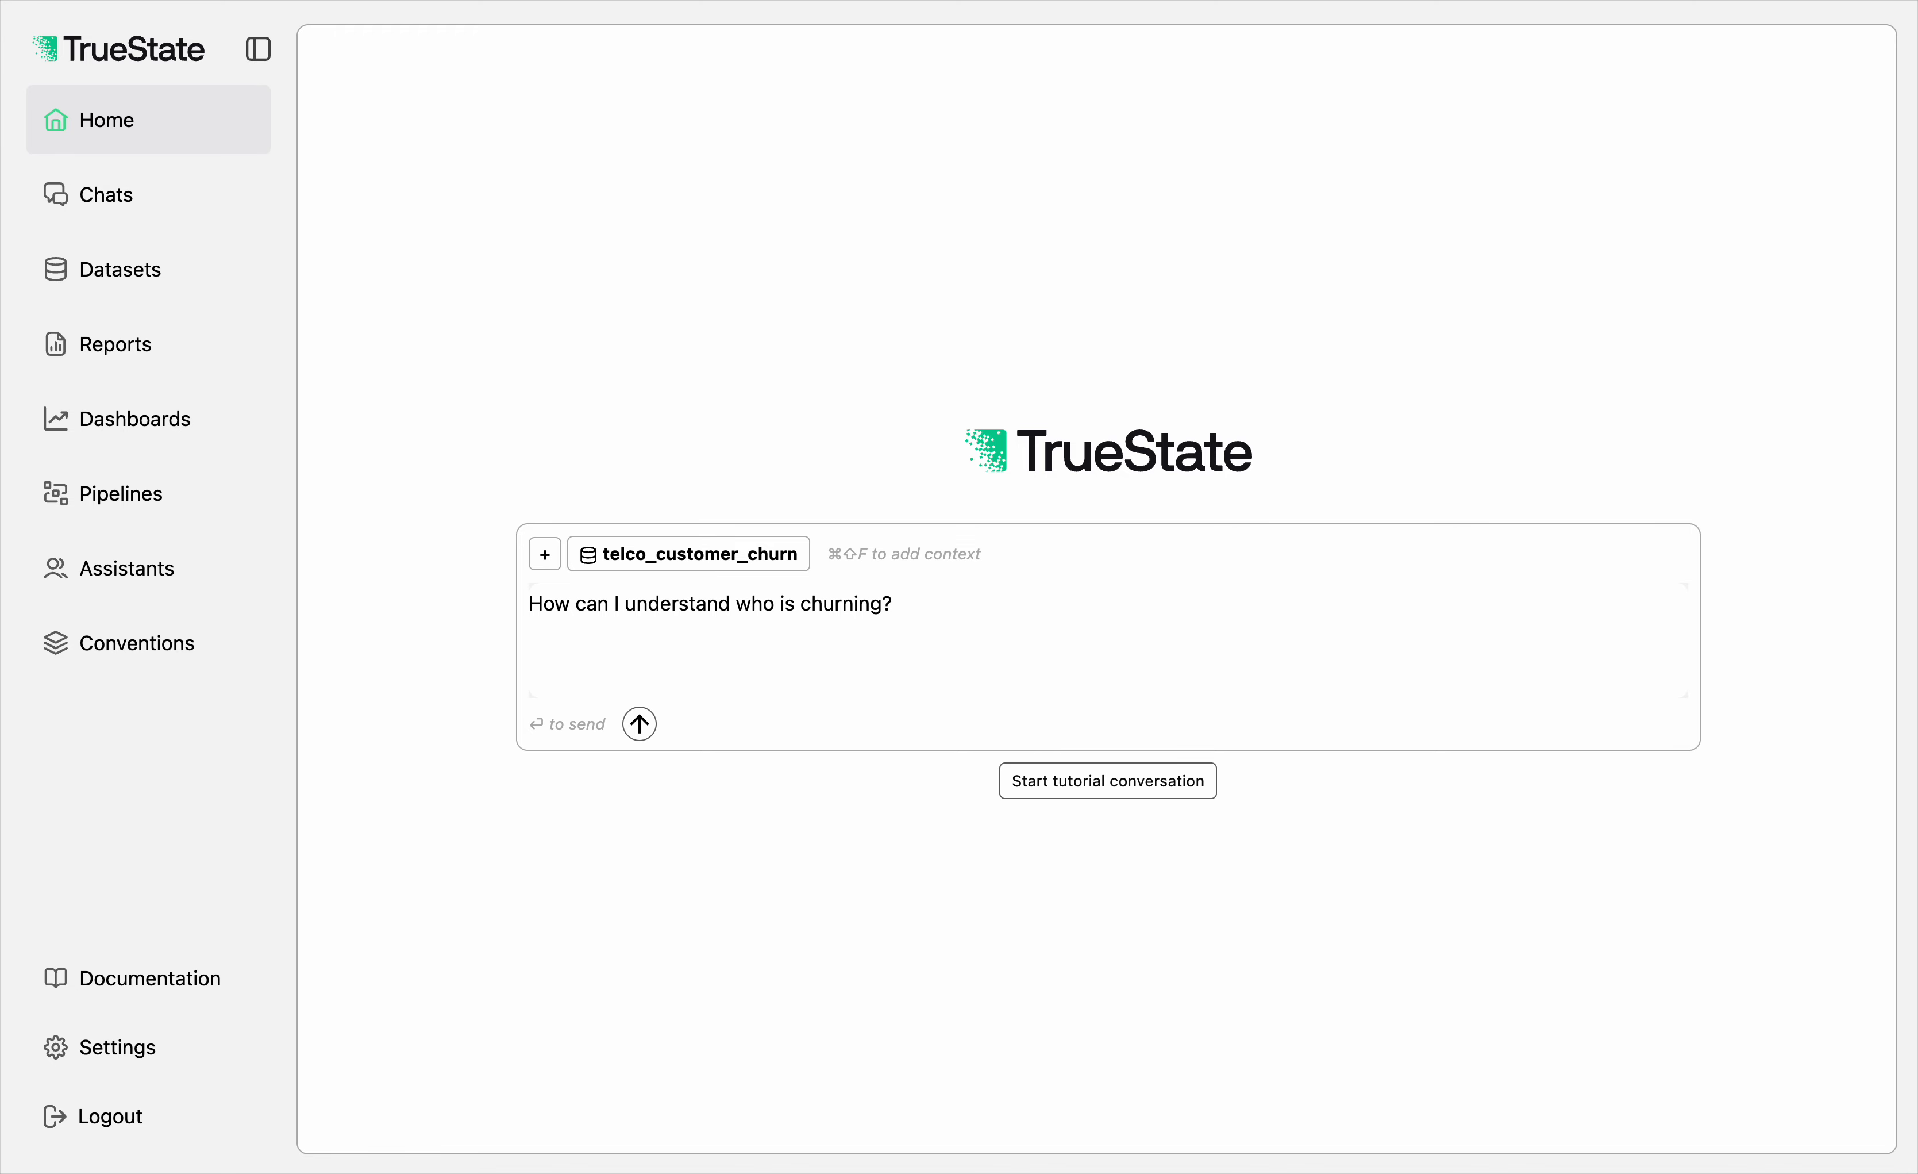
{"action": "type", "text": "? I need to also support this stor"}
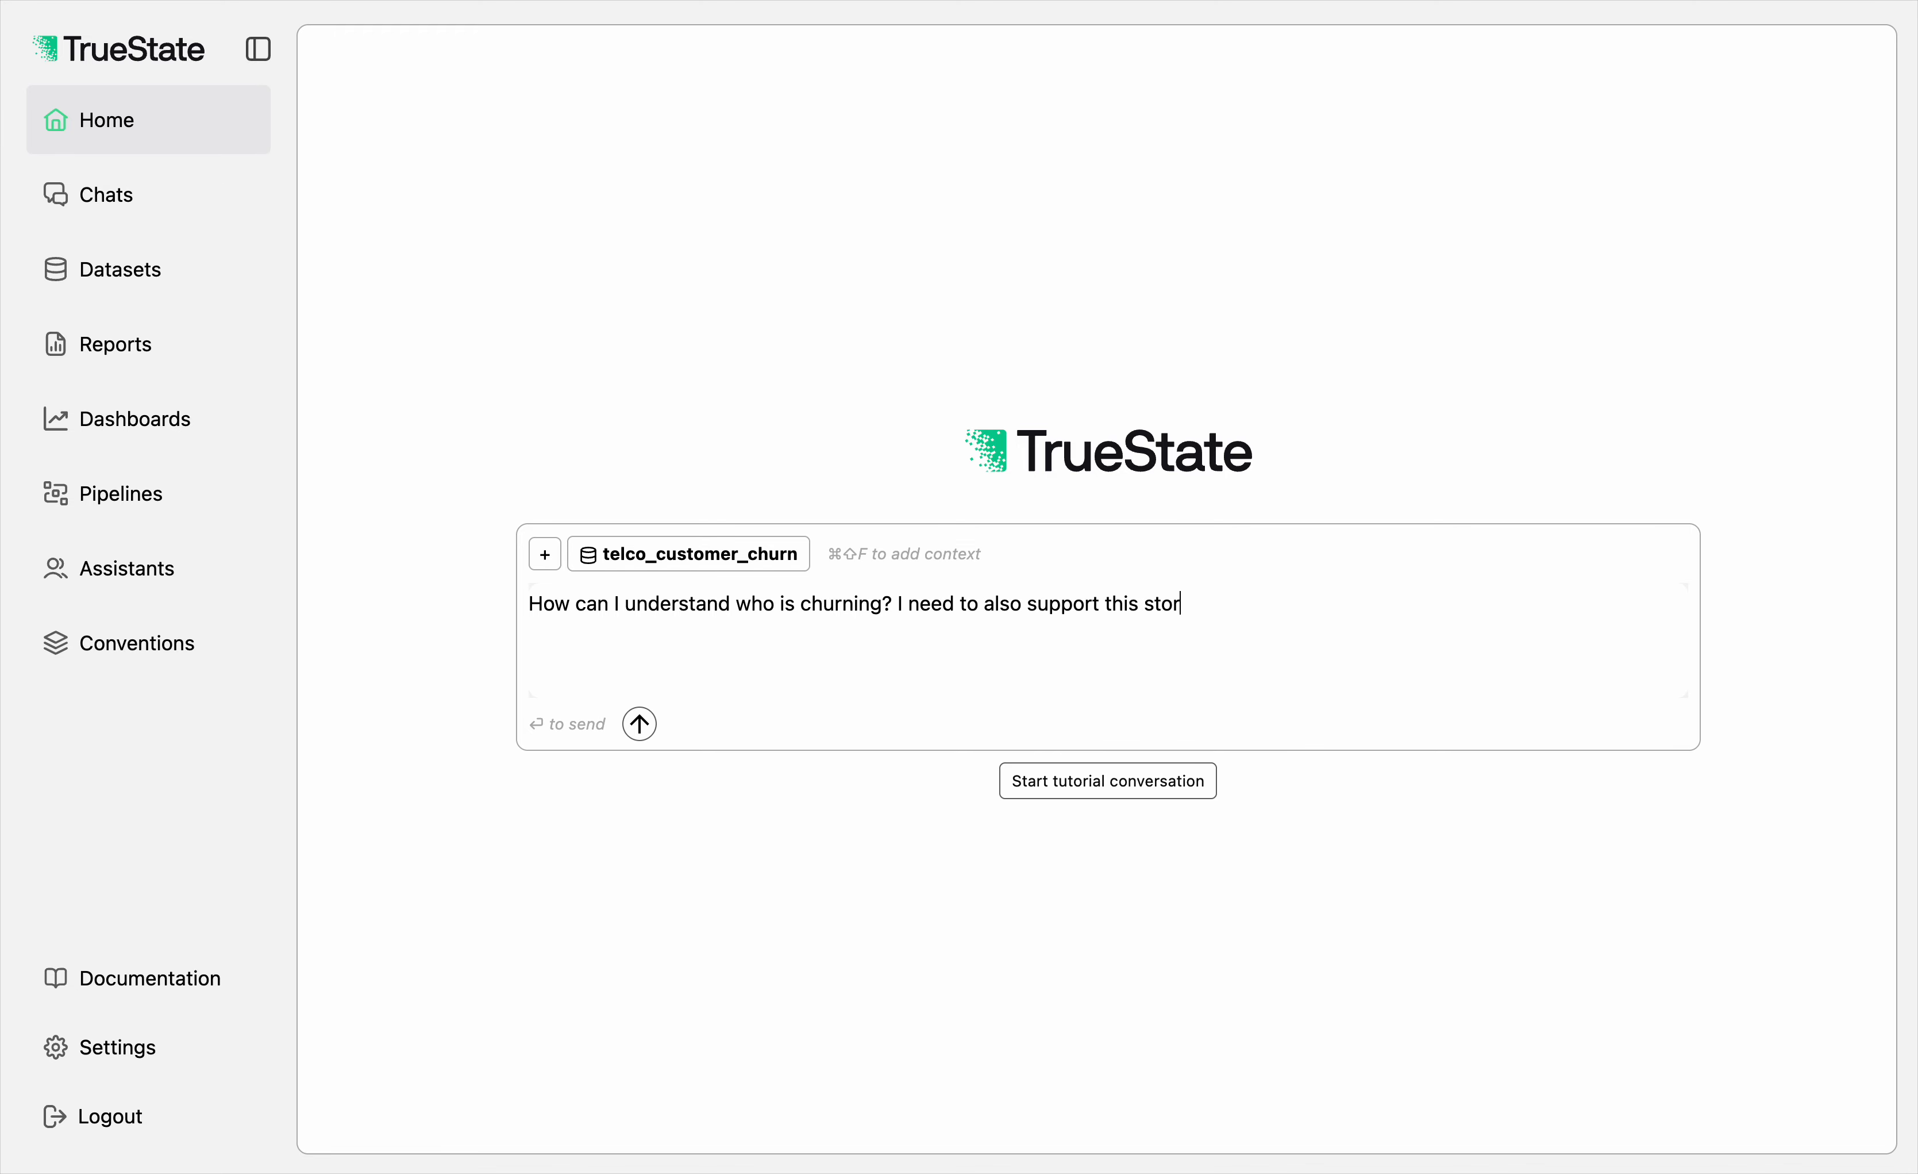
{"action": "type", "text": "y with some visualia"}
{"action": "type", "text": "ations of "}
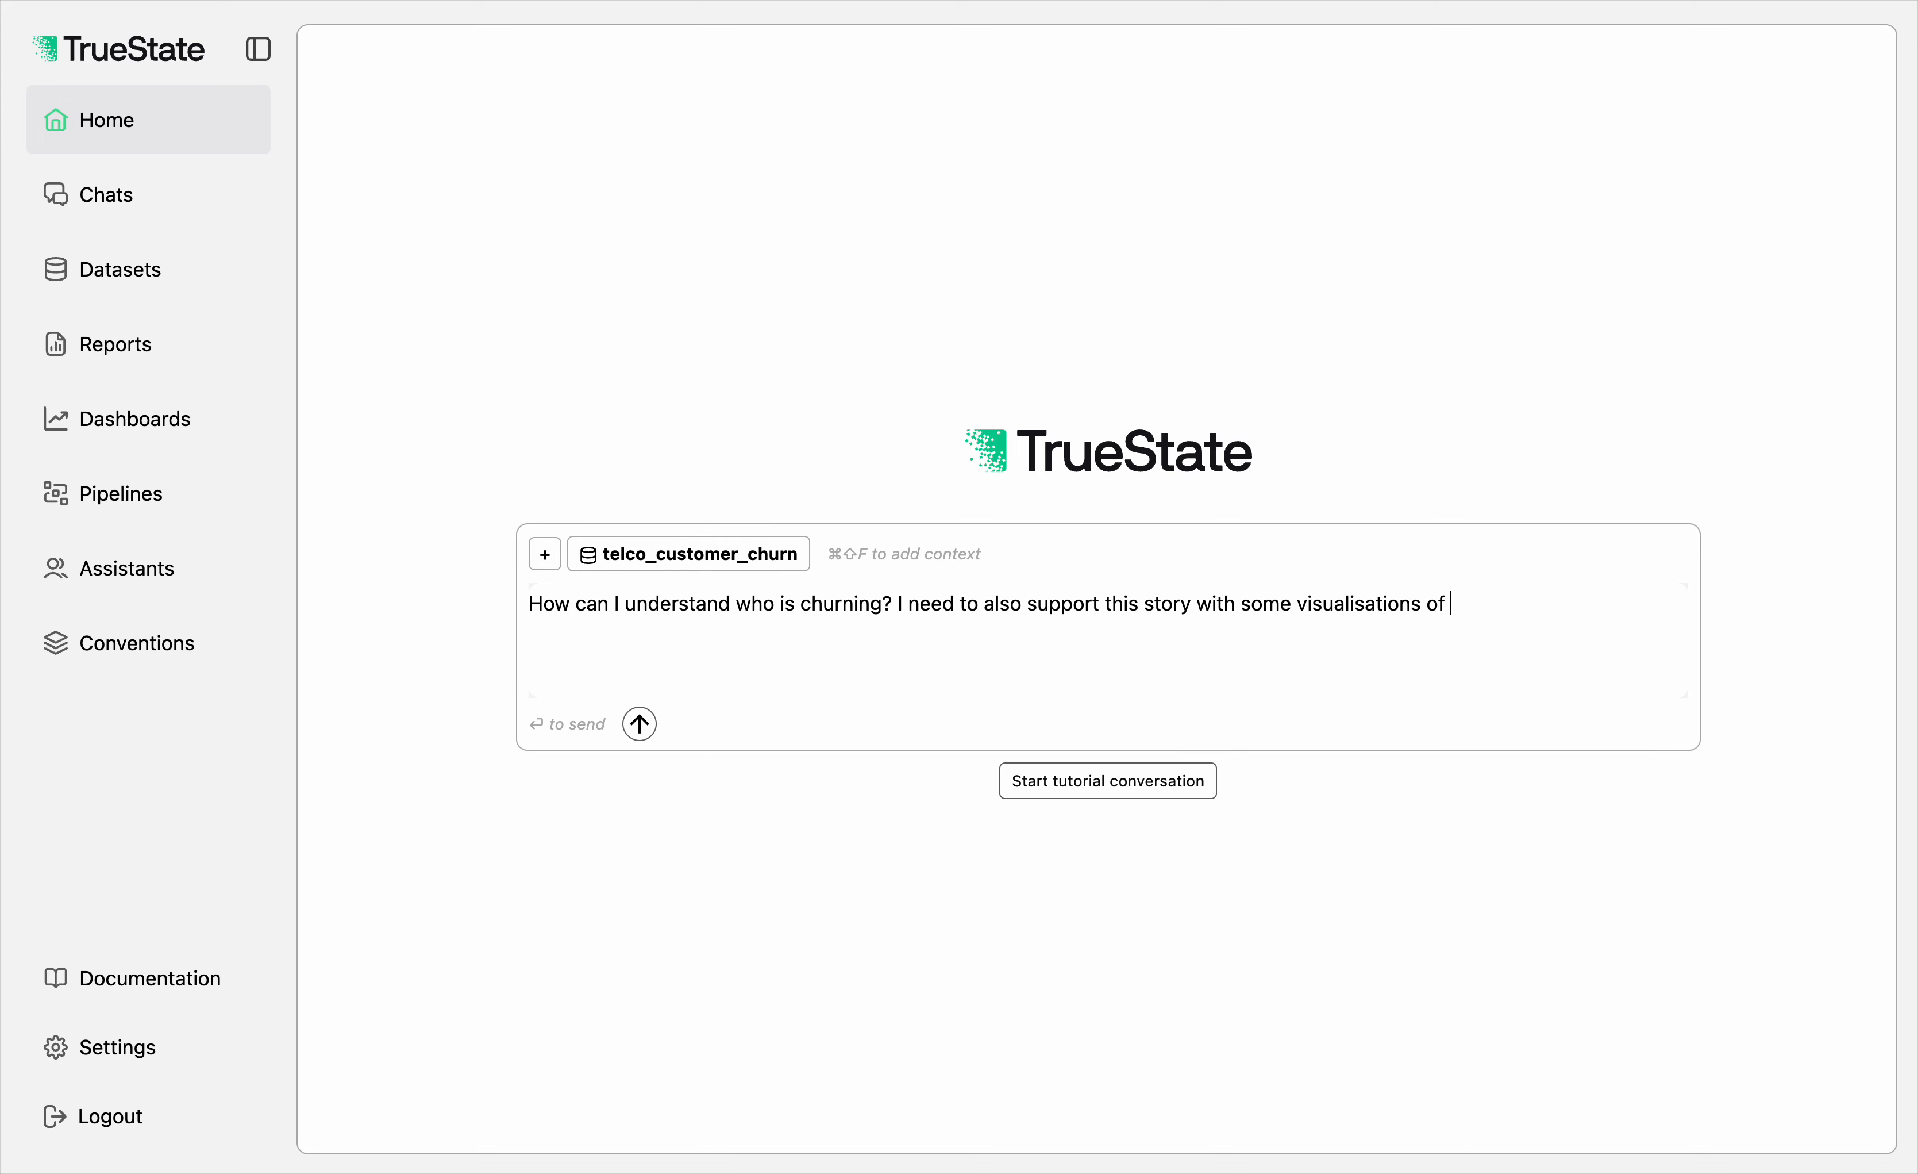
{"action": "type", "text": "some sort."}
{"action": "key", "text": "Return"}
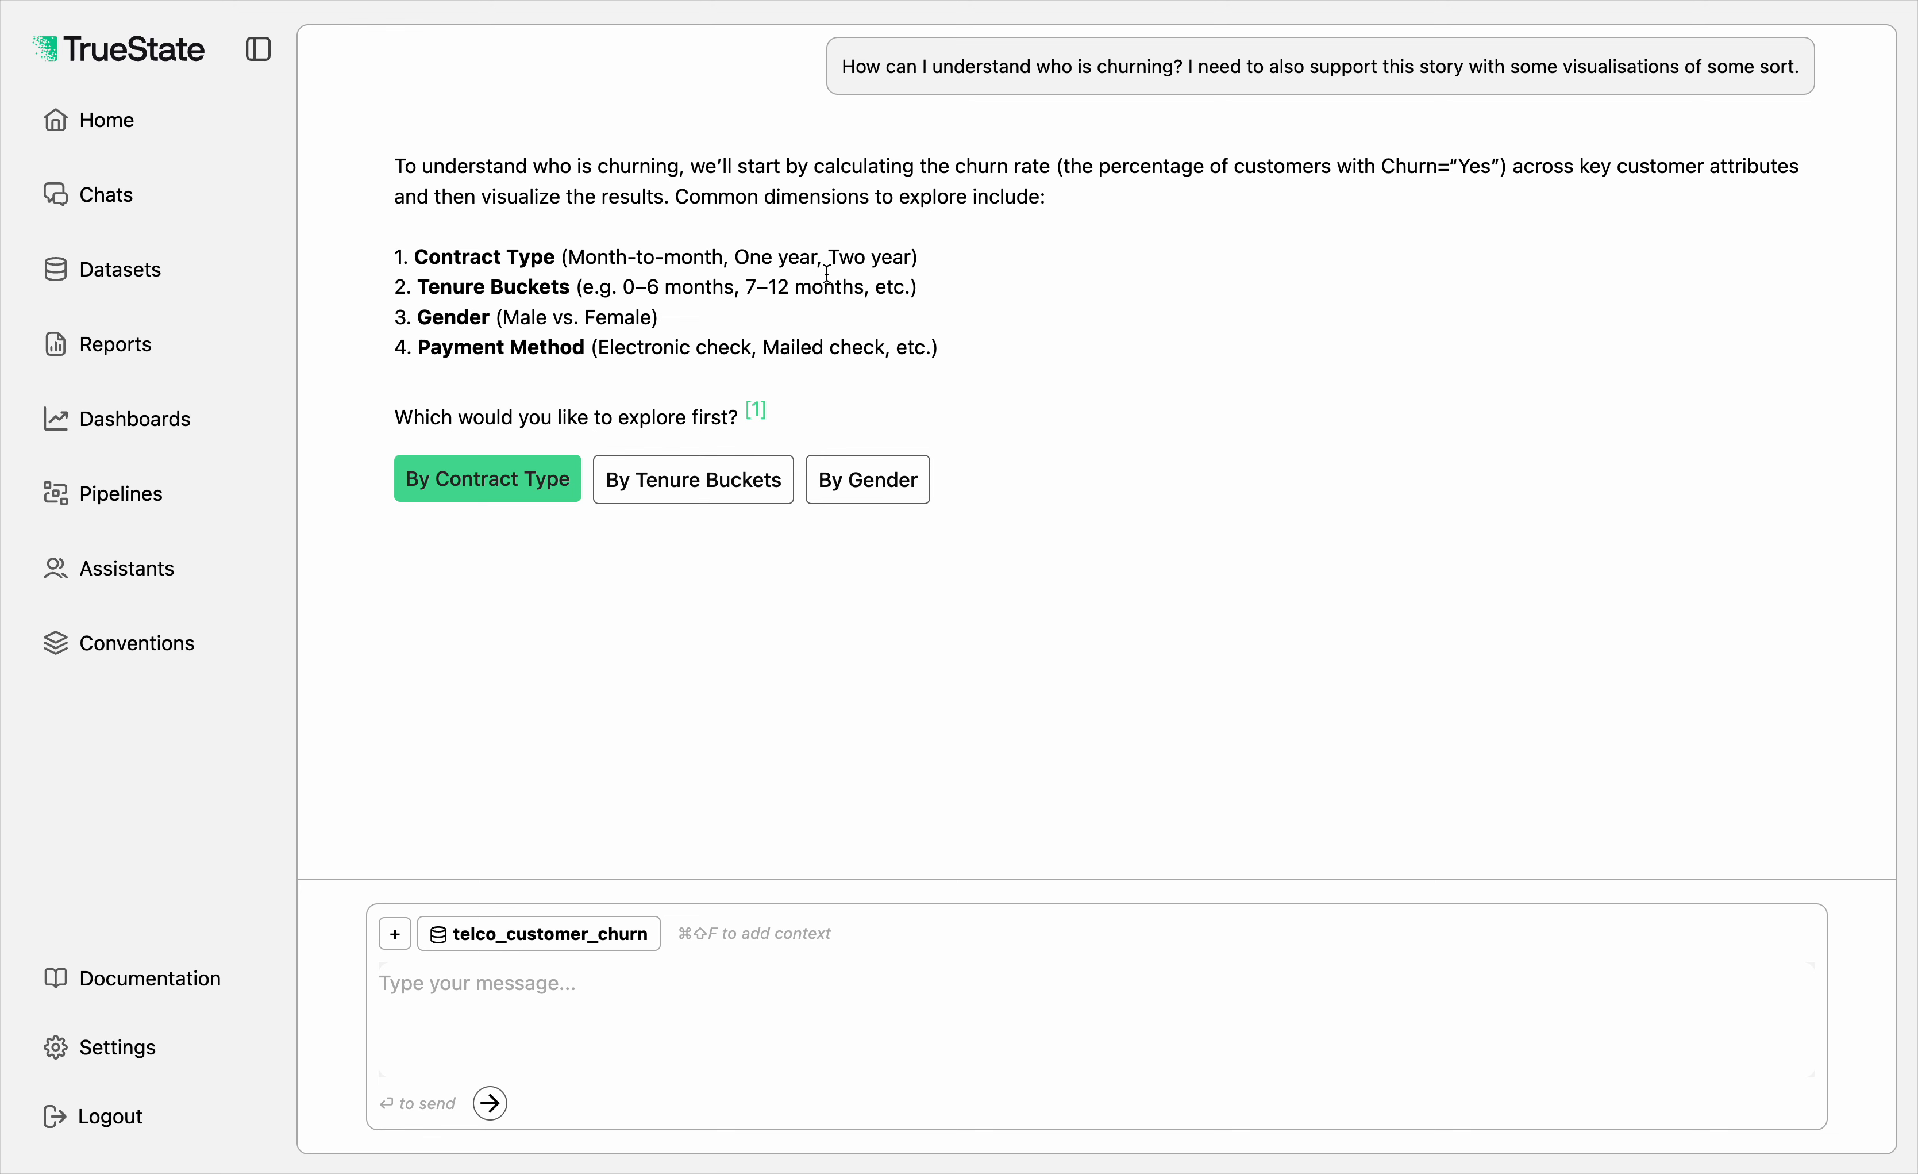
Step: Reply to the assistant: "Let's loook at all of them. I just need to tell my CEO what is going on."
{"action": "left_click", "coordinate": [492, 1004]}
{"action": "type", "text": "Let's loook a"}
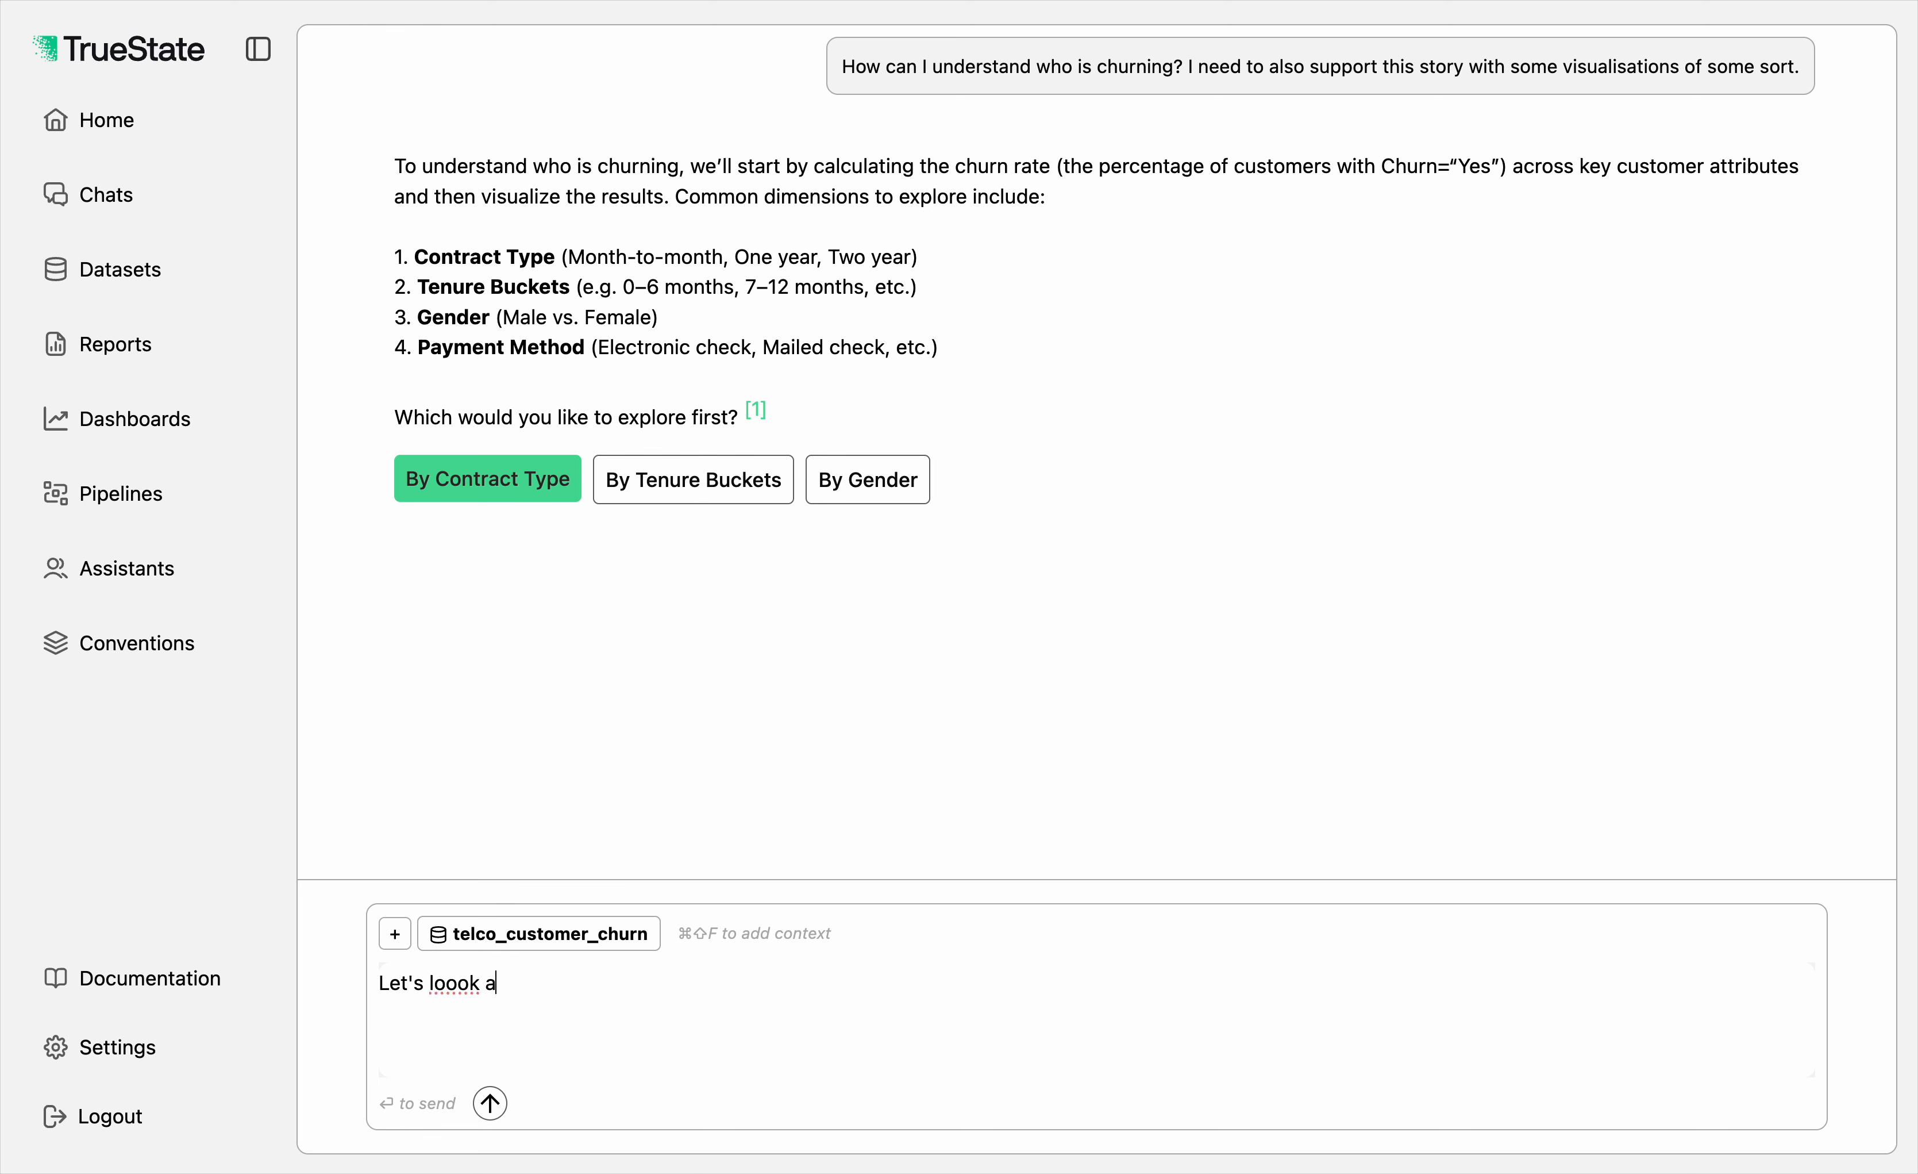
{"action": "type", "text": "t all of them. I mj"}
{"action": "type", "text": "jiust"}
{"action": "key", "text": "BackSpace"}
{"action": "key", "text": "BackSpace"}
{"action": "key", "text": "BackSpace"}
{"action": "key", "text": "BackSpace"}
{"action": "key", "text": "BackSpace"}
{"action": "type", "text": "ust need to te"}
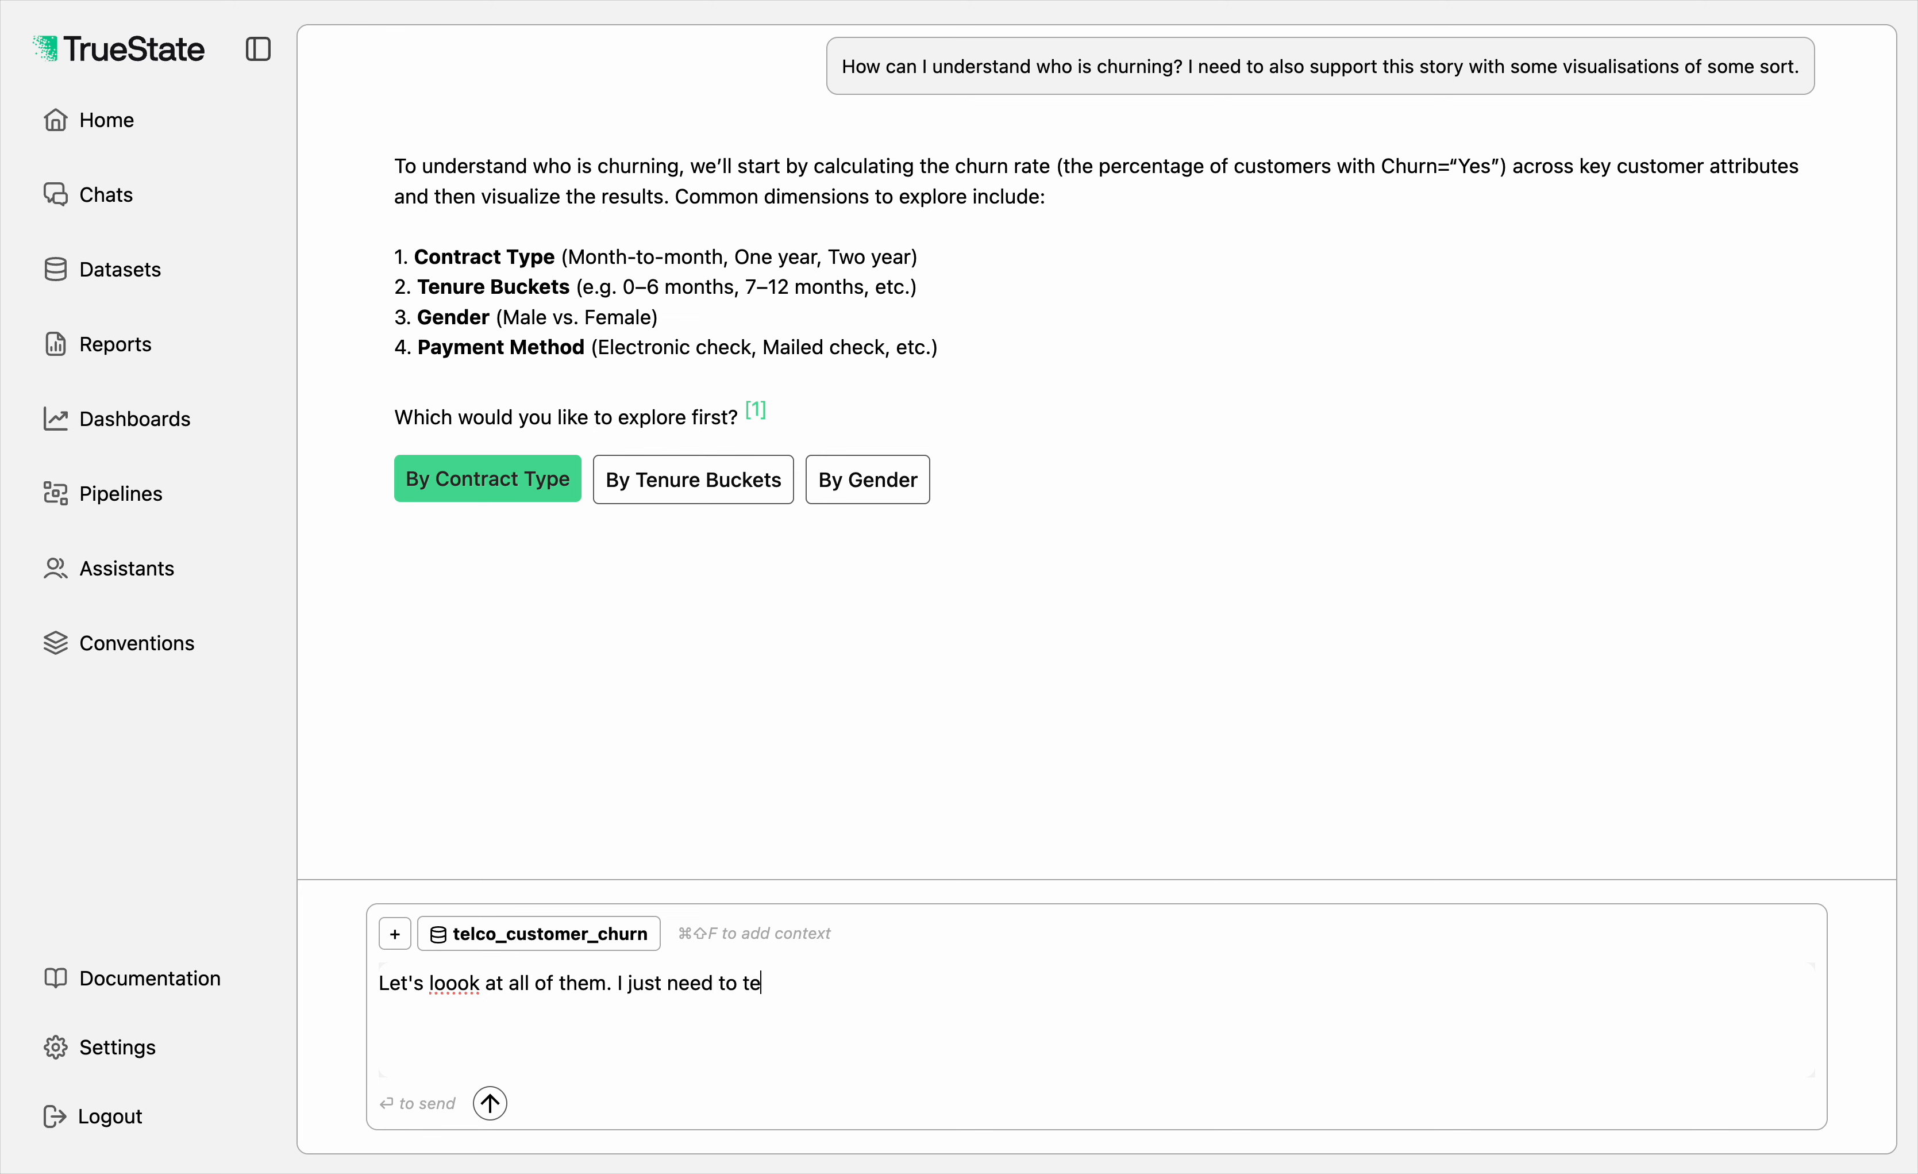
{"action": "type", "text": "ll my CEO what is going on."}
{"action": "key", "text": "Return"}
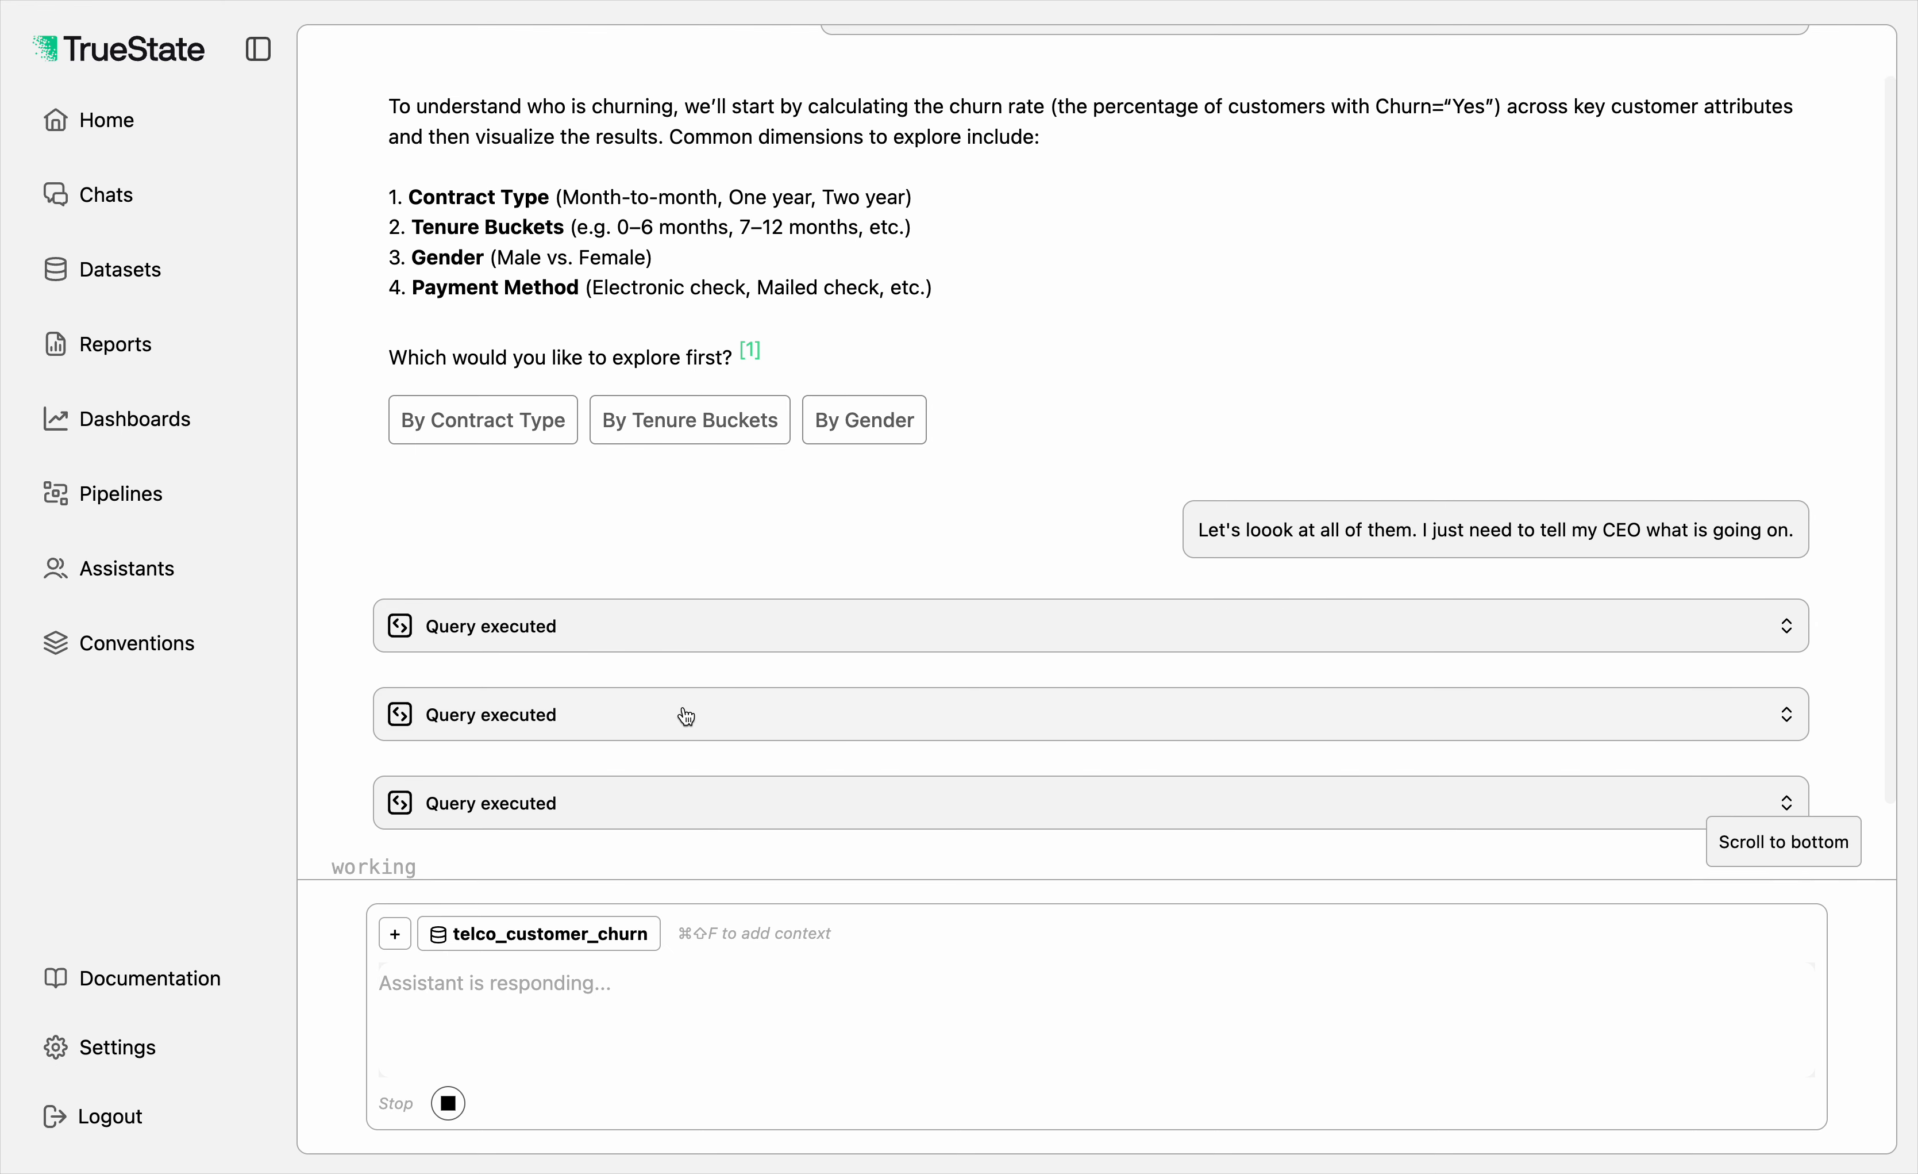
Step: Examine the SQL and result table of the first executed query on churn rate by contract type, and collapse it
{"action": "scroll", "coordinate": [685, 708], "scroll_direction": "down", "scroll_amount": 2}
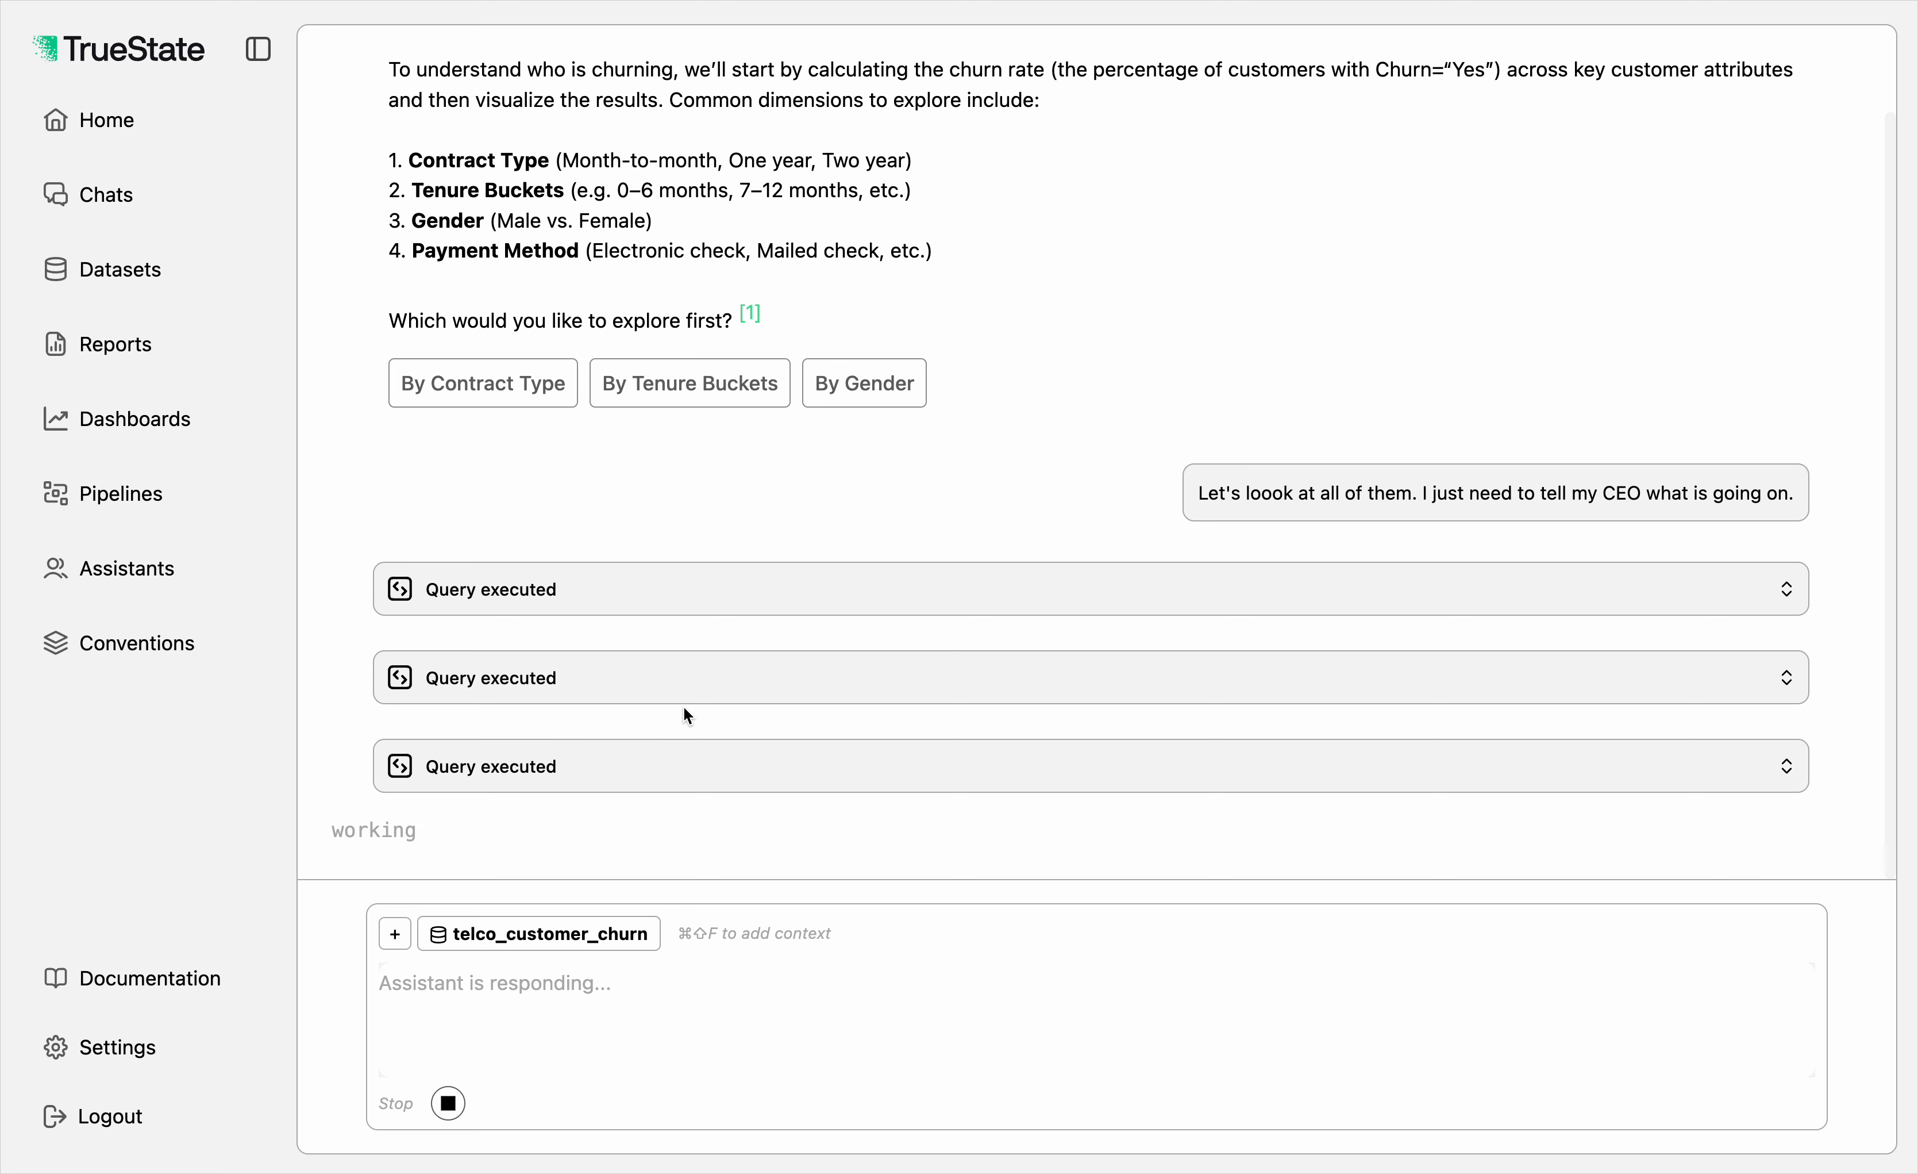
{"action": "left_click", "coordinate": [664, 597]}
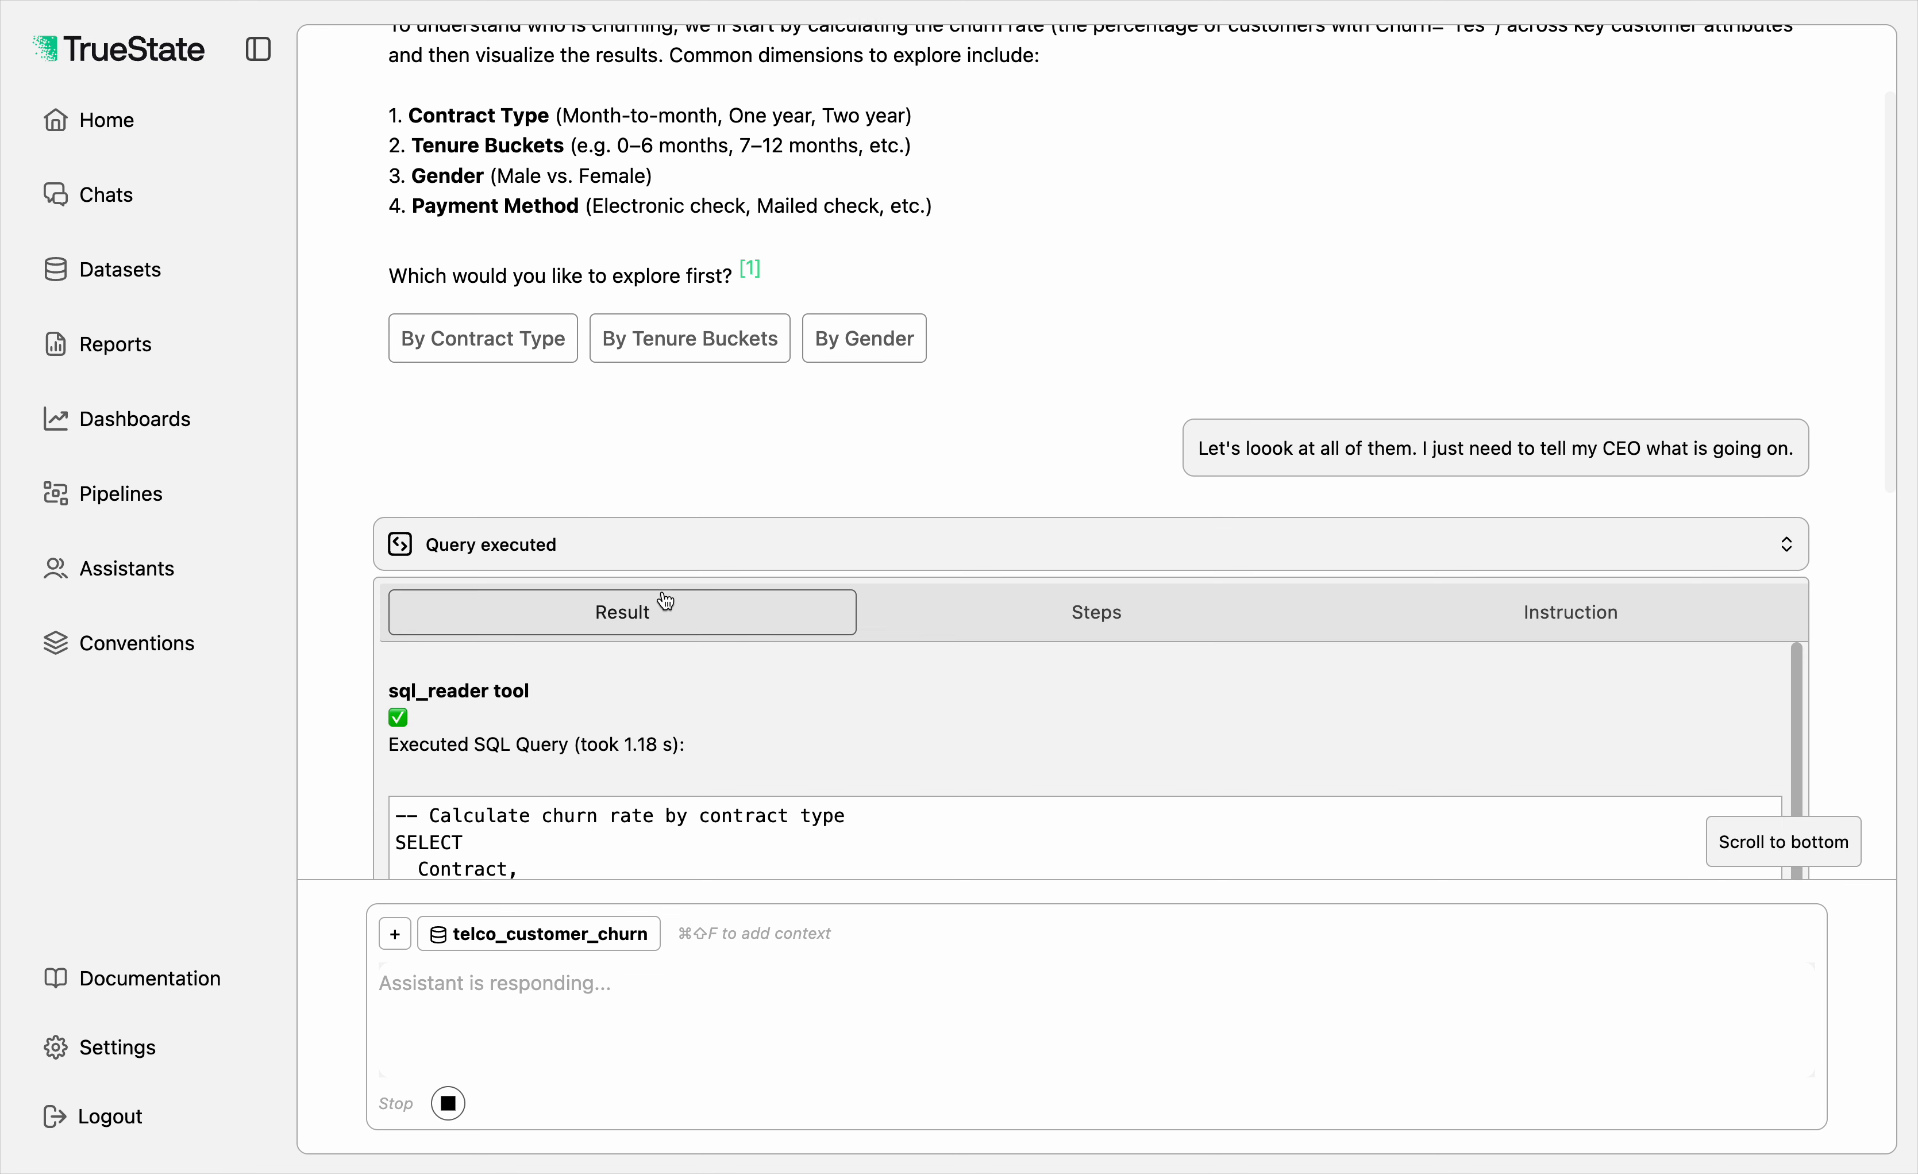
{"action": "scroll", "coordinate": [662, 600], "scroll_direction": "down", "scroll_amount": 3}
{"action": "scroll", "coordinate": [662, 589], "scroll_direction": "down", "scroll_amount": 5}
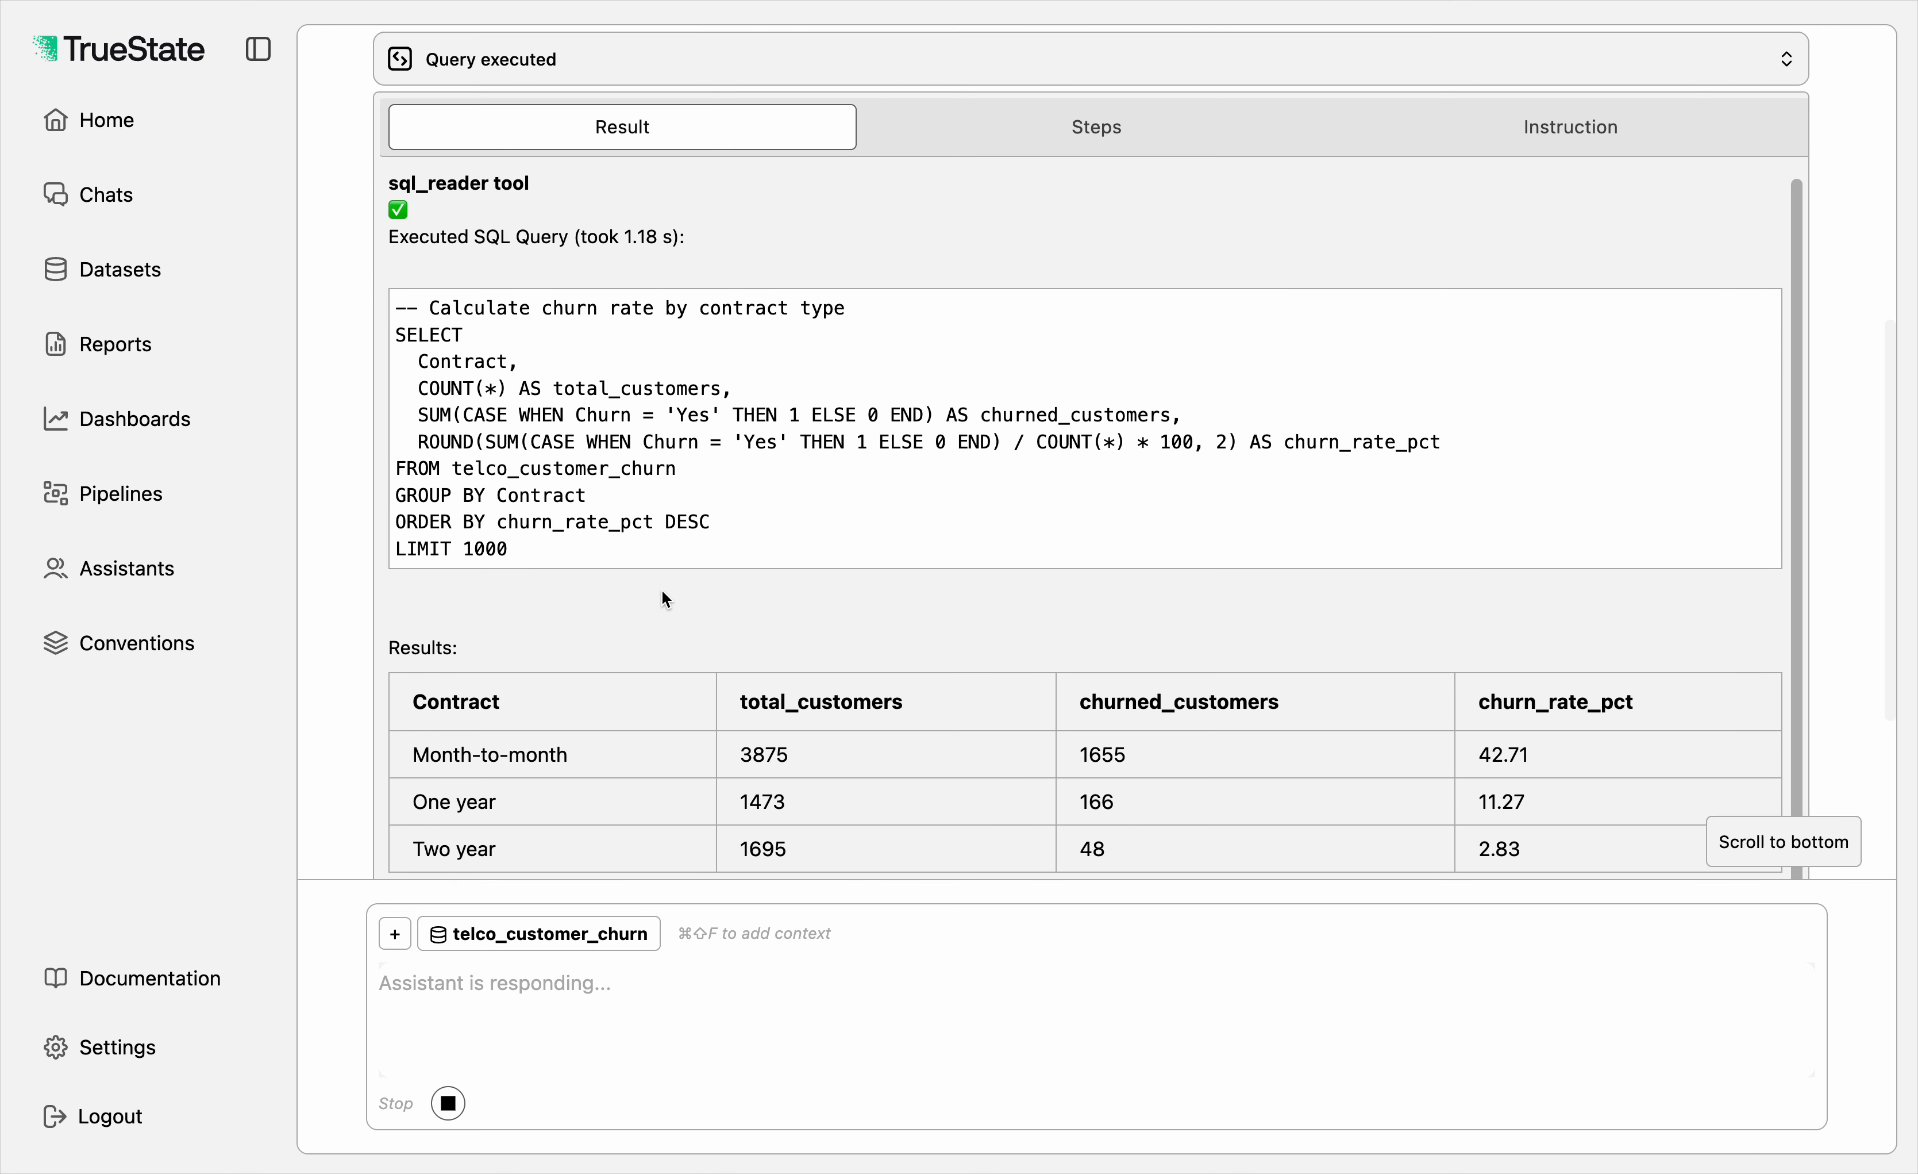
{"action": "scroll", "coordinate": [666, 599], "scroll_direction": "up", "scroll_amount": 4}
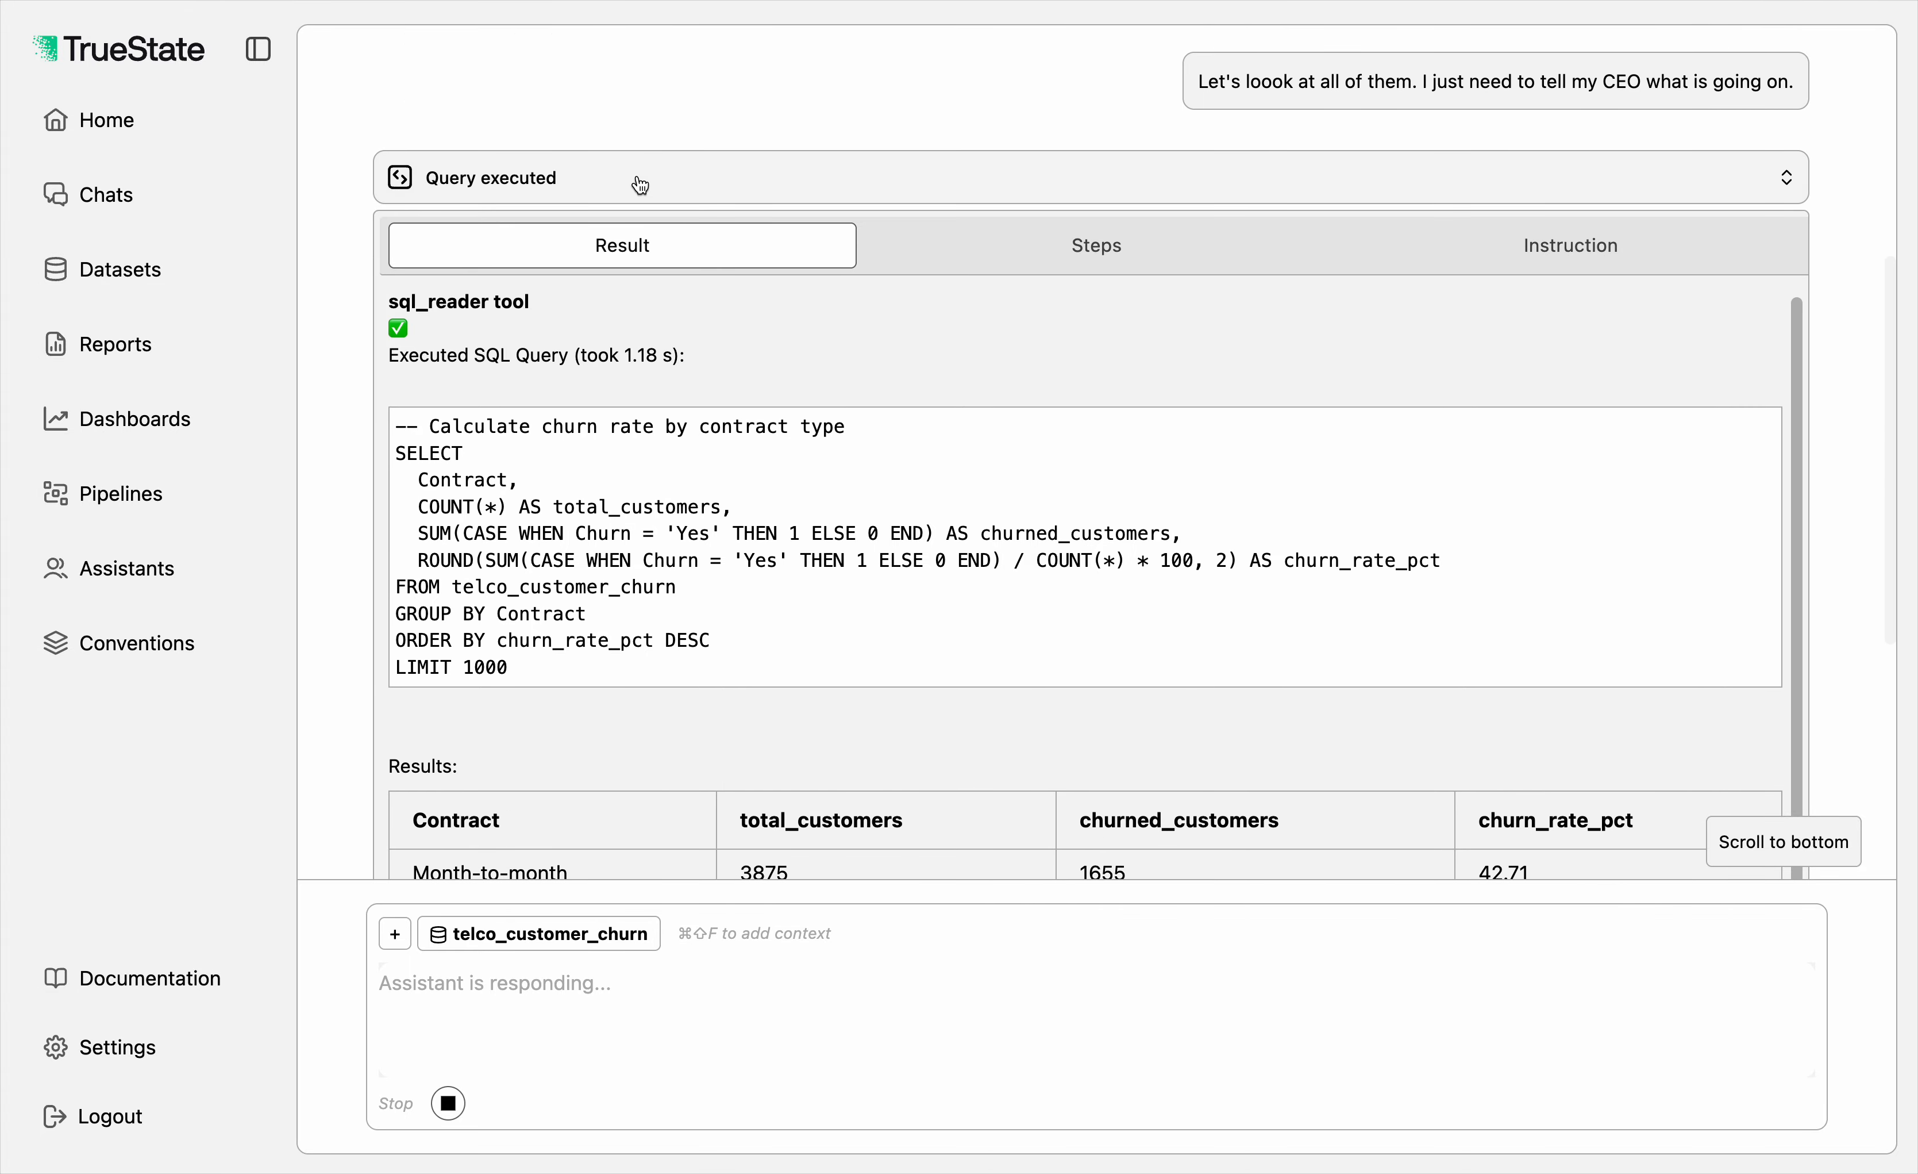
{"action": "left_click", "coordinate": [640, 185]}
Step: Inspect the second executed query, on churn by tenure buckets, and the third one, collapsing each after viewing
{"action": "left_click", "coordinate": [596, 581]}
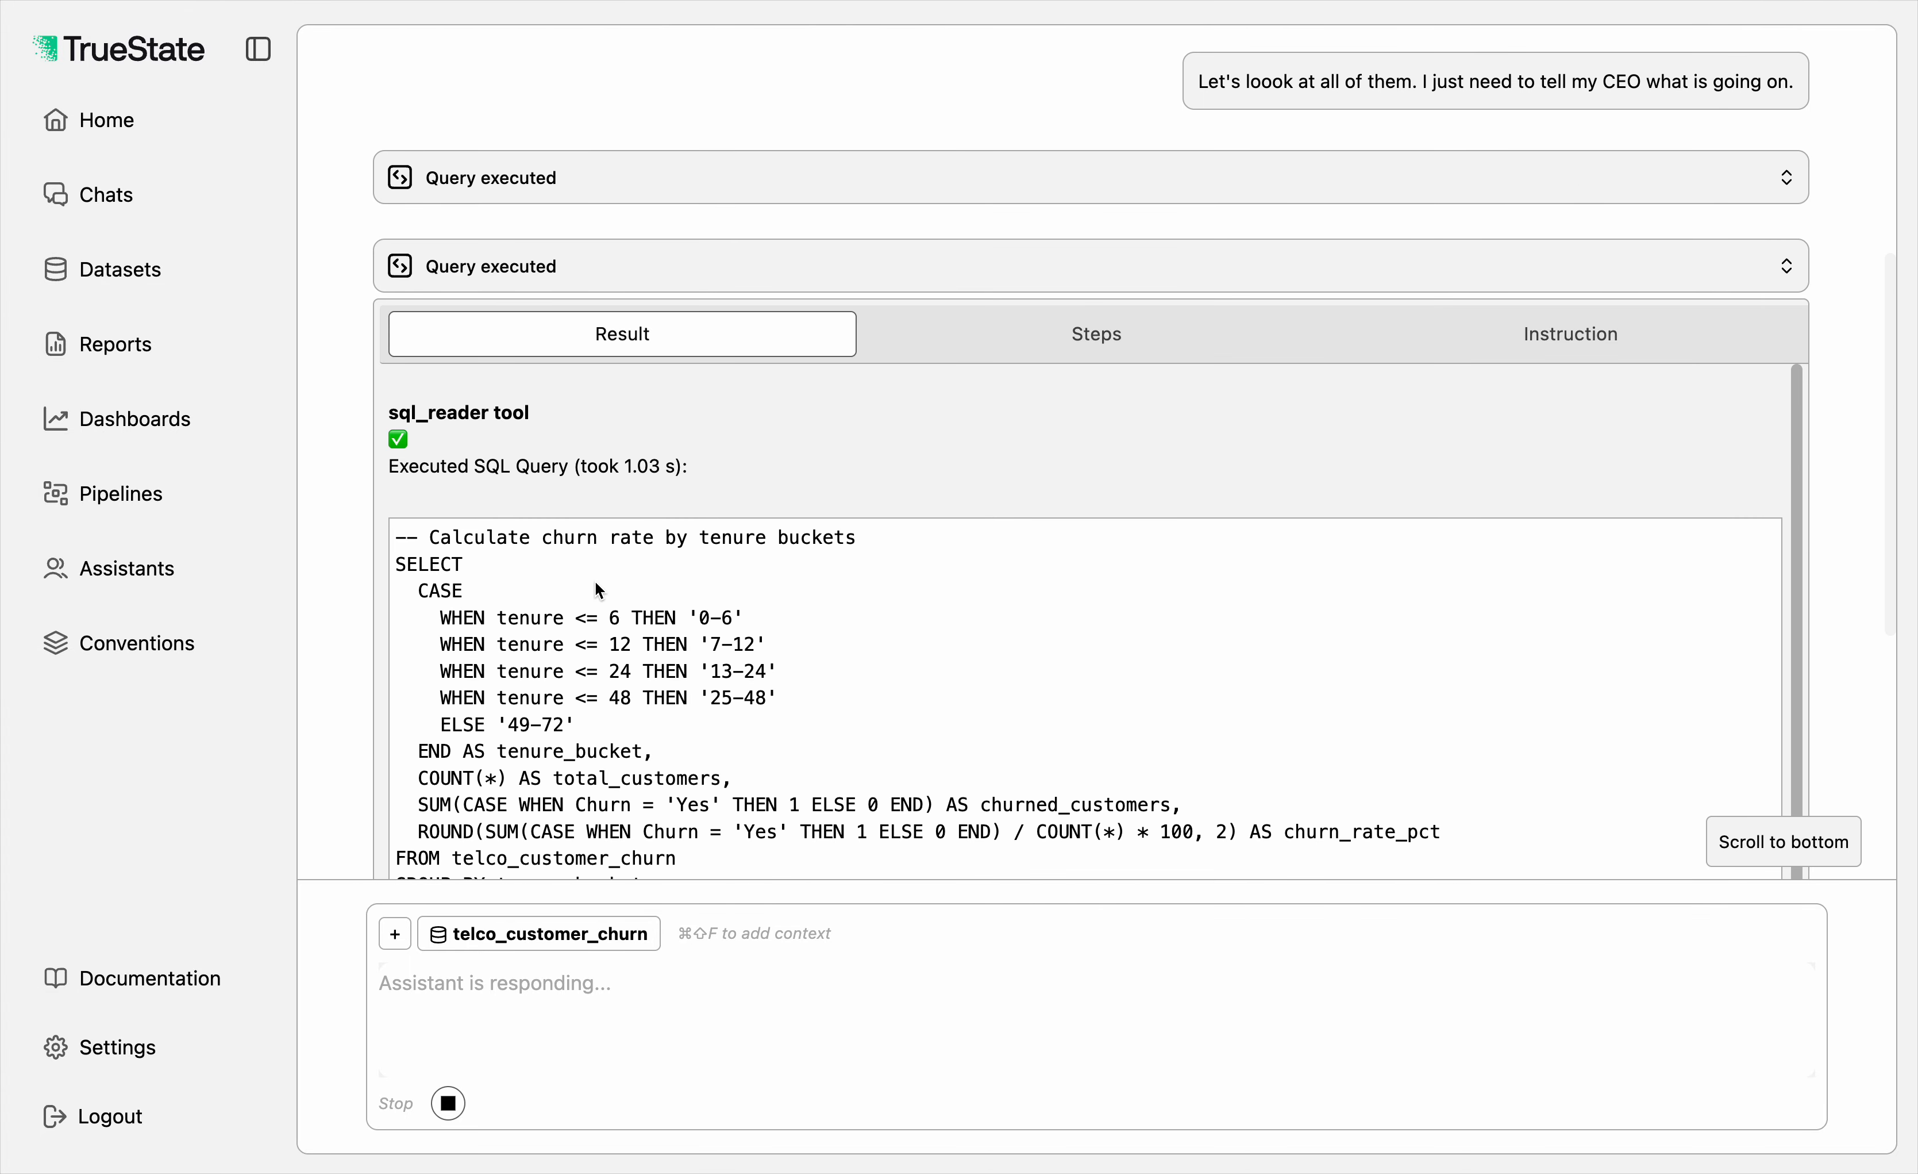
{"action": "left_click", "coordinate": [671, 276]}
{"action": "left_click", "coordinate": [621, 657]}
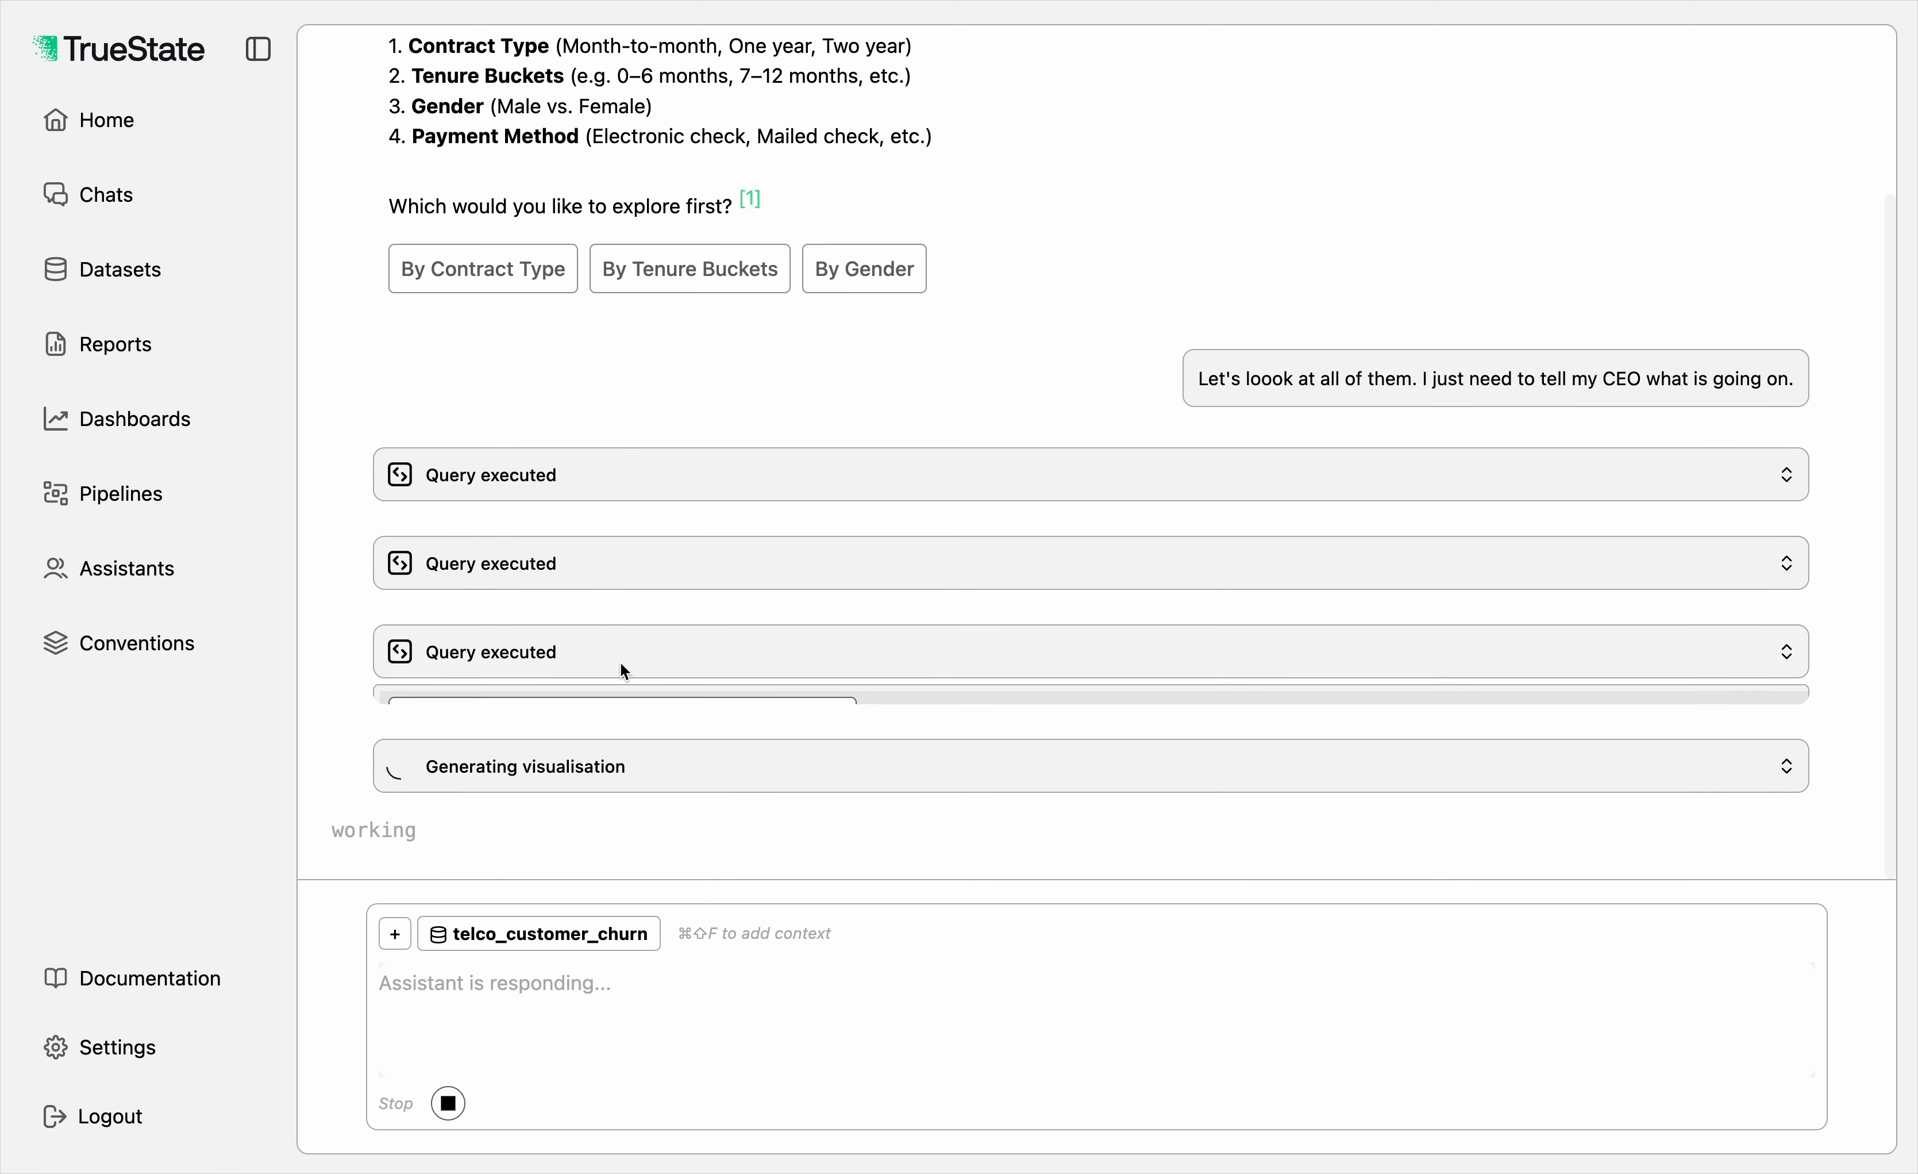
{"action": "left_click", "coordinate": [672, 351]}
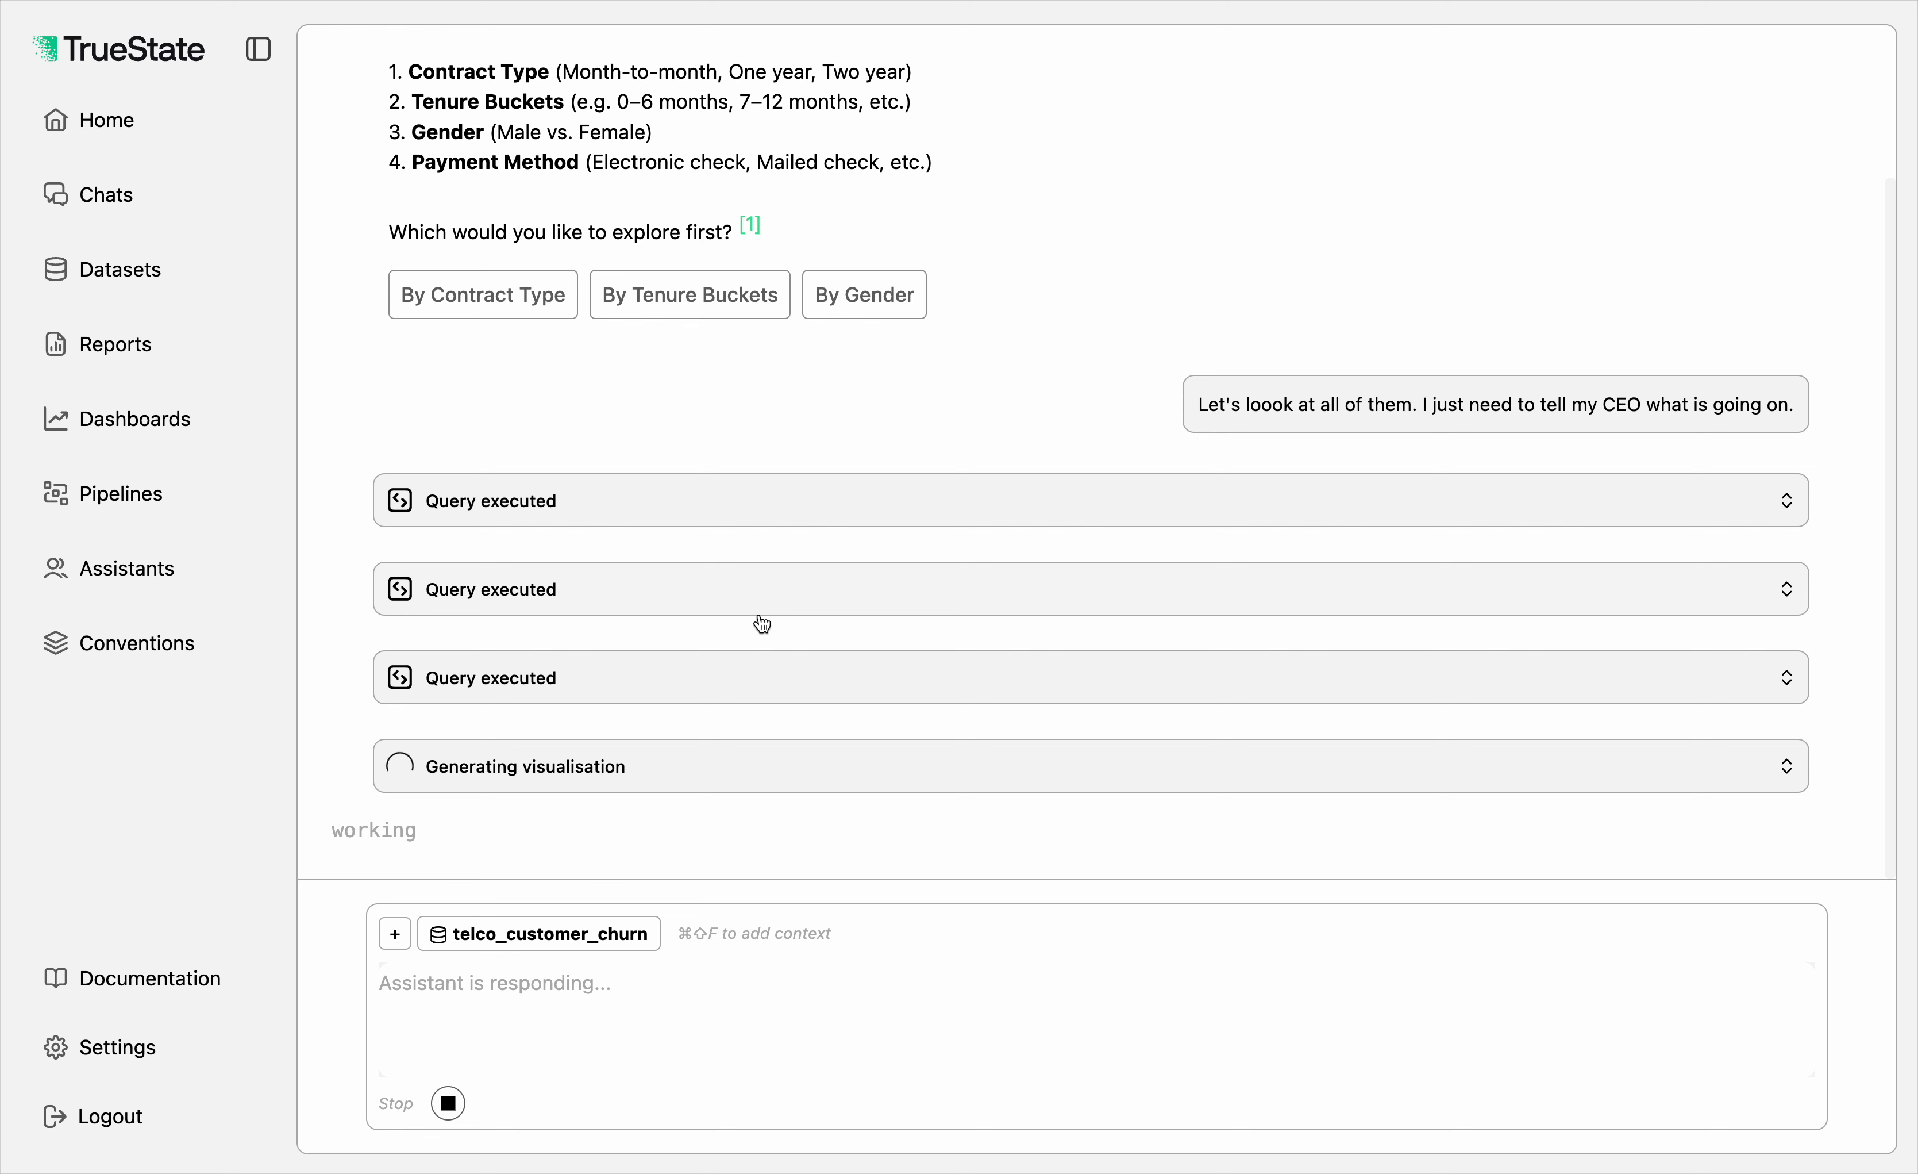
Step: Examine the data-fetching query among the steps of the visualisation being generated, and collapse the visualisation details
{"action": "left_click", "coordinate": [708, 789]}
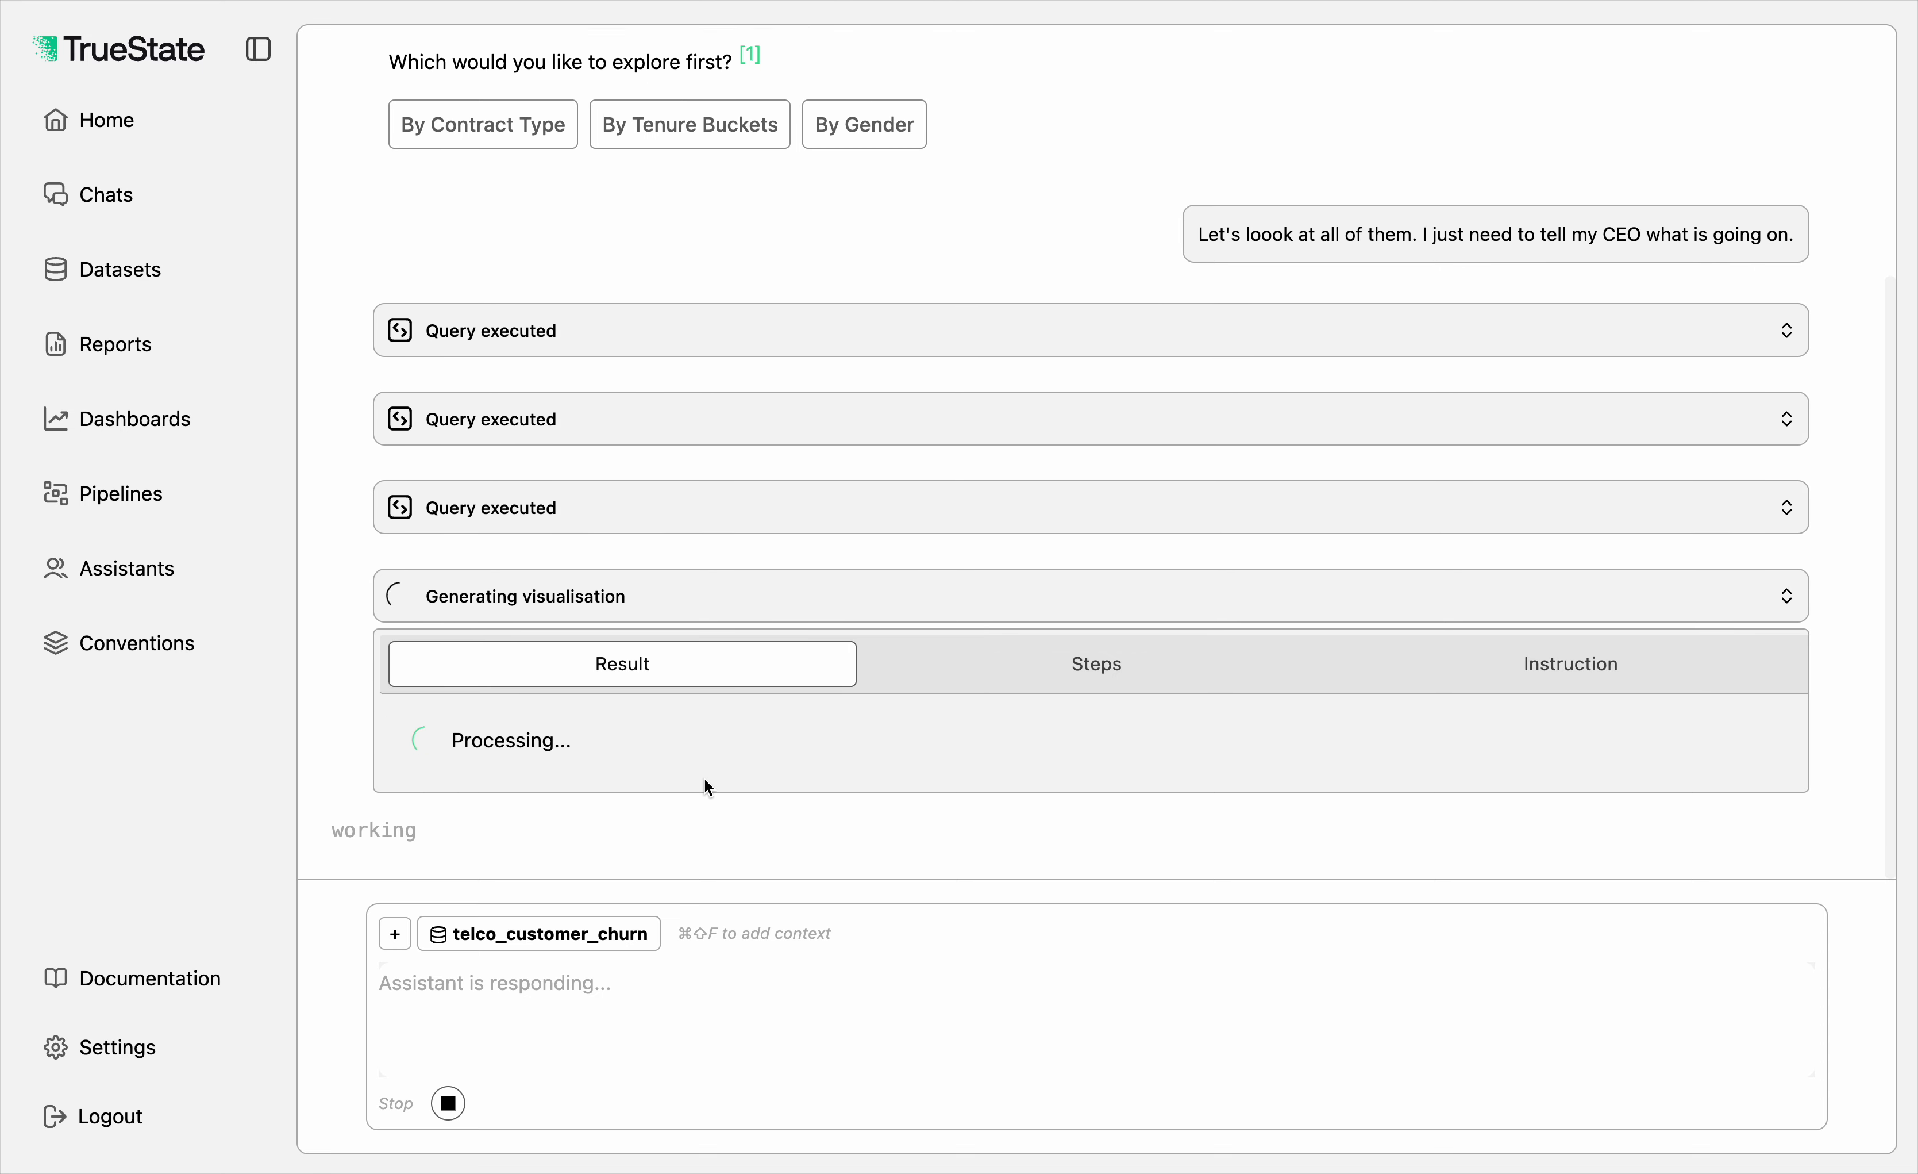
{"action": "left_click", "coordinate": [1095, 689]}
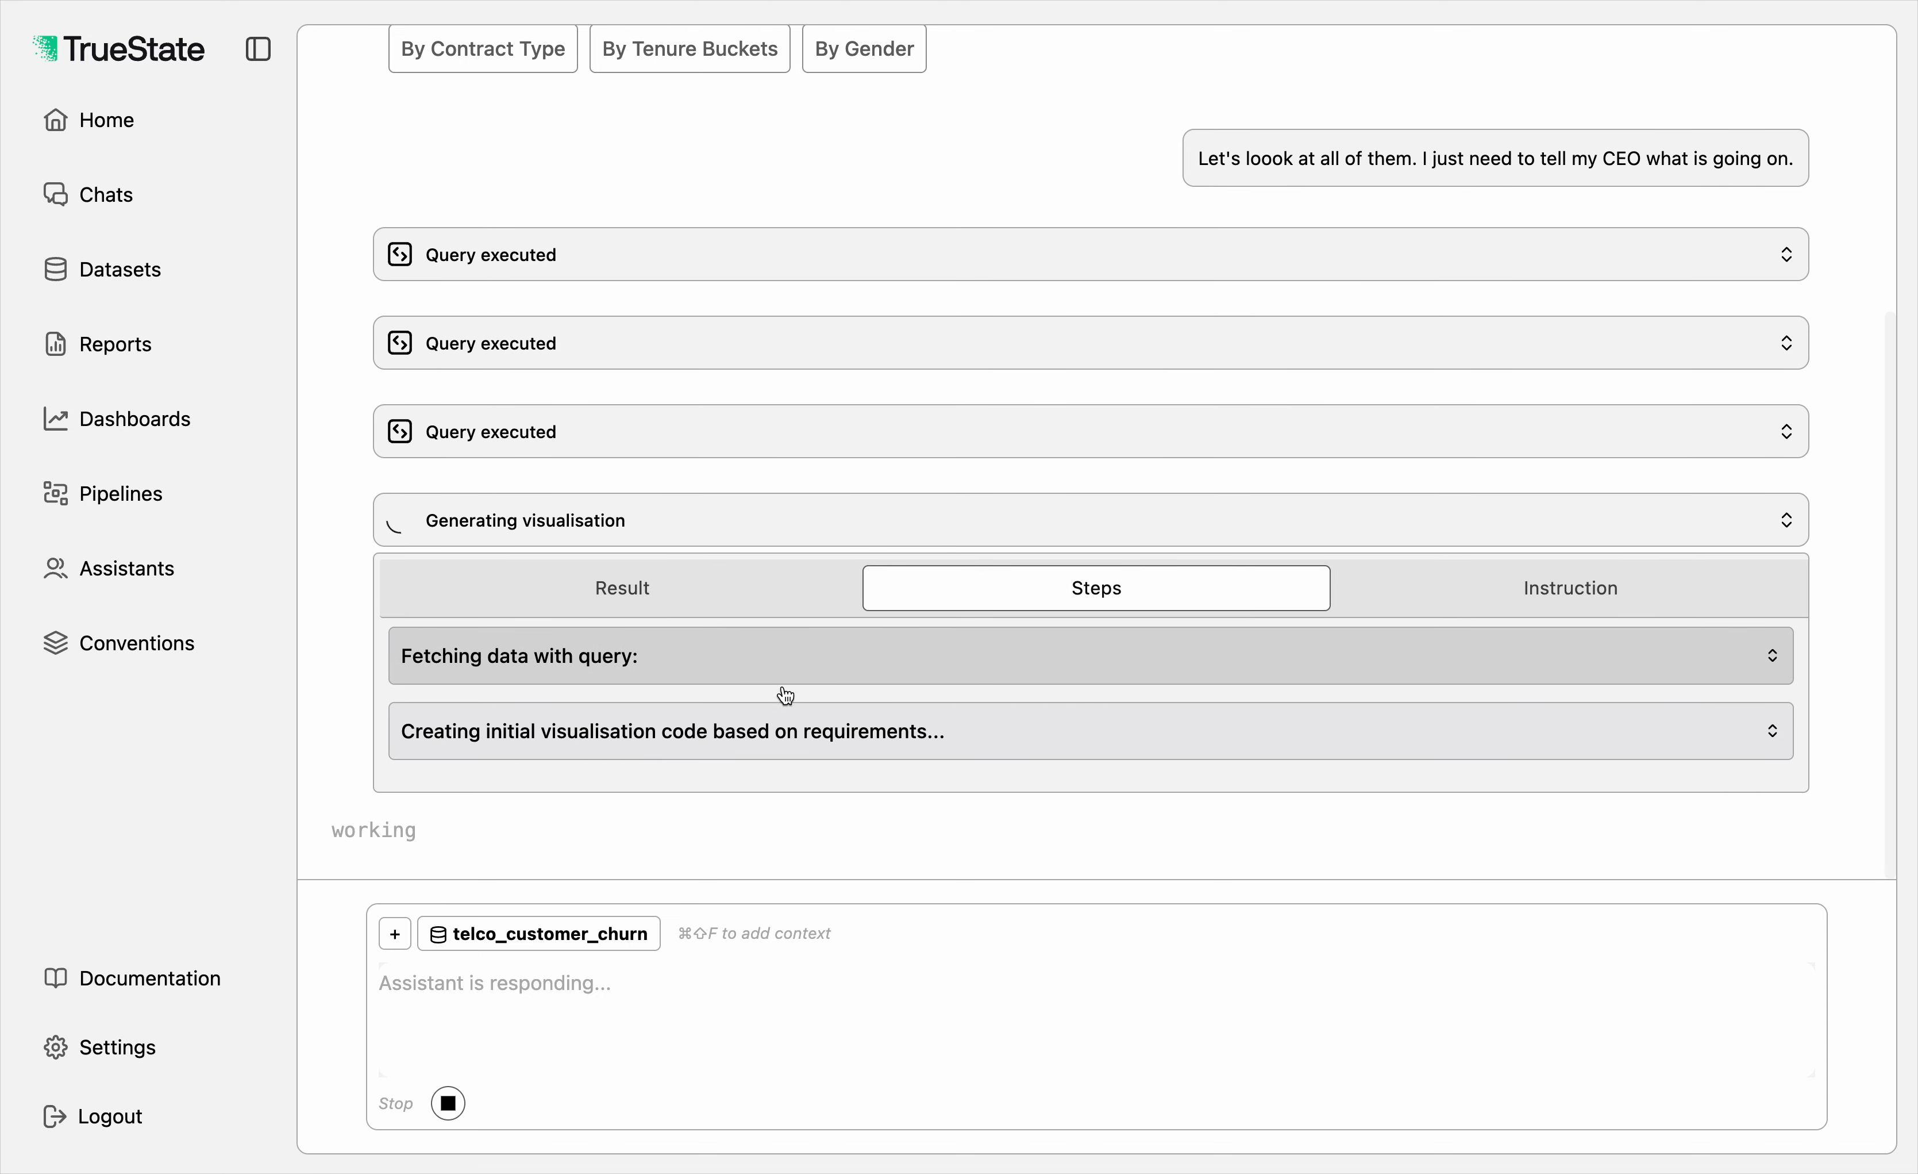
{"action": "left_click", "coordinate": [750, 666]}
{"action": "scroll", "coordinate": [750, 666], "scroll_direction": "down", "scroll_amount": 5}
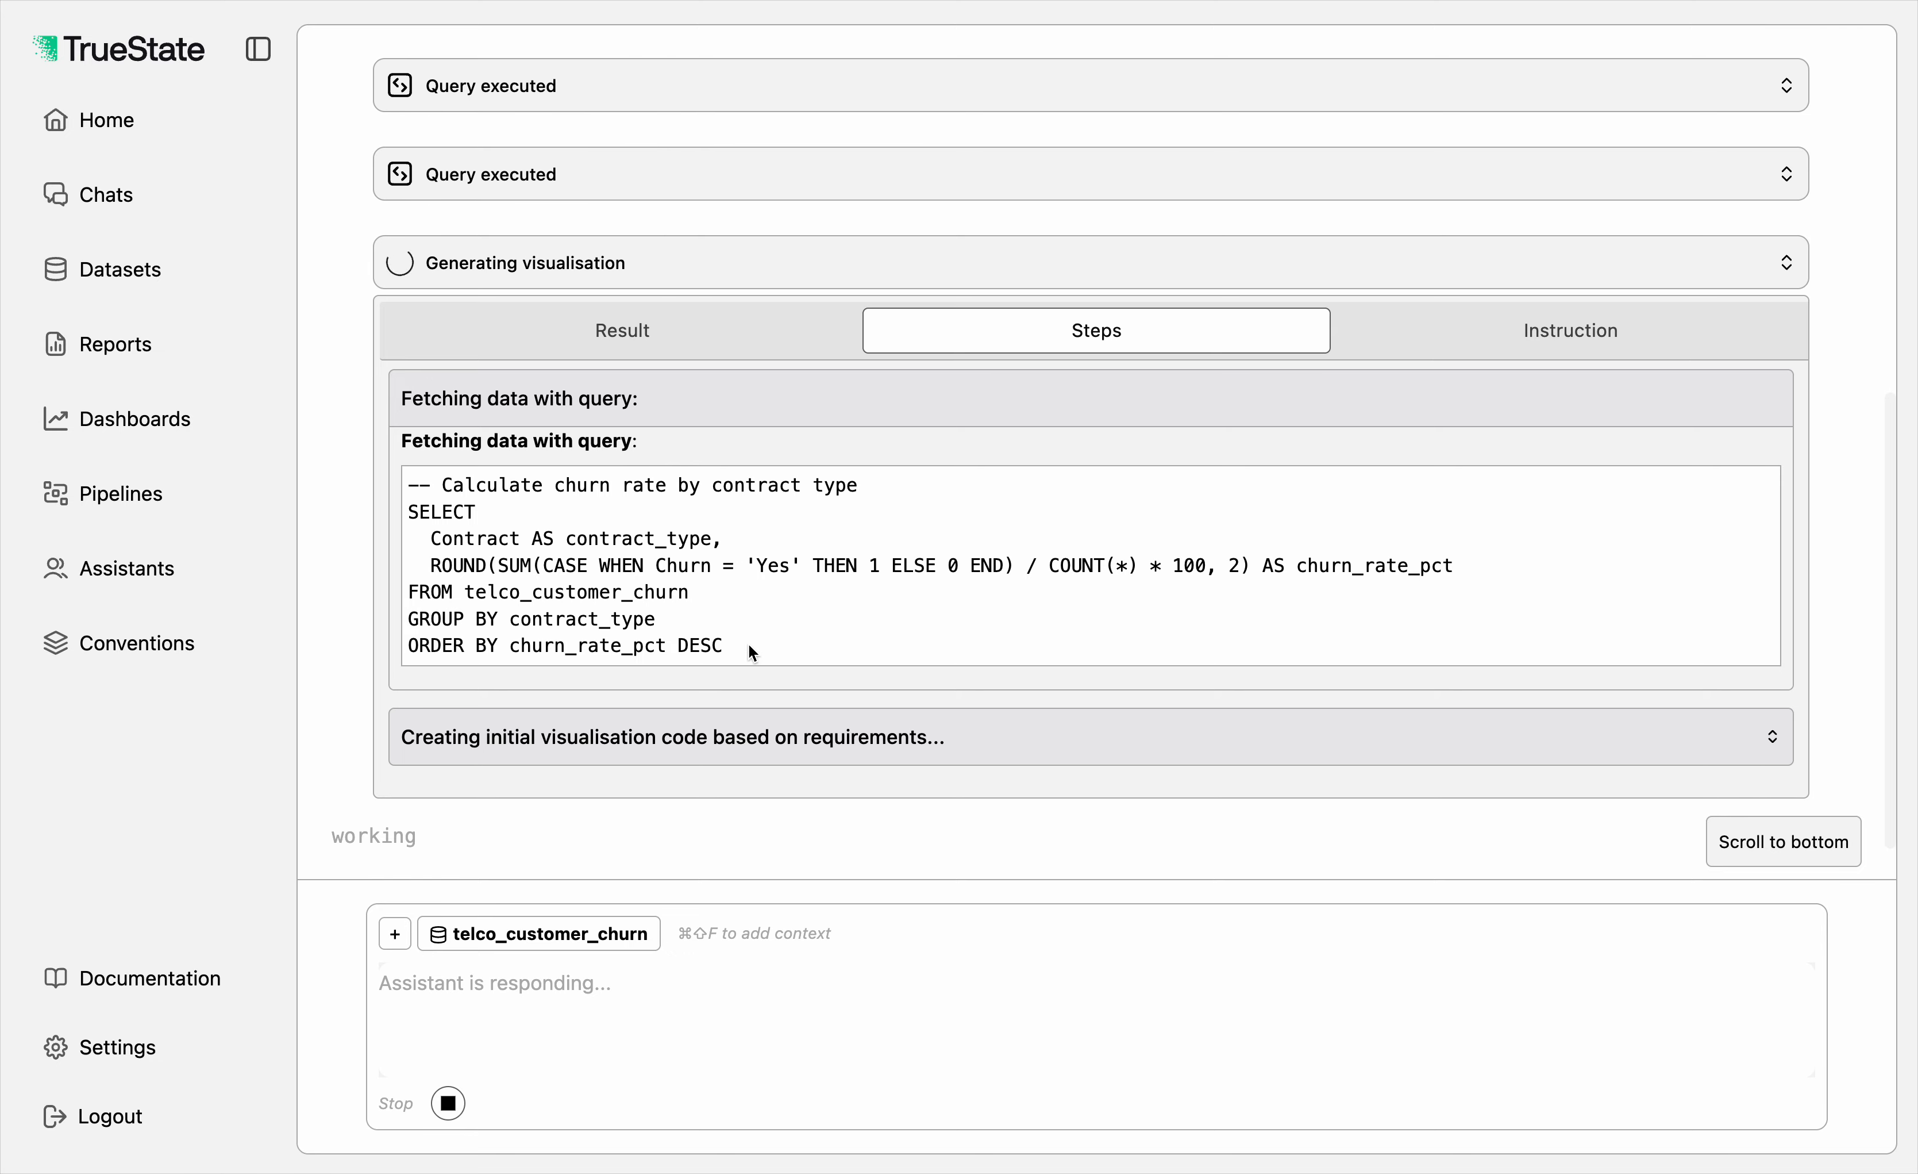
{"action": "left_click", "coordinate": [737, 286]}
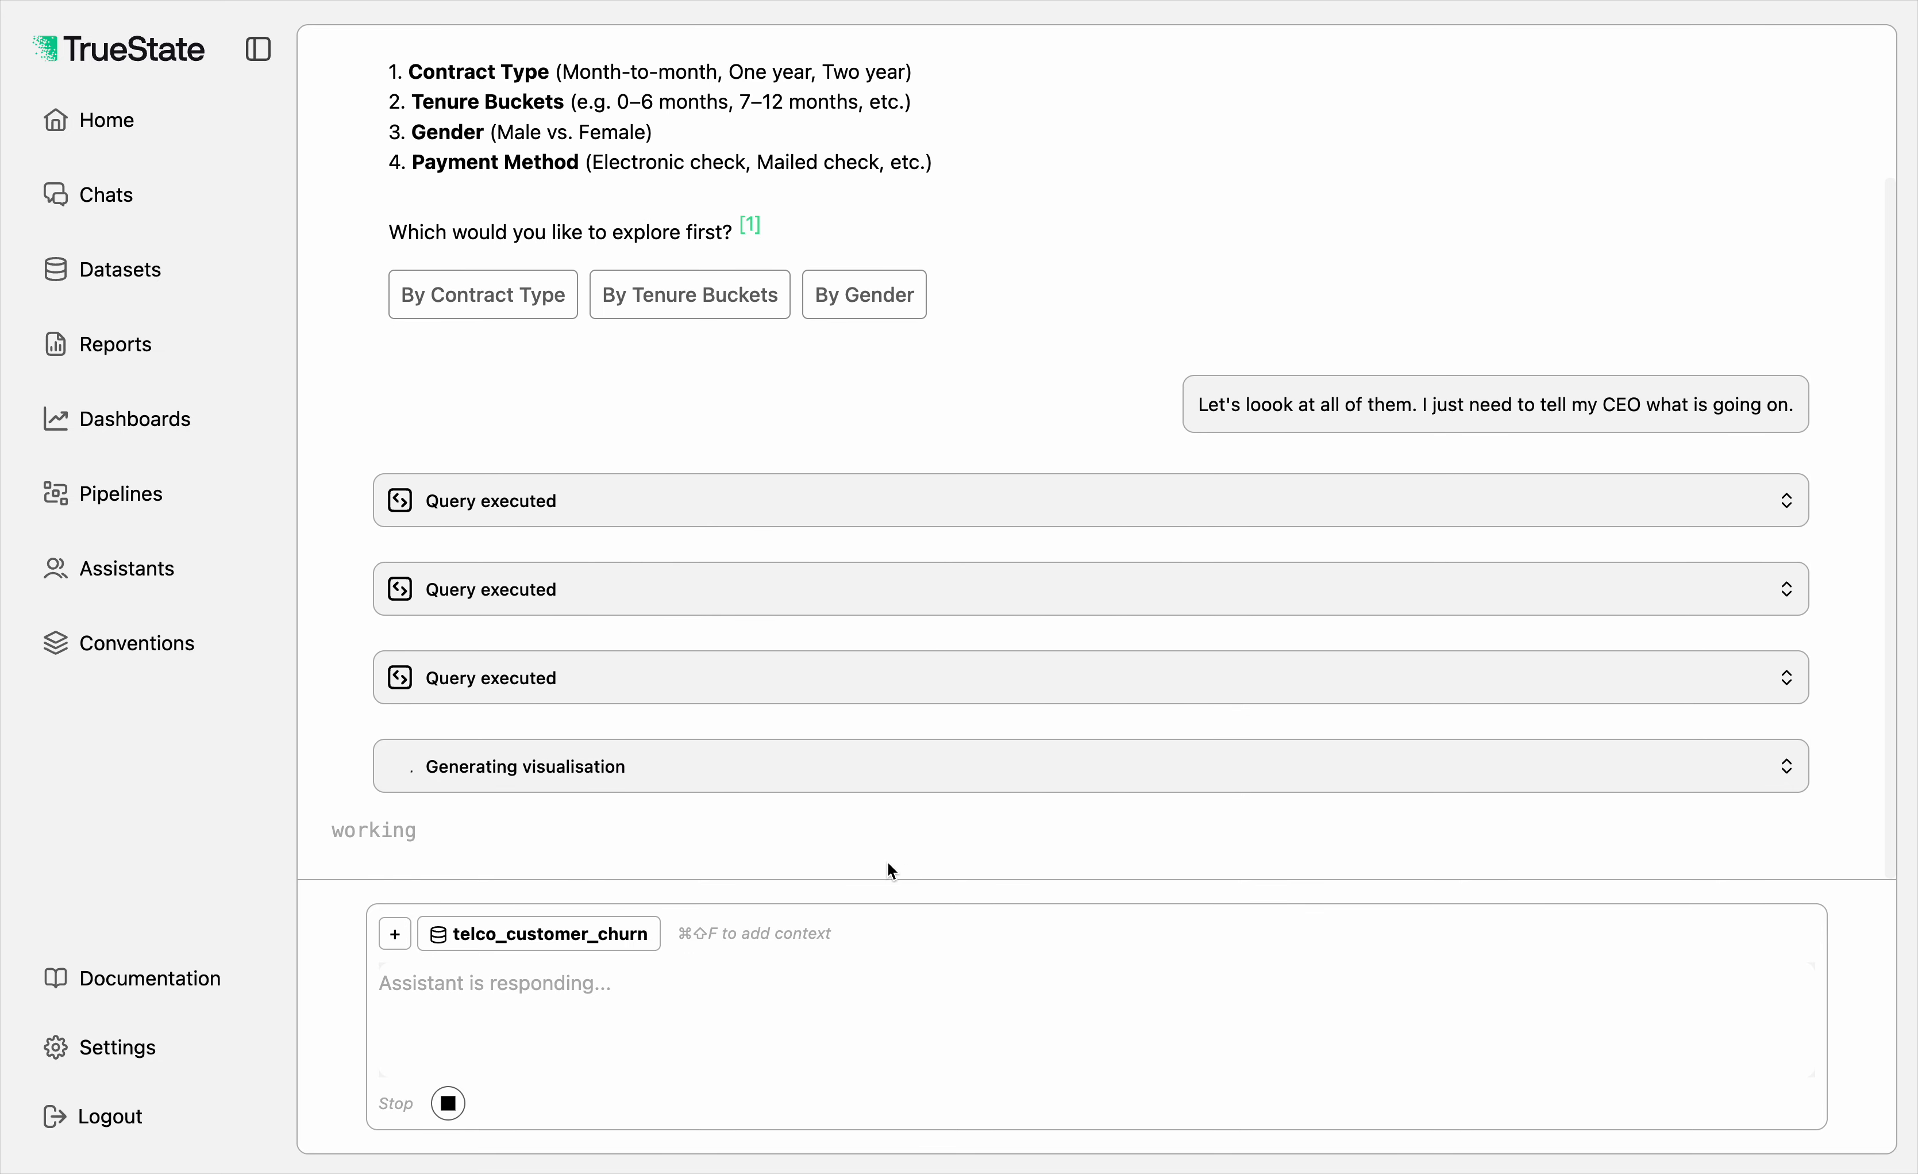
Step: Reopen the visualisation's steps and read the generated plotting code and the initial code creation entry
{"action": "left_click", "coordinate": [750, 768]}
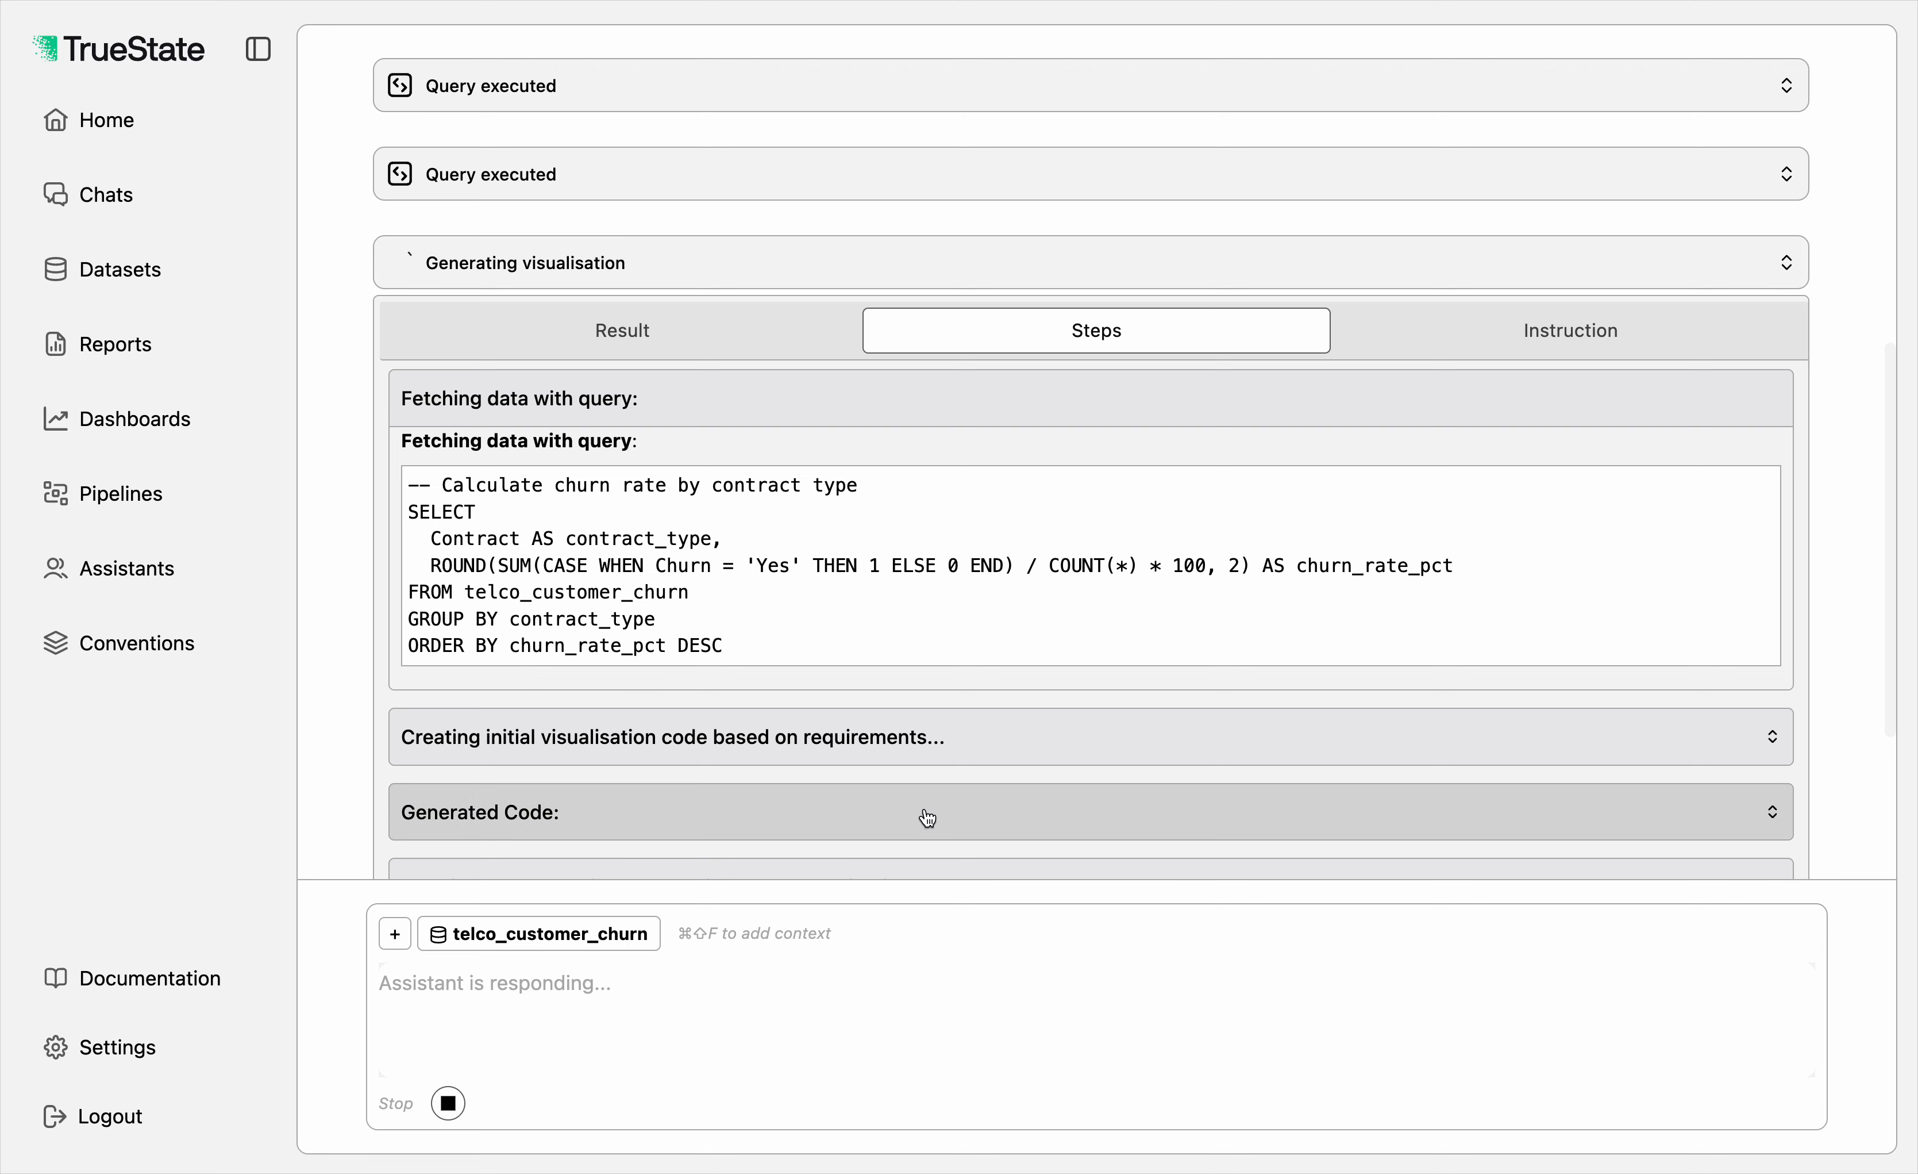
{"action": "scroll", "coordinate": [926, 818], "scroll_direction": "down", "scroll_amount": 1}
{"action": "left_click", "coordinate": [899, 782]}
{"action": "scroll", "coordinate": [898, 782], "scroll_direction": "down", "scroll_amount": 1}
{"action": "scroll", "coordinate": [898, 782], "scroll_direction": "down", "scroll_amount": 5}
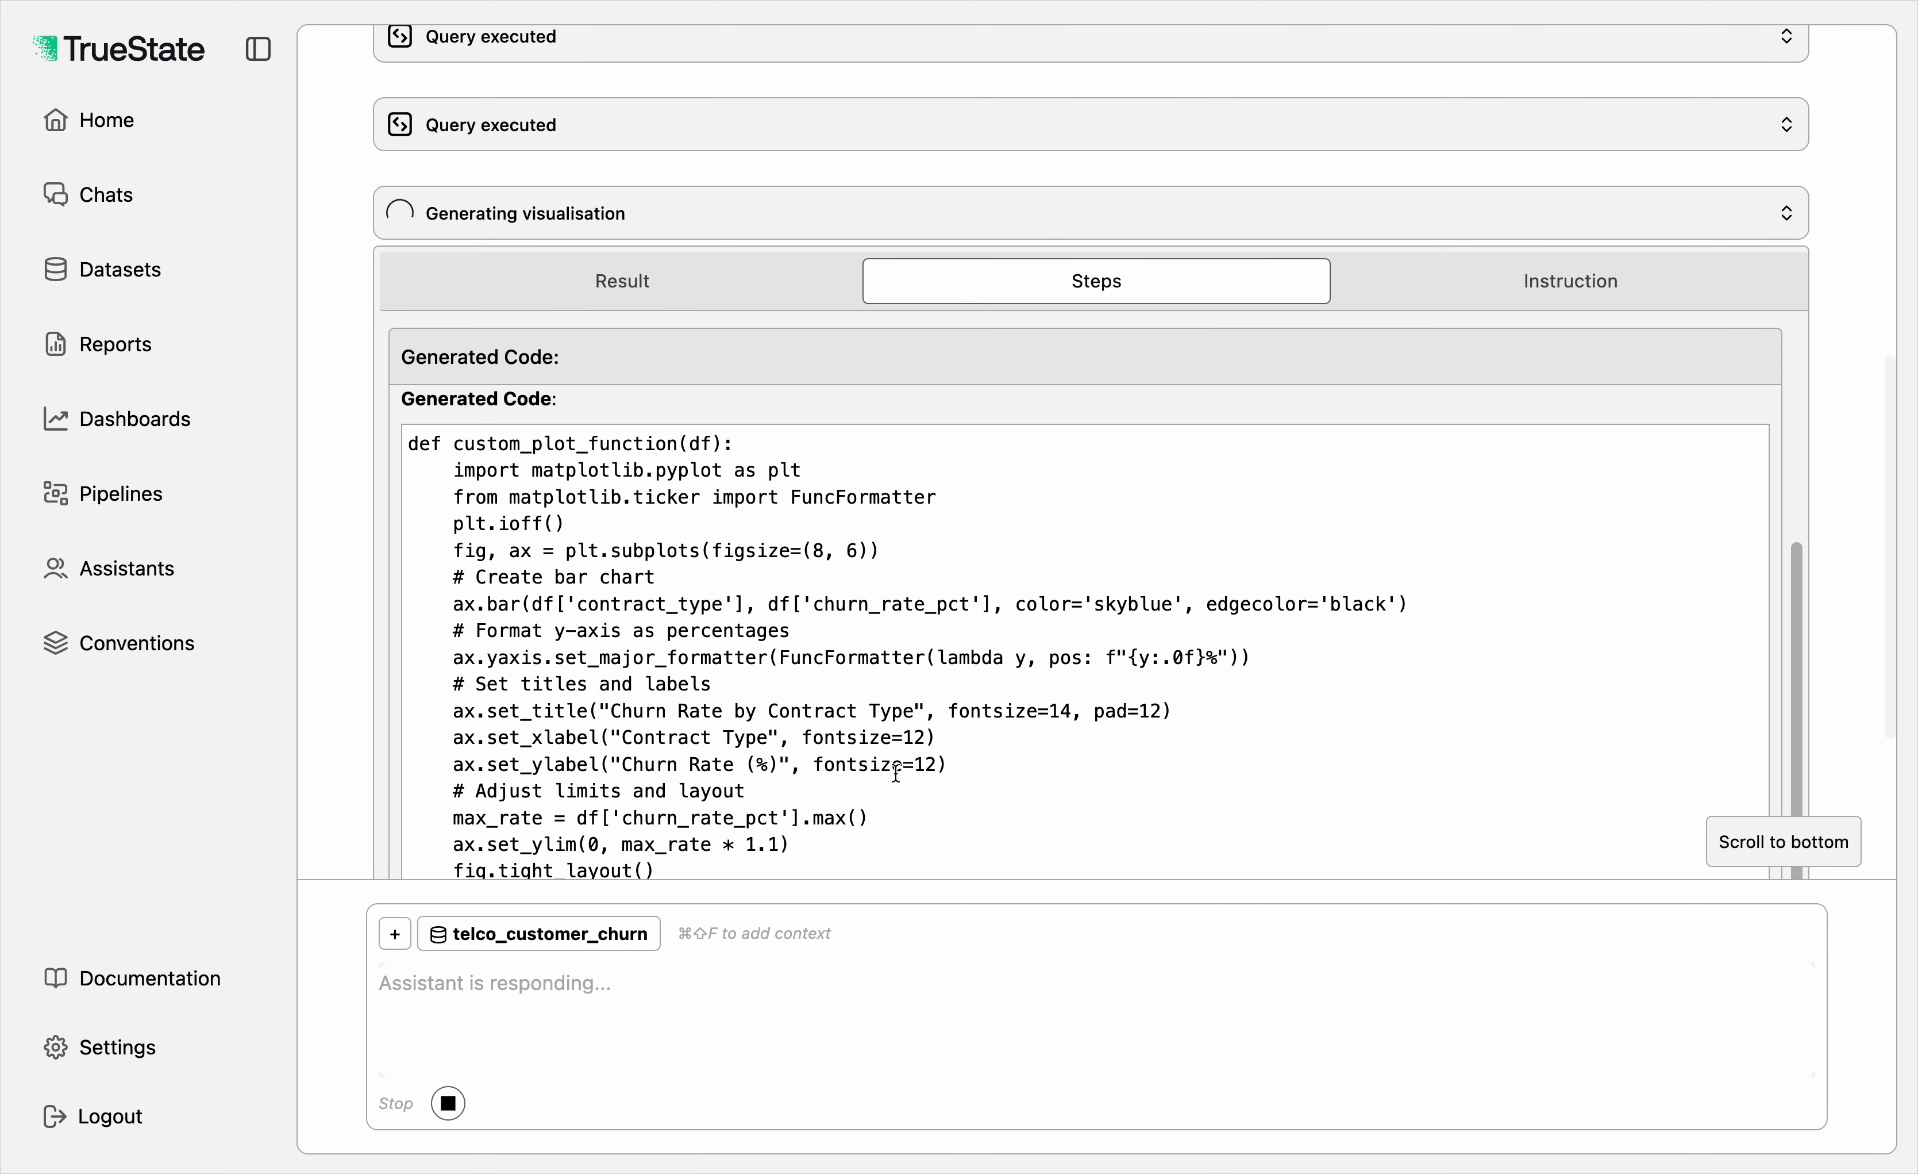
{"action": "scroll", "coordinate": [788, 670], "scroll_direction": "up", "scroll_amount": 3}
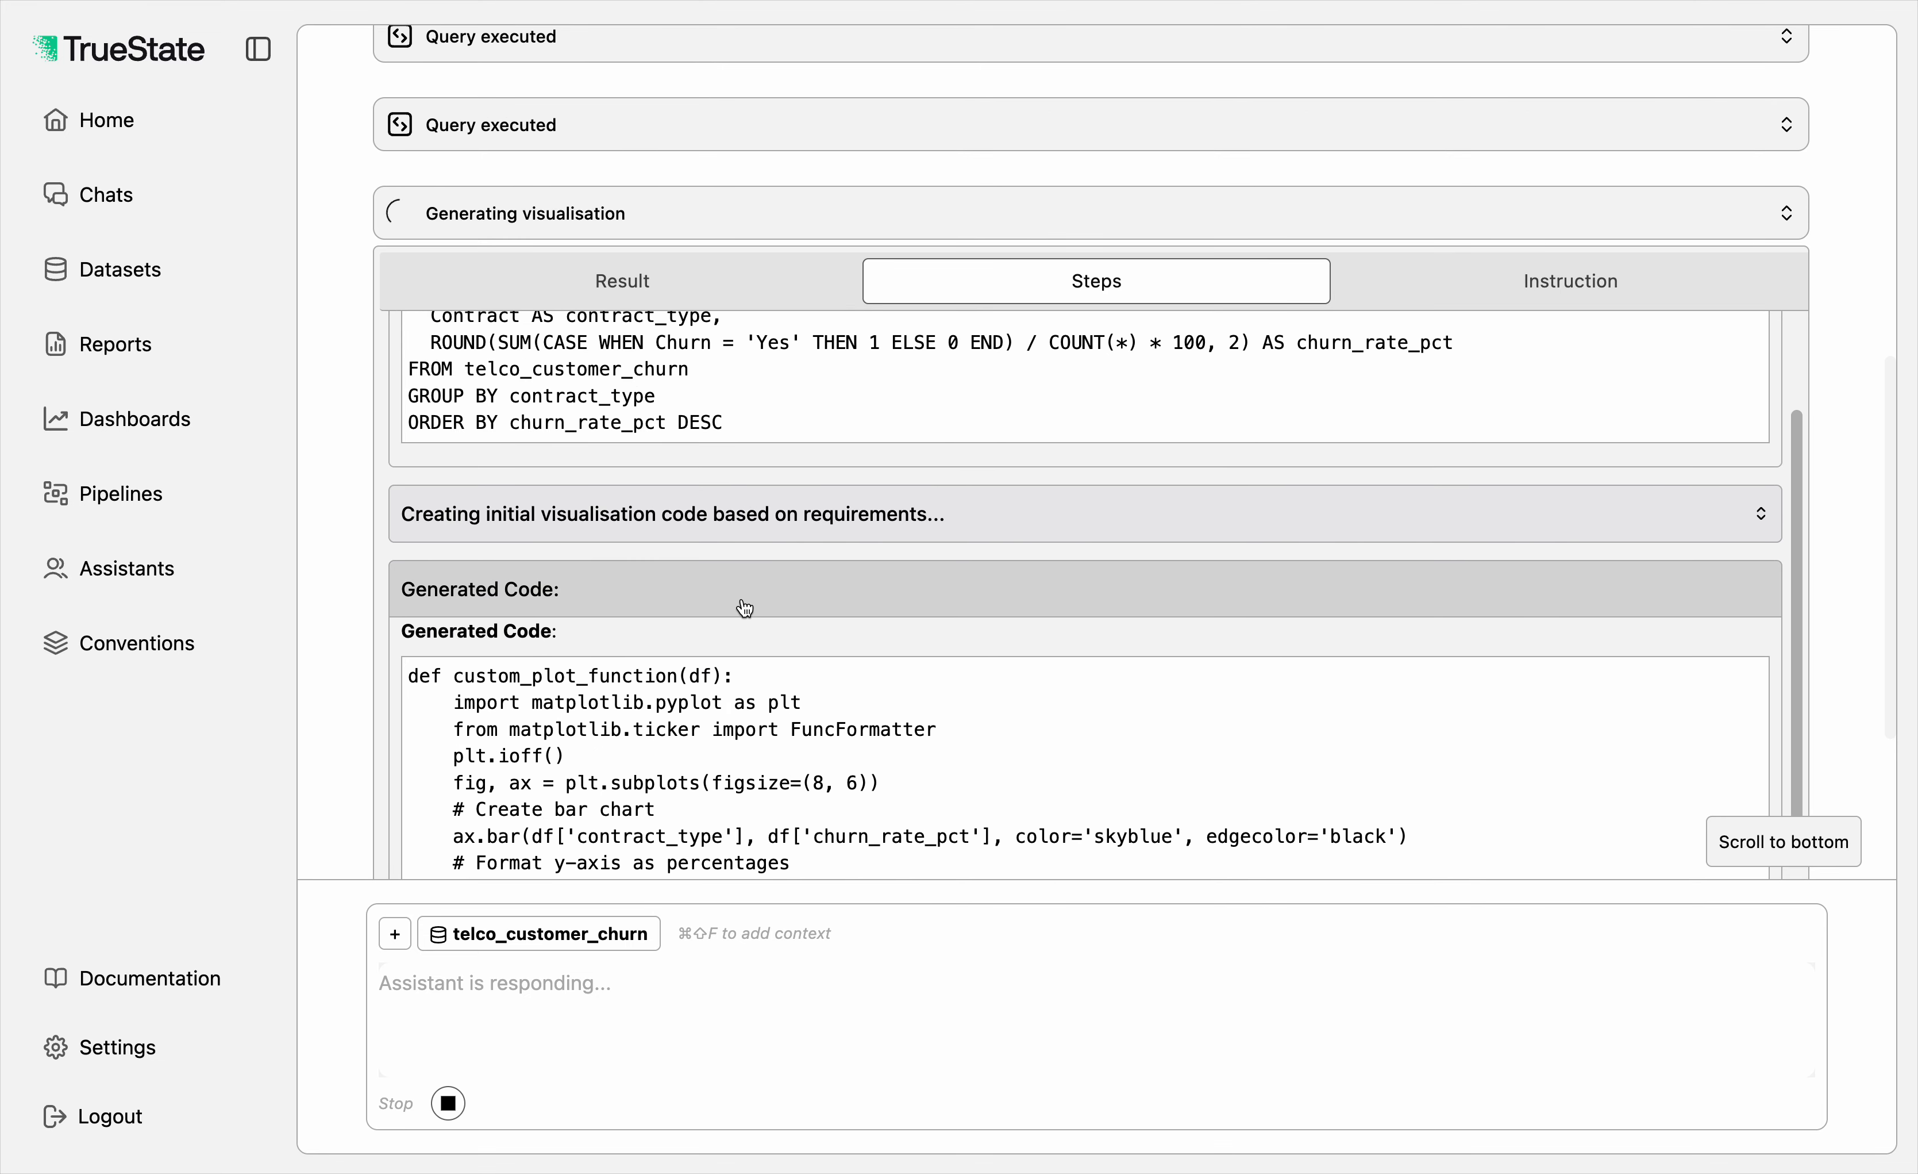
{"action": "left_click", "coordinate": [710, 524]}
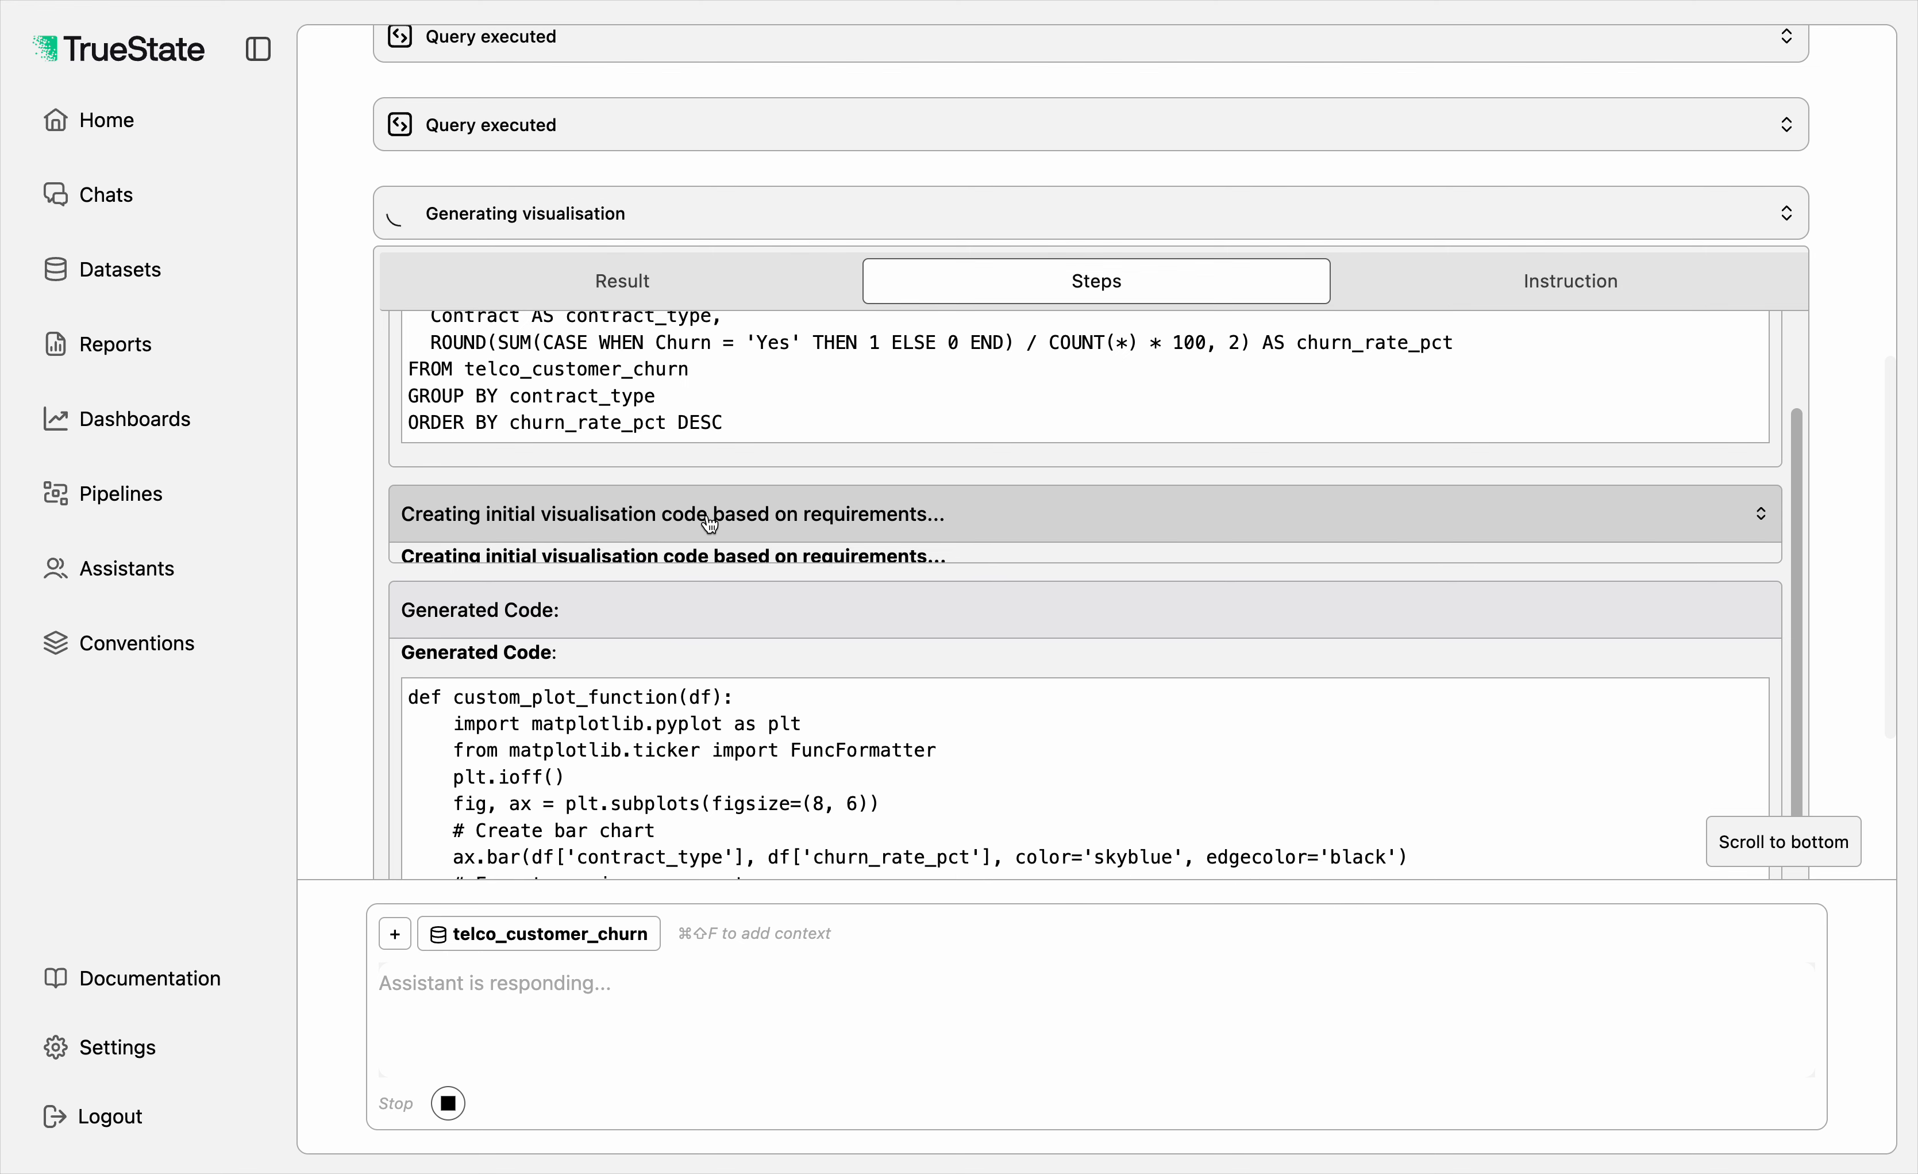
{"action": "left_click", "coordinate": [682, 577]}
{"action": "scroll", "coordinate": [682, 576], "scroll_direction": "down", "scroll_amount": 10}
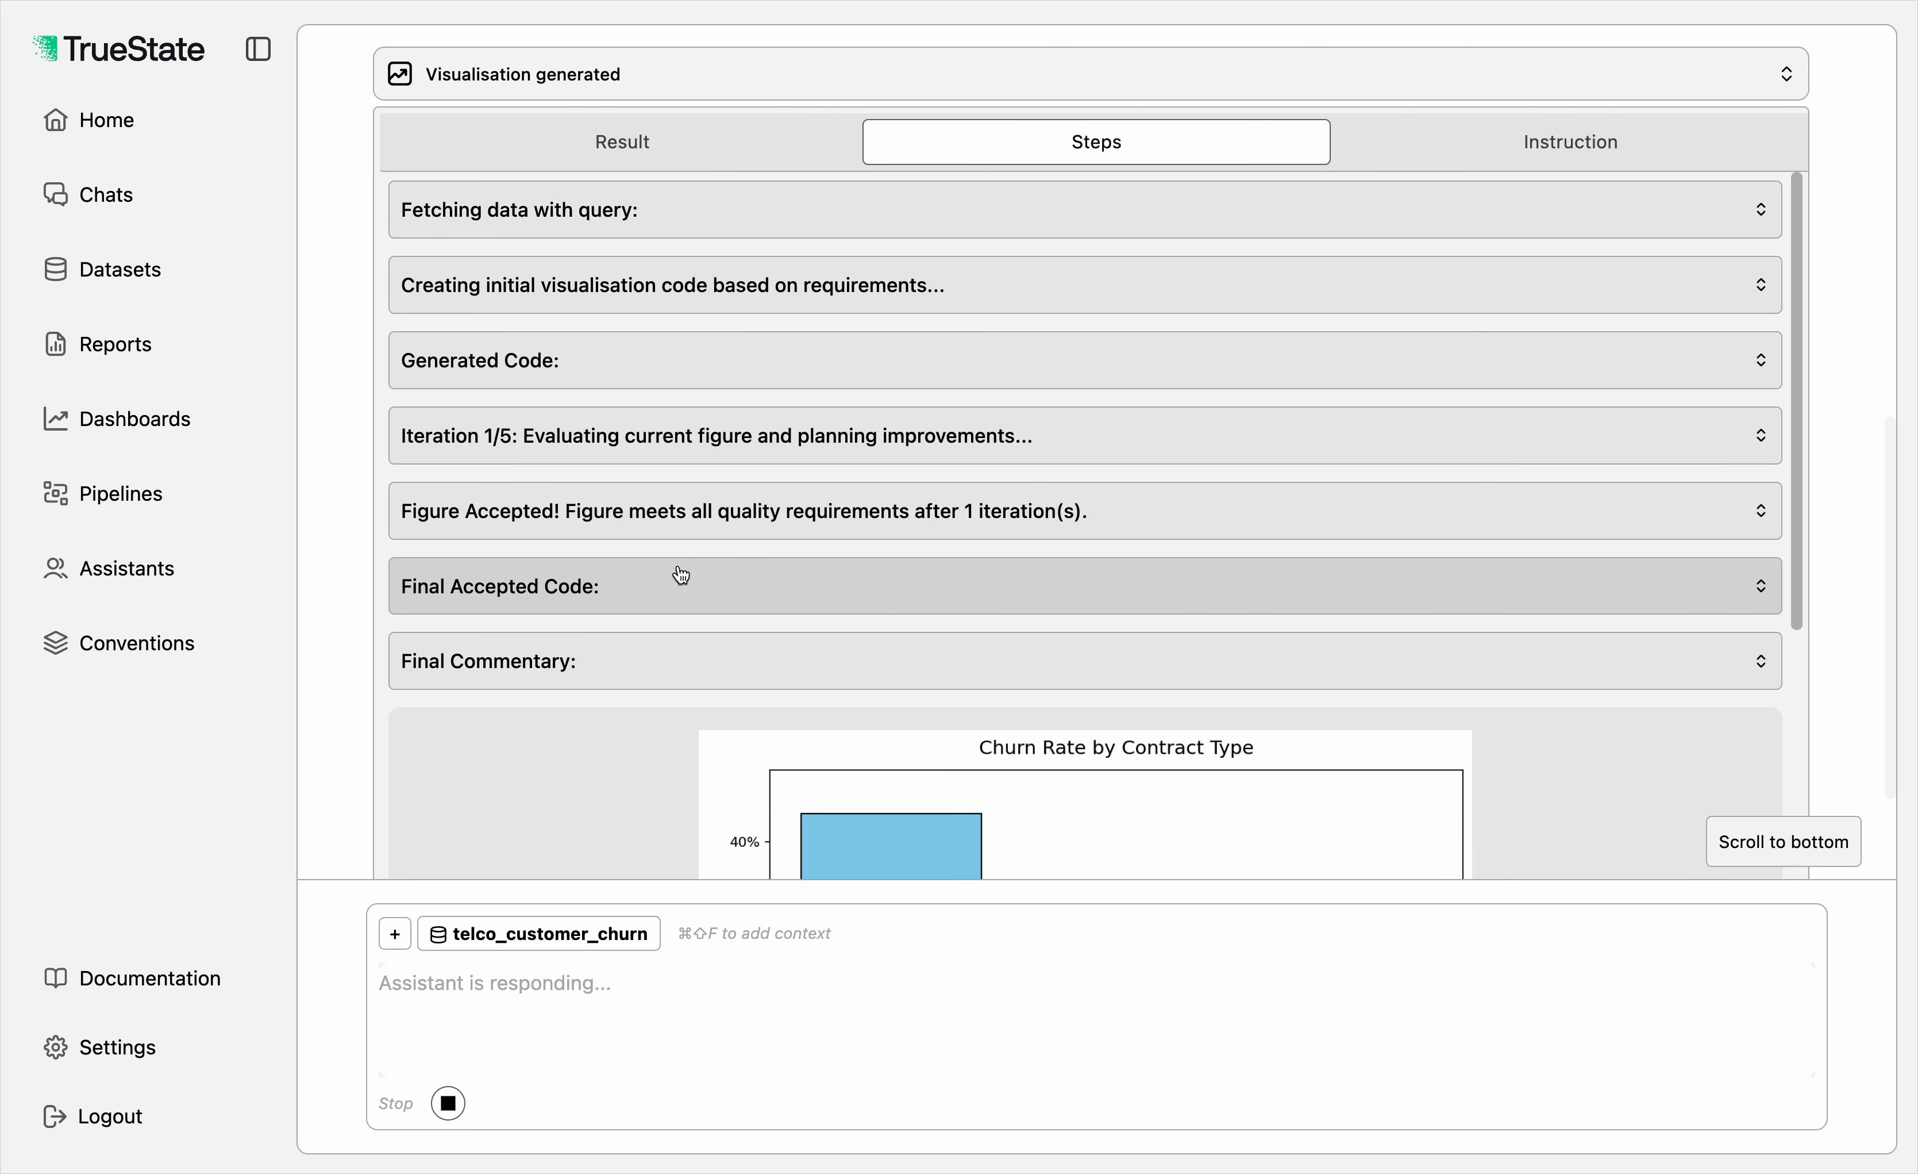
Step: Review the completed visualisation's list of steps and its Churn Rate by Contract Type chart
{"action": "scroll", "coordinate": [682, 575], "scroll_direction": "up", "scroll_amount": 5}
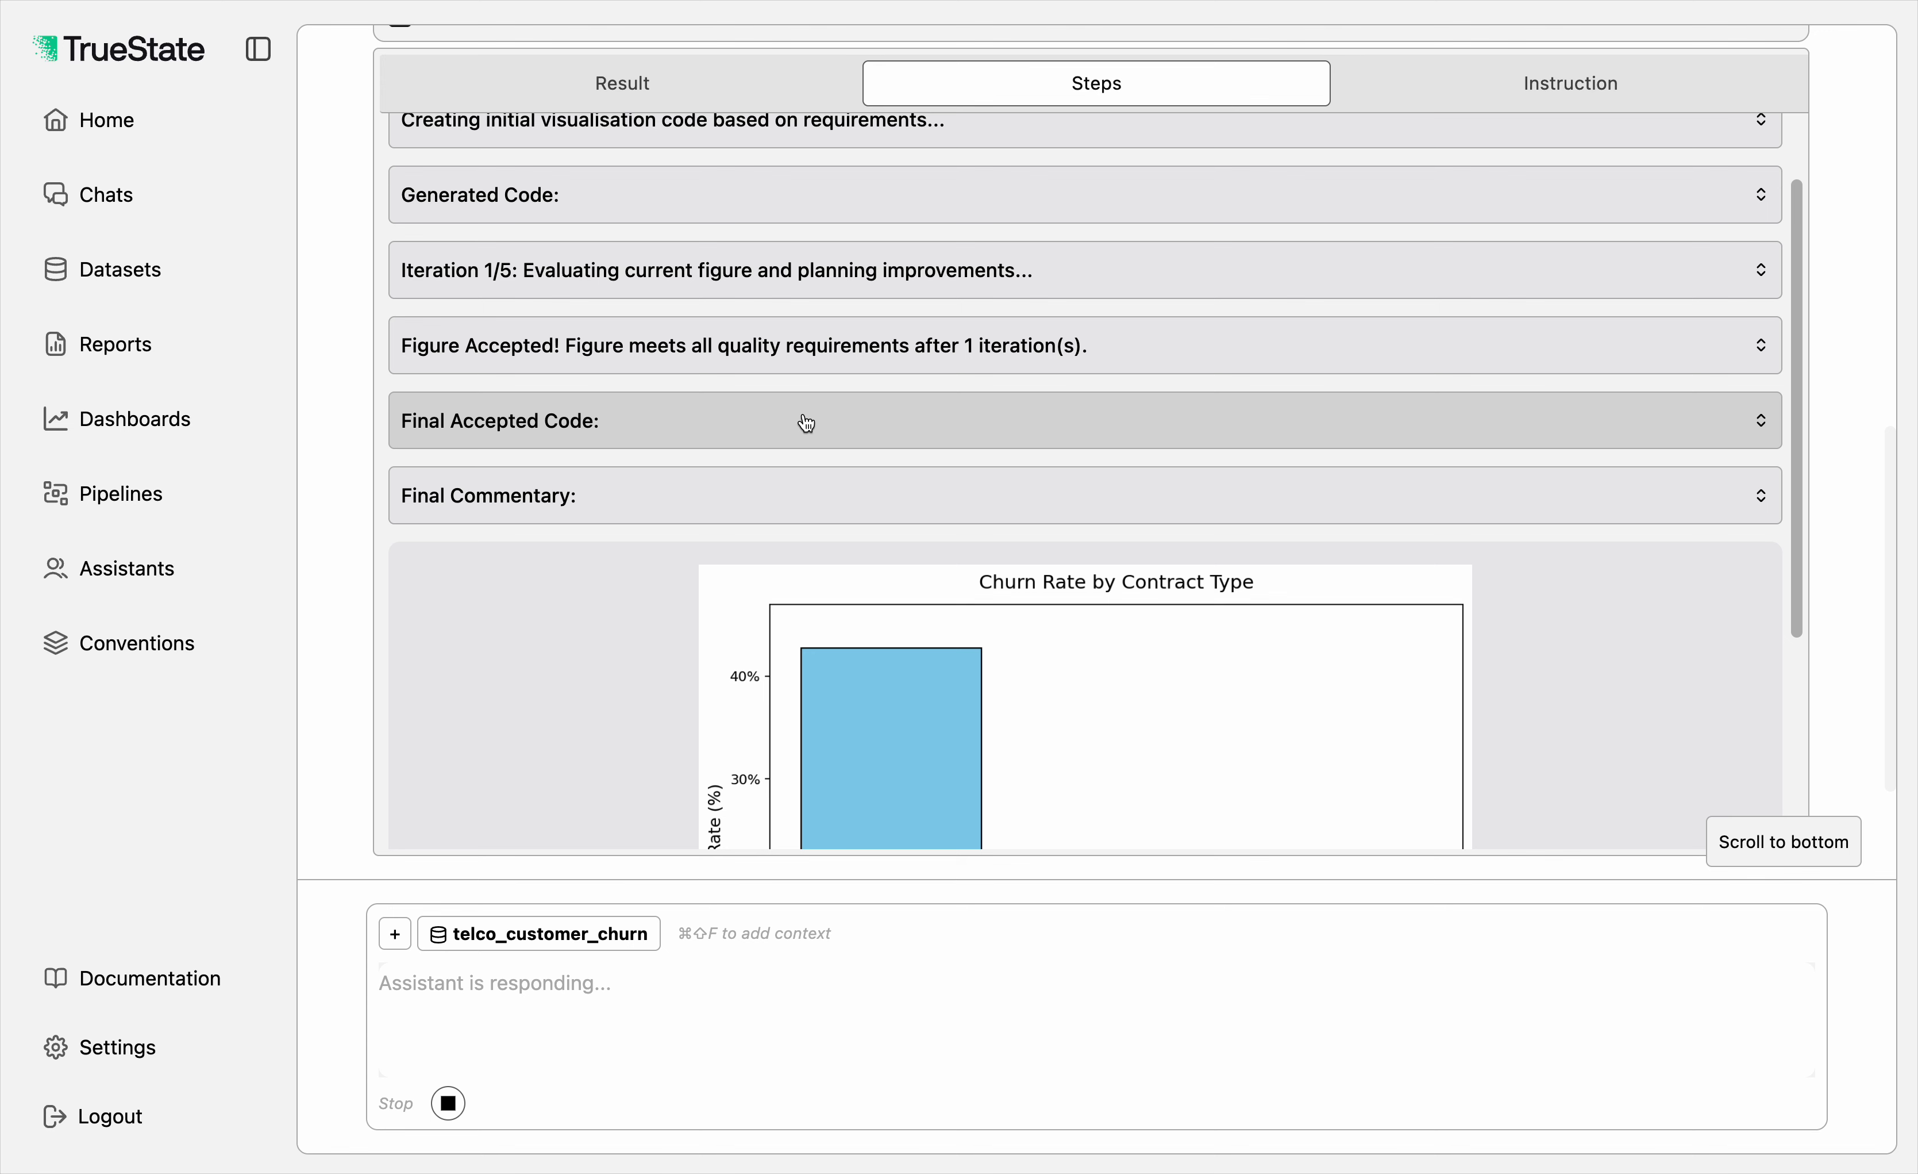
{"action": "scroll", "coordinate": [806, 423], "scroll_direction": "down", "scroll_amount": 2}
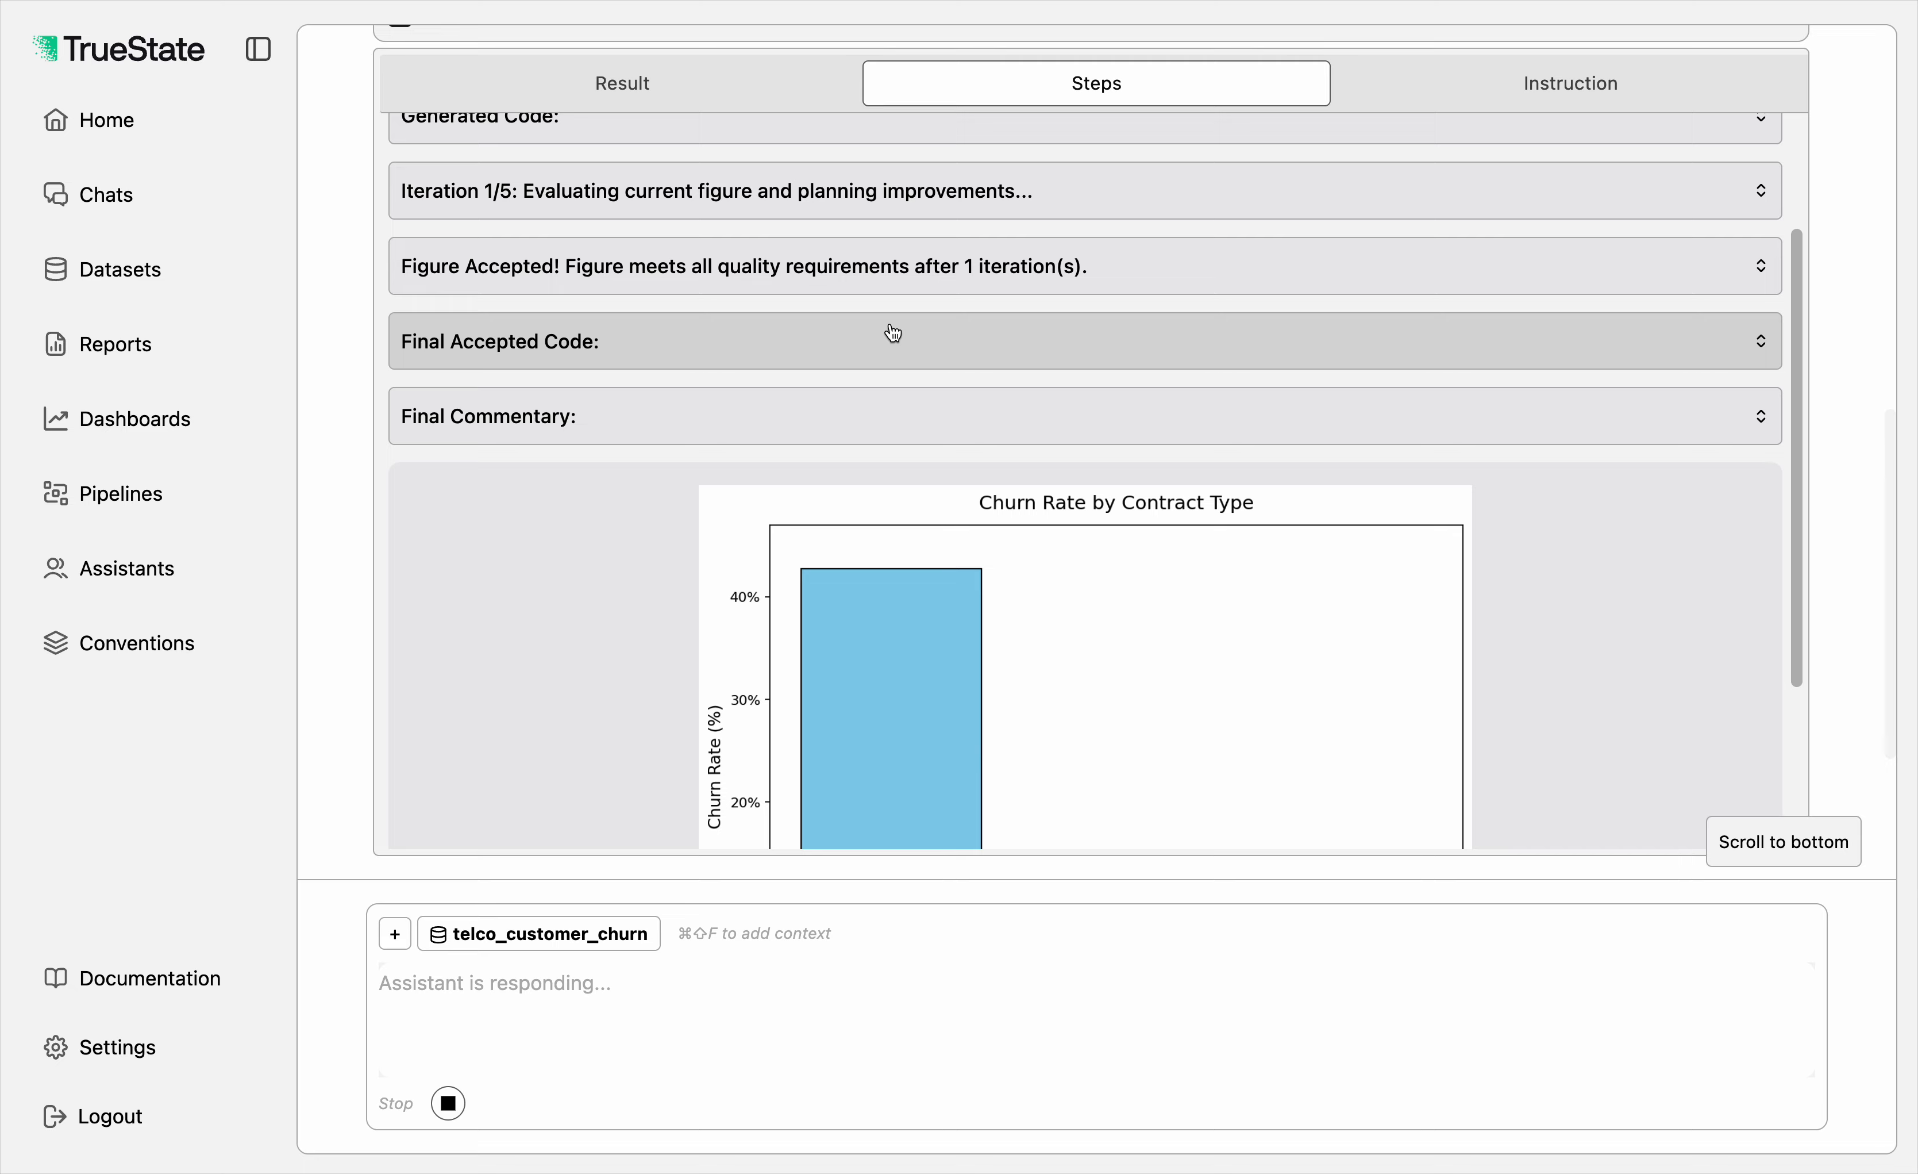
{"action": "scroll", "coordinate": [893, 332], "scroll_direction": "up", "scroll_amount": 1}
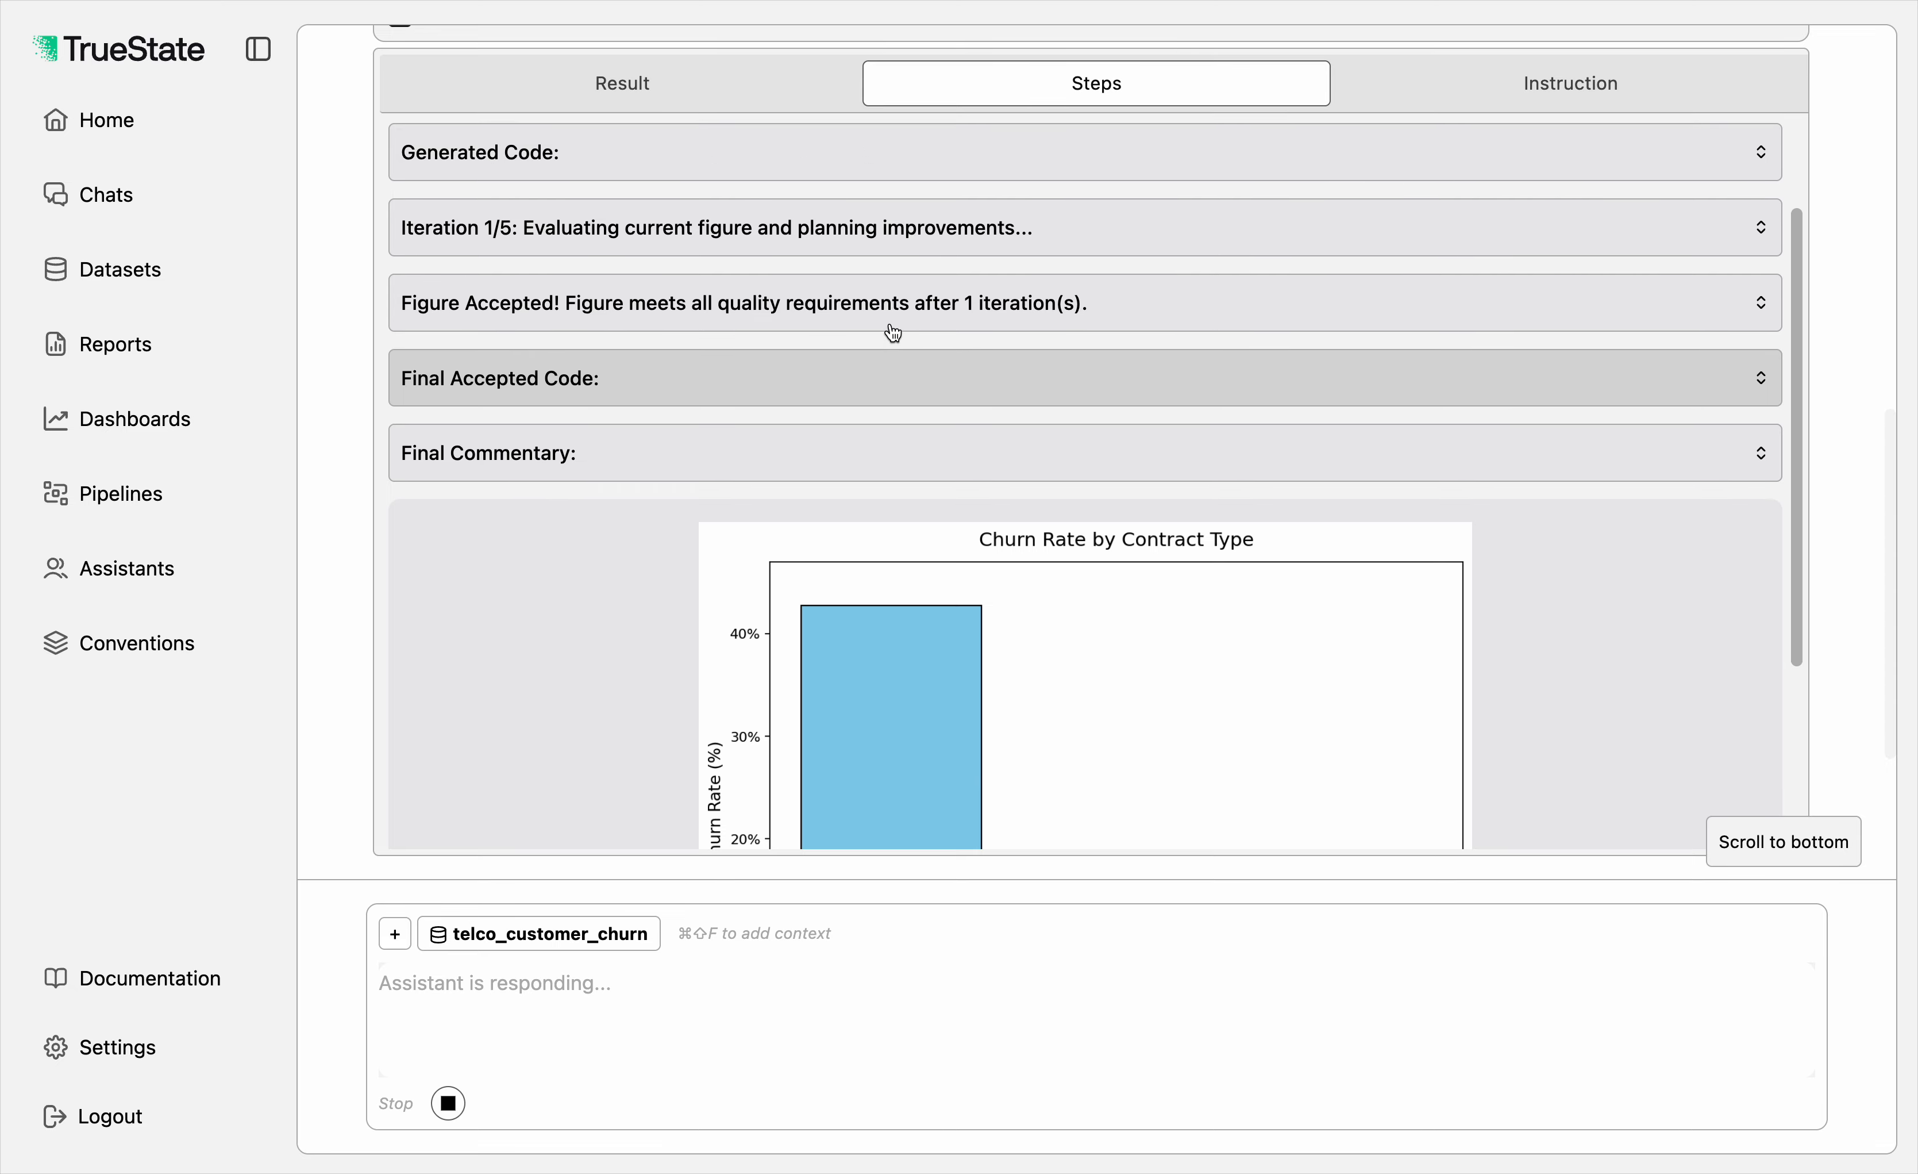
{"action": "scroll", "coordinate": [892, 332], "scroll_direction": "down", "scroll_amount": 4}
{"action": "scroll", "coordinate": [826, 247], "scroll_direction": "up", "scroll_amount": 6}
{"action": "scroll", "coordinate": [821, 248], "scroll_direction": "up", "scroll_amount": 10}
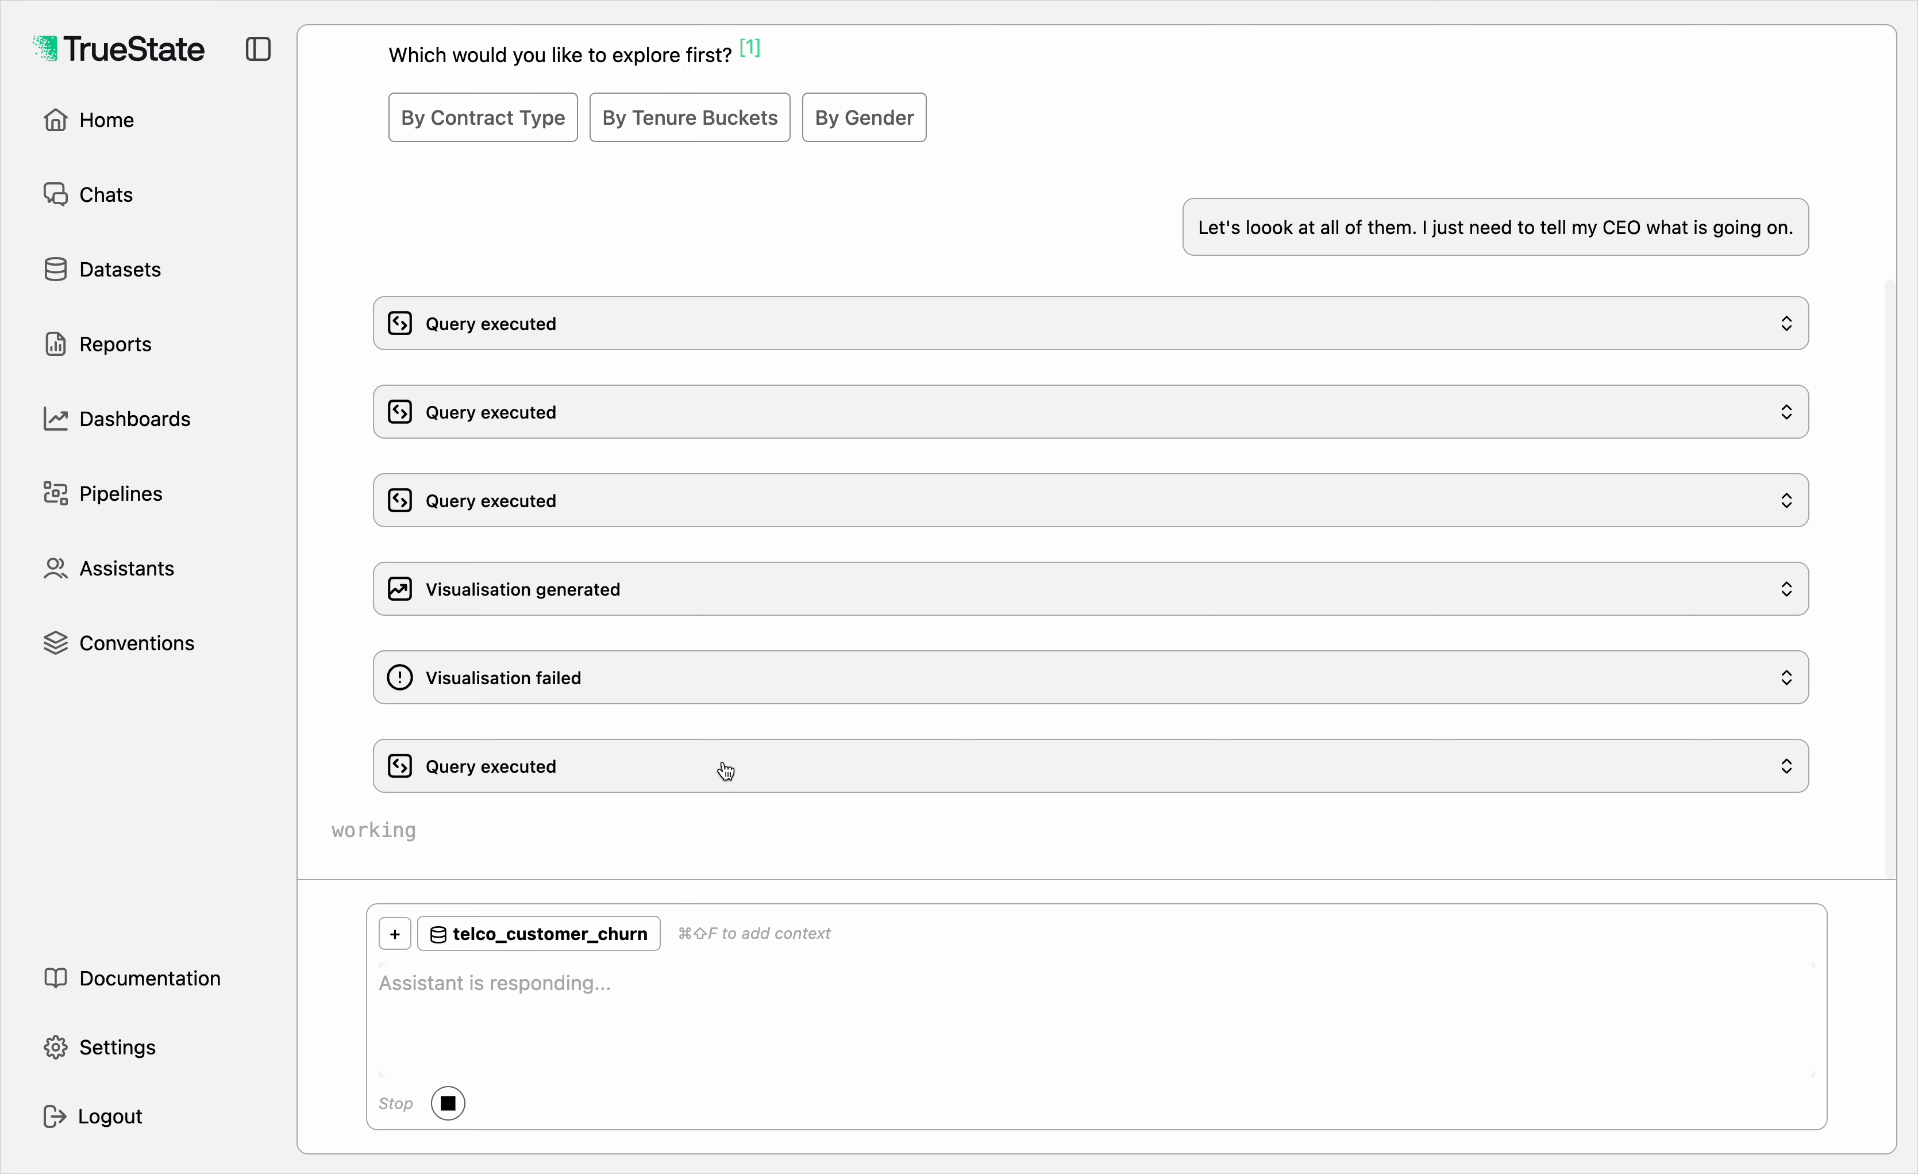
Step: Examine the failed visualisation's result and its steps with the data-fetching error, and collapse it
{"action": "left_click", "coordinate": [674, 682]}
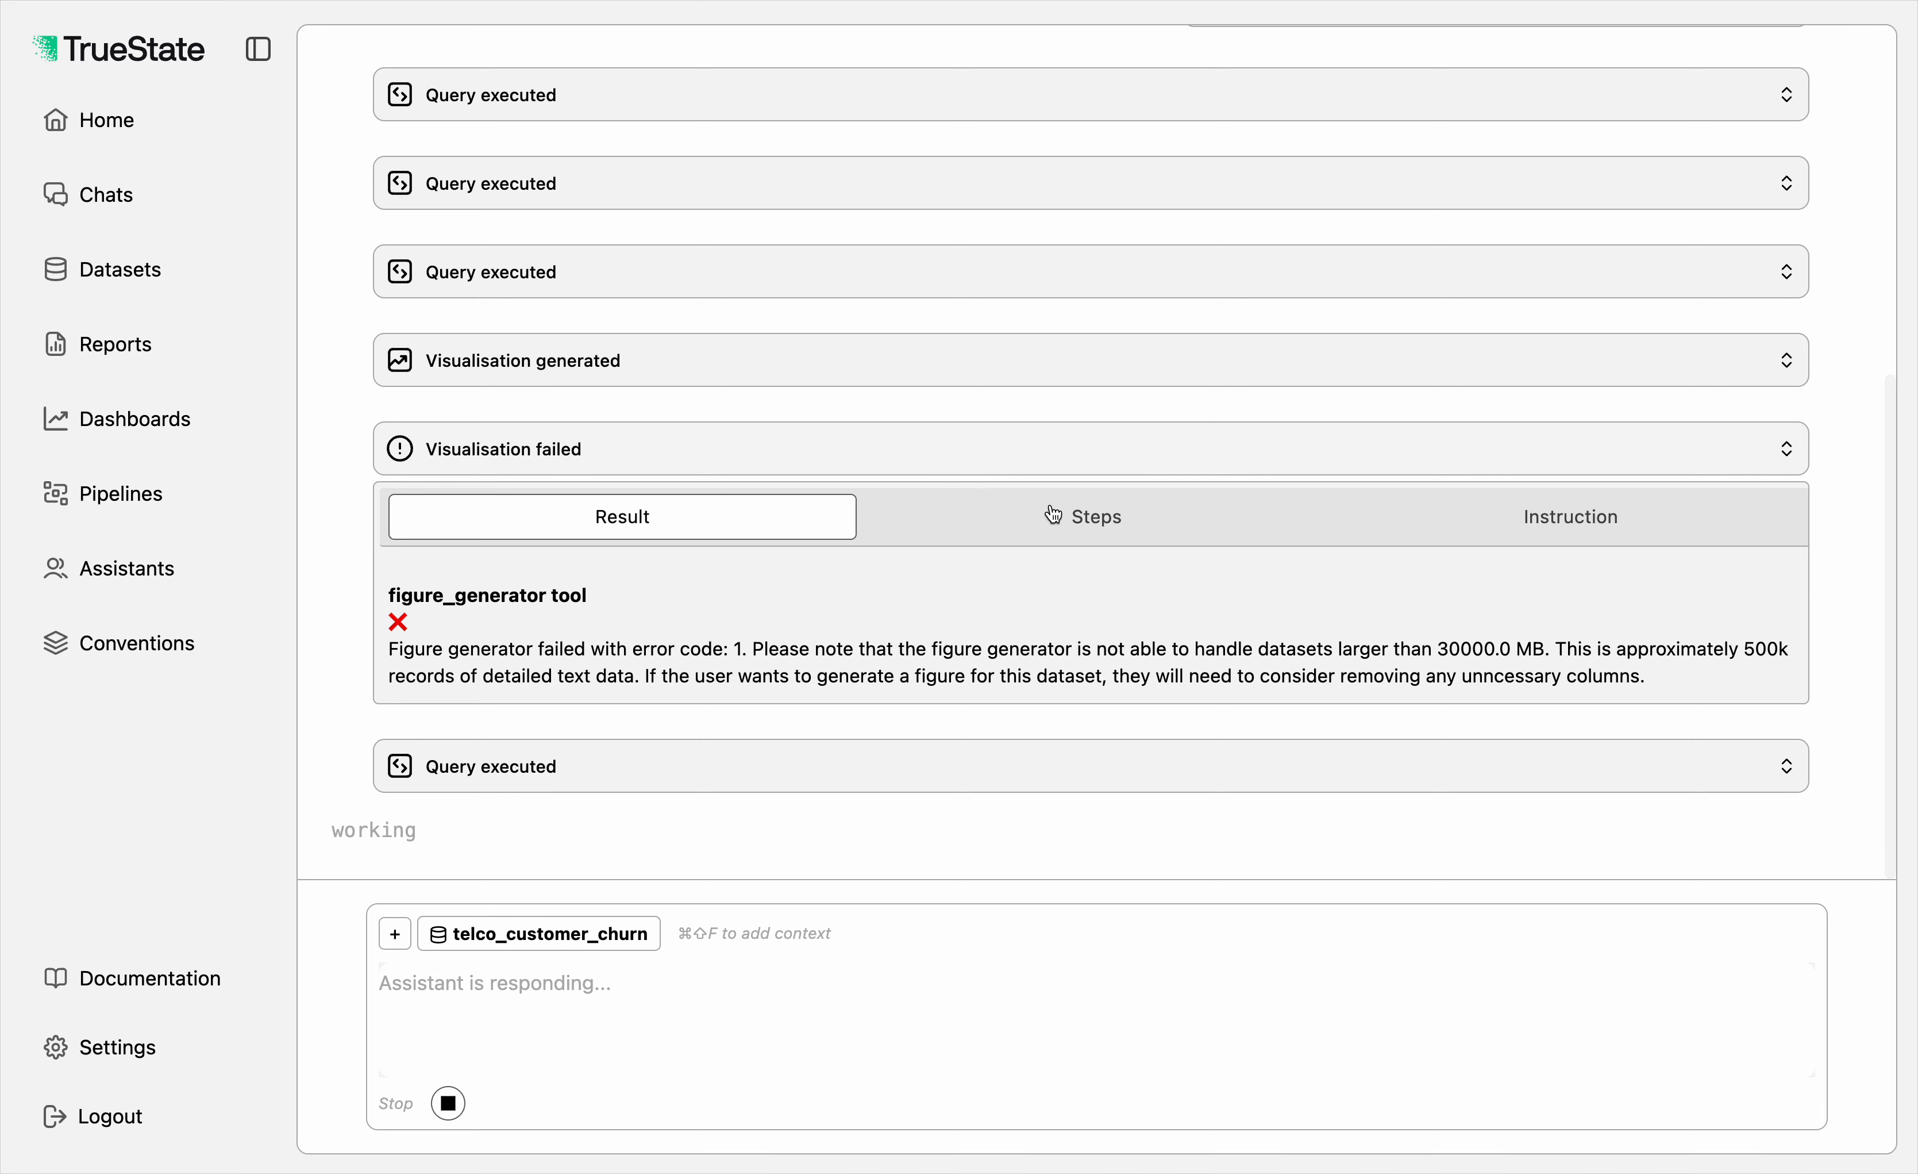
{"action": "left_click", "coordinate": [1081, 518]}
{"action": "scroll", "coordinate": [1080, 528], "scroll_direction": "down", "scroll_amount": 3}
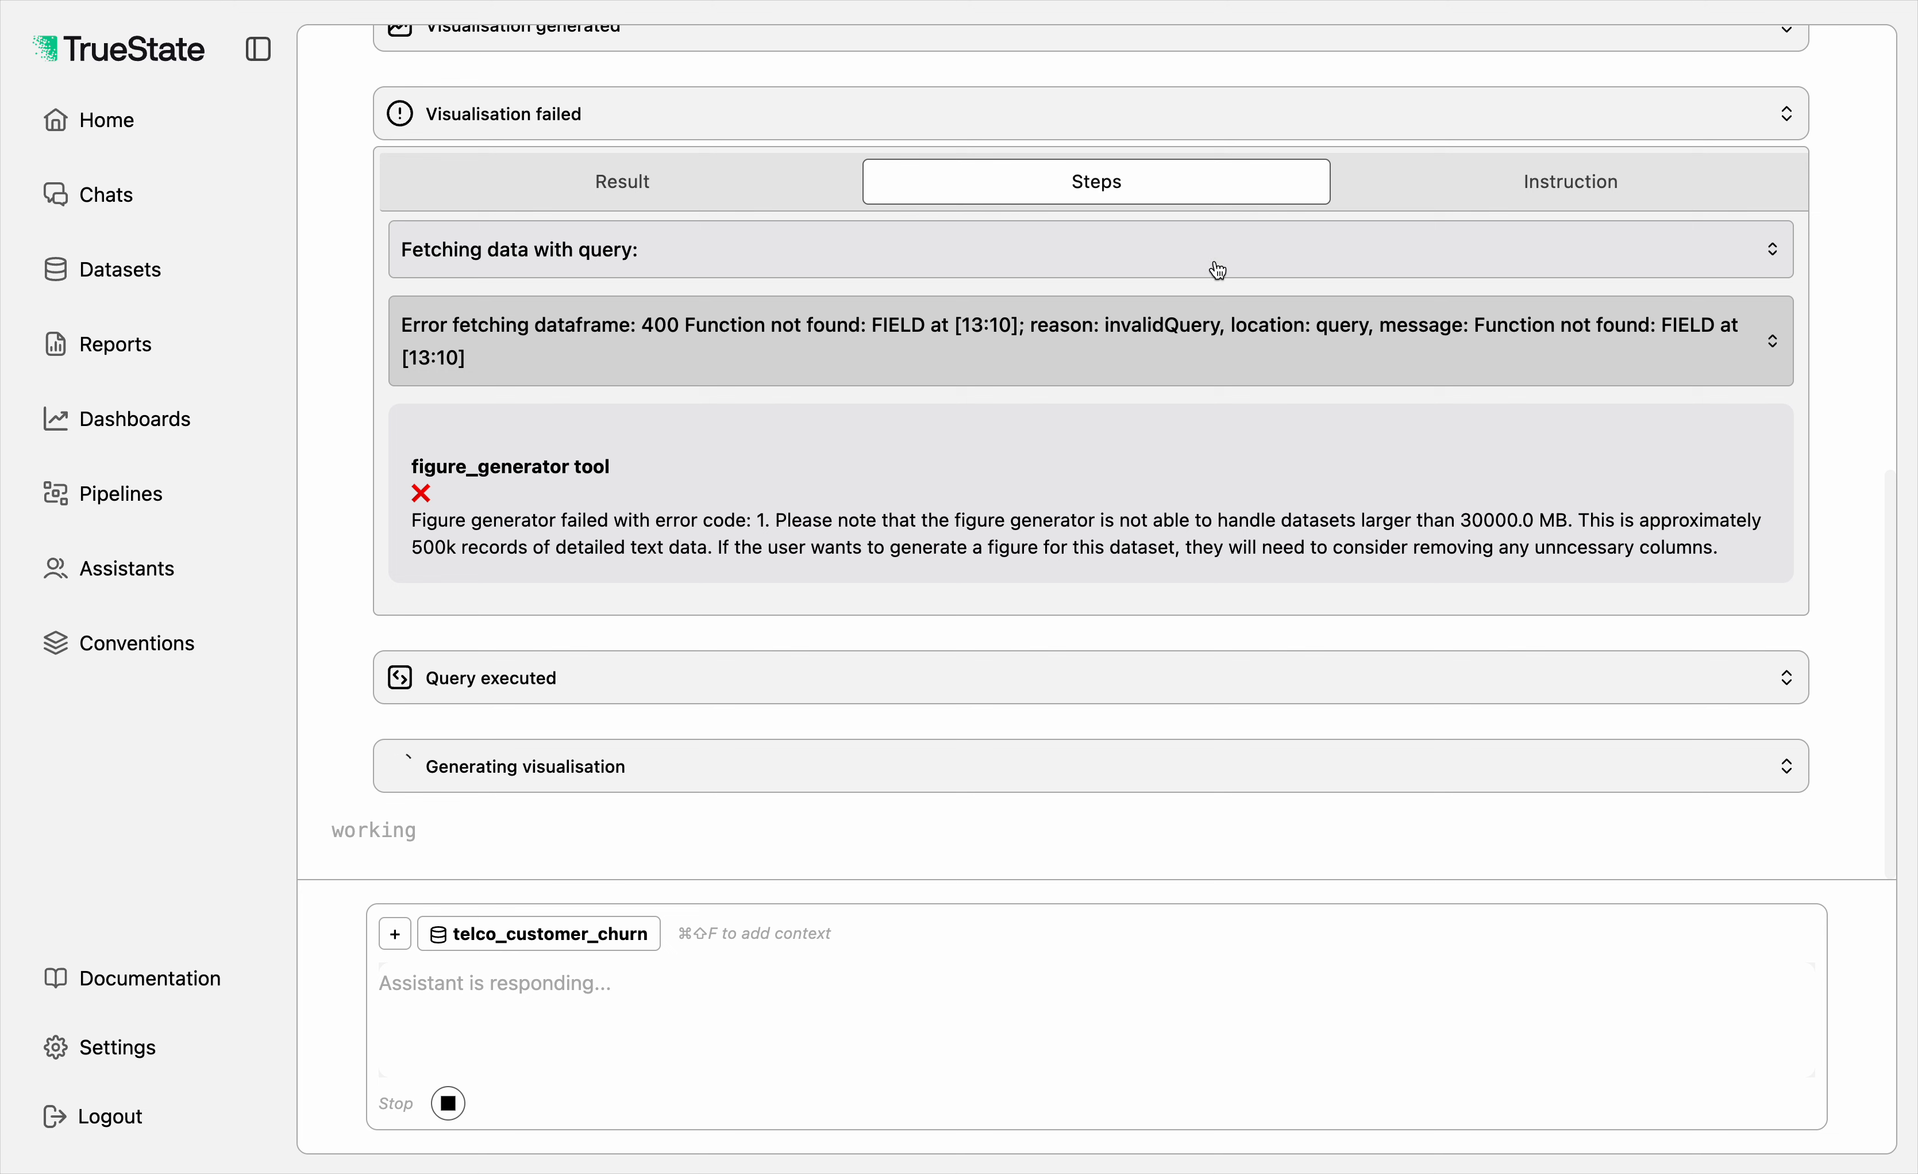
{"action": "left_click", "coordinate": [900, 132]}
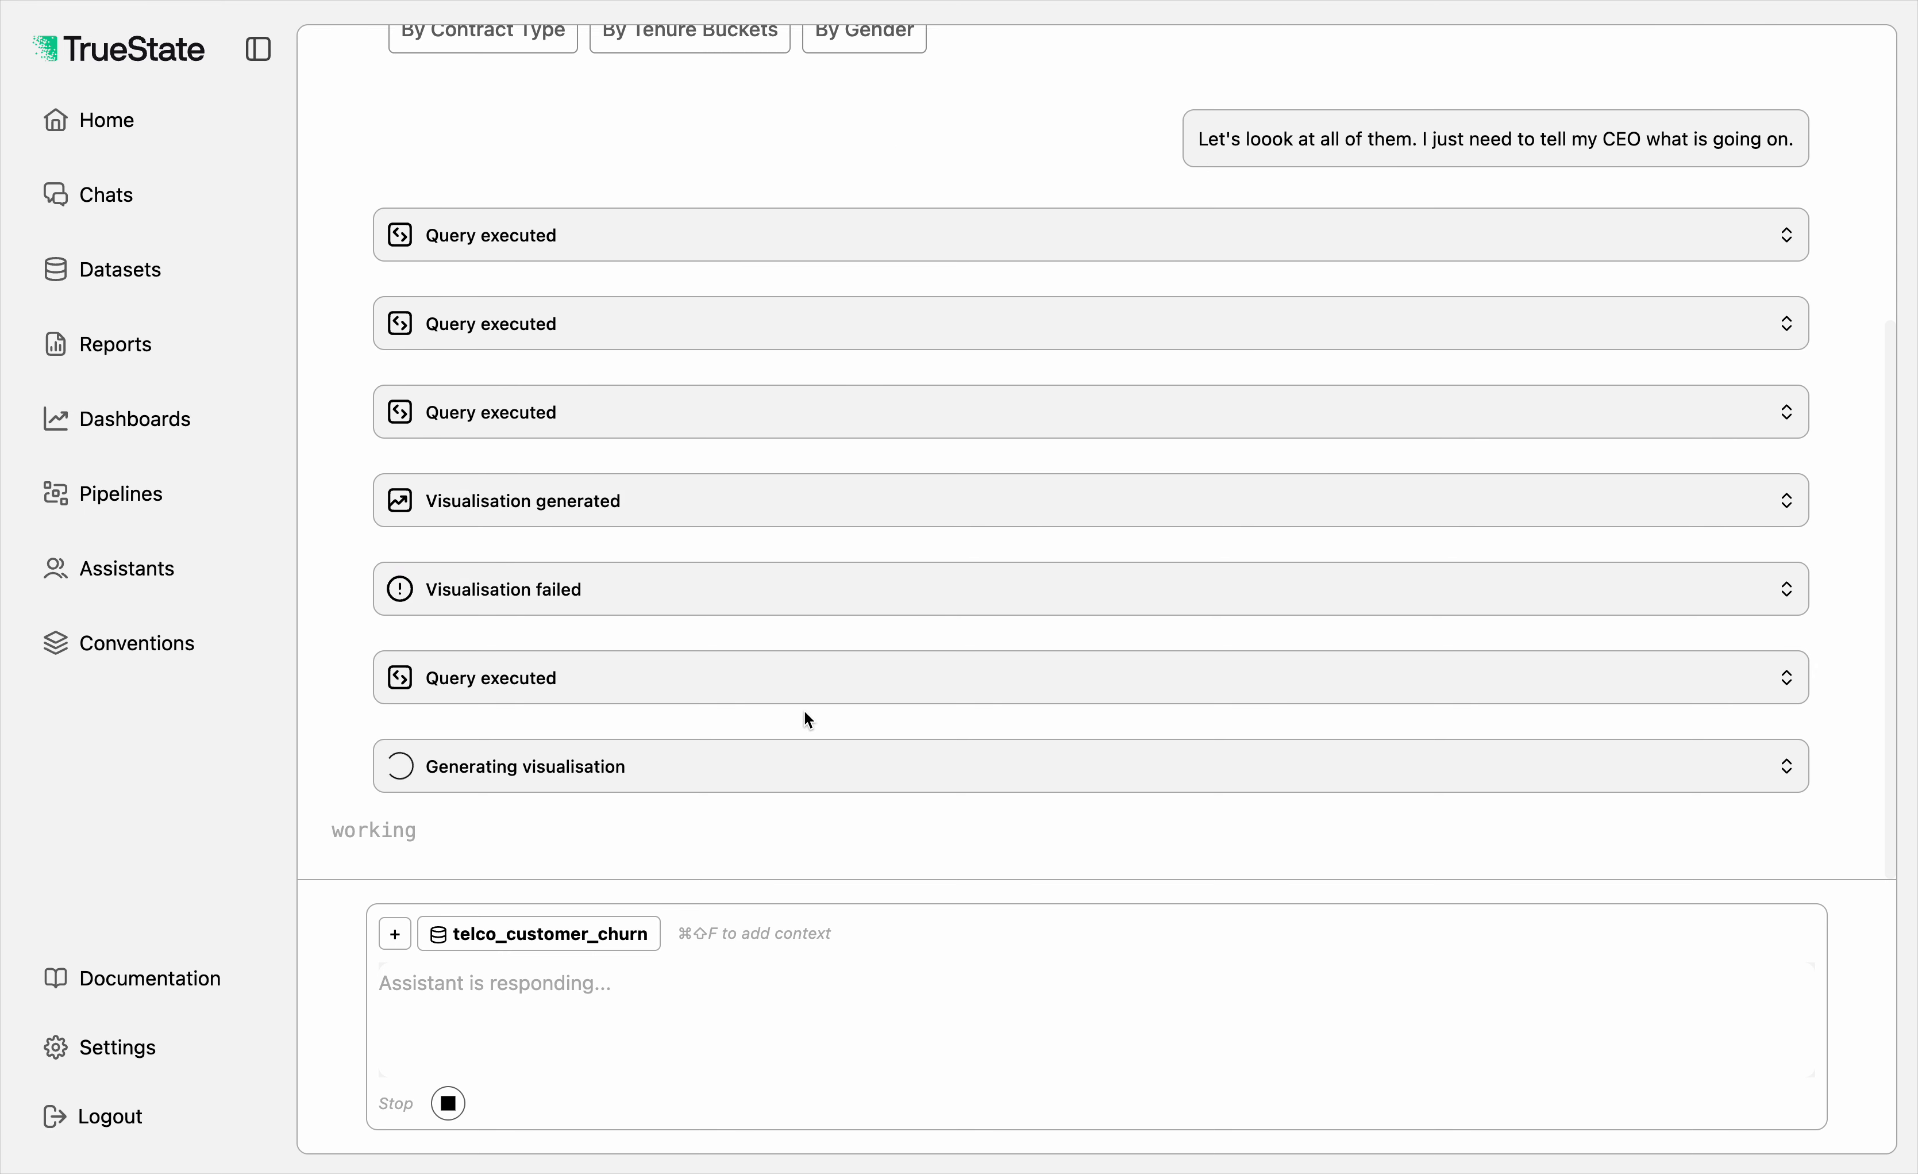
Step: Inspect the latest executed query, on churn rate by payment method, and collapse it after viewing
{"action": "left_click", "coordinate": [759, 696]}
{"action": "scroll", "coordinate": [744, 542], "scroll_direction": "down", "scroll_amount": 2}
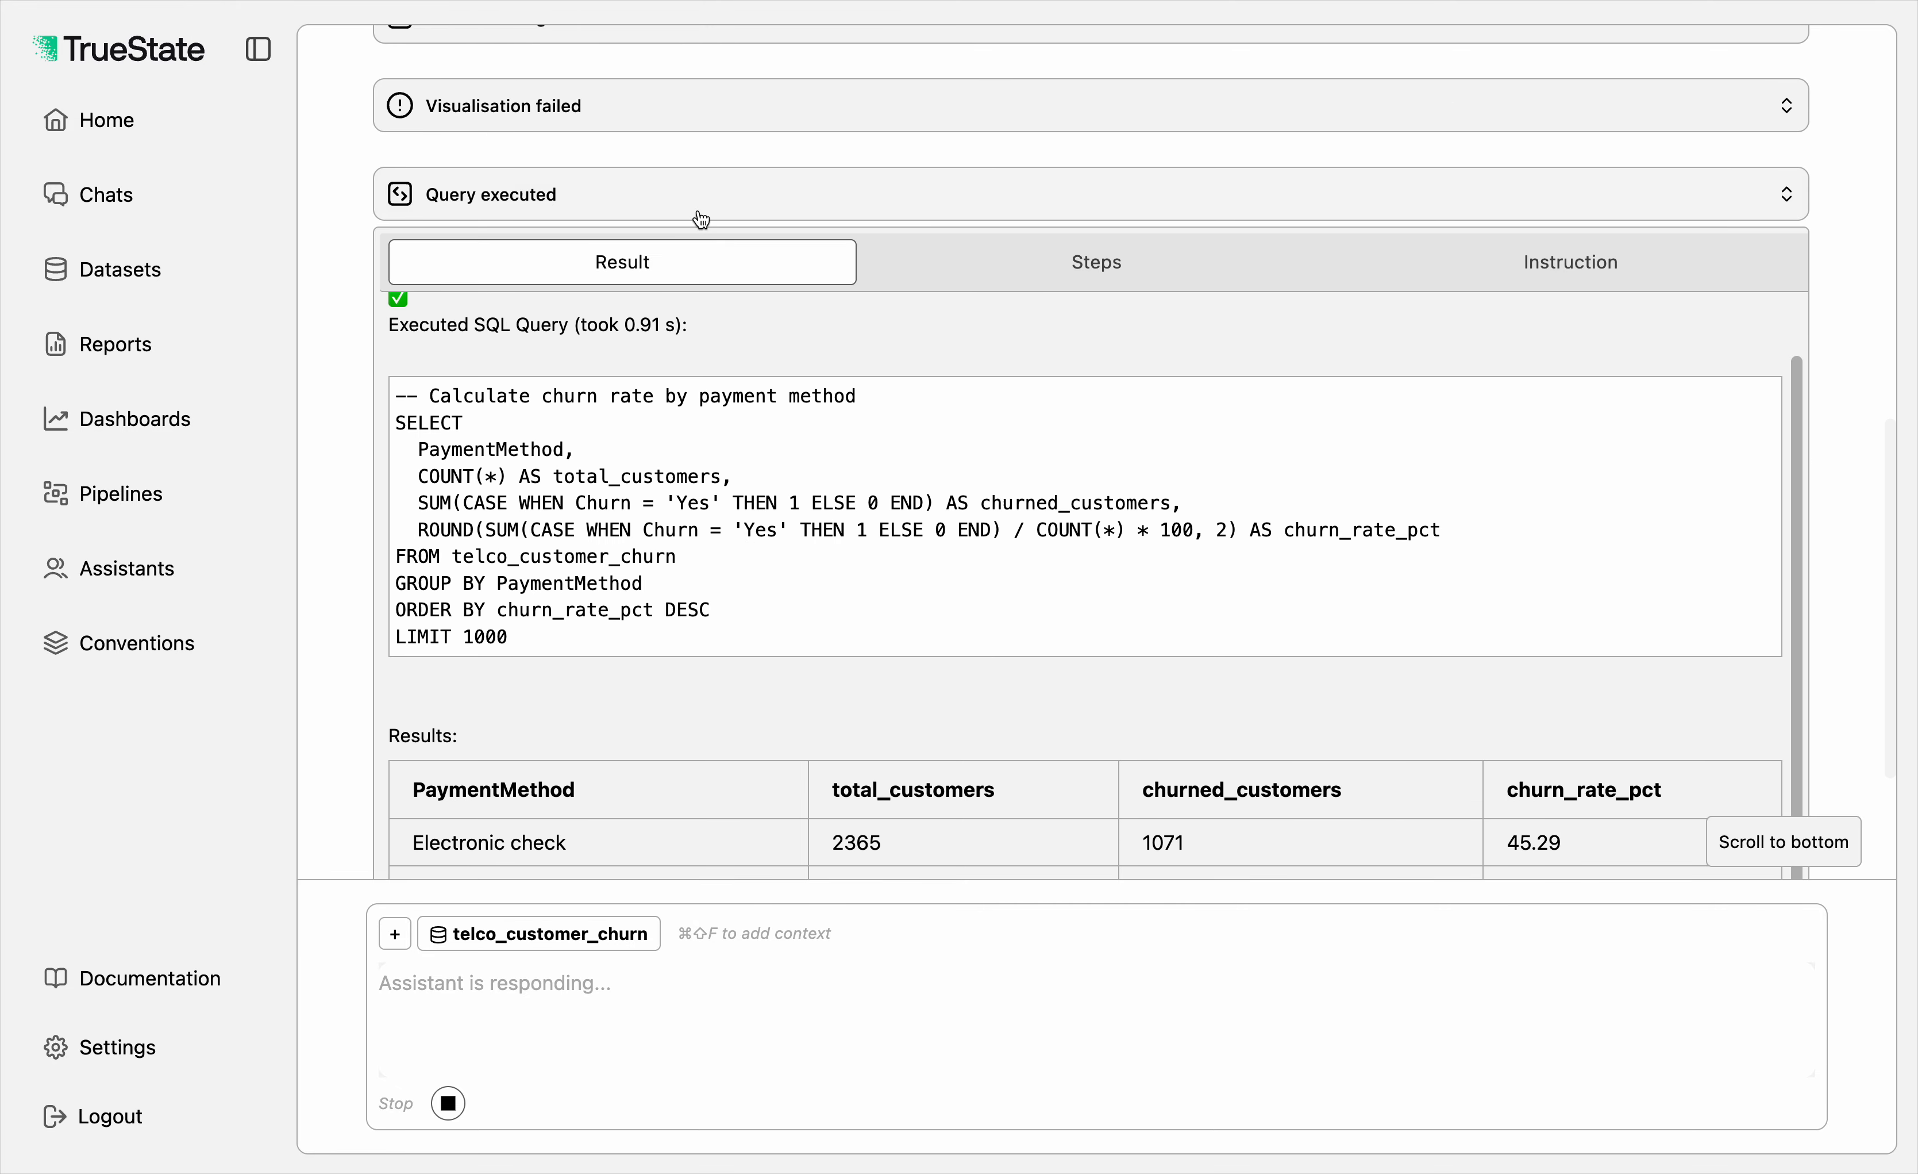
{"action": "left_click", "coordinate": [699, 211]}
Step: Open the steps of the visualisation being generated after that query, review its Churn Rate by Gender output and collapse it
{"action": "left_click", "coordinate": [675, 763]}
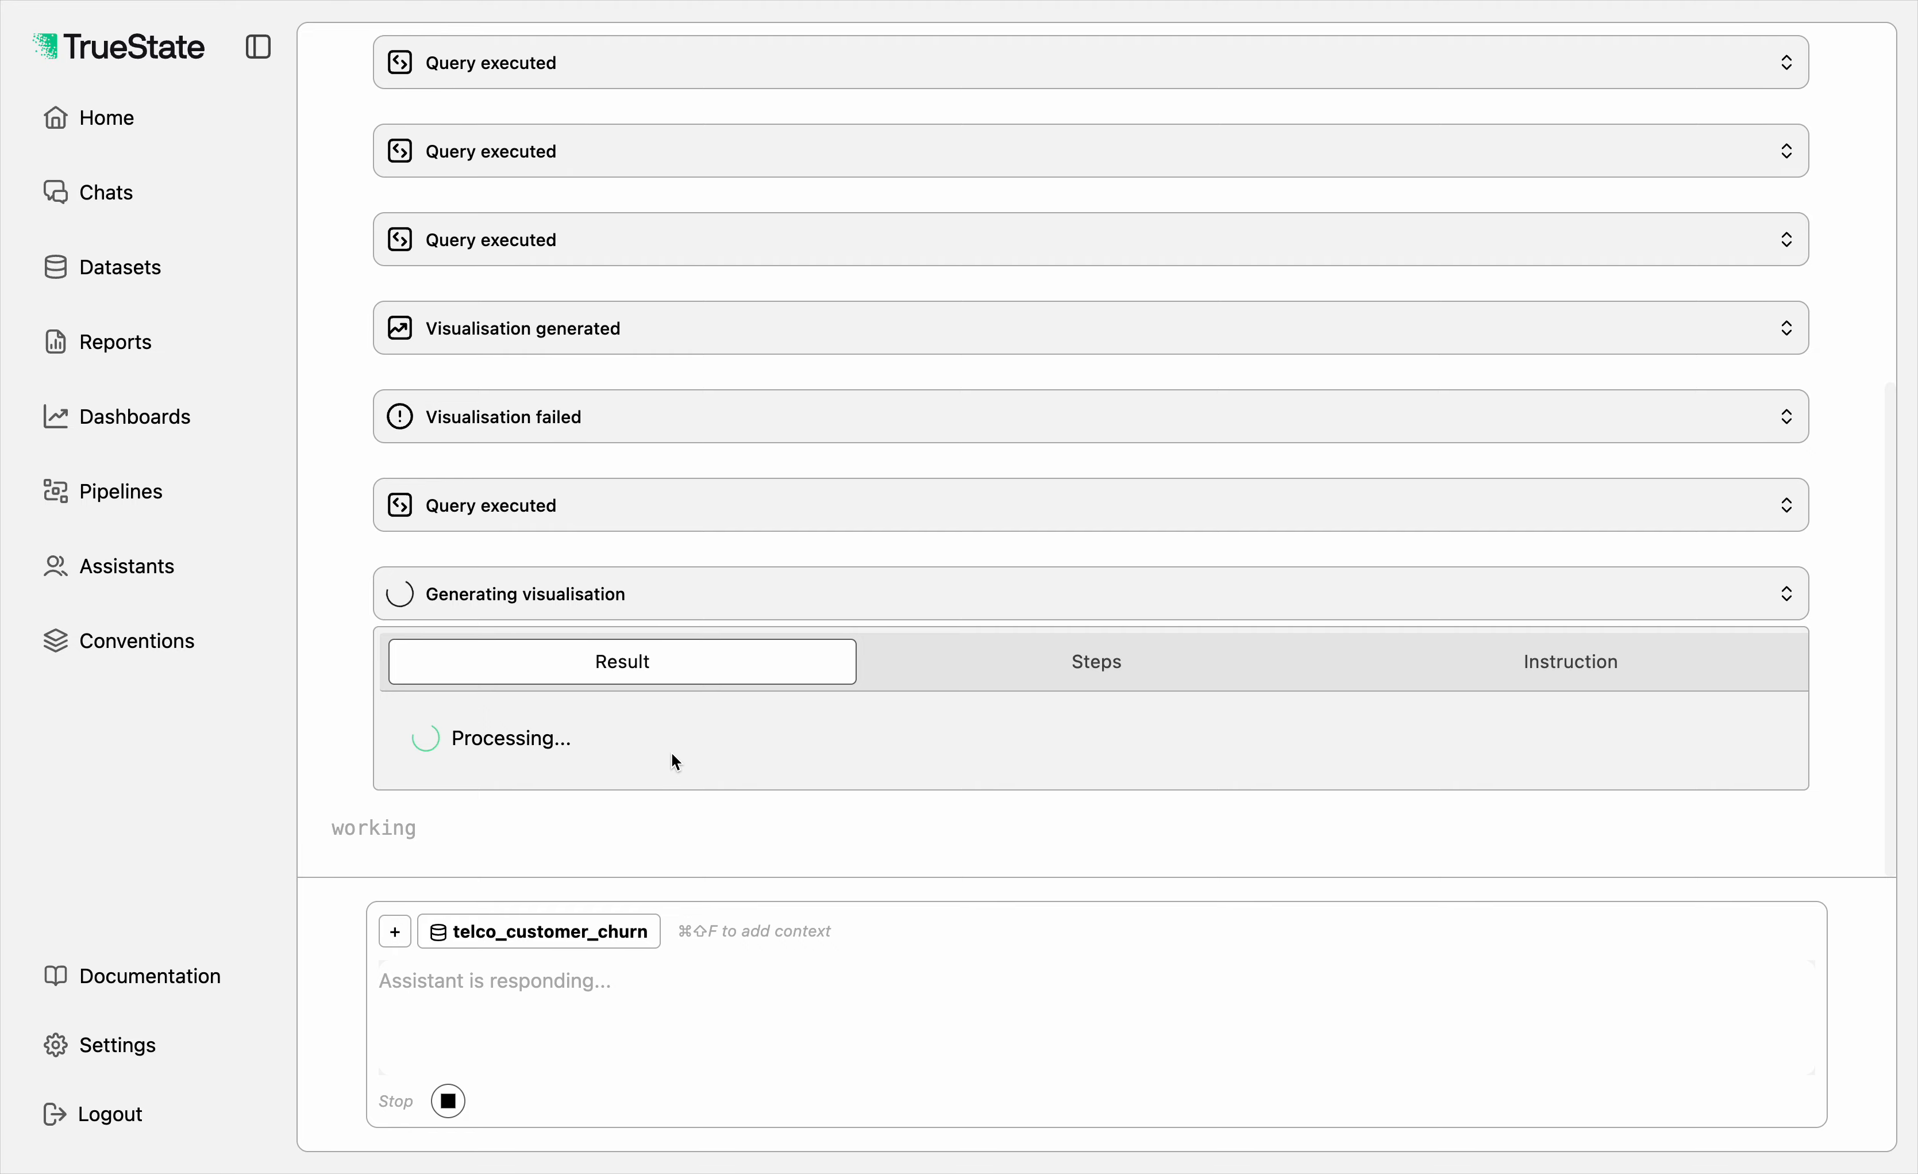
{"action": "left_click", "coordinate": [969, 670]}
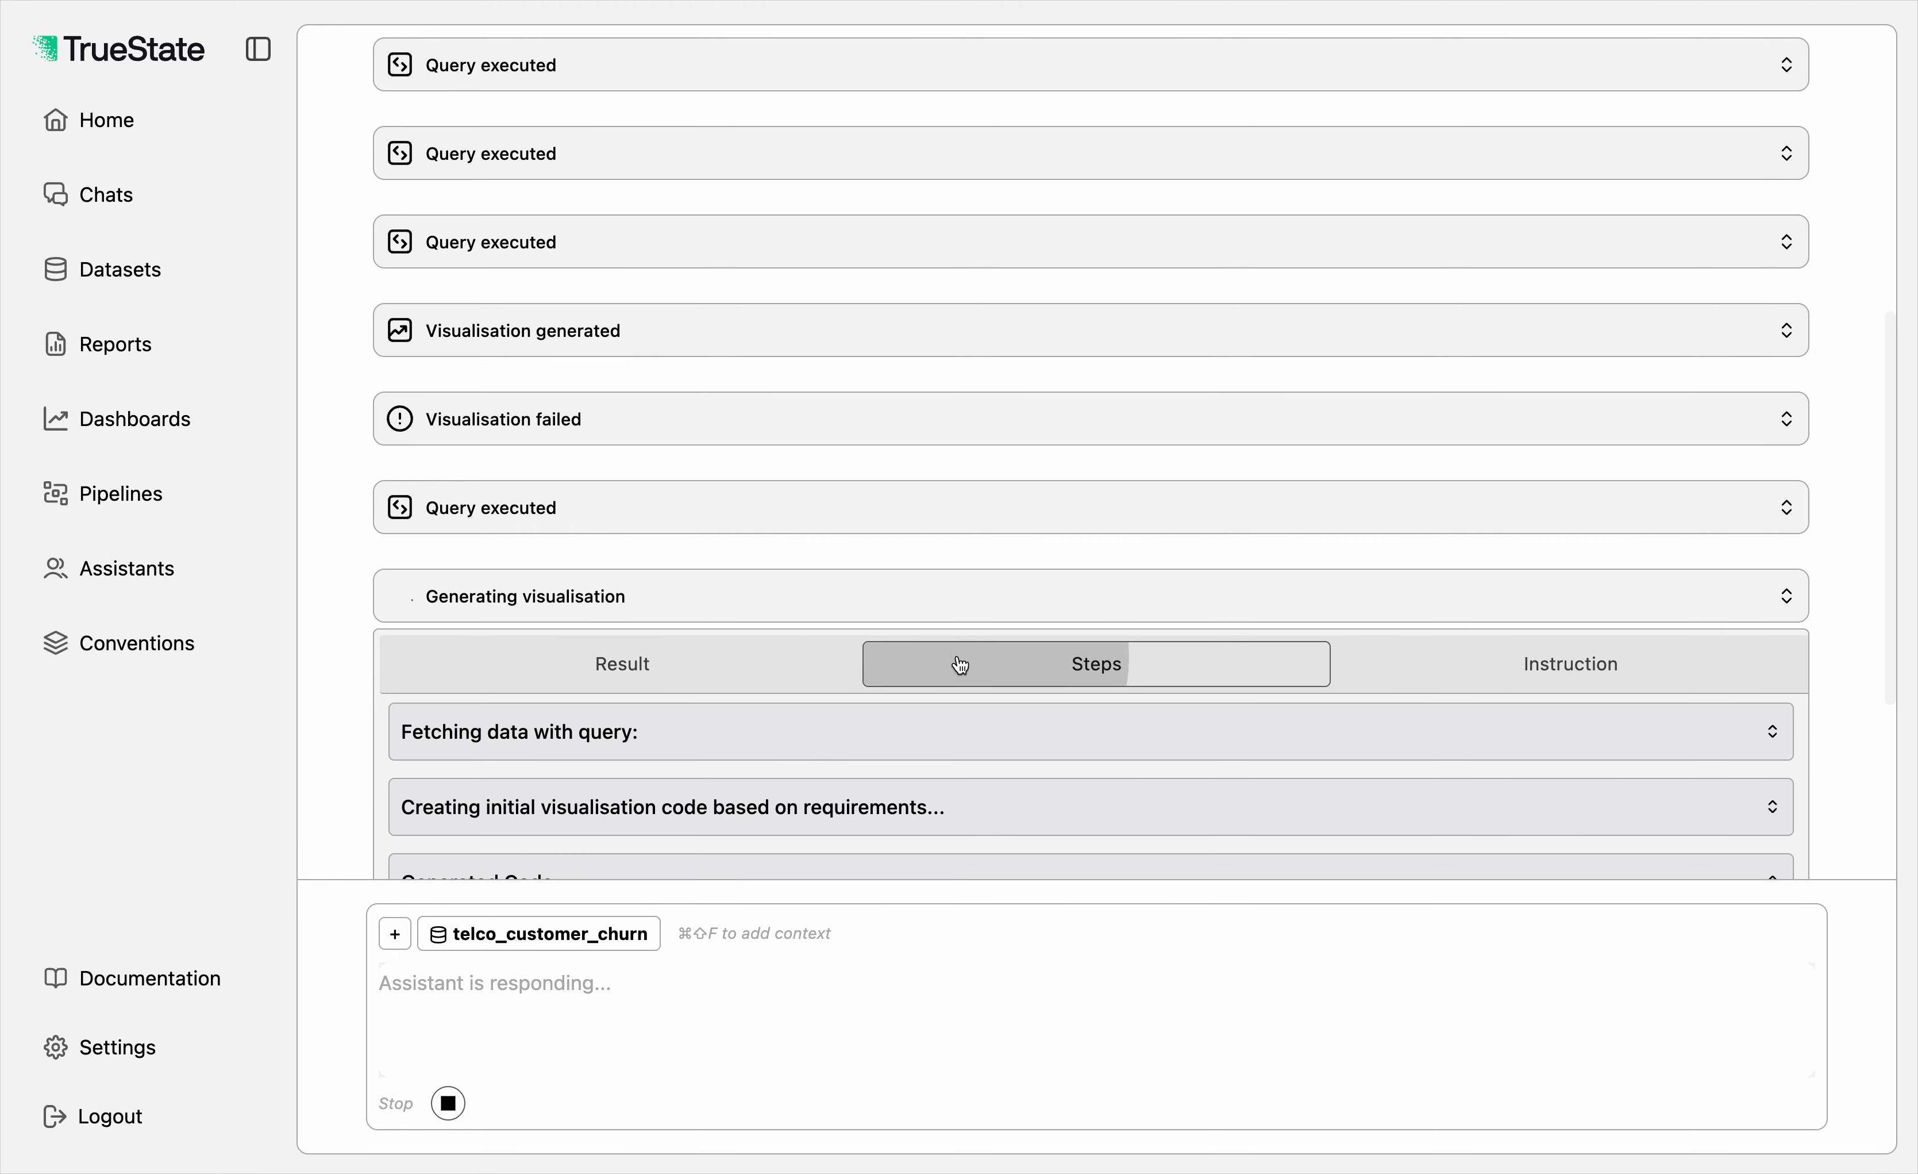
{"action": "scroll", "coordinate": [959, 664], "scroll_direction": "down", "scroll_amount": 5}
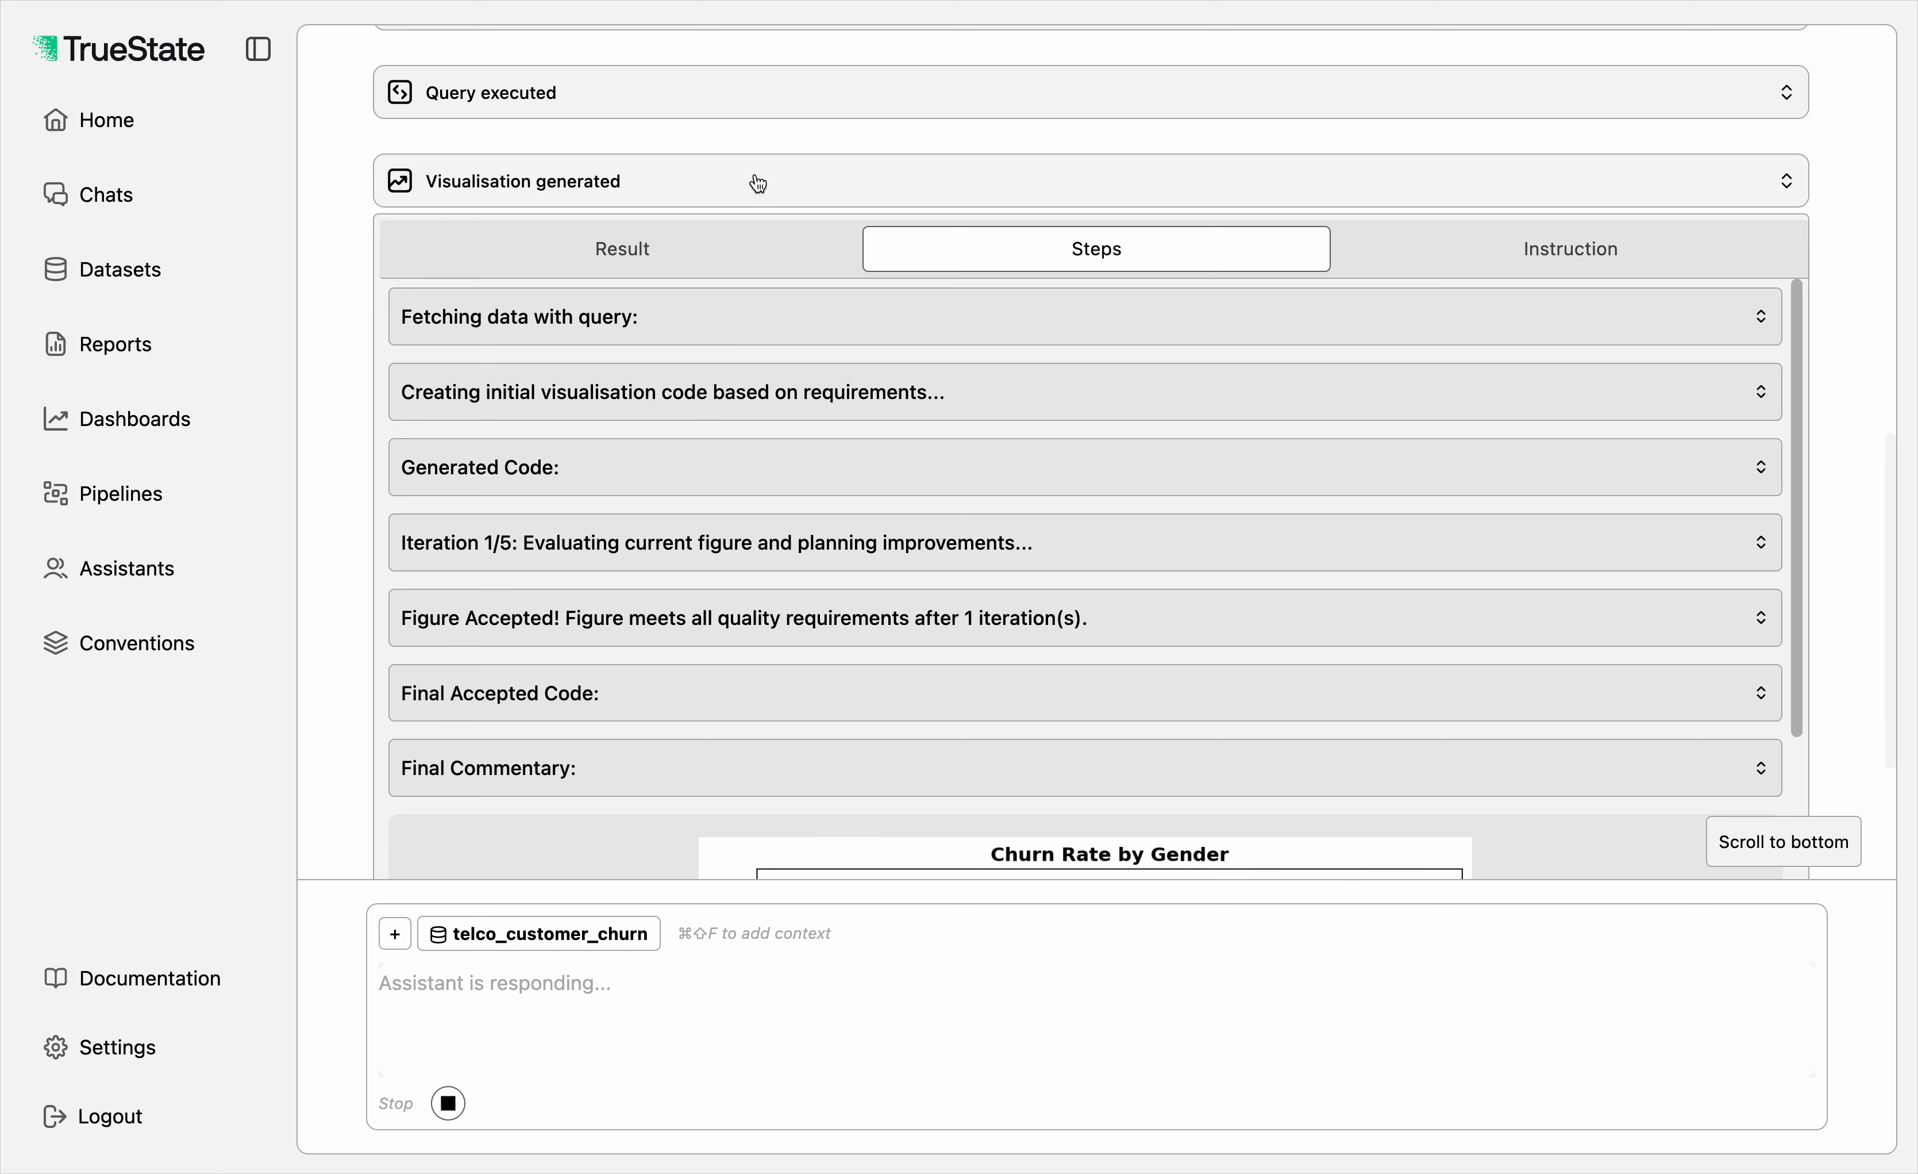
{"action": "scroll", "coordinate": [813, 420], "scroll_direction": "down", "scroll_amount": 5}
{"action": "left_click", "coordinate": [649, 187]}
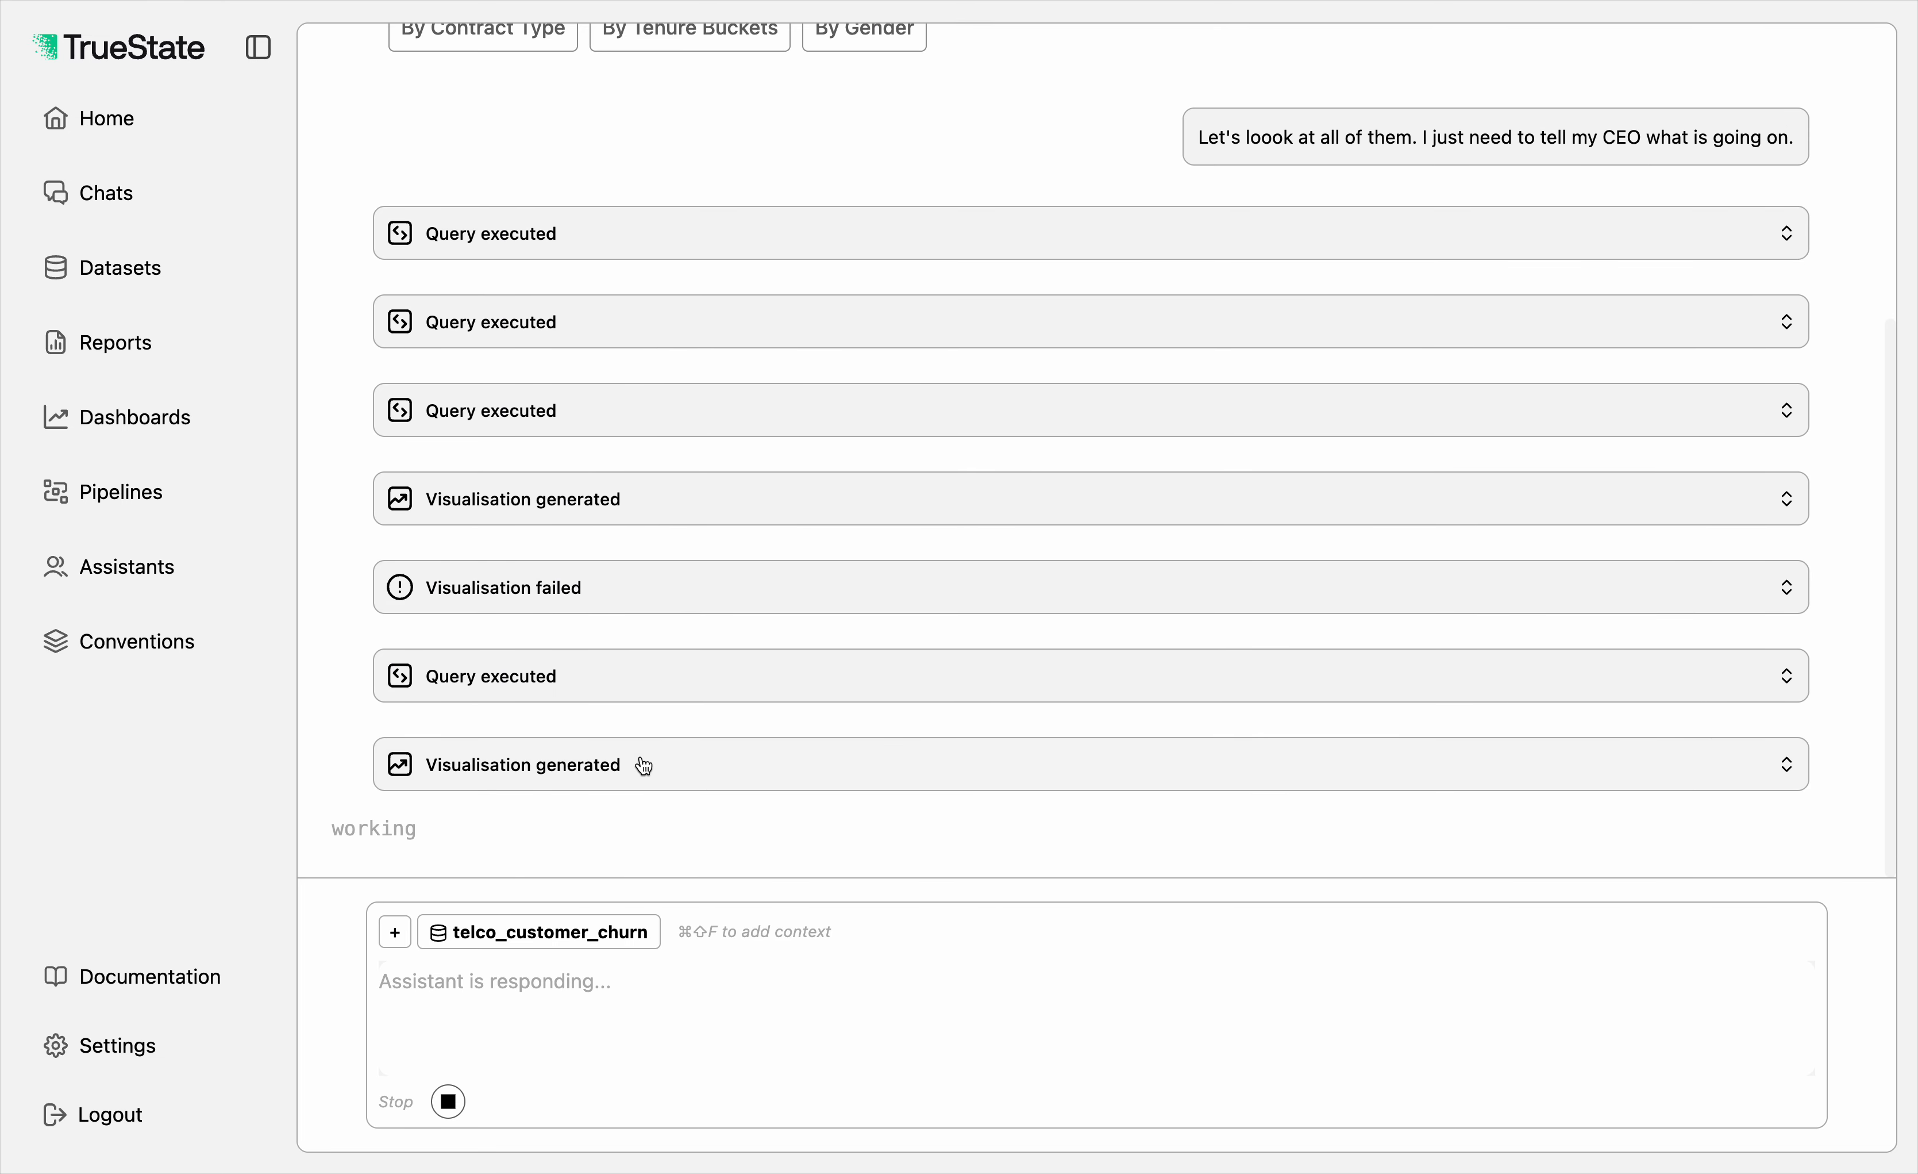
Step: Expand the newest visualisation in progress, check its result and generation steps, and collapse it
{"action": "scroll", "coordinate": [644, 765], "scroll_direction": "up", "scroll_amount": 1}
{"action": "scroll", "coordinate": [645, 766], "scroll_direction": "down", "scroll_amount": 1}
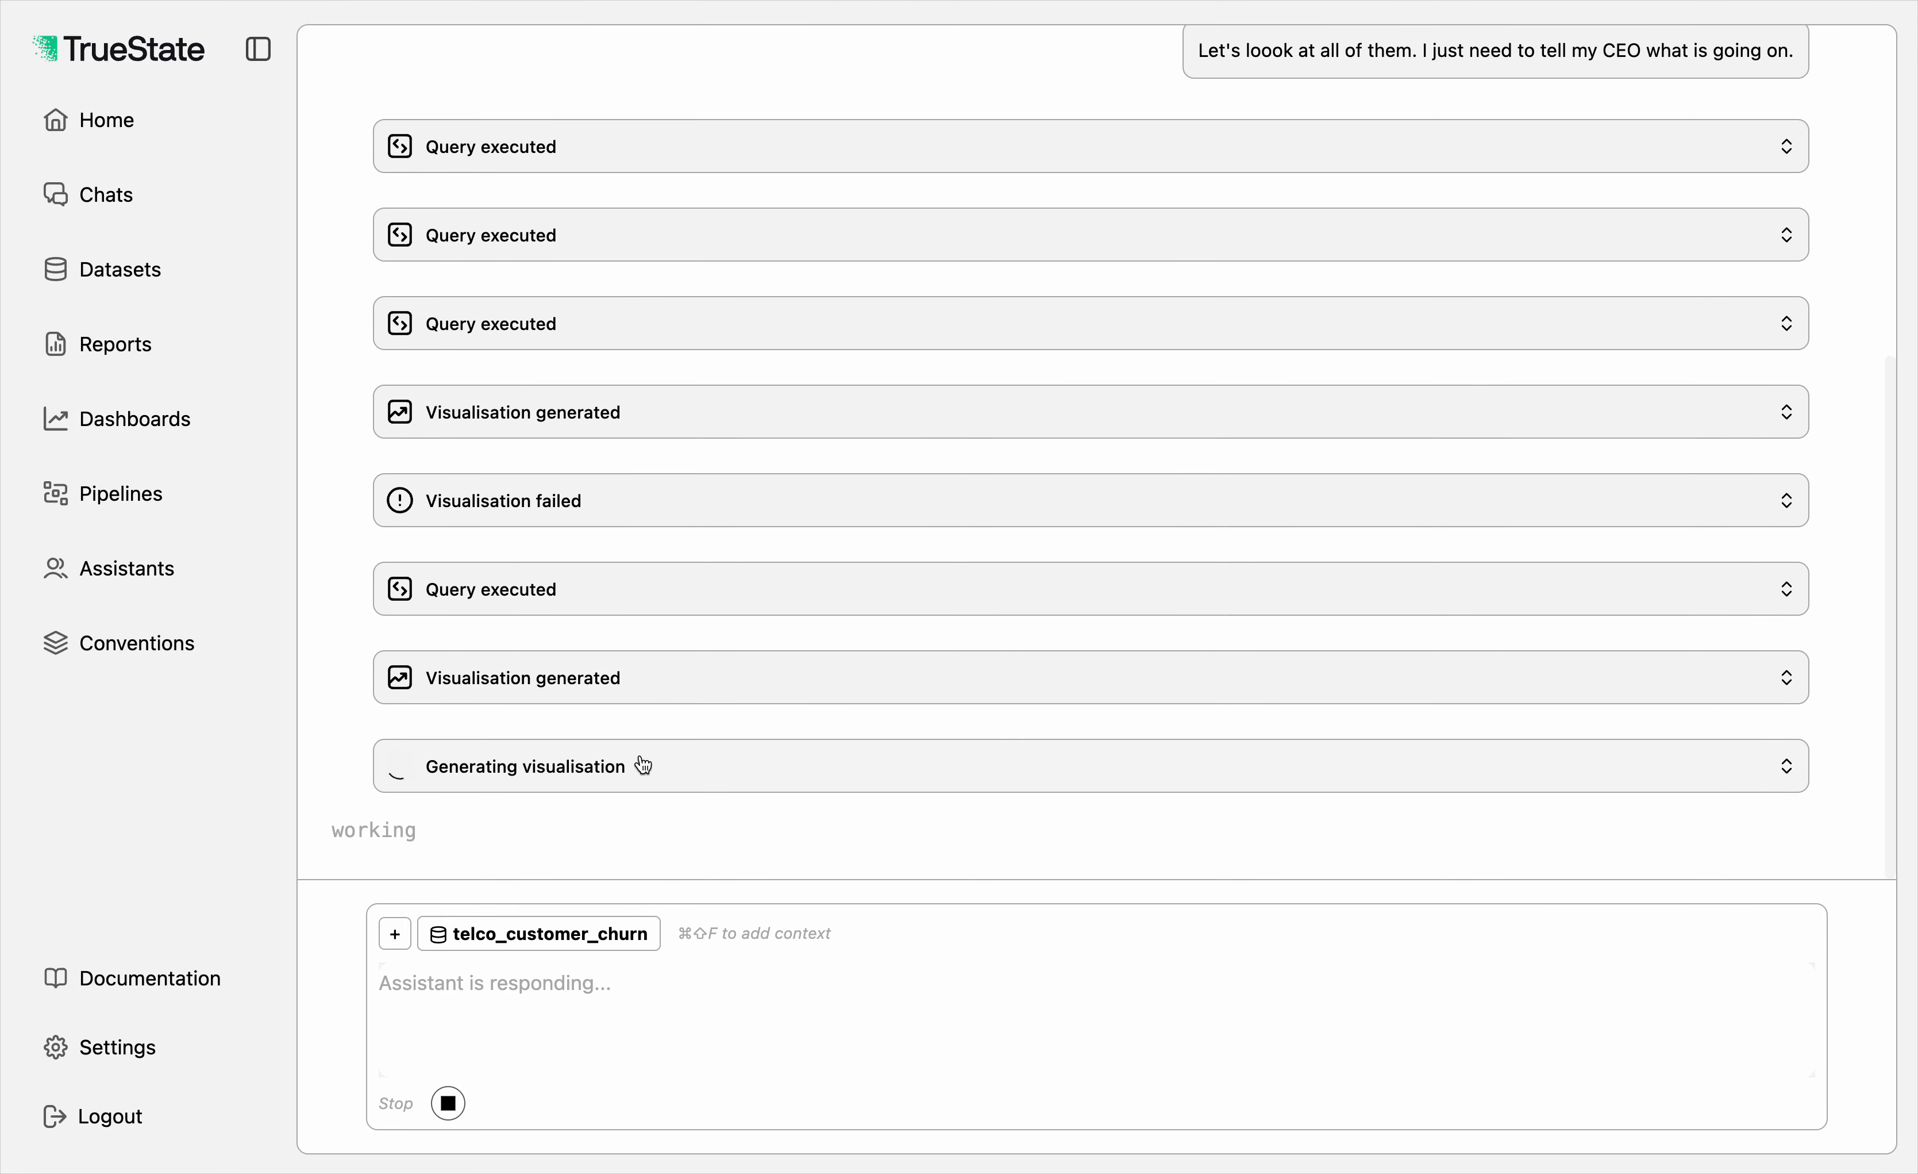
{"action": "left_click", "coordinate": [644, 764]}
{"action": "scroll", "coordinate": [1272, 349], "scroll_direction": "up", "scroll_amount": 8}
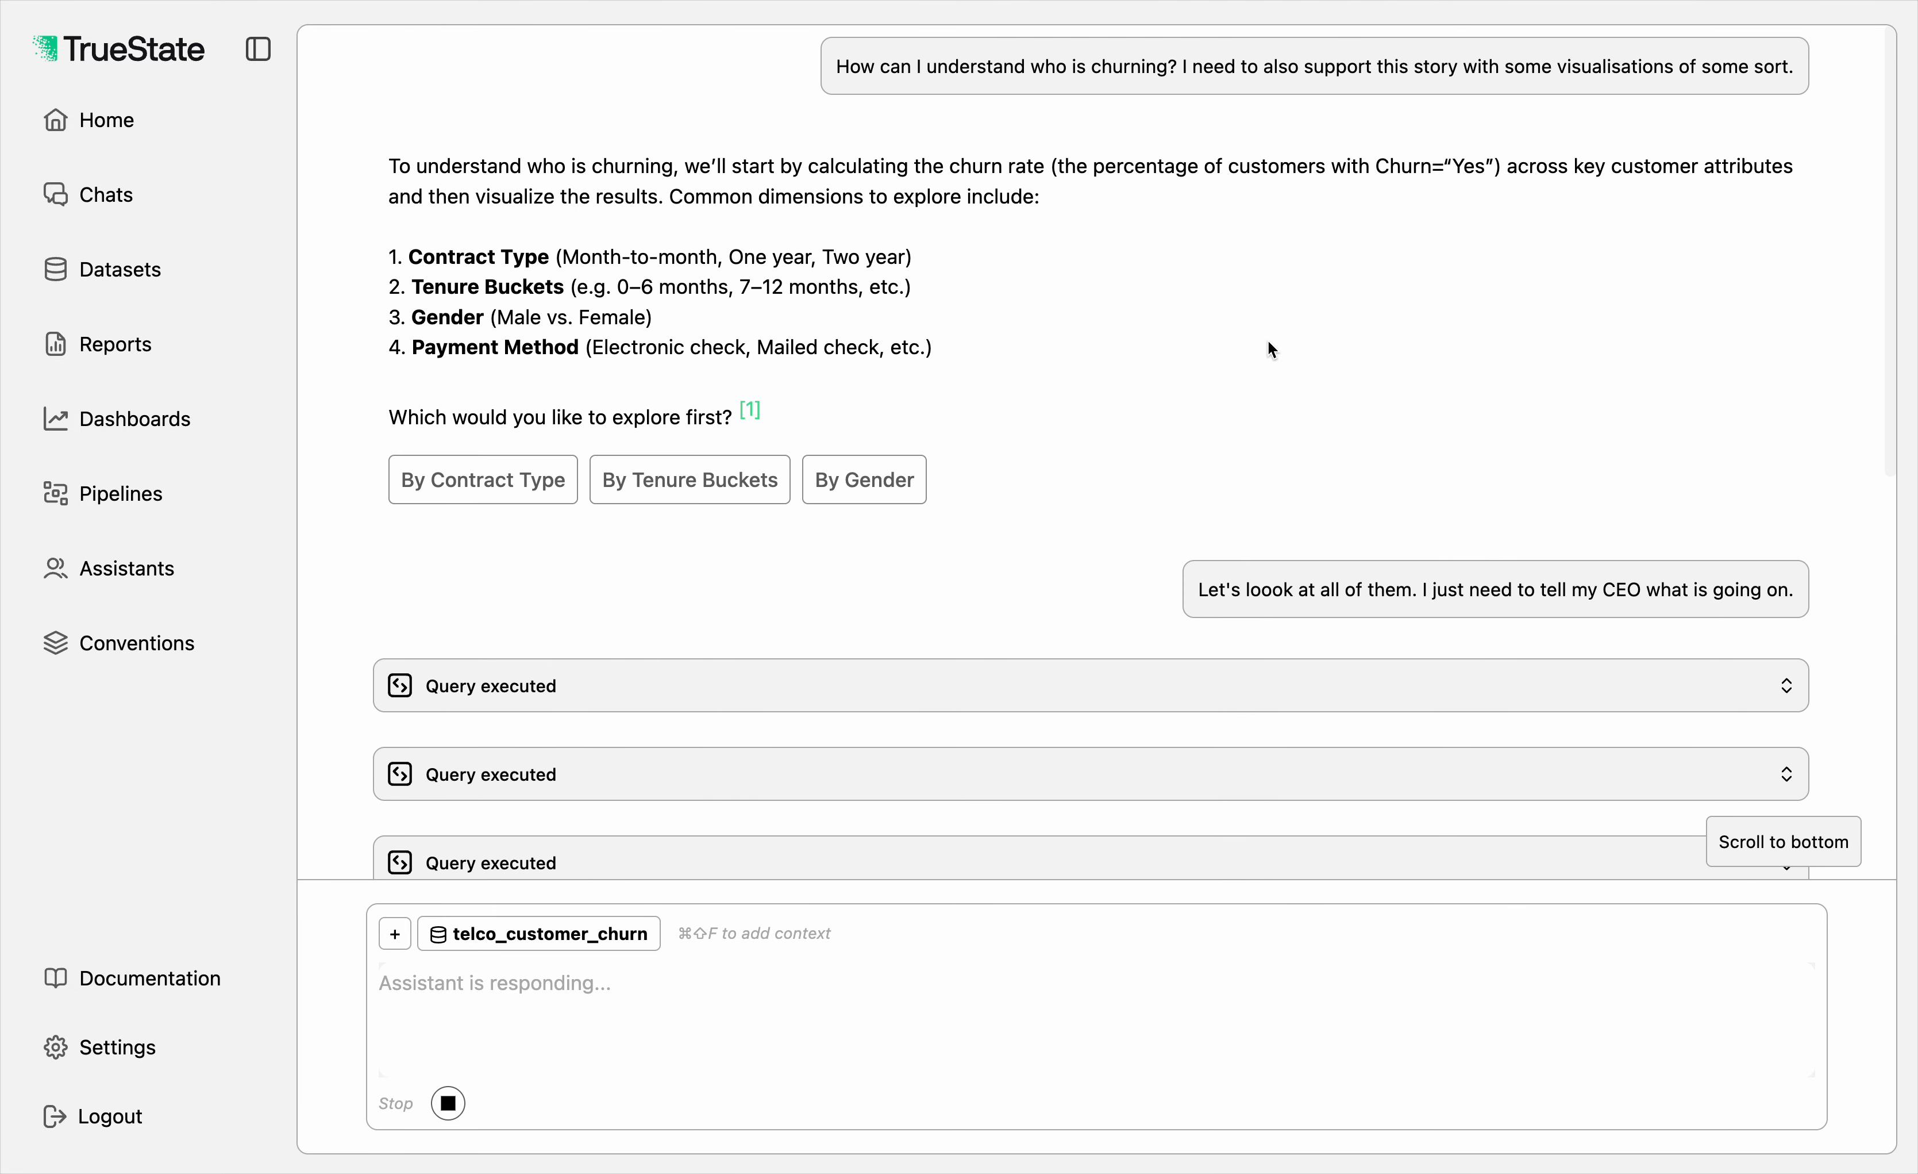
{"action": "scroll", "coordinate": [1272, 349], "scroll_direction": "down", "scroll_amount": 10}
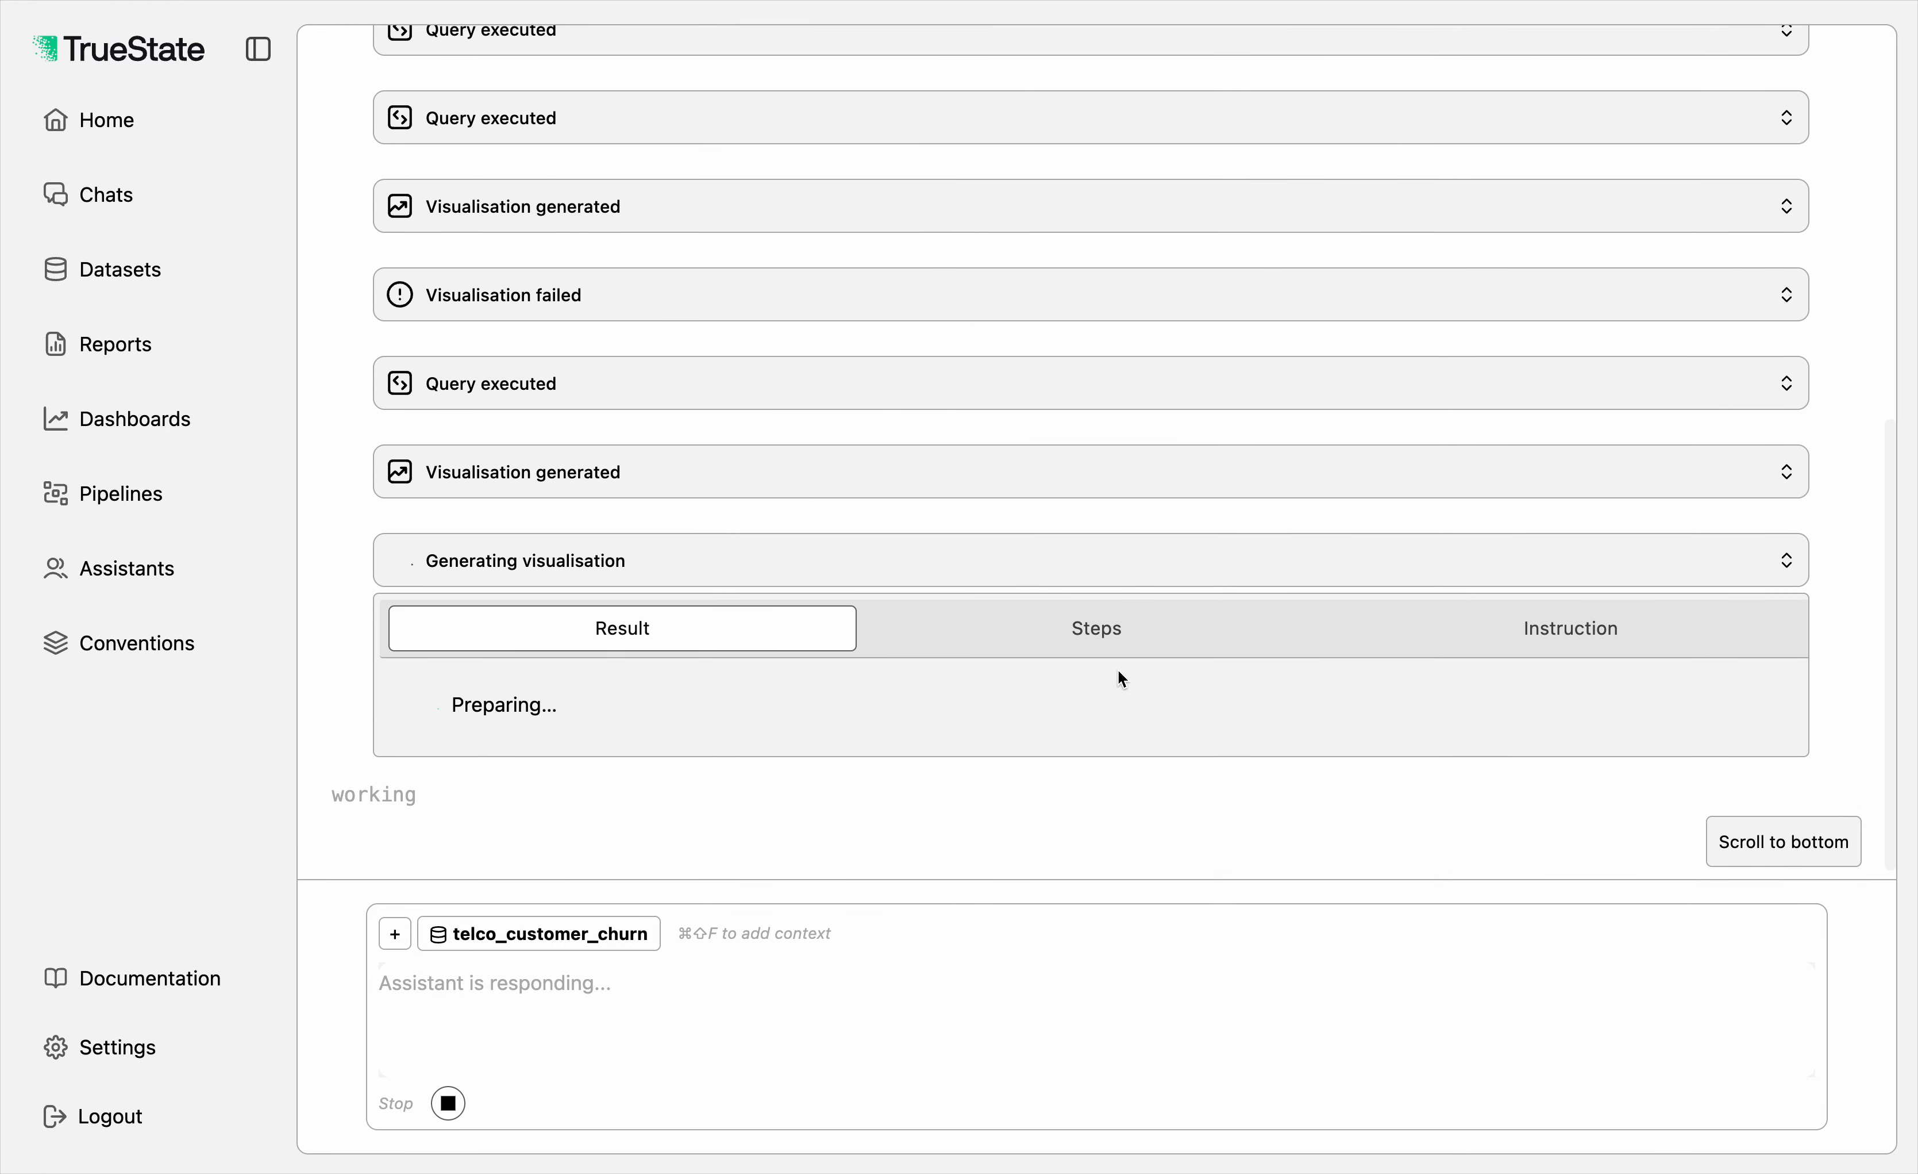
{"action": "left_click", "coordinate": [1063, 630]}
{"action": "left_click", "coordinate": [721, 630]}
{"action": "scroll", "coordinate": [1019, 521], "scroll_direction": "up", "scroll_amount": 6}
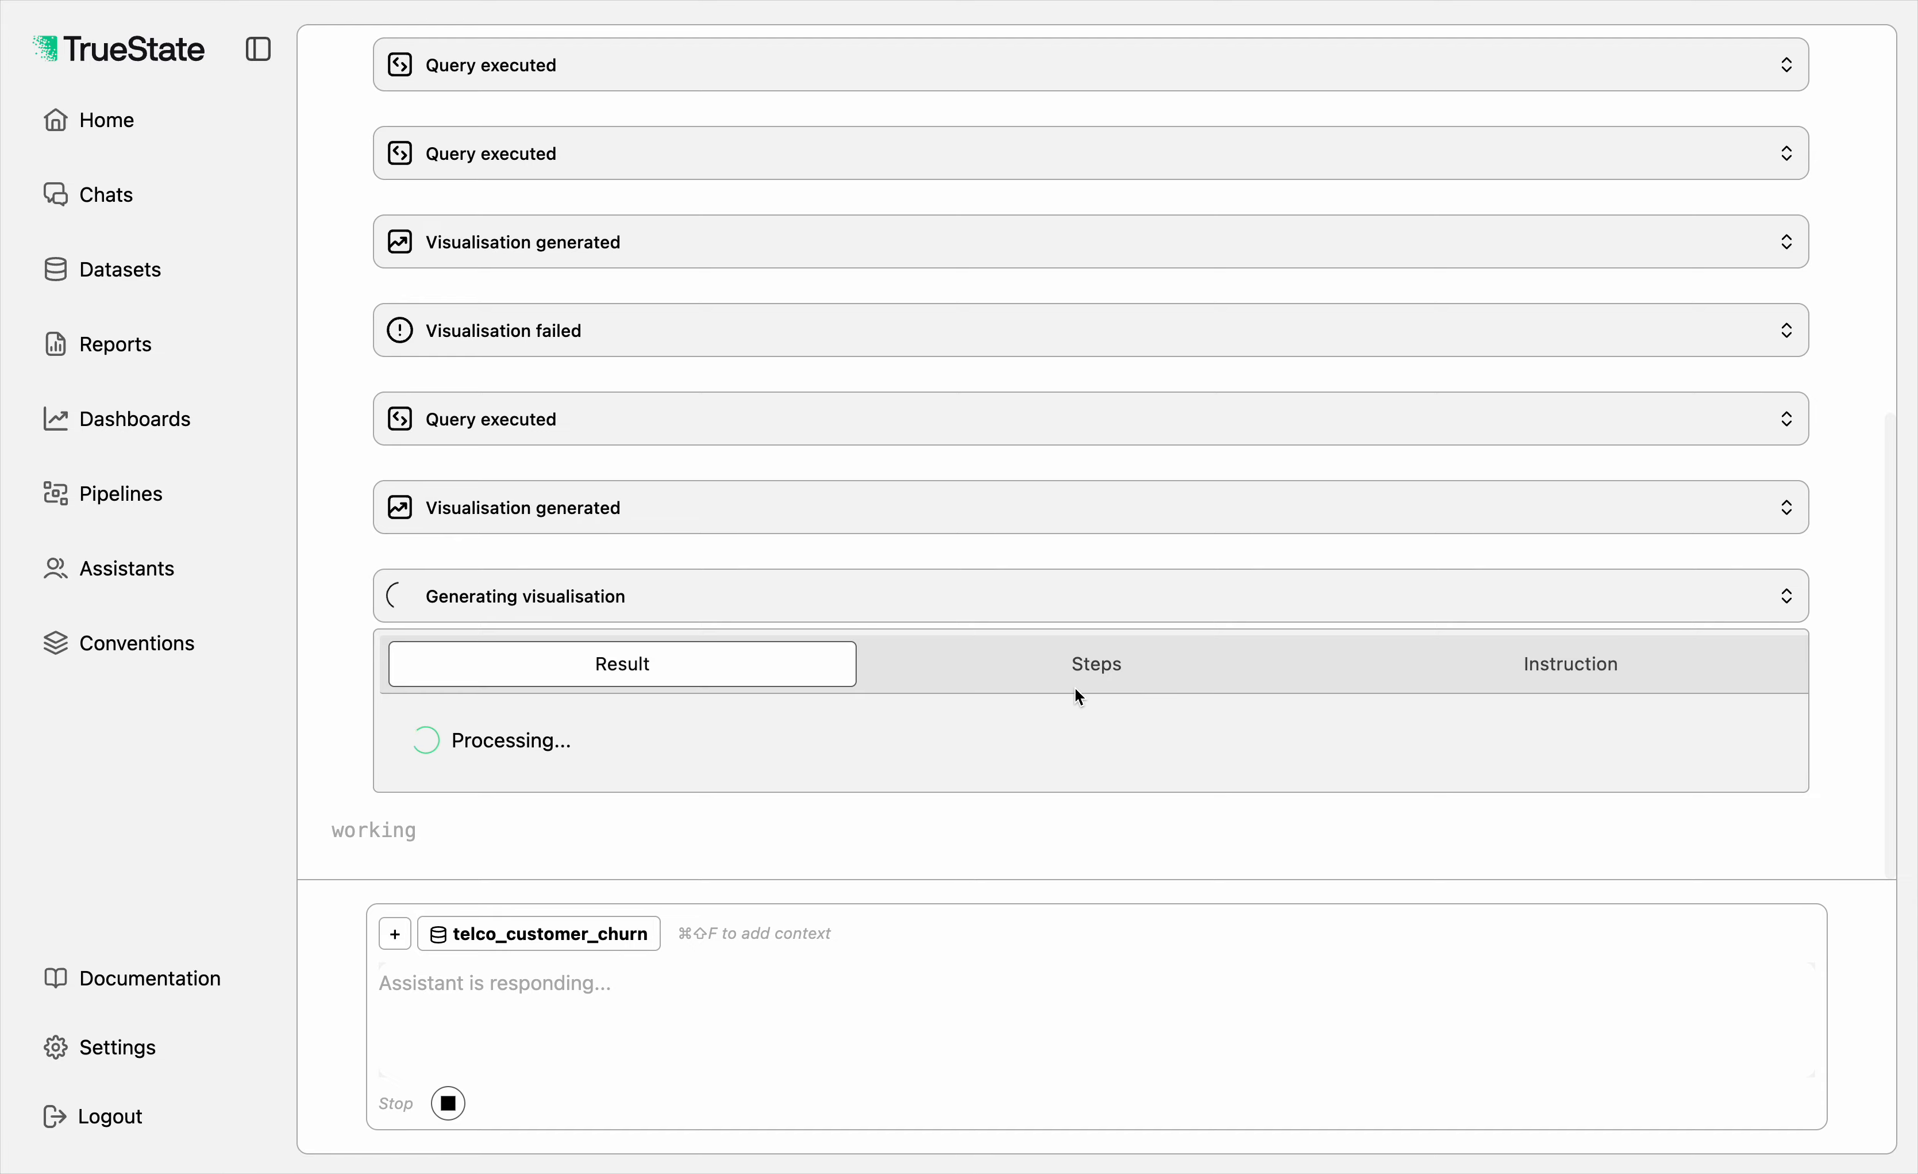
{"action": "left_click", "coordinate": [1038, 663]}
{"action": "scroll", "coordinate": [1038, 666], "scroll_direction": "down", "scroll_amount": 1}
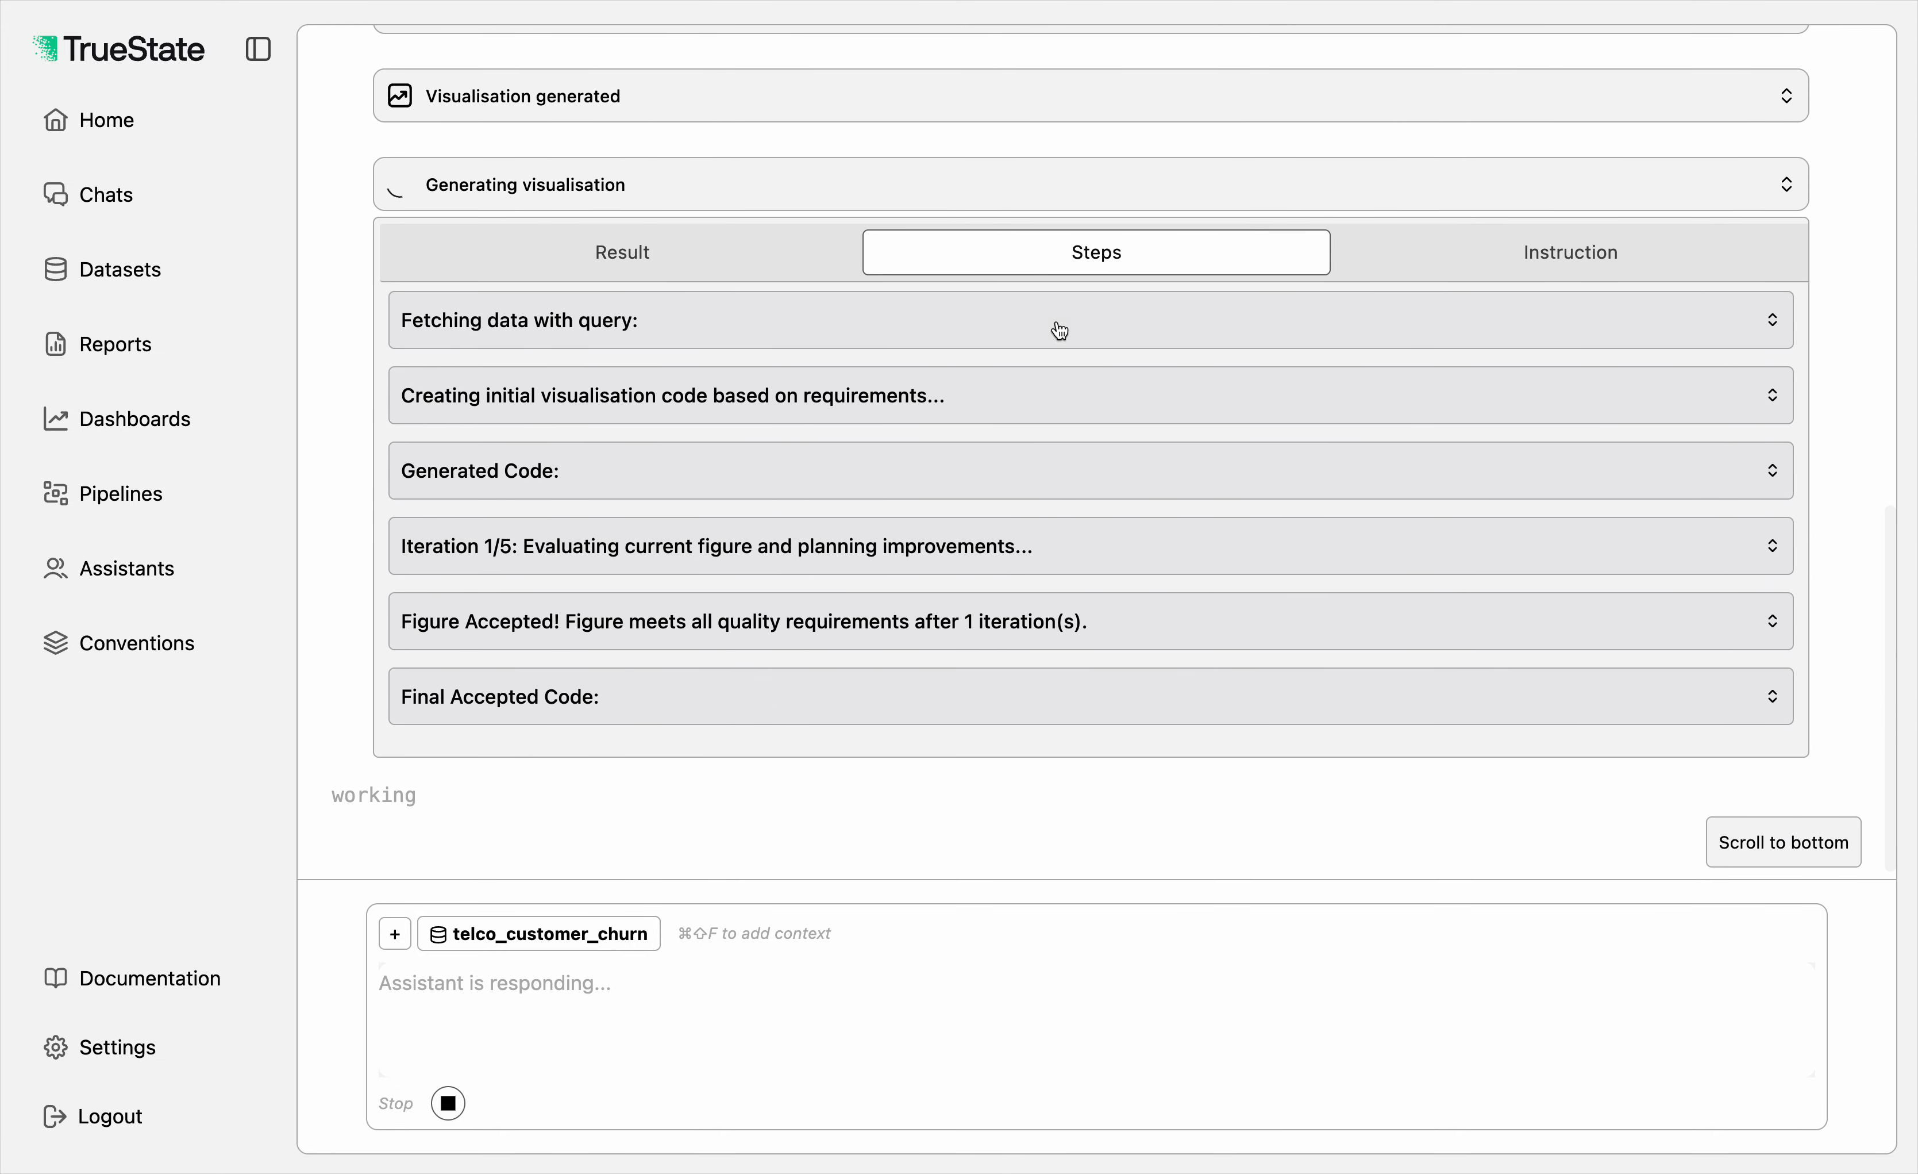
{"action": "left_click", "coordinate": [1025, 204]}
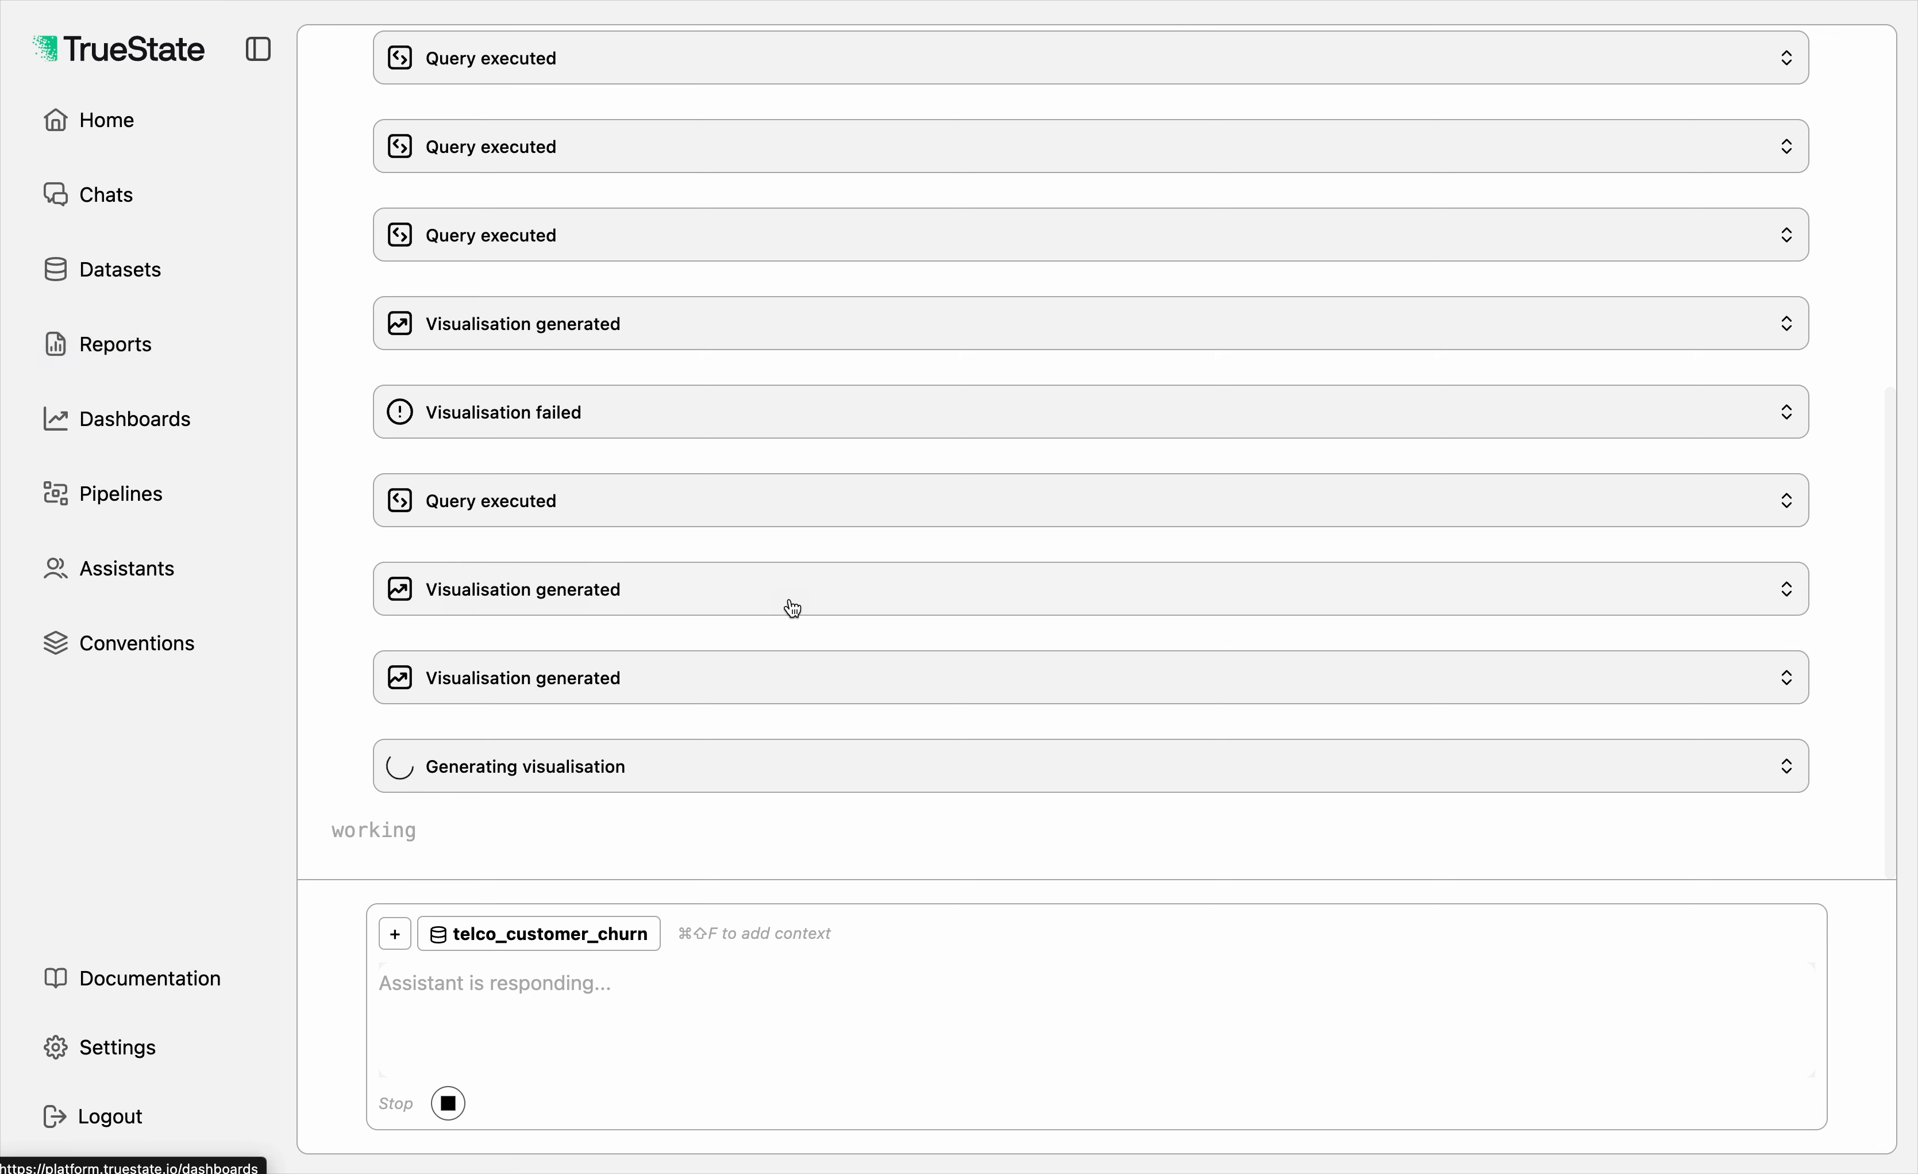
Step: Examine the last visualisation's steps, reading its data-fetching query on churn rate by payment method, and collapse it
{"action": "left_click", "coordinate": [778, 773]}
{"action": "left_click", "coordinate": [1105, 677]}
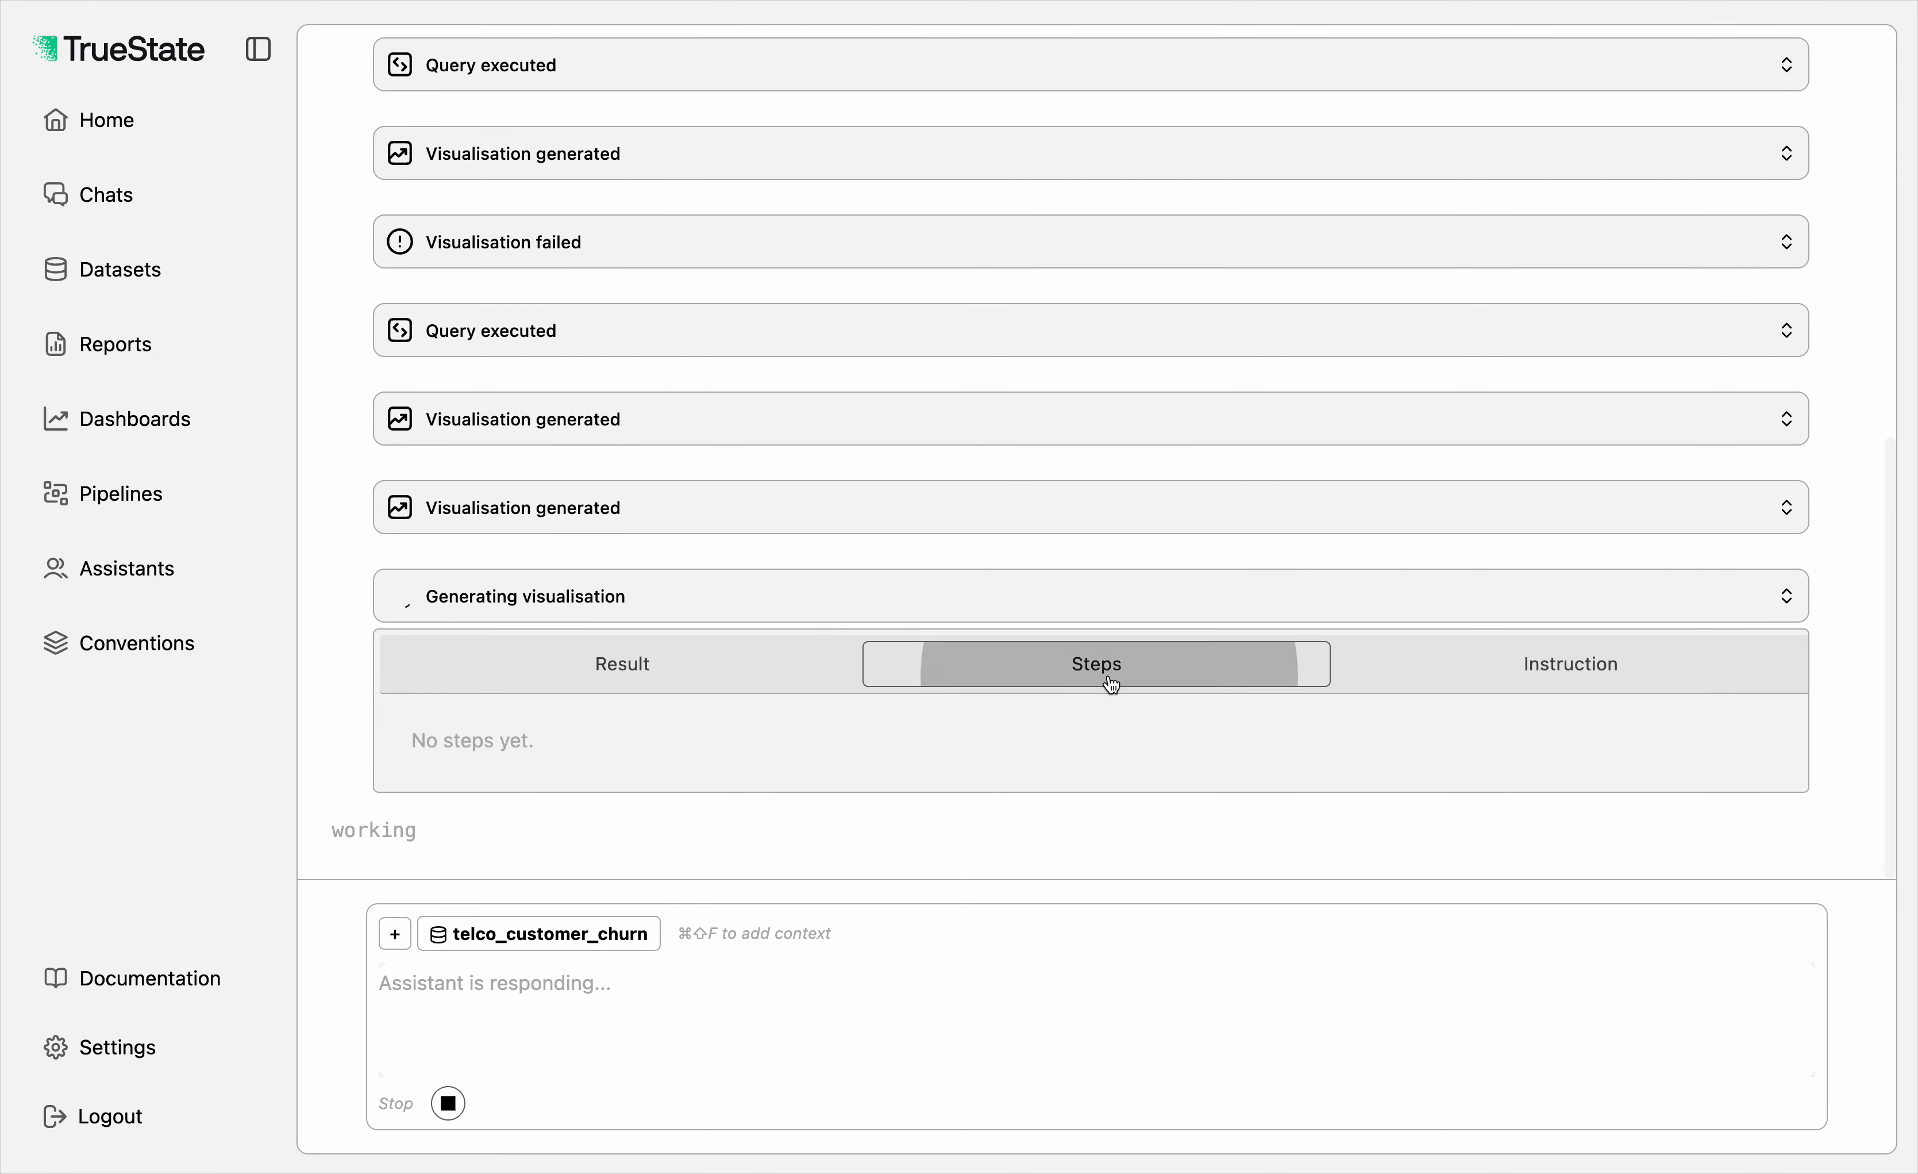
{"action": "scroll", "coordinate": [874, 535], "scroll_direction": "down", "scroll_amount": 10}
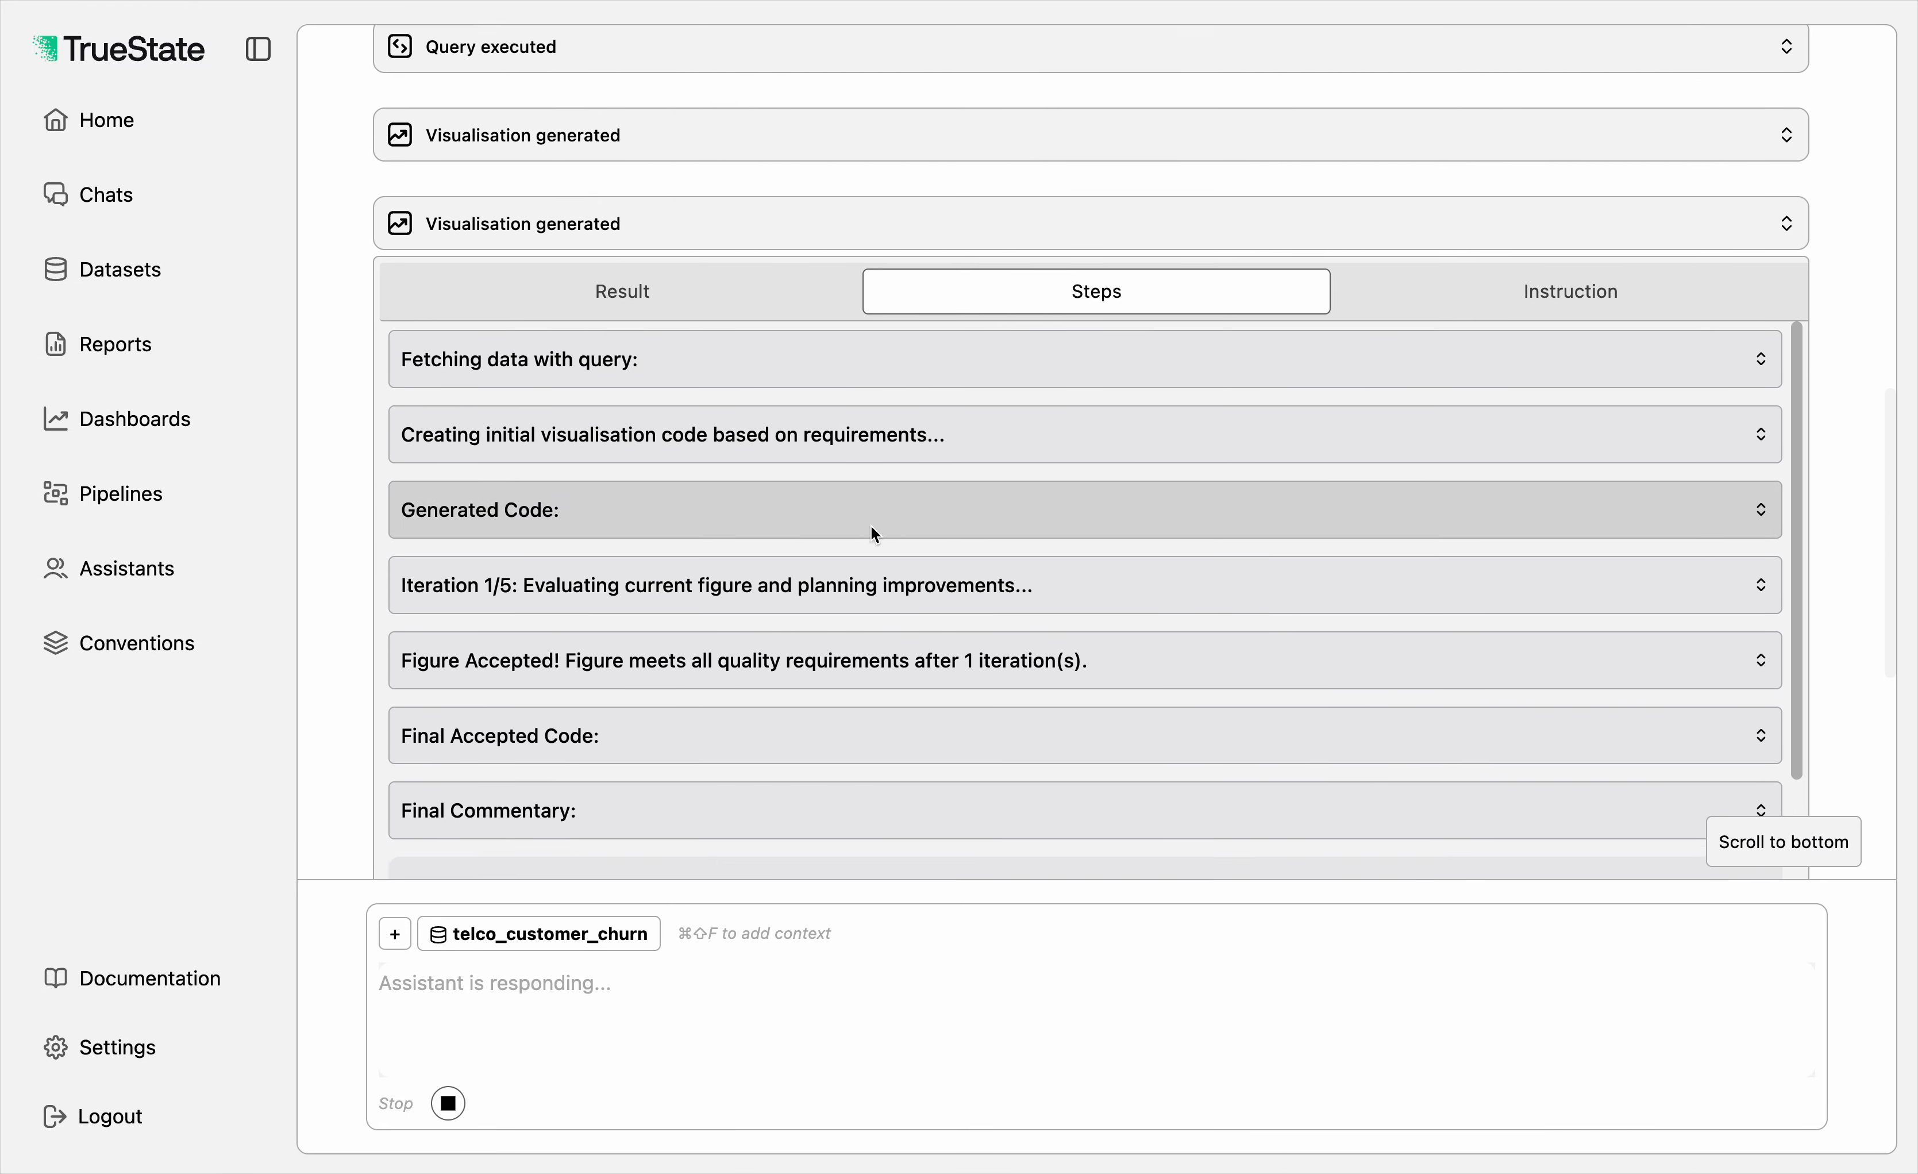
{"action": "scroll", "coordinate": [874, 536], "scroll_direction": "down", "scroll_amount": 5}
{"action": "scroll", "coordinate": [873, 536], "scroll_direction": "up", "scroll_amount": 15}
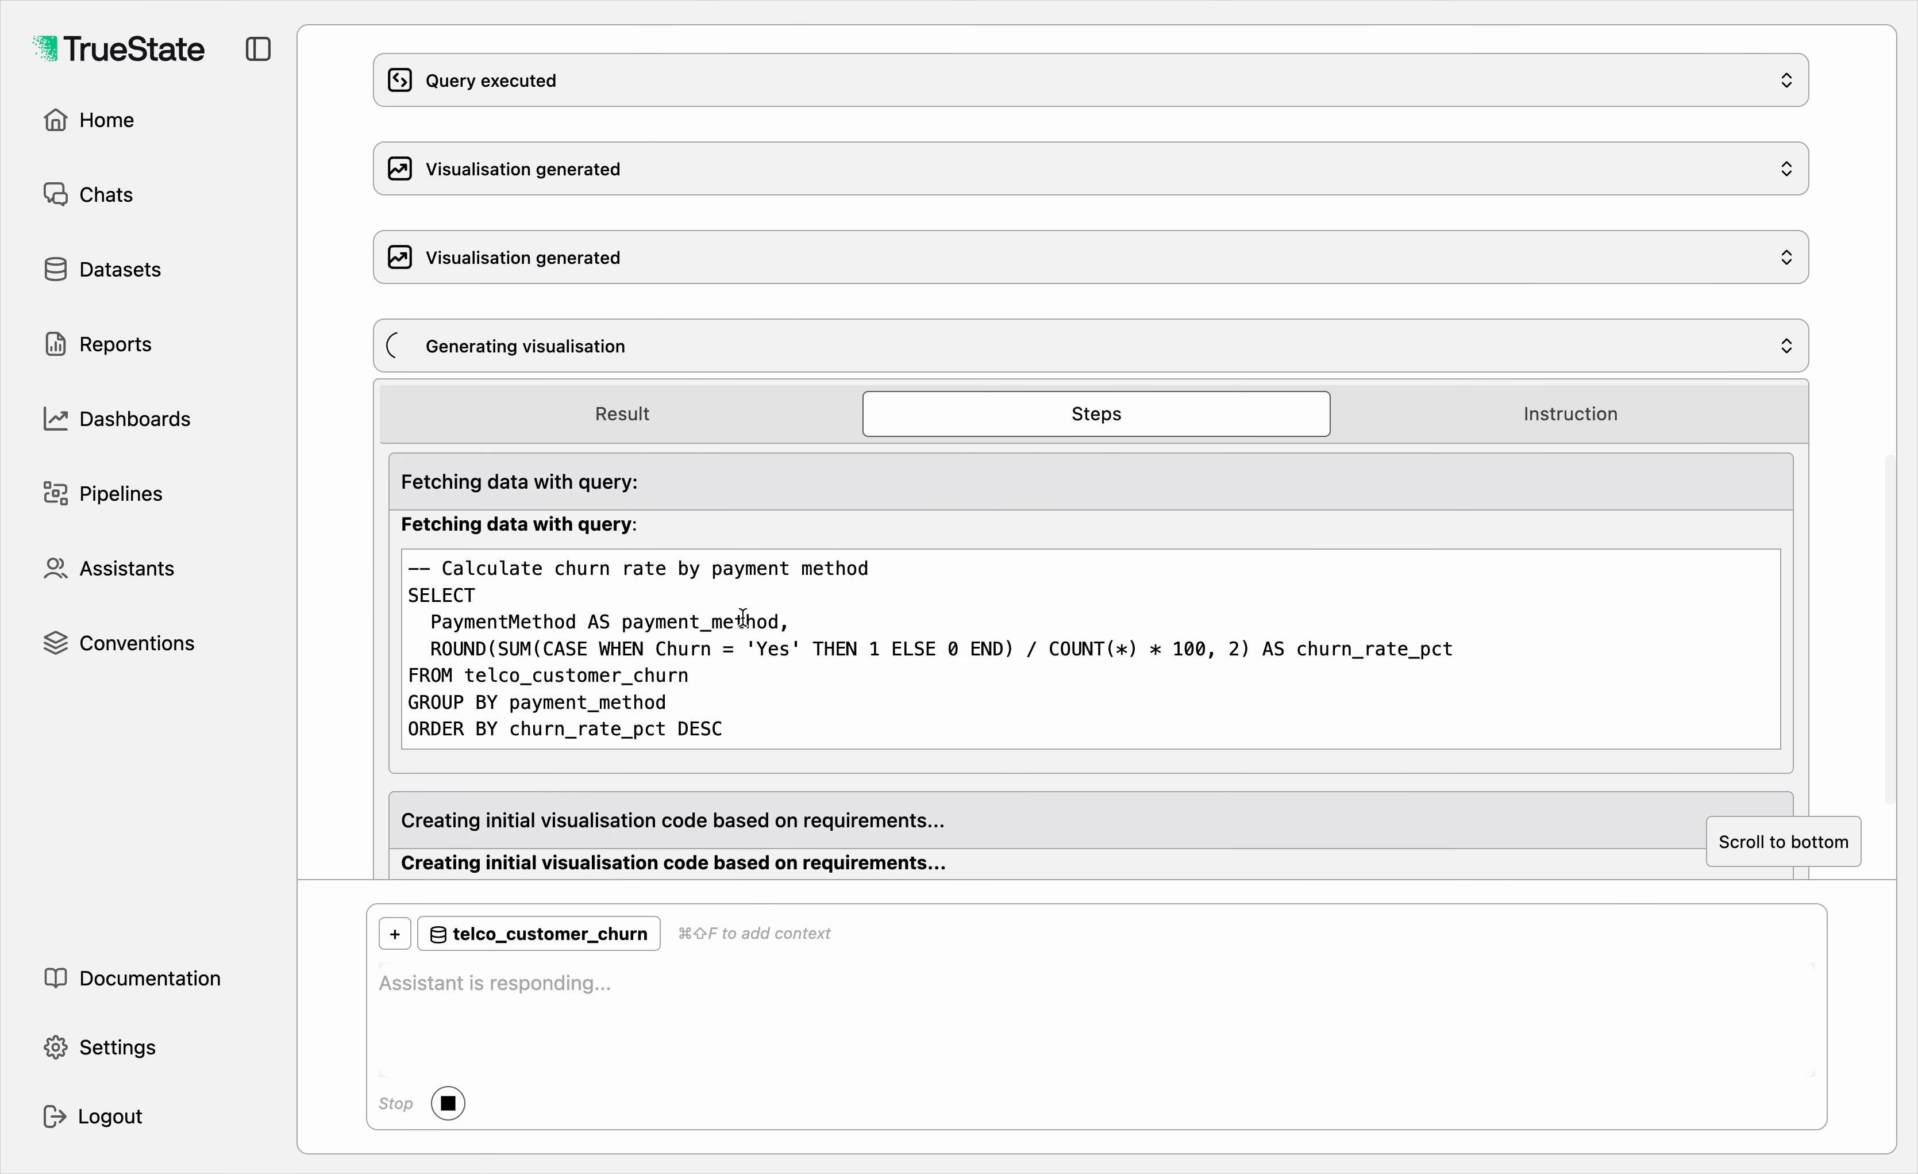
{"action": "left_click", "coordinate": [691, 497]}
{"action": "left_click", "coordinate": [638, 471]}
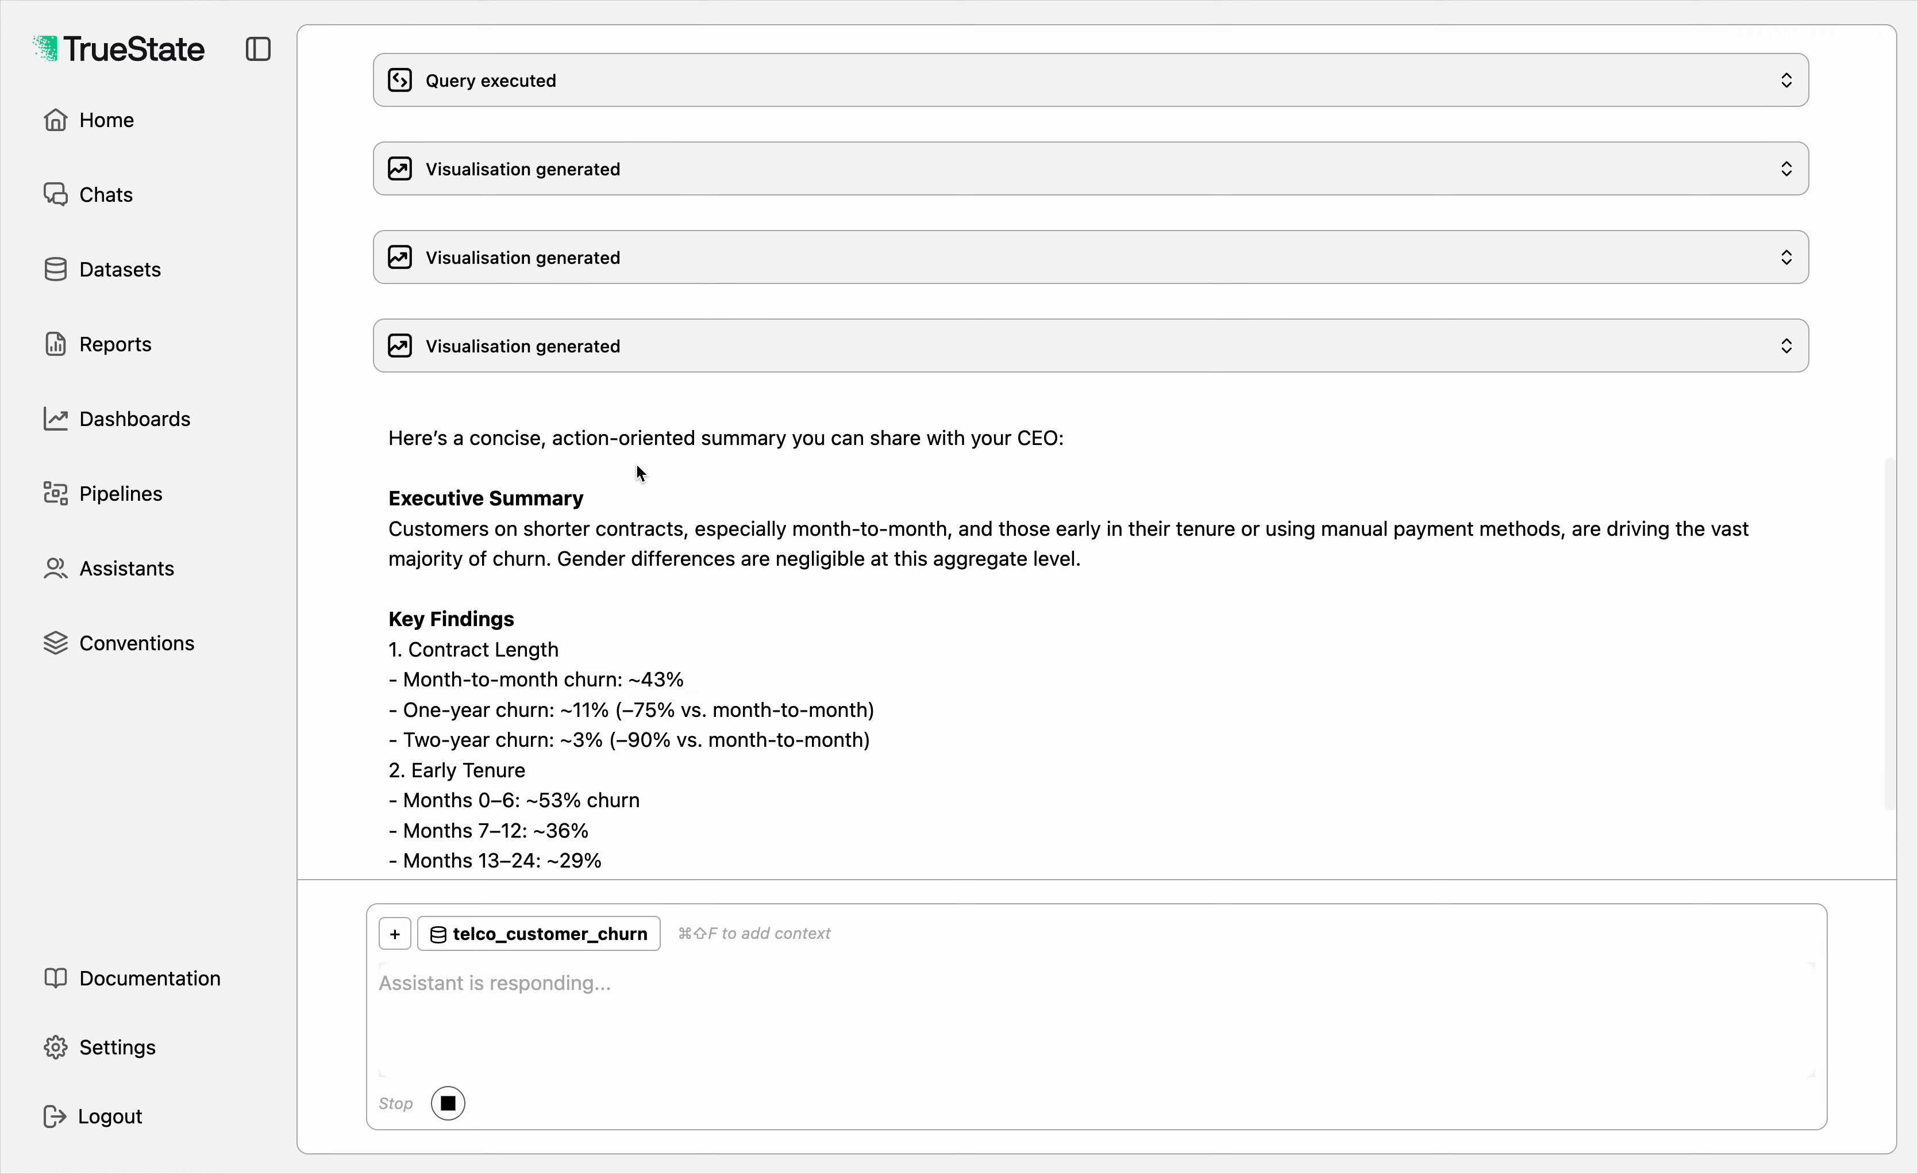
Step: Read the assistant's executive summary, key findings and recommendations for the CEO
{"action": "scroll", "coordinate": [640, 473], "scroll_direction": "up", "scroll_amount": 2}
{"action": "scroll", "coordinate": [640, 473], "scroll_direction": "up", "scroll_amount": 1}
{"action": "scroll", "coordinate": [639, 472], "scroll_direction": "down", "scroll_amount": 4}
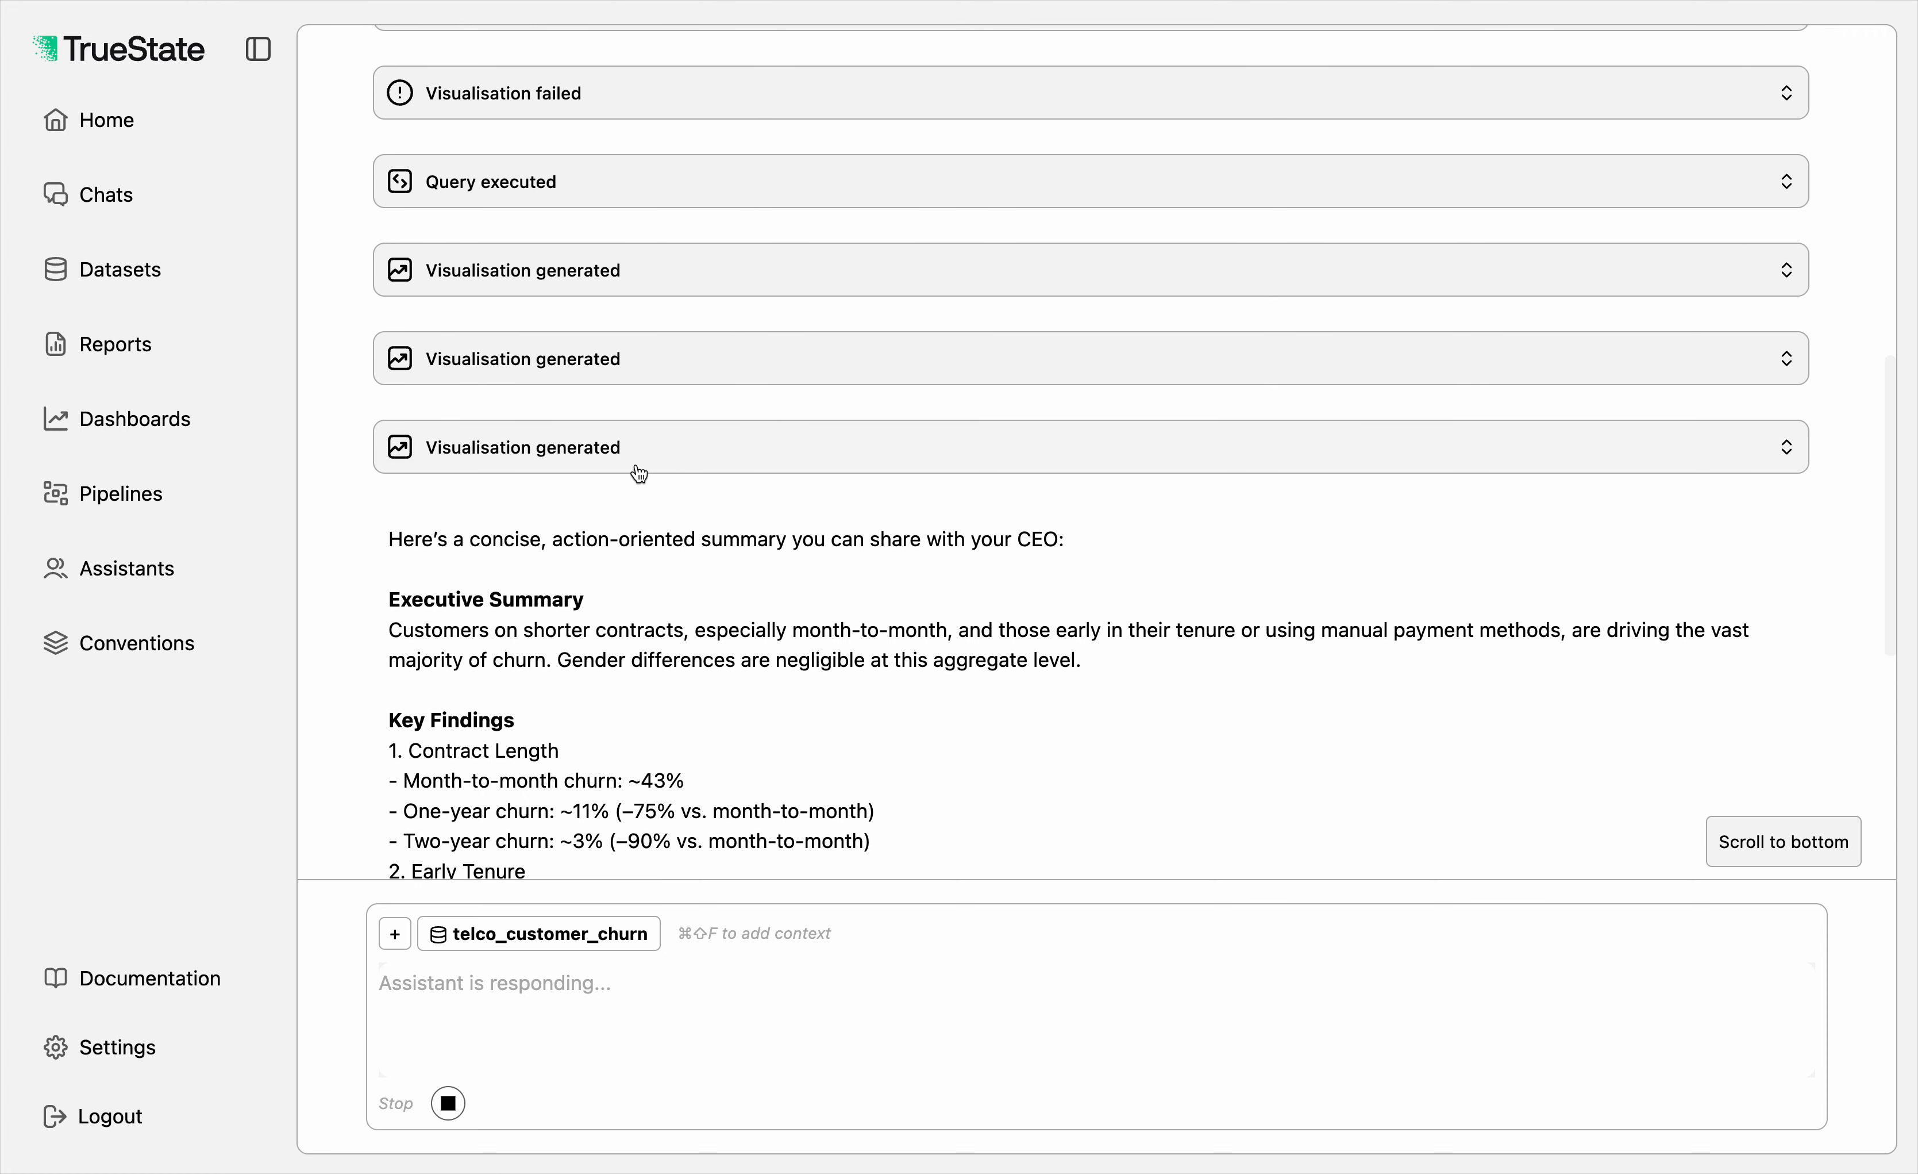
{"action": "scroll", "coordinate": [638, 463], "scroll_direction": "down", "scroll_amount": 10}
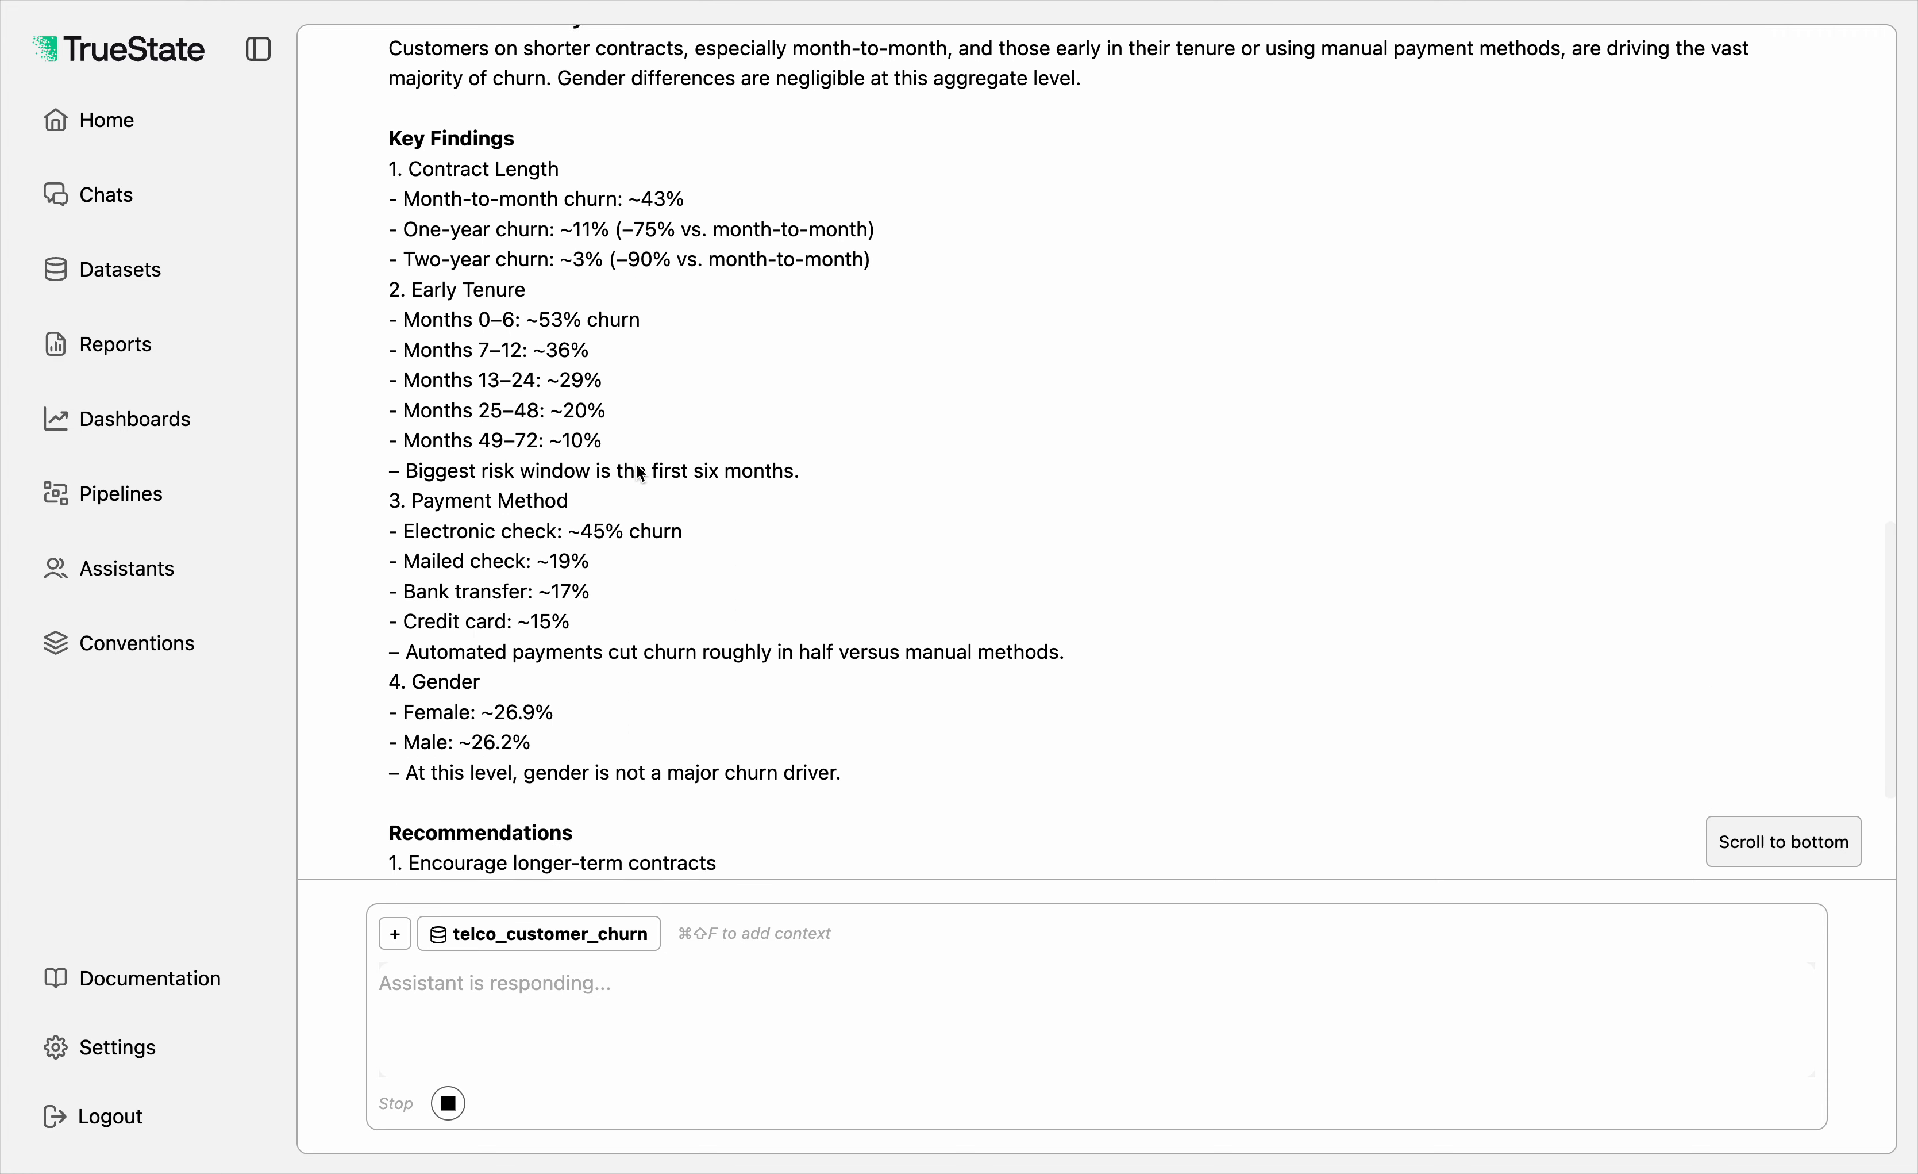
{"action": "scroll", "coordinate": [636, 463], "scroll_direction": "up", "scroll_amount": 15}
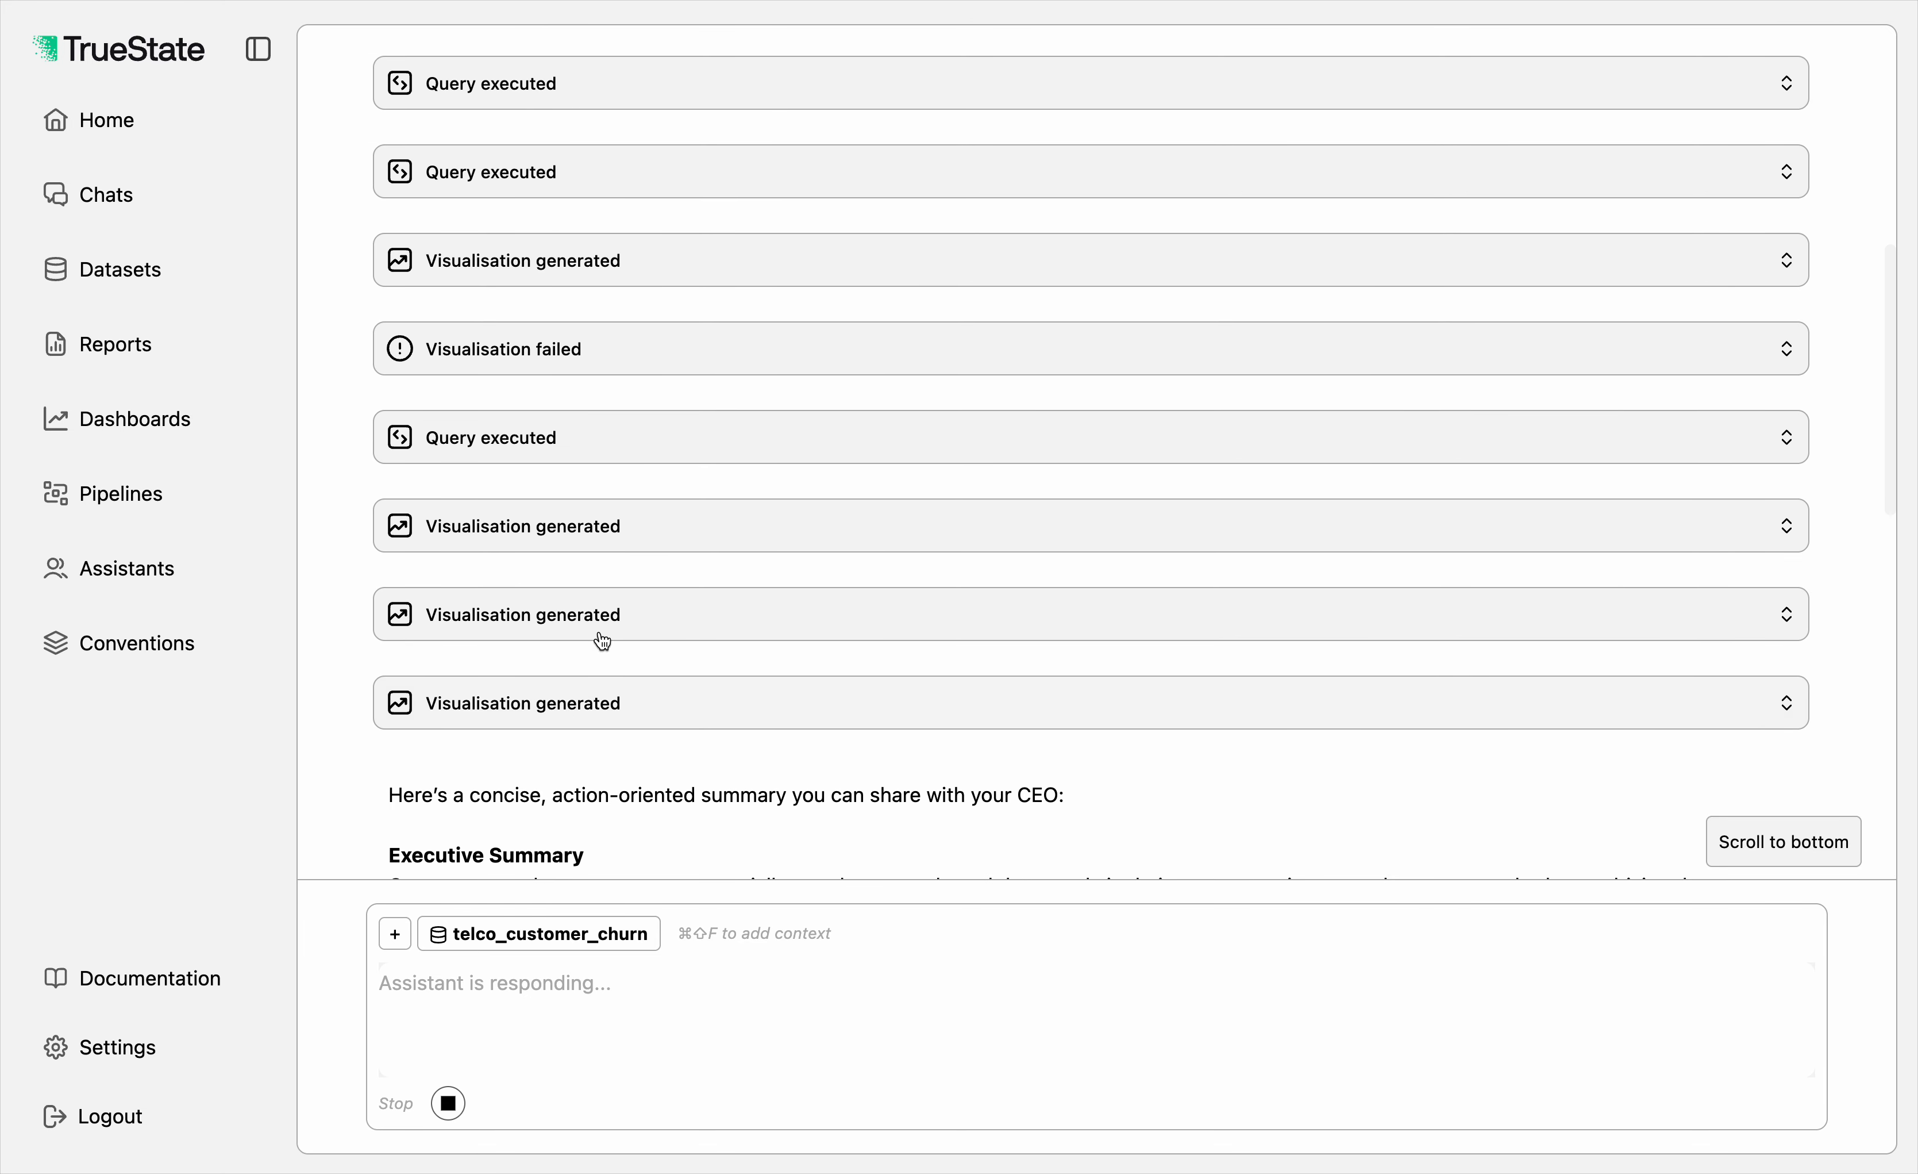
Step: Display the result chart of churn rate by gender and zoom the page out two levels
{"action": "left_click", "coordinate": [580, 547]}
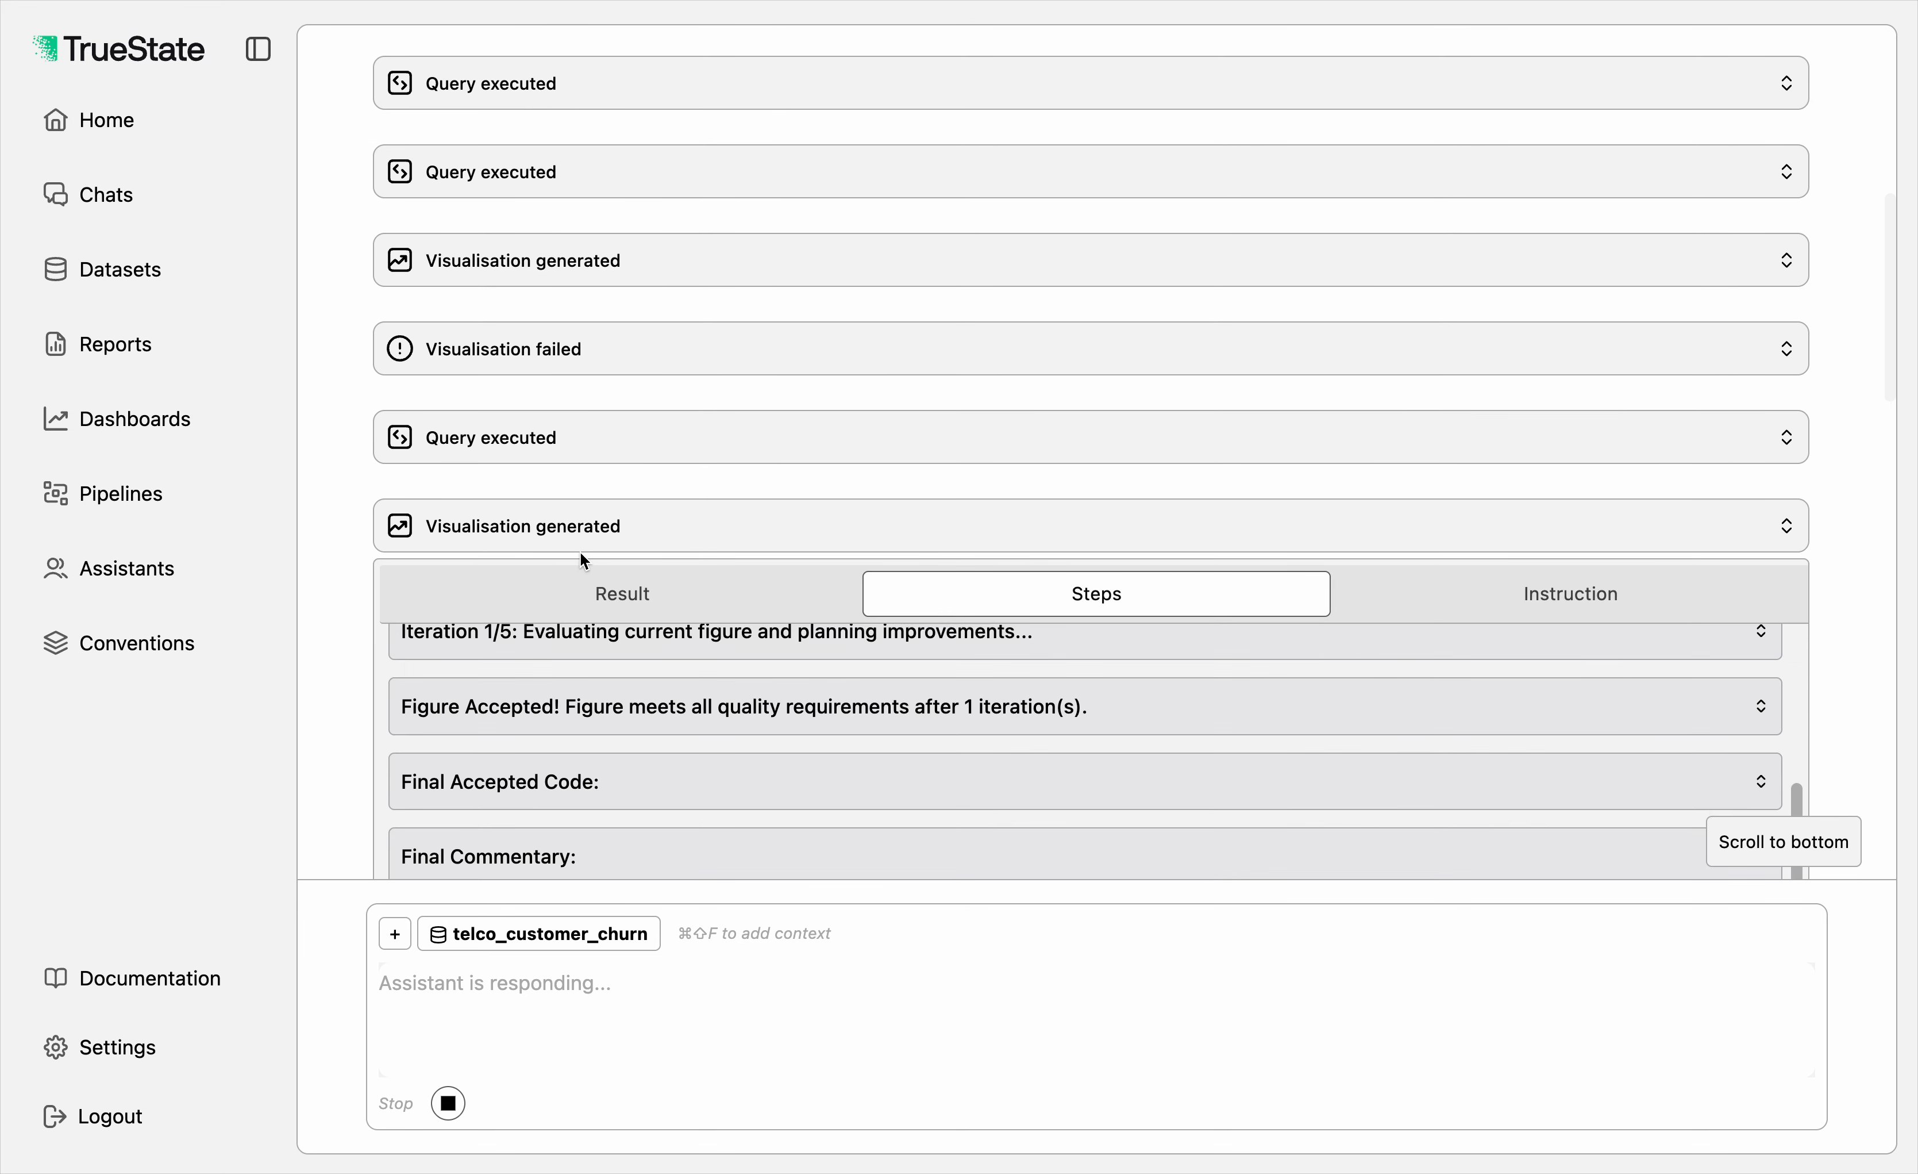
{"action": "left_click", "coordinate": [592, 608]}
{"action": "scroll", "coordinate": [592, 608], "scroll_direction": "down", "scroll_amount": 6}
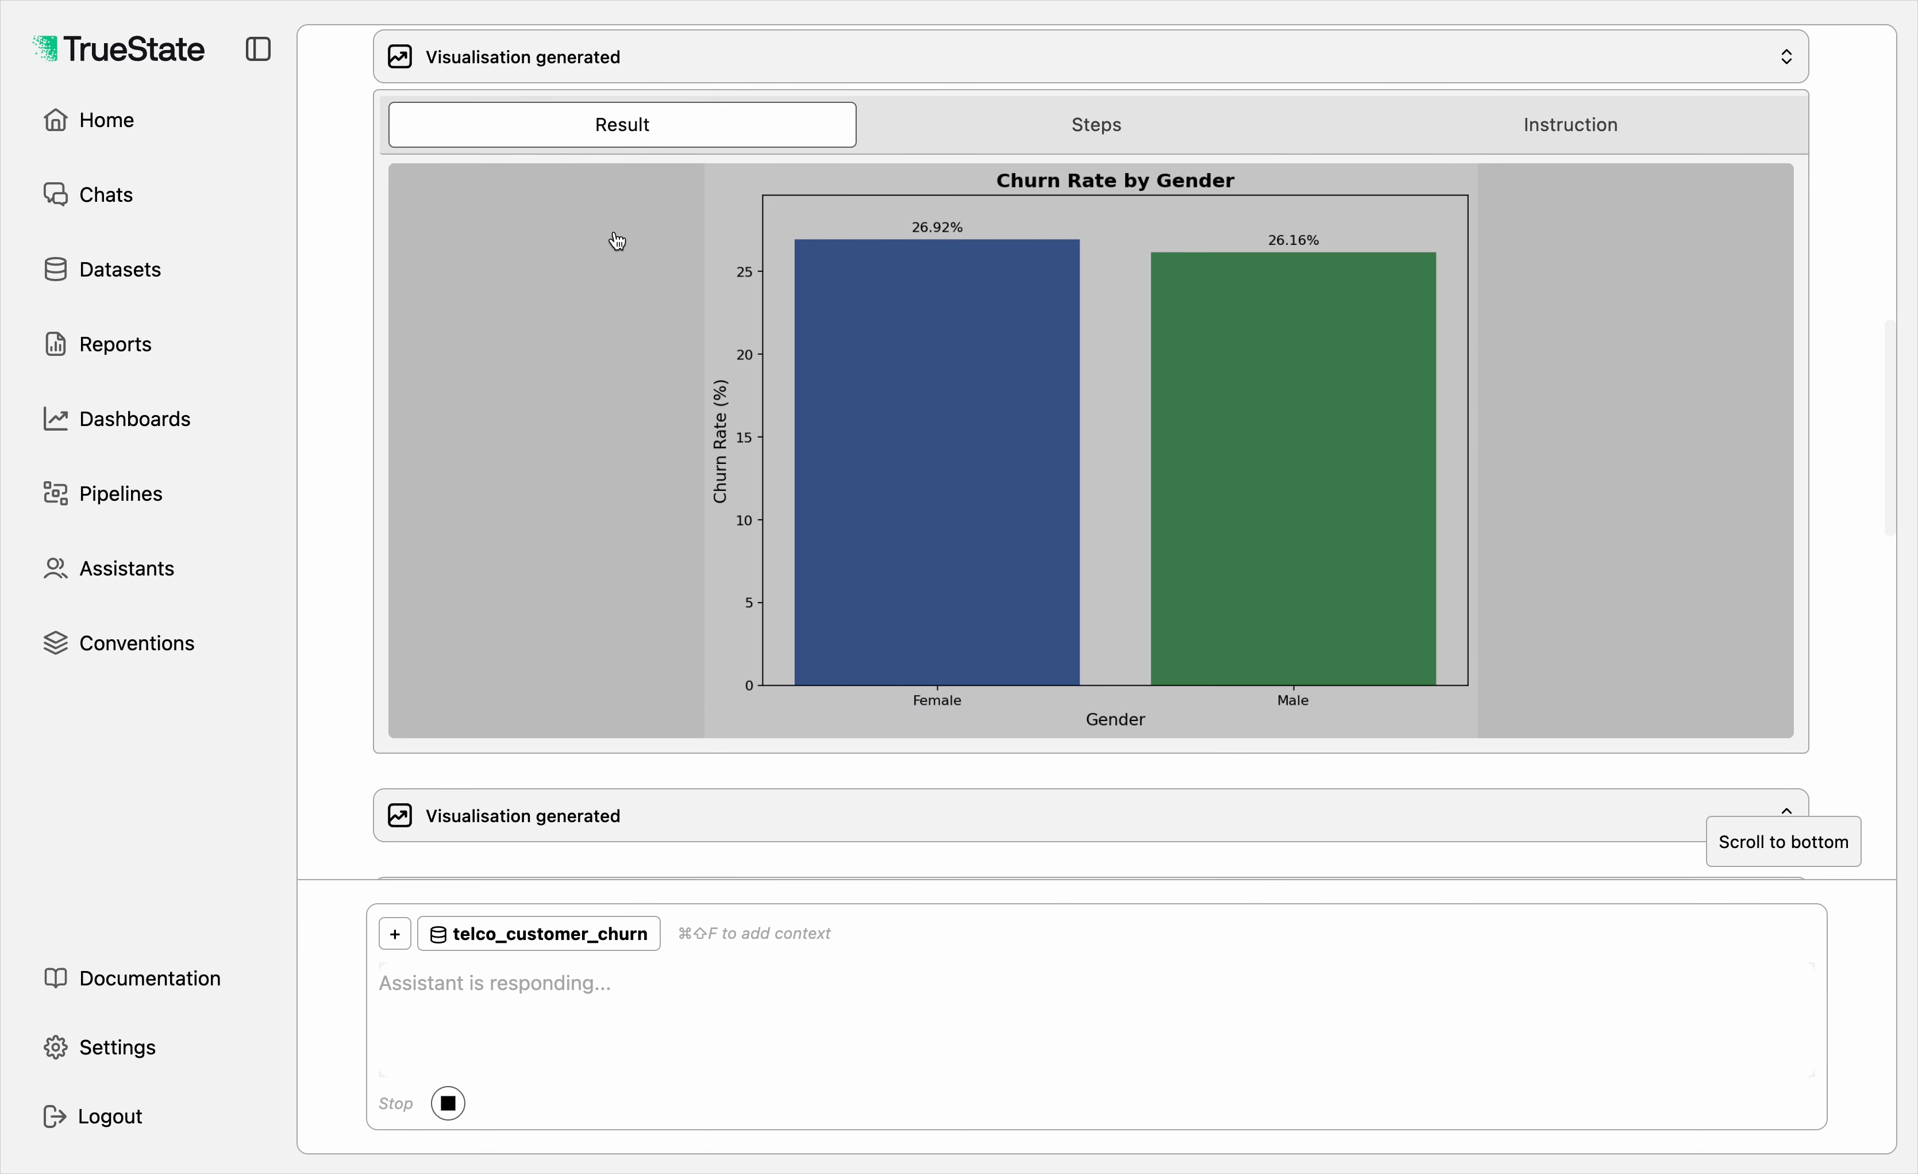
{"action": "key", "text": "super+minus"}
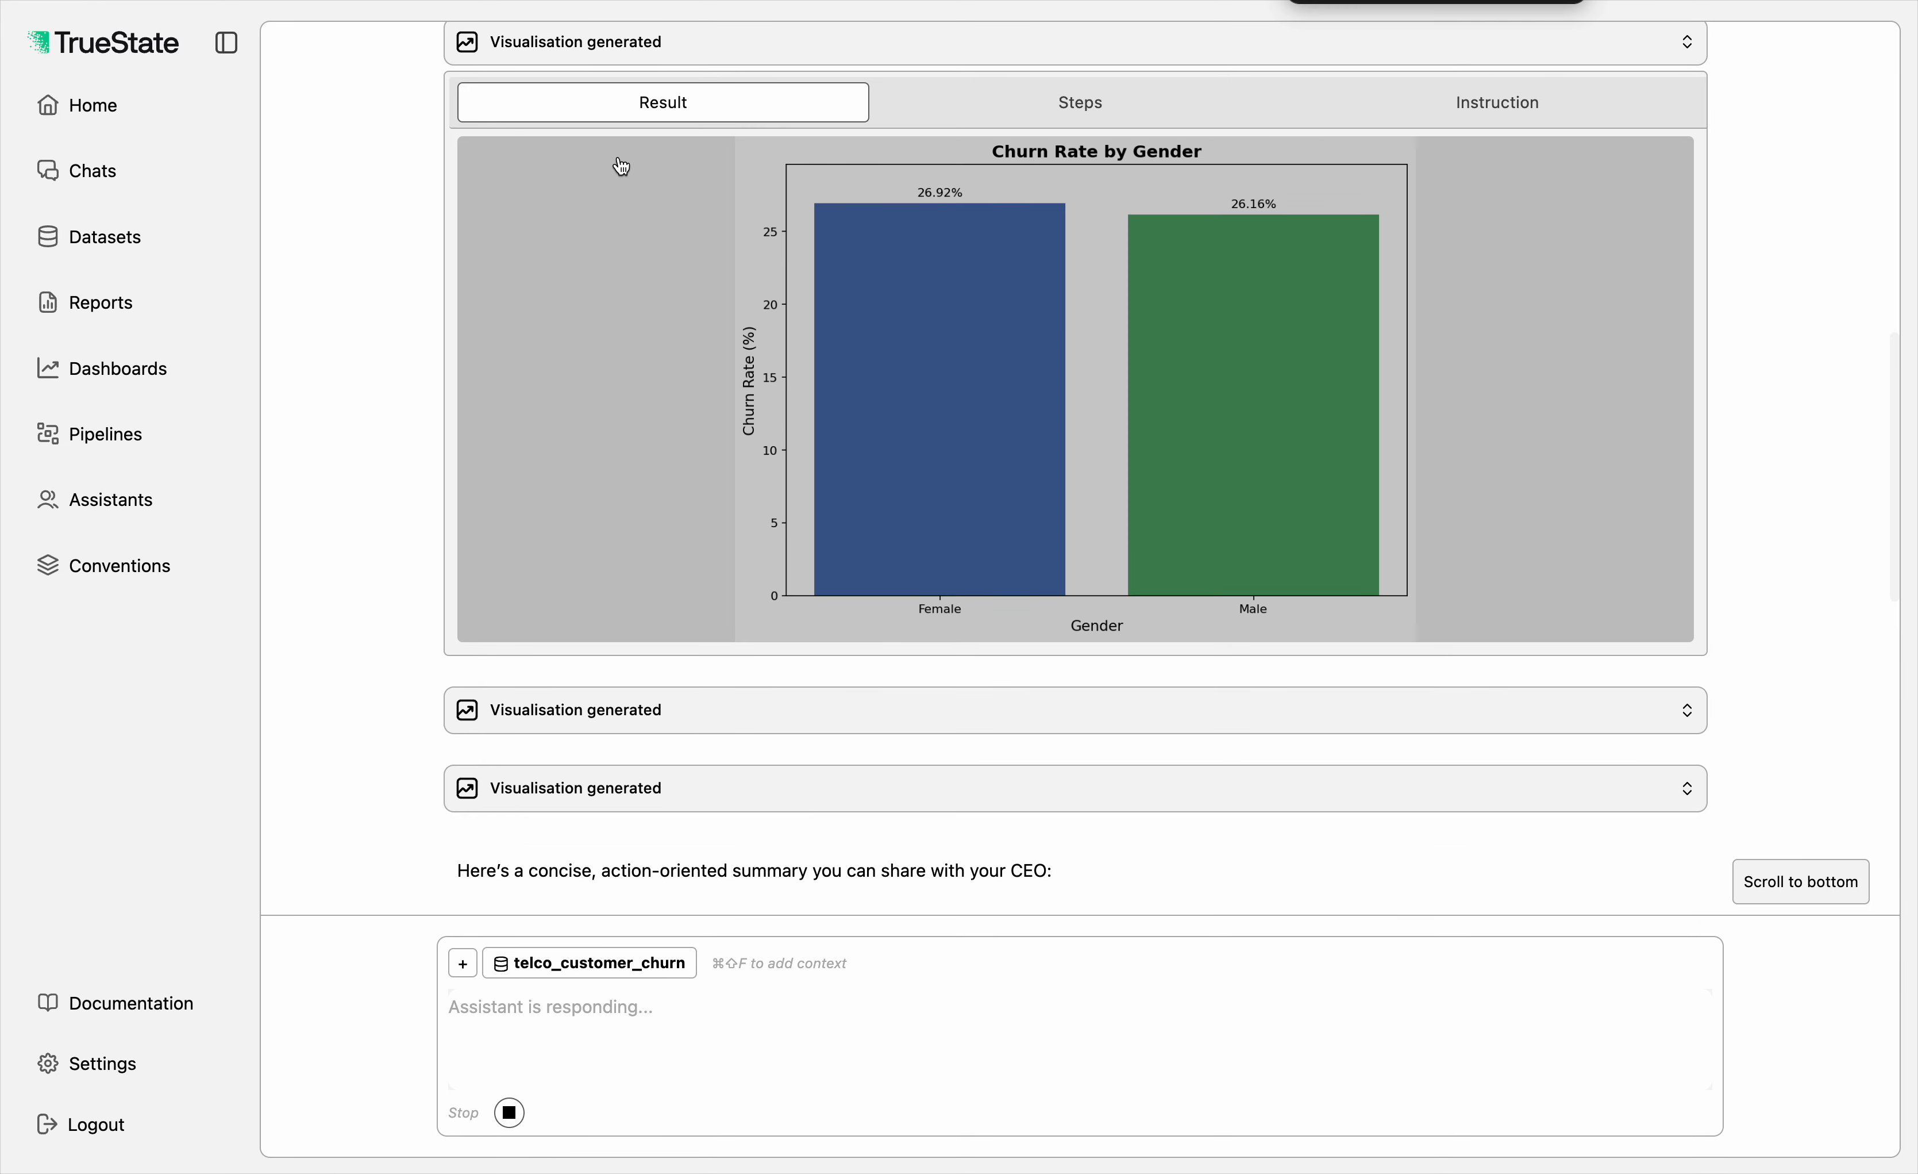
{"action": "key", "text": "super+minus"}
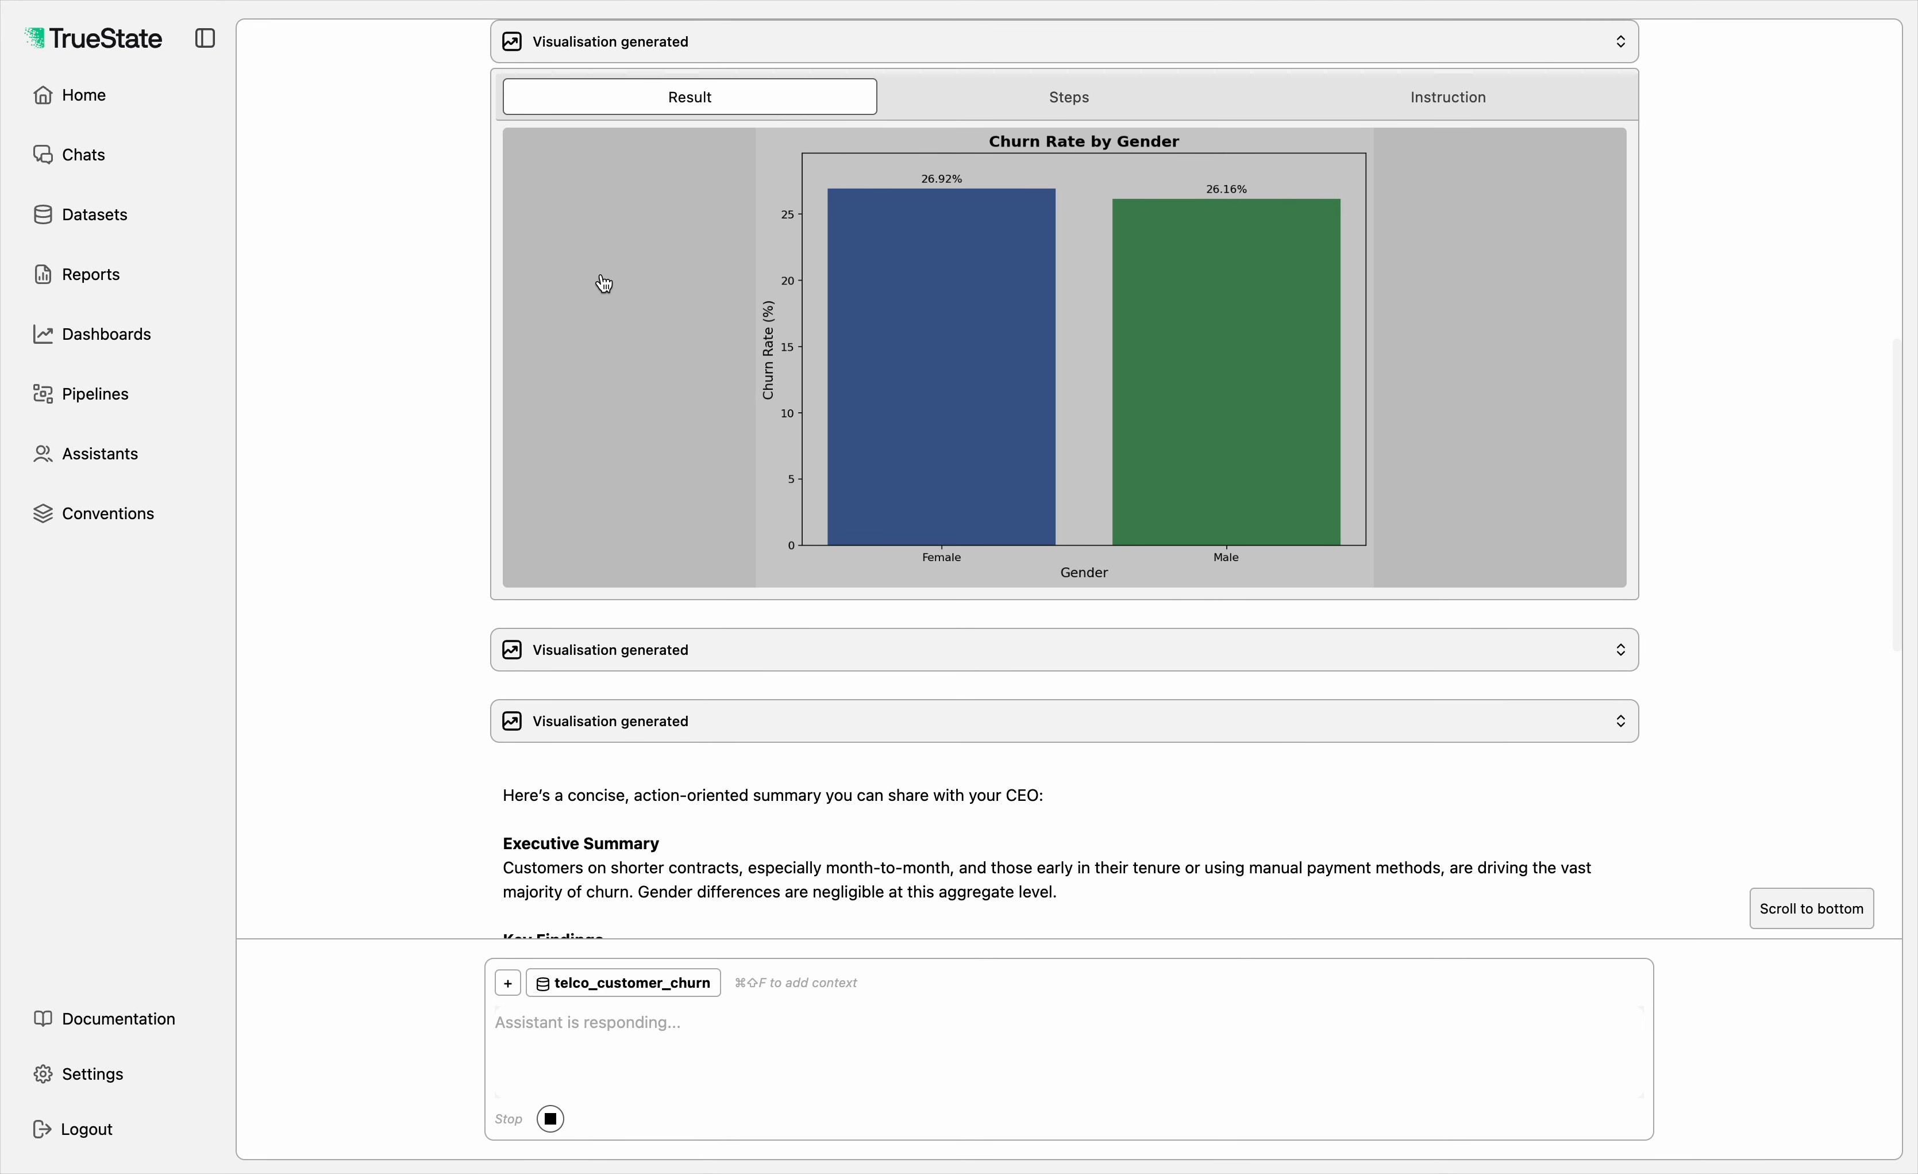
Step: Reopen the first generated visualisation and display its result chart of churn rate by contract type
{"action": "scroll", "coordinate": [604, 283], "scroll_direction": "up", "scroll_amount": 1}
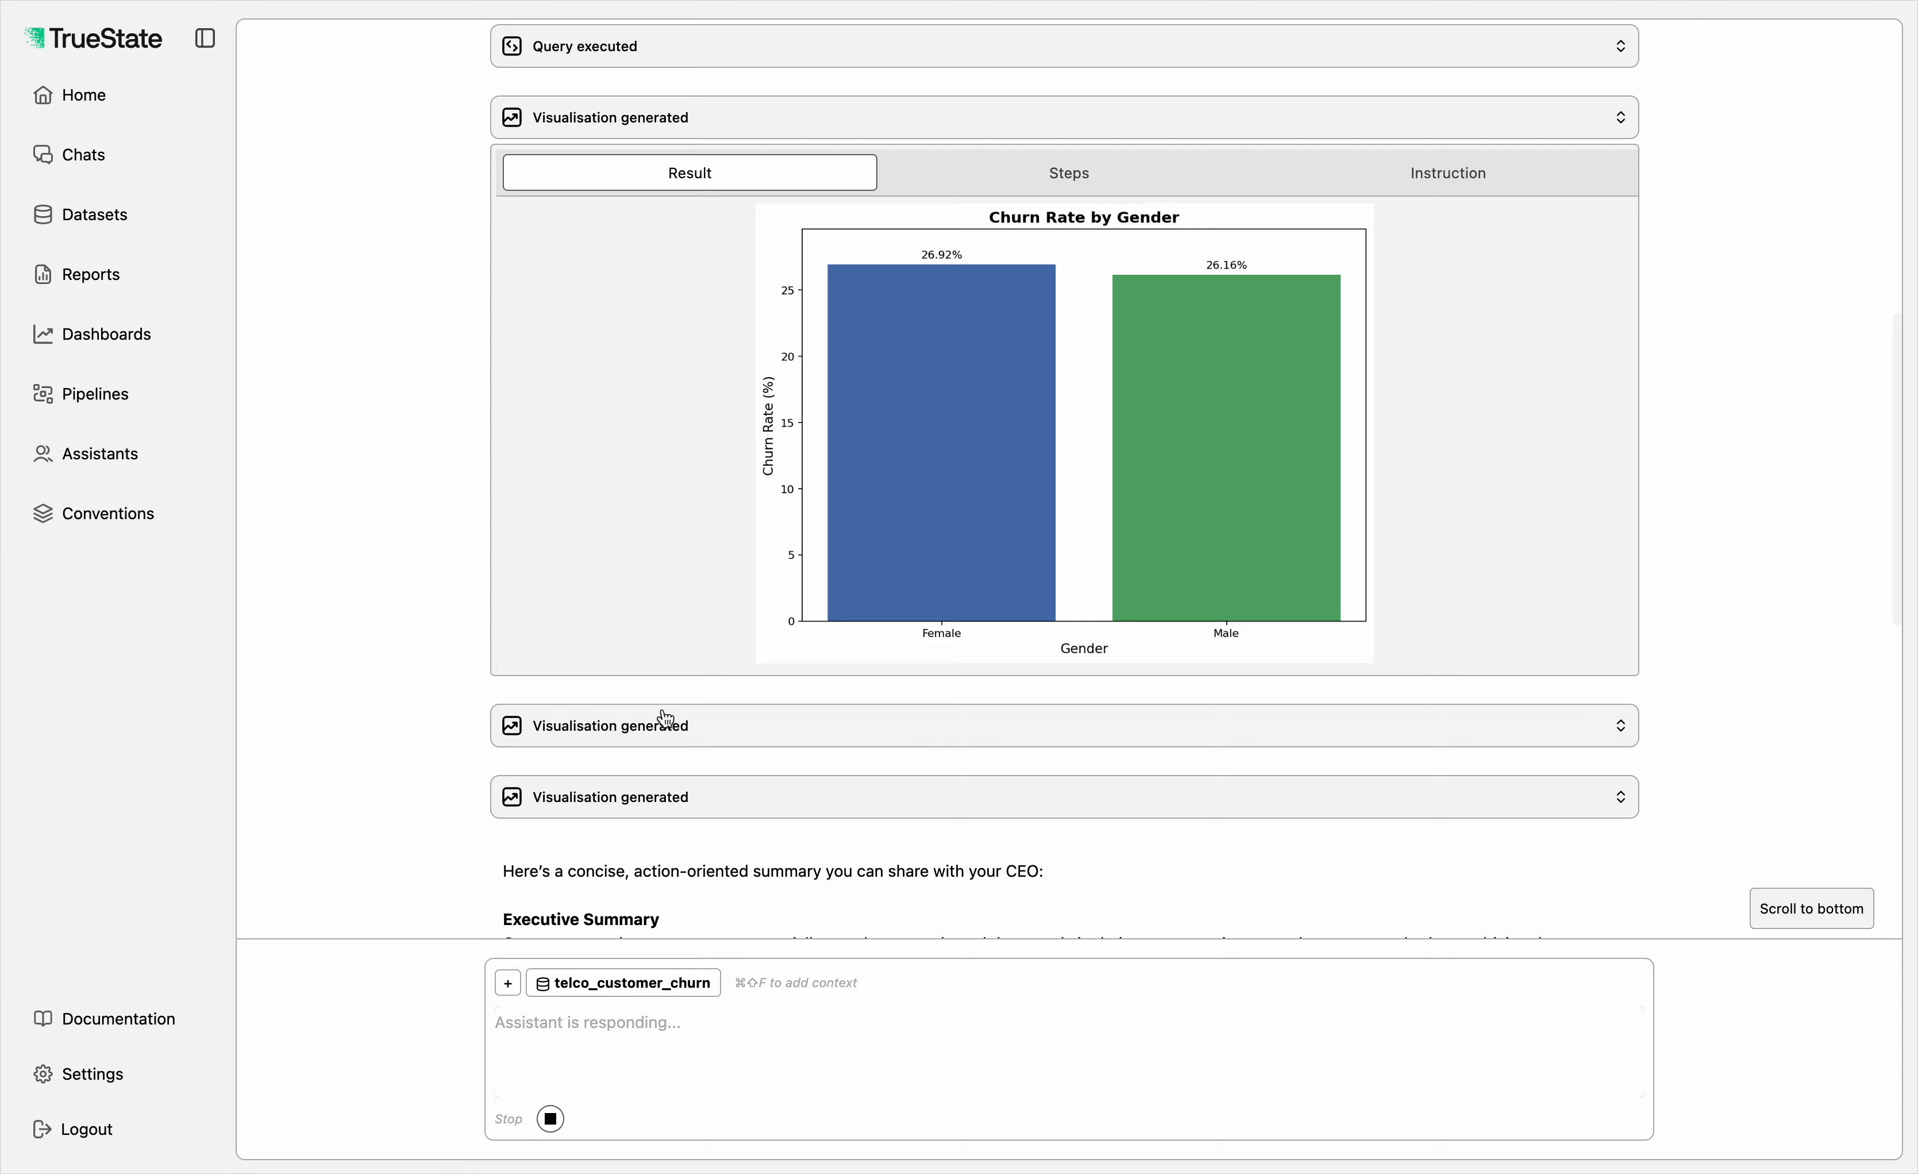
{"action": "scroll", "coordinate": [692, 302], "scroll_direction": "up", "scroll_amount": 10}
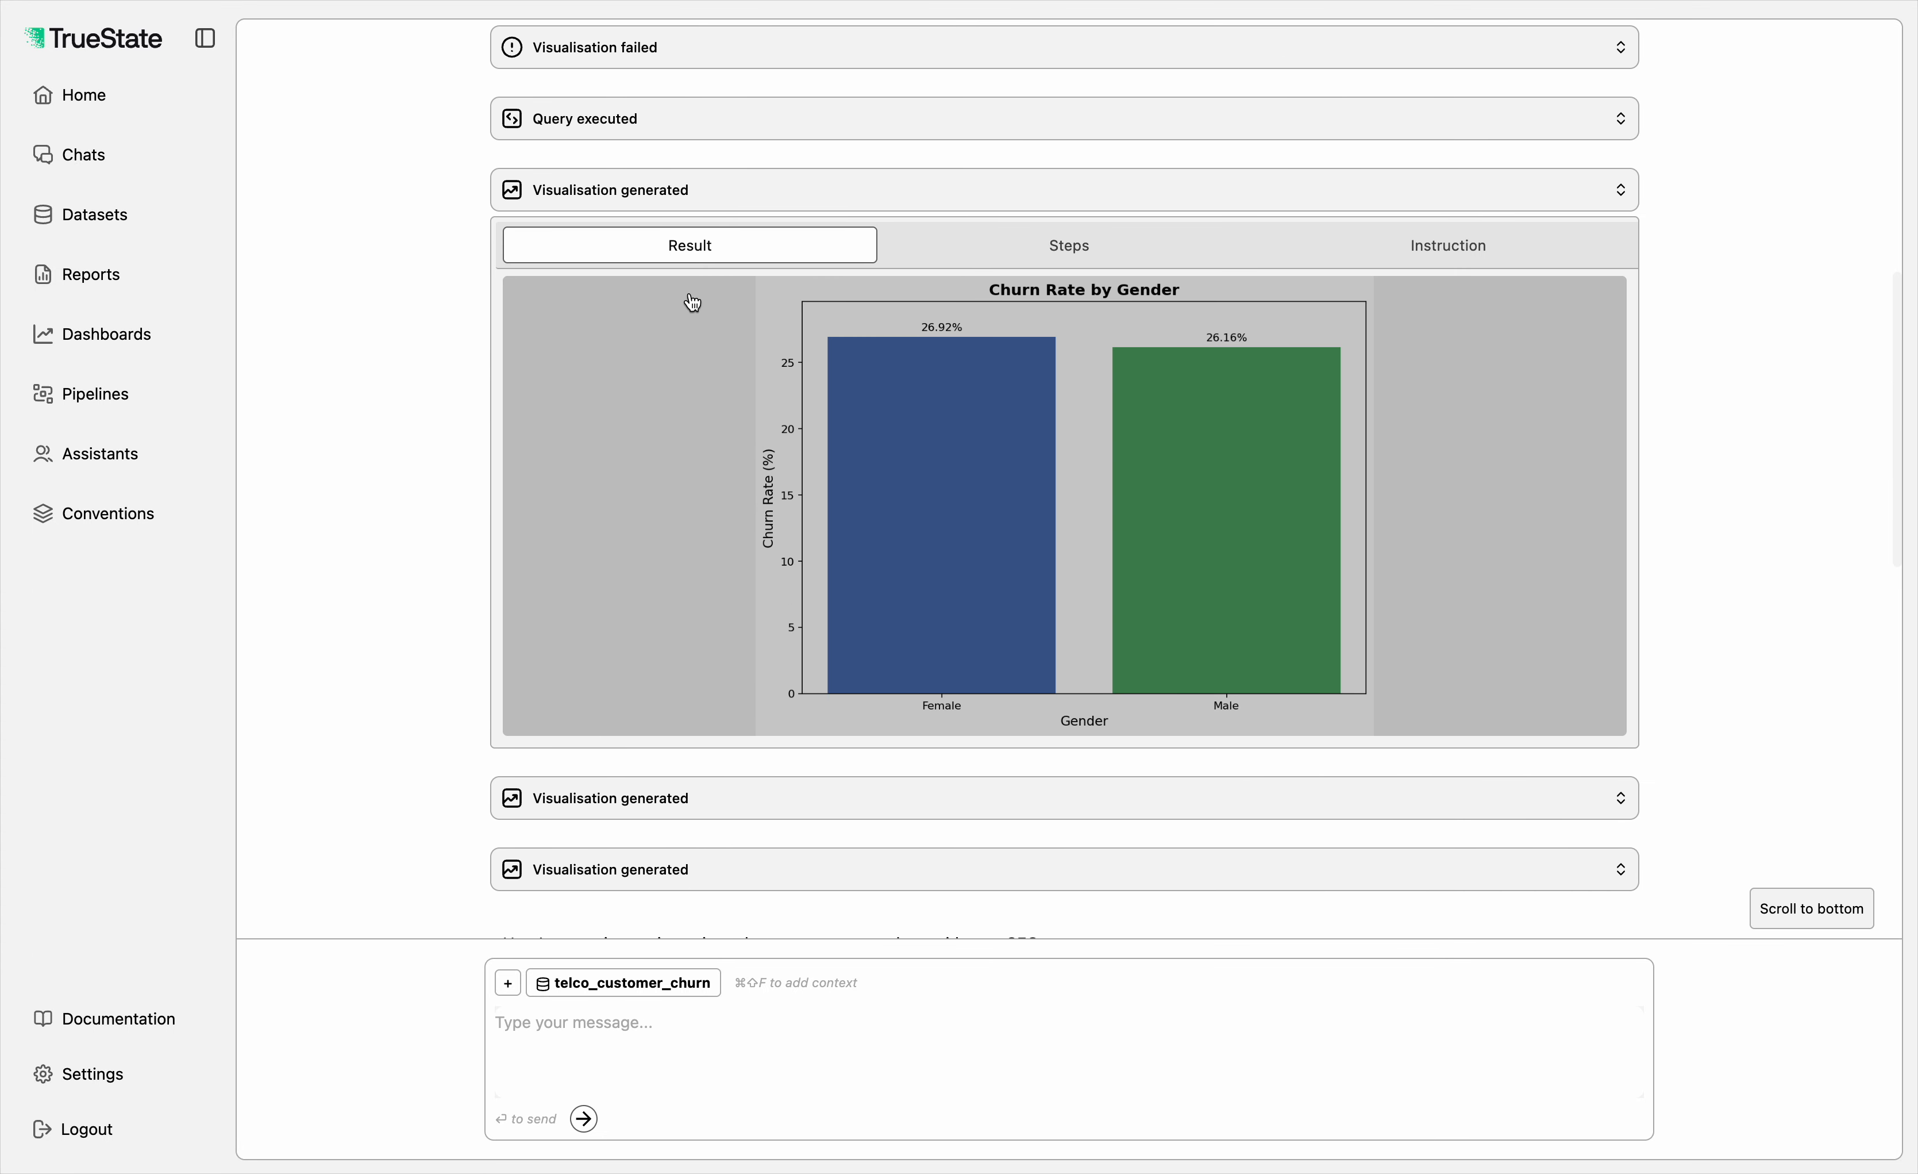
{"action": "scroll", "coordinate": [685, 311], "scroll_direction": "up", "scroll_amount": 2}
{"action": "scroll", "coordinate": [1079, 425], "scroll_direction": "down", "scroll_amount": 1}
{"action": "scroll", "coordinate": [1023, 378], "scroll_direction": "up", "scroll_amount": 2}
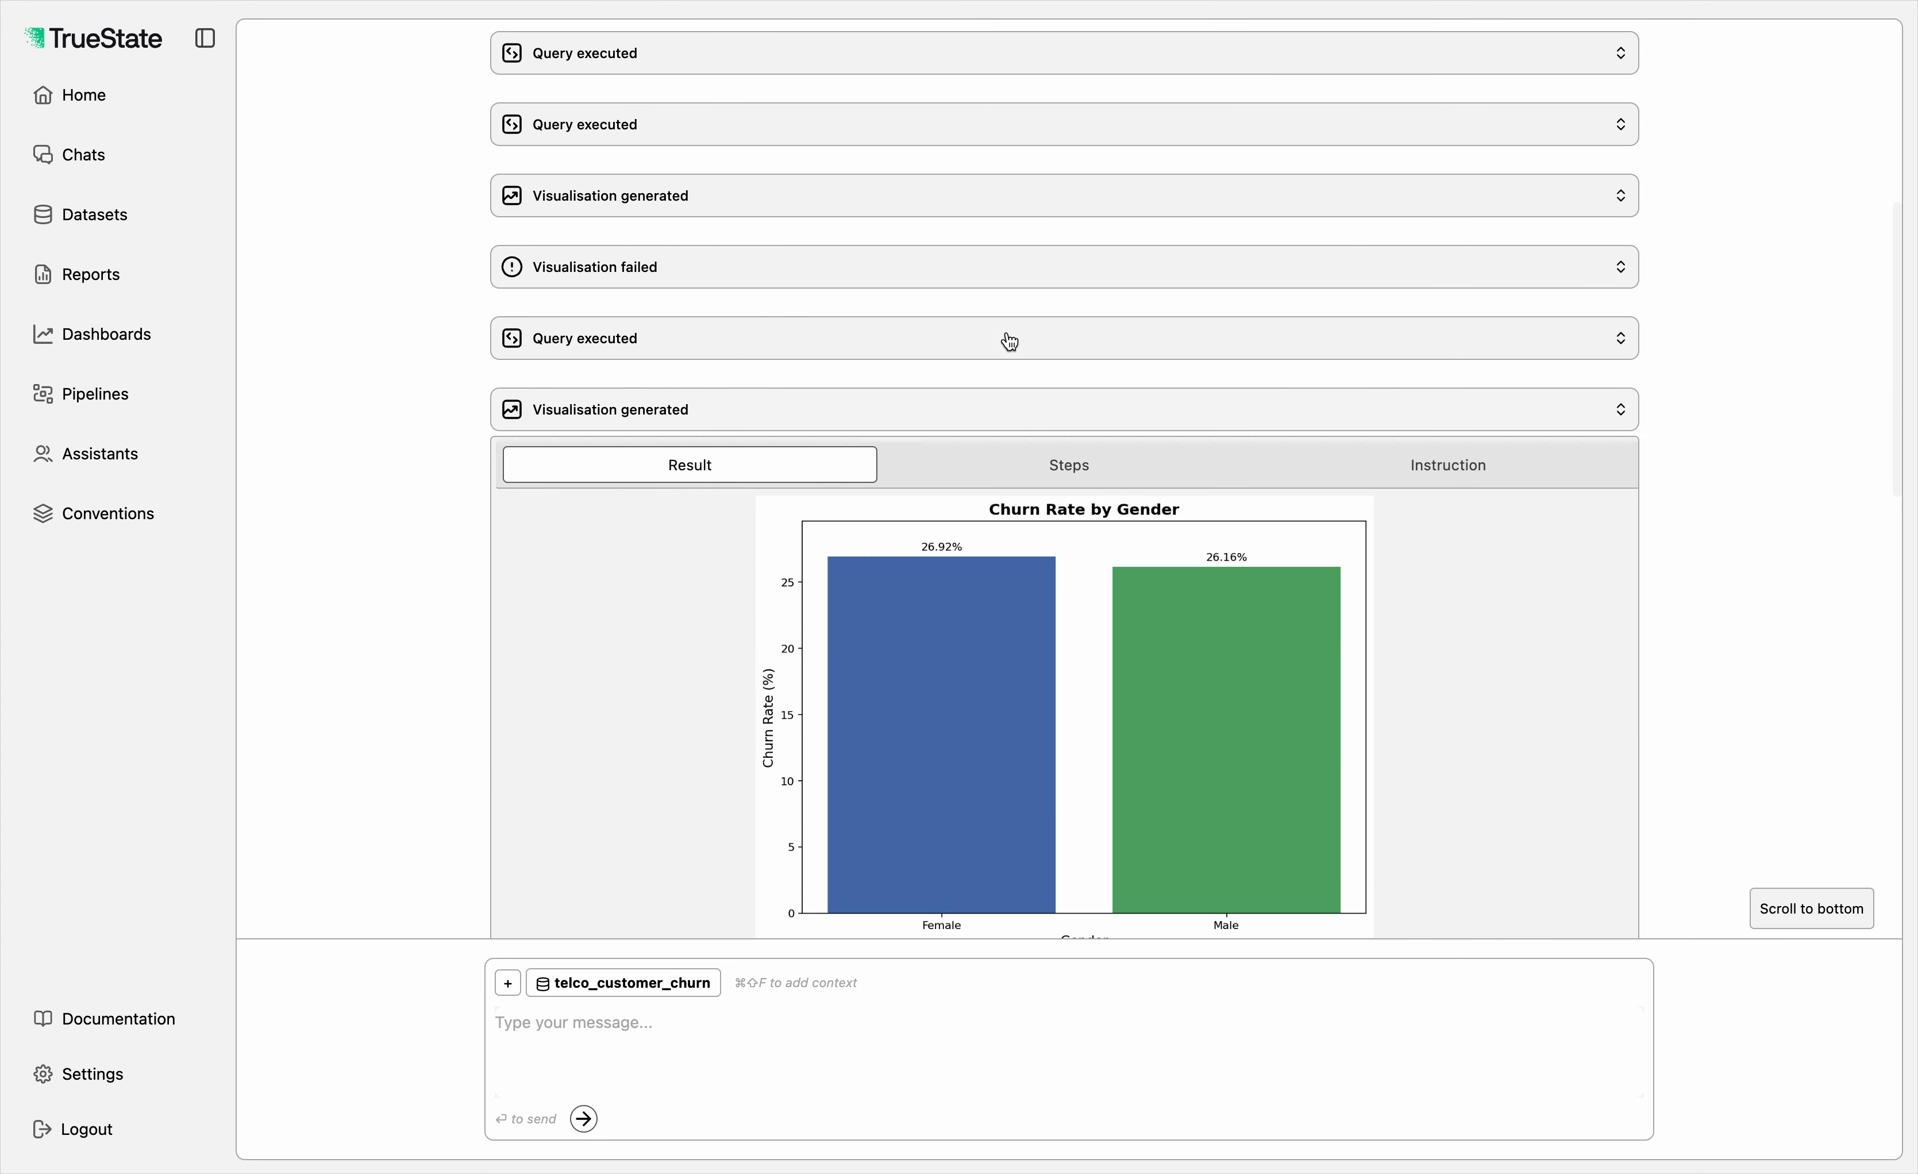
{"action": "left_click", "coordinate": [895, 194]}
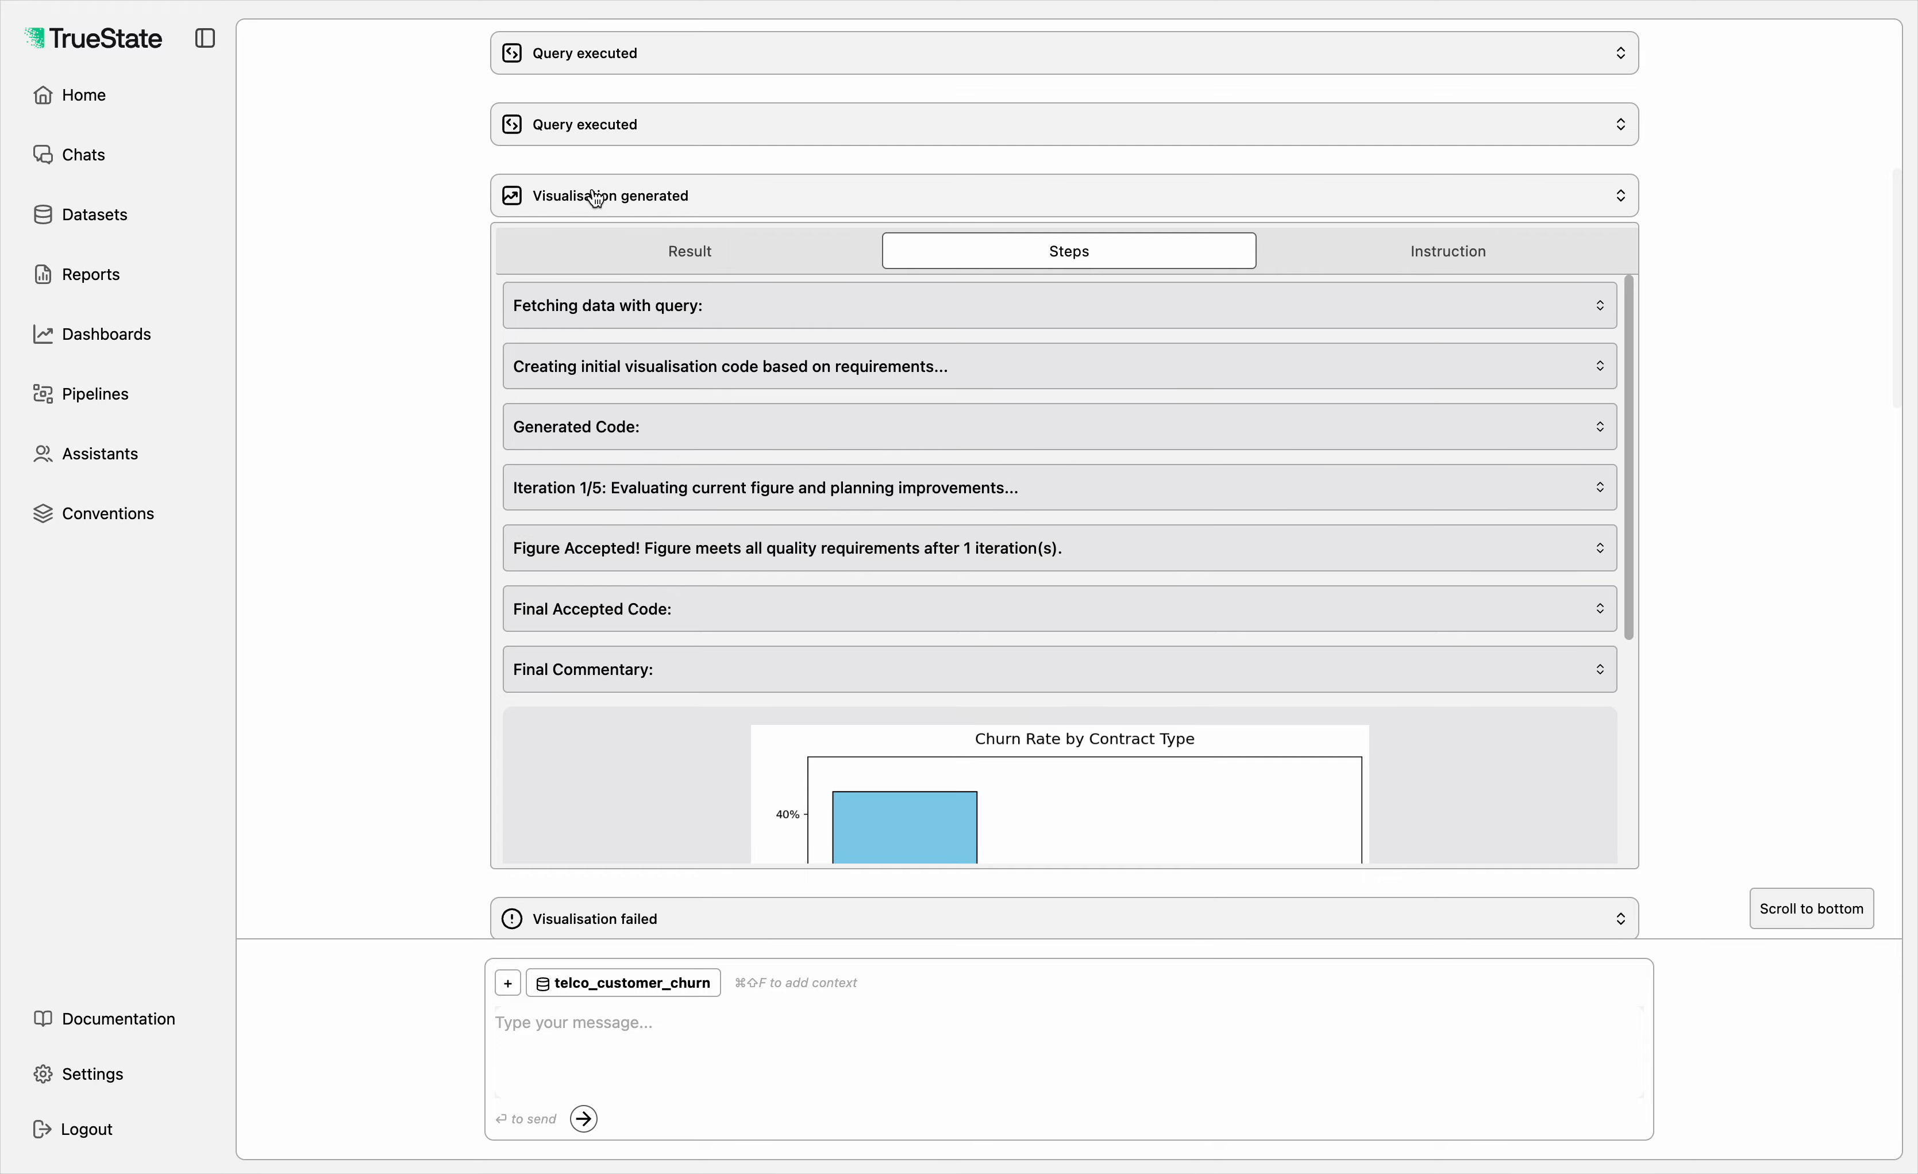
{"action": "left_click", "coordinate": [634, 249]}
Step: Display the result charts of the remaining two visualisations, churn rate by payment method and by tenure bucket
{"action": "scroll", "coordinate": [634, 248], "scroll_direction": "down", "scroll_amount": 15}
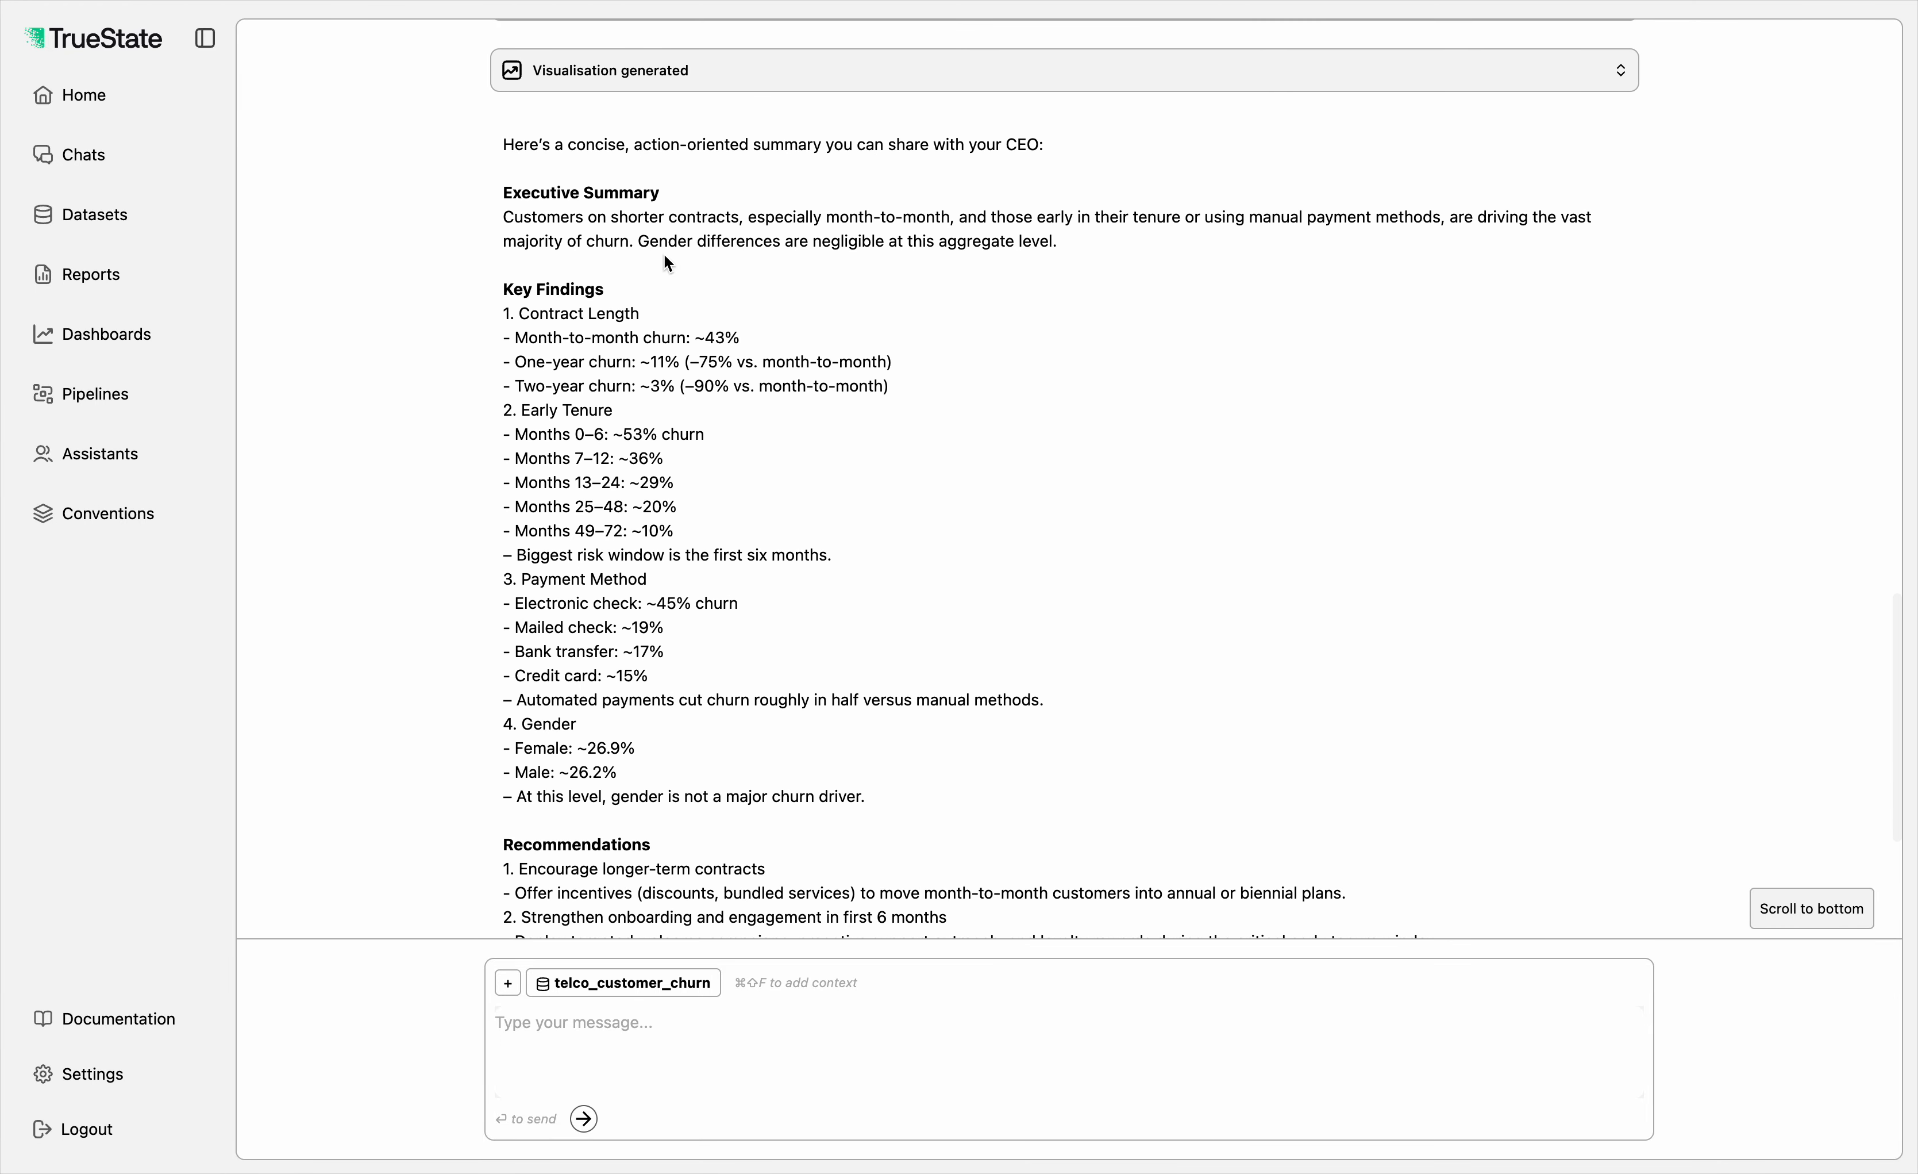
{"action": "left_click", "coordinate": [674, 64]}
{"action": "left_click", "coordinate": [555, 126]}
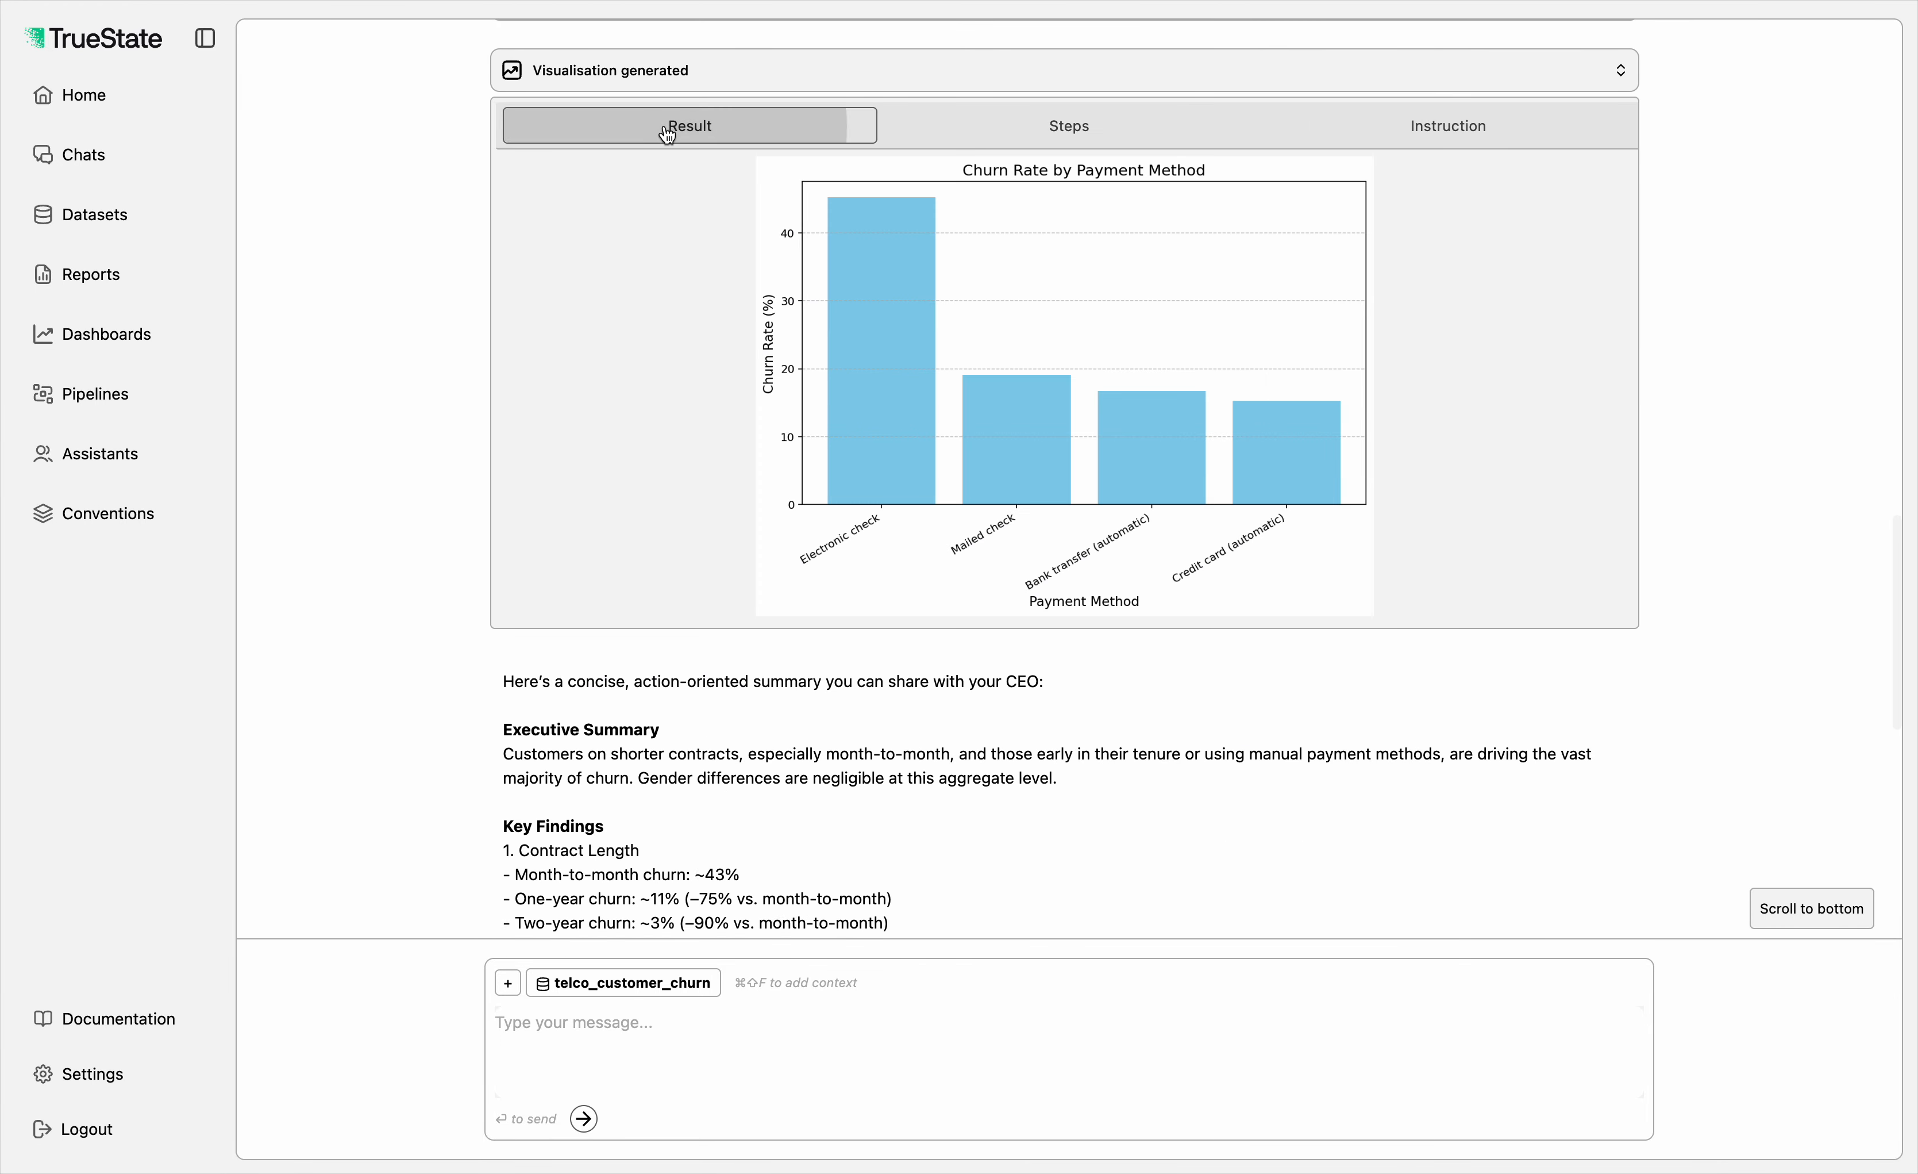
{"action": "scroll", "coordinate": [540, 240], "scroll_direction": "up", "scroll_amount": 1}
{"action": "scroll", "coordinate": [540, 240], "scroll_direction": "up", "scroll_amount": 2}
{"action": "left_click", "coordinate": [591, 288]}
{"action": "left_click", "coordinate": [664, 339]}
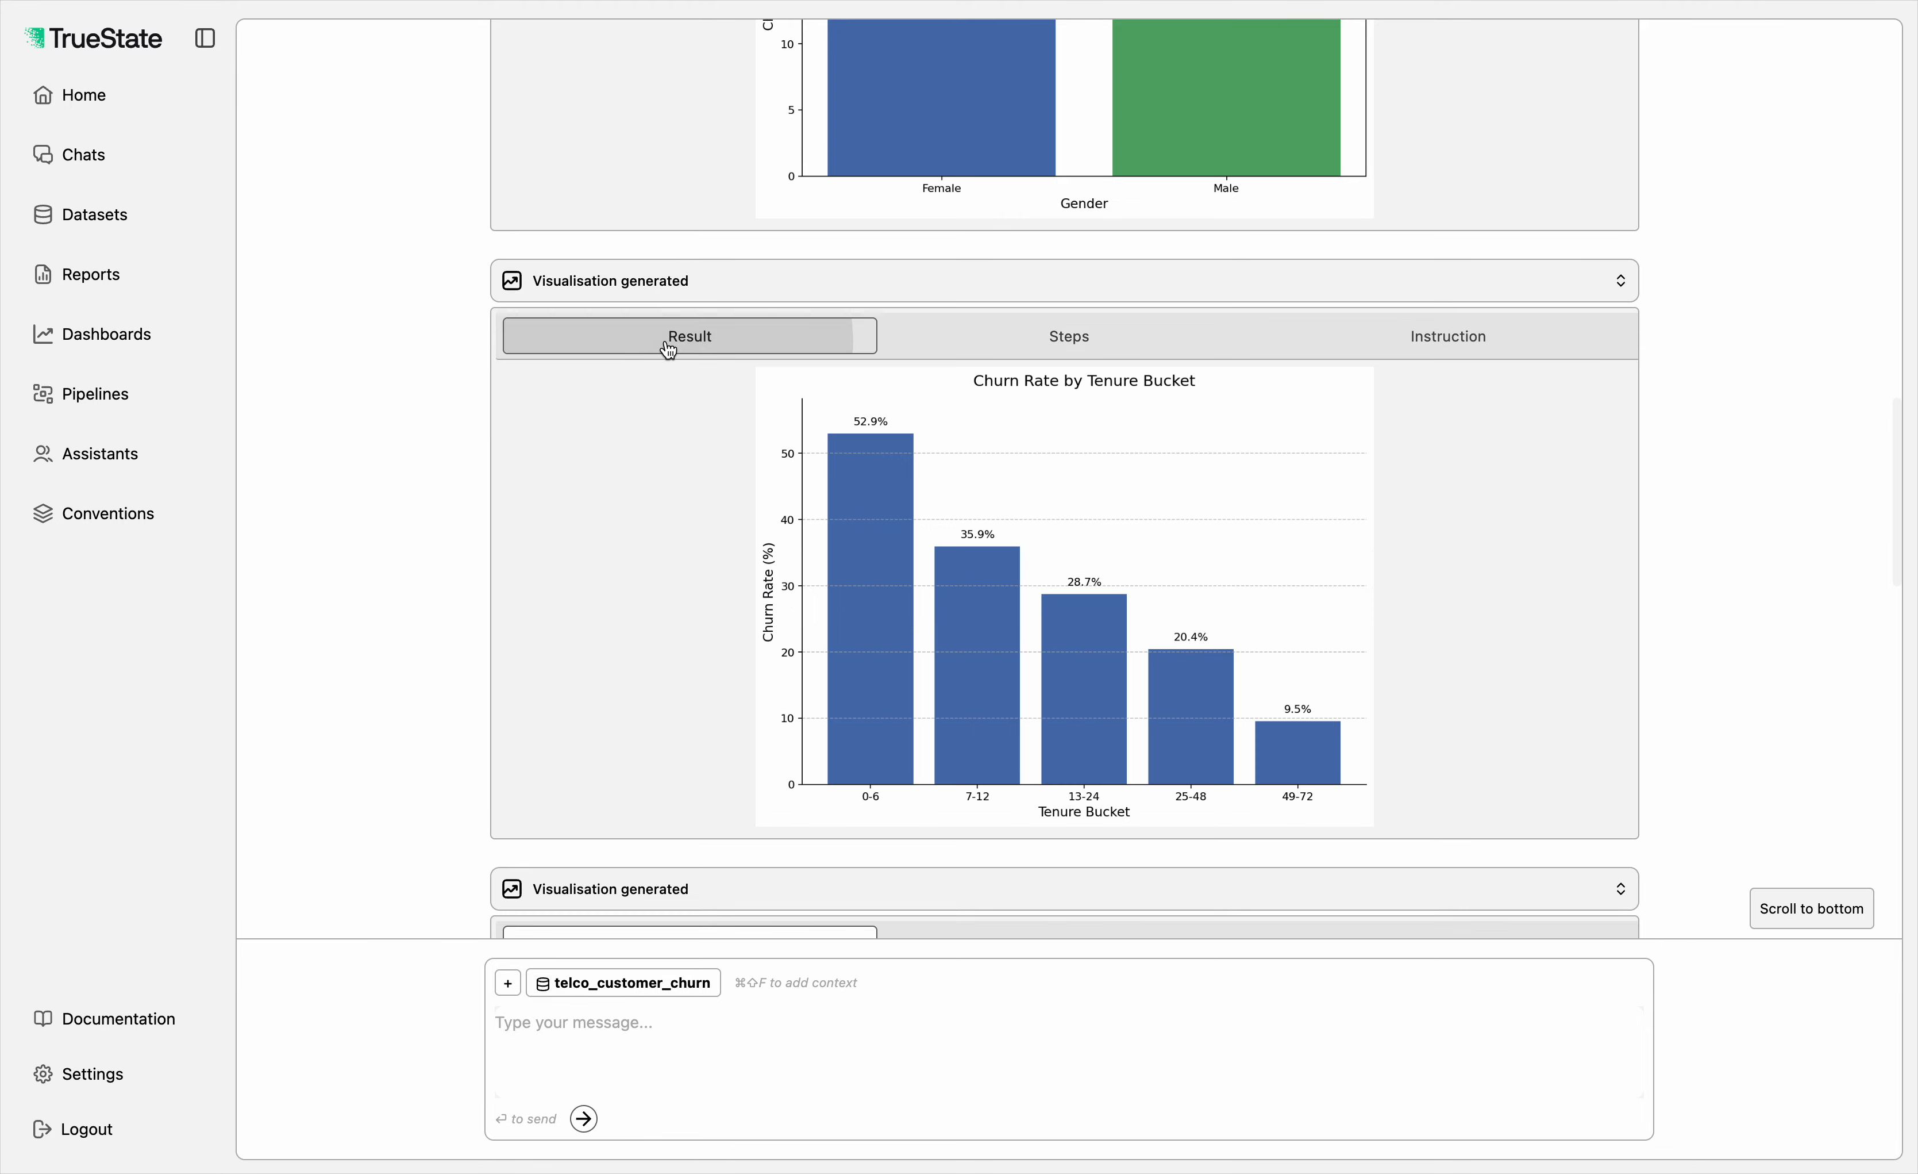
Step: Review the payment method chart together with the executive summary and key findings below it
{"action": "scroll", "coordinate": [340, 508], "scroll_direction": "down", "scroll_amount": 1}
{"action": "scroll", "coordinate": [340, 508], "scroll_direction": "down", "scroll_amount": 10}
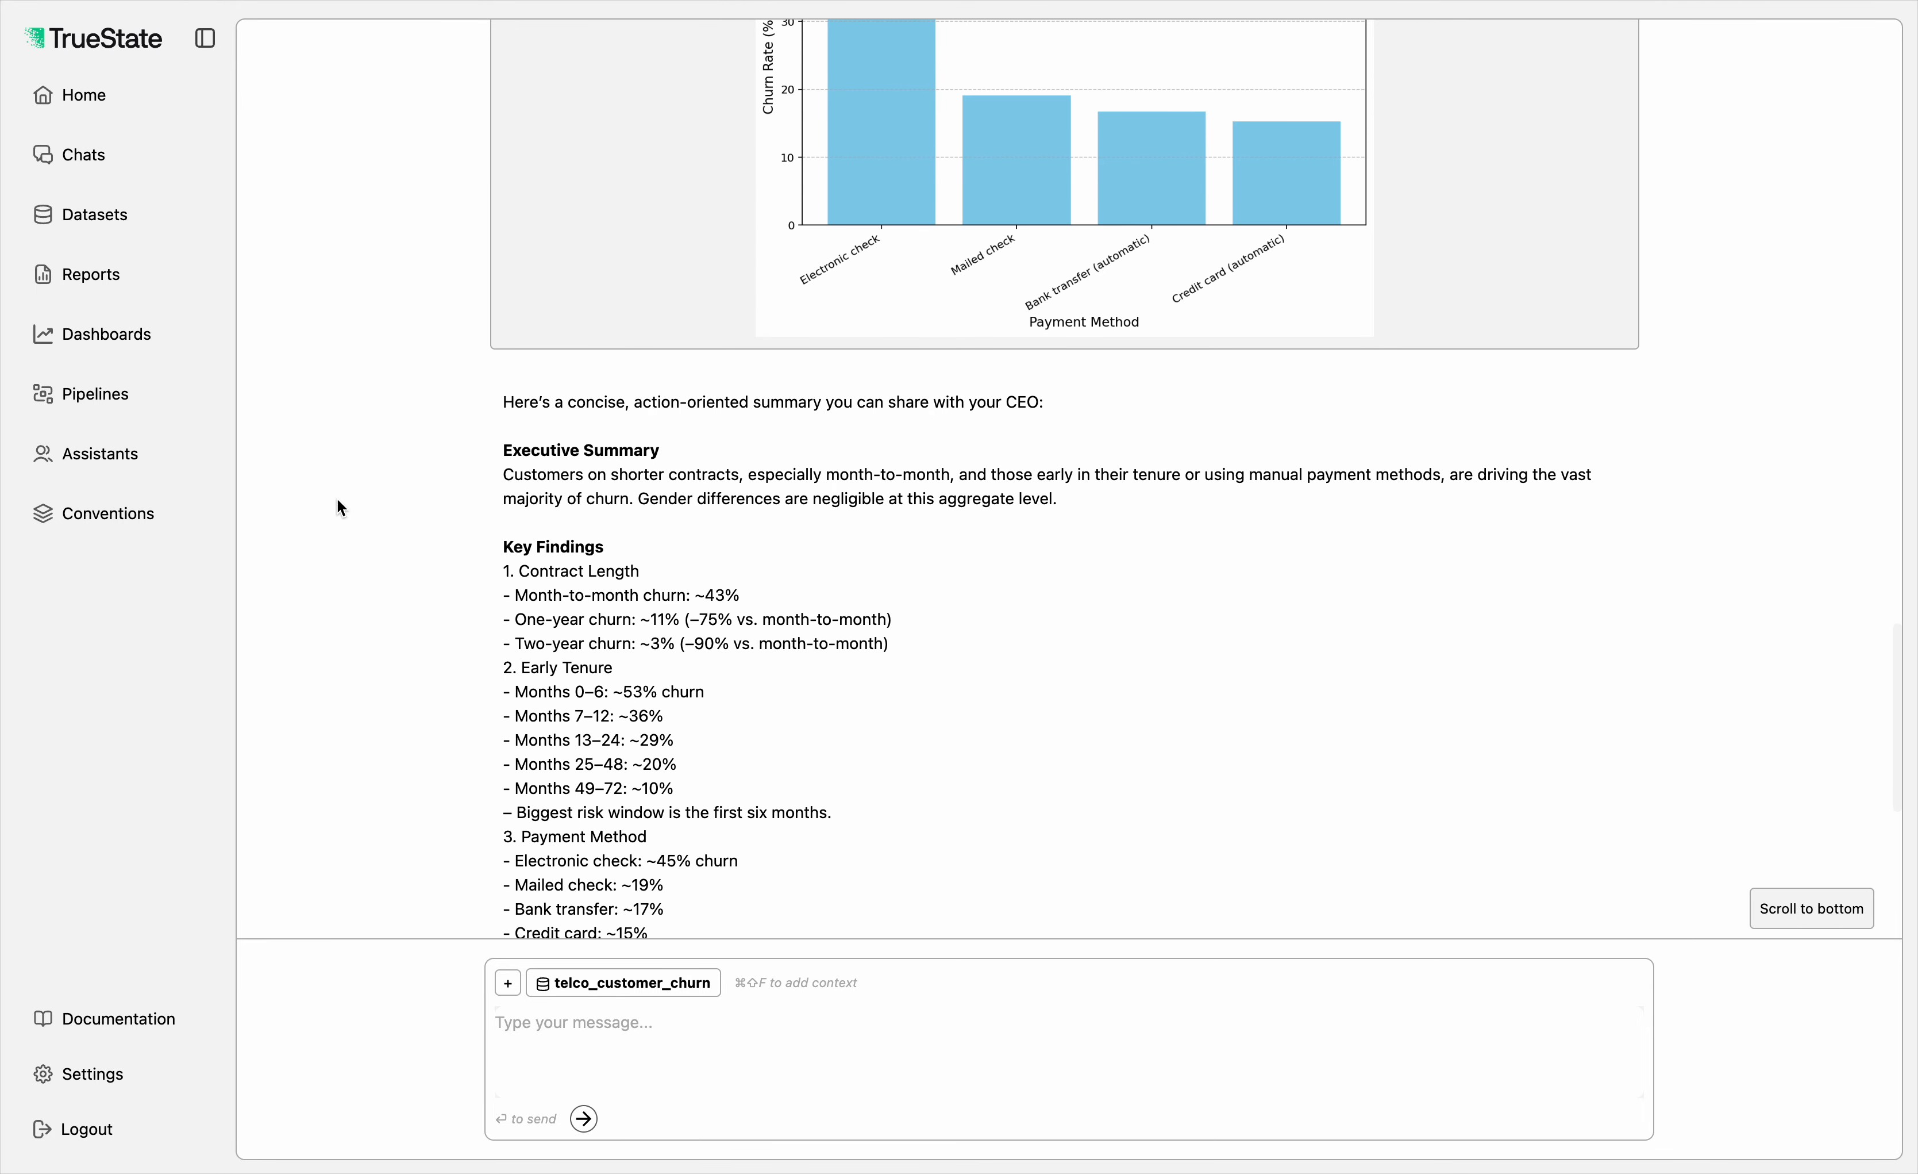
{"action": "scroll", "coordinate": [341, 508], "scroll_direction": "up", "scroll_amount": 3}
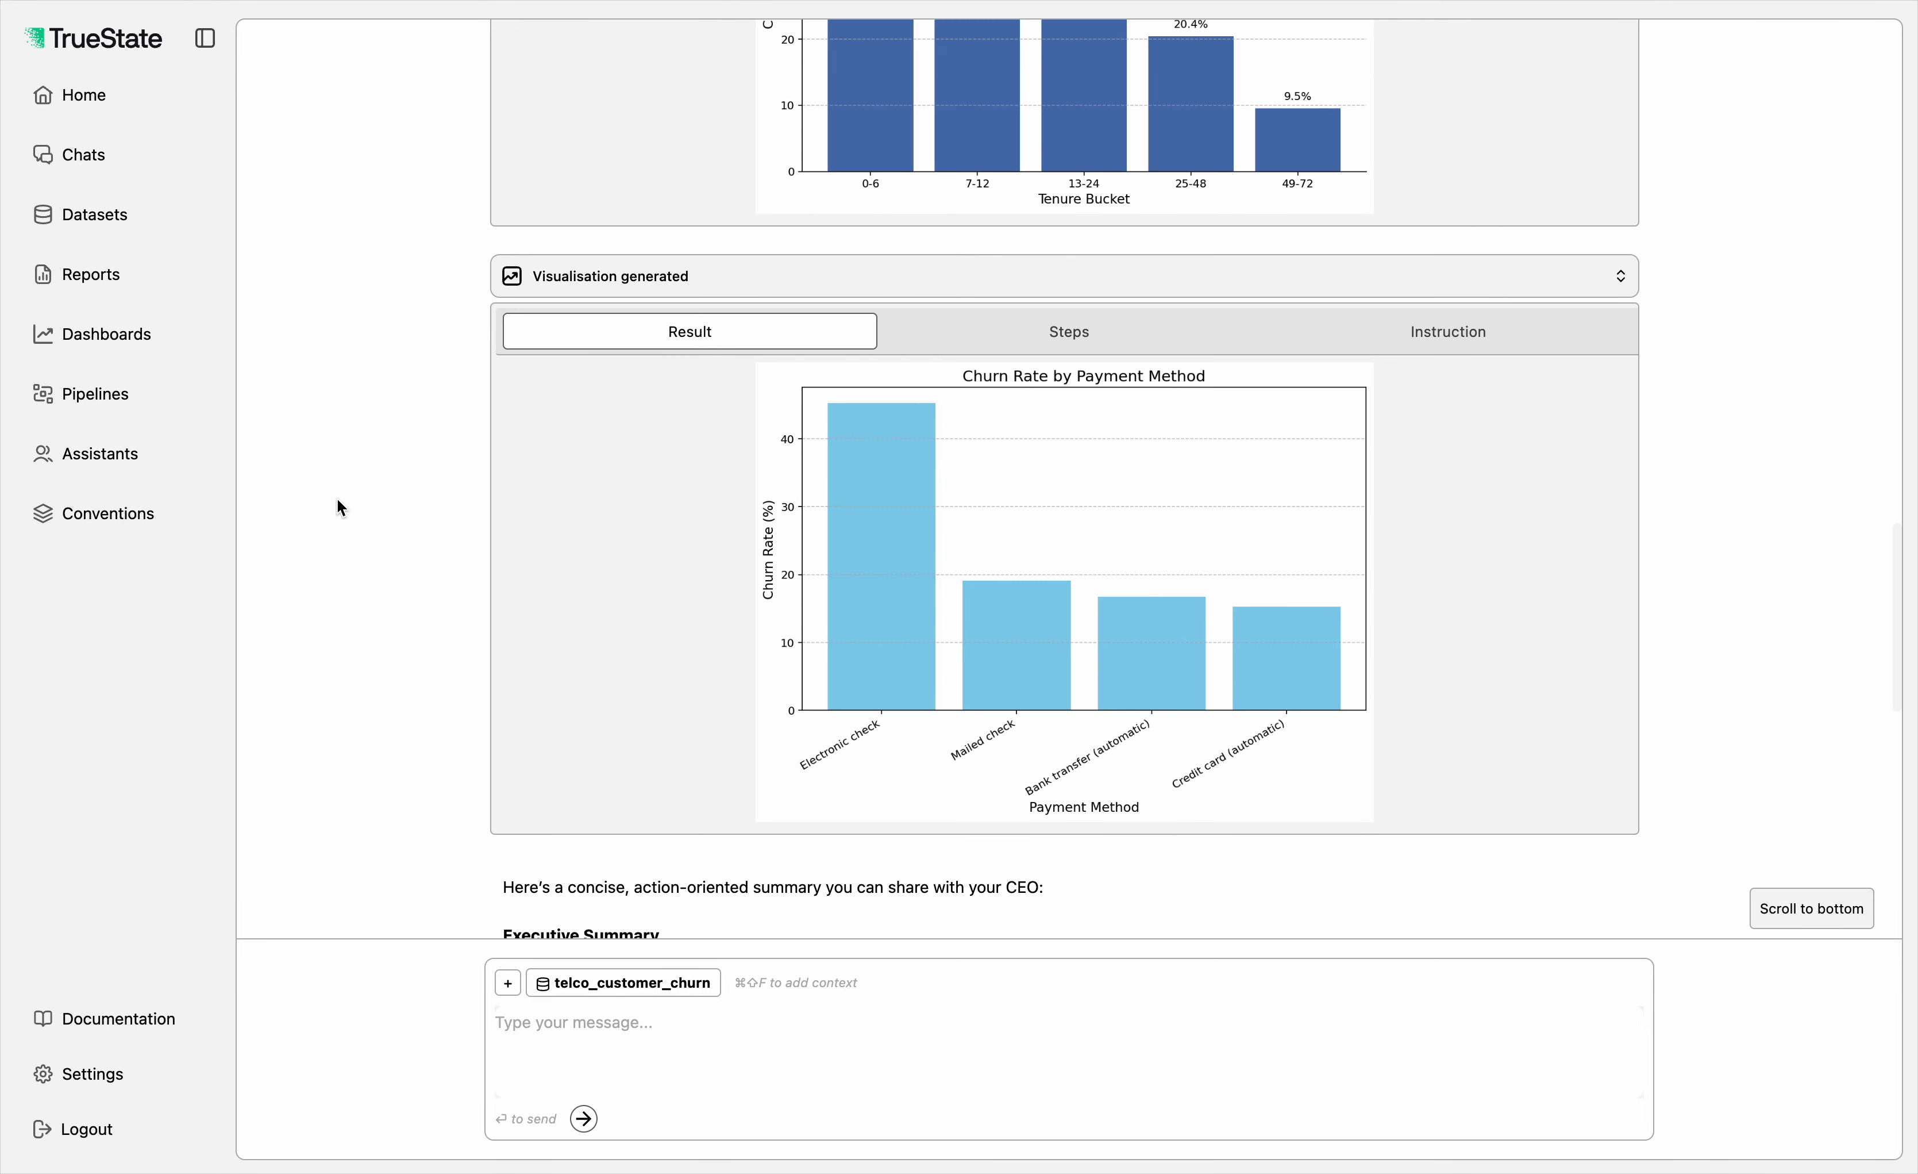
{"action": "scroll", "coordinate": [341, 508], "scroll_direction": "down", "scroll_amount": 4}
{"action": "scroll", "coordinate": [340, 508], "scroll_direction": "down", "scroll_amount": 1}
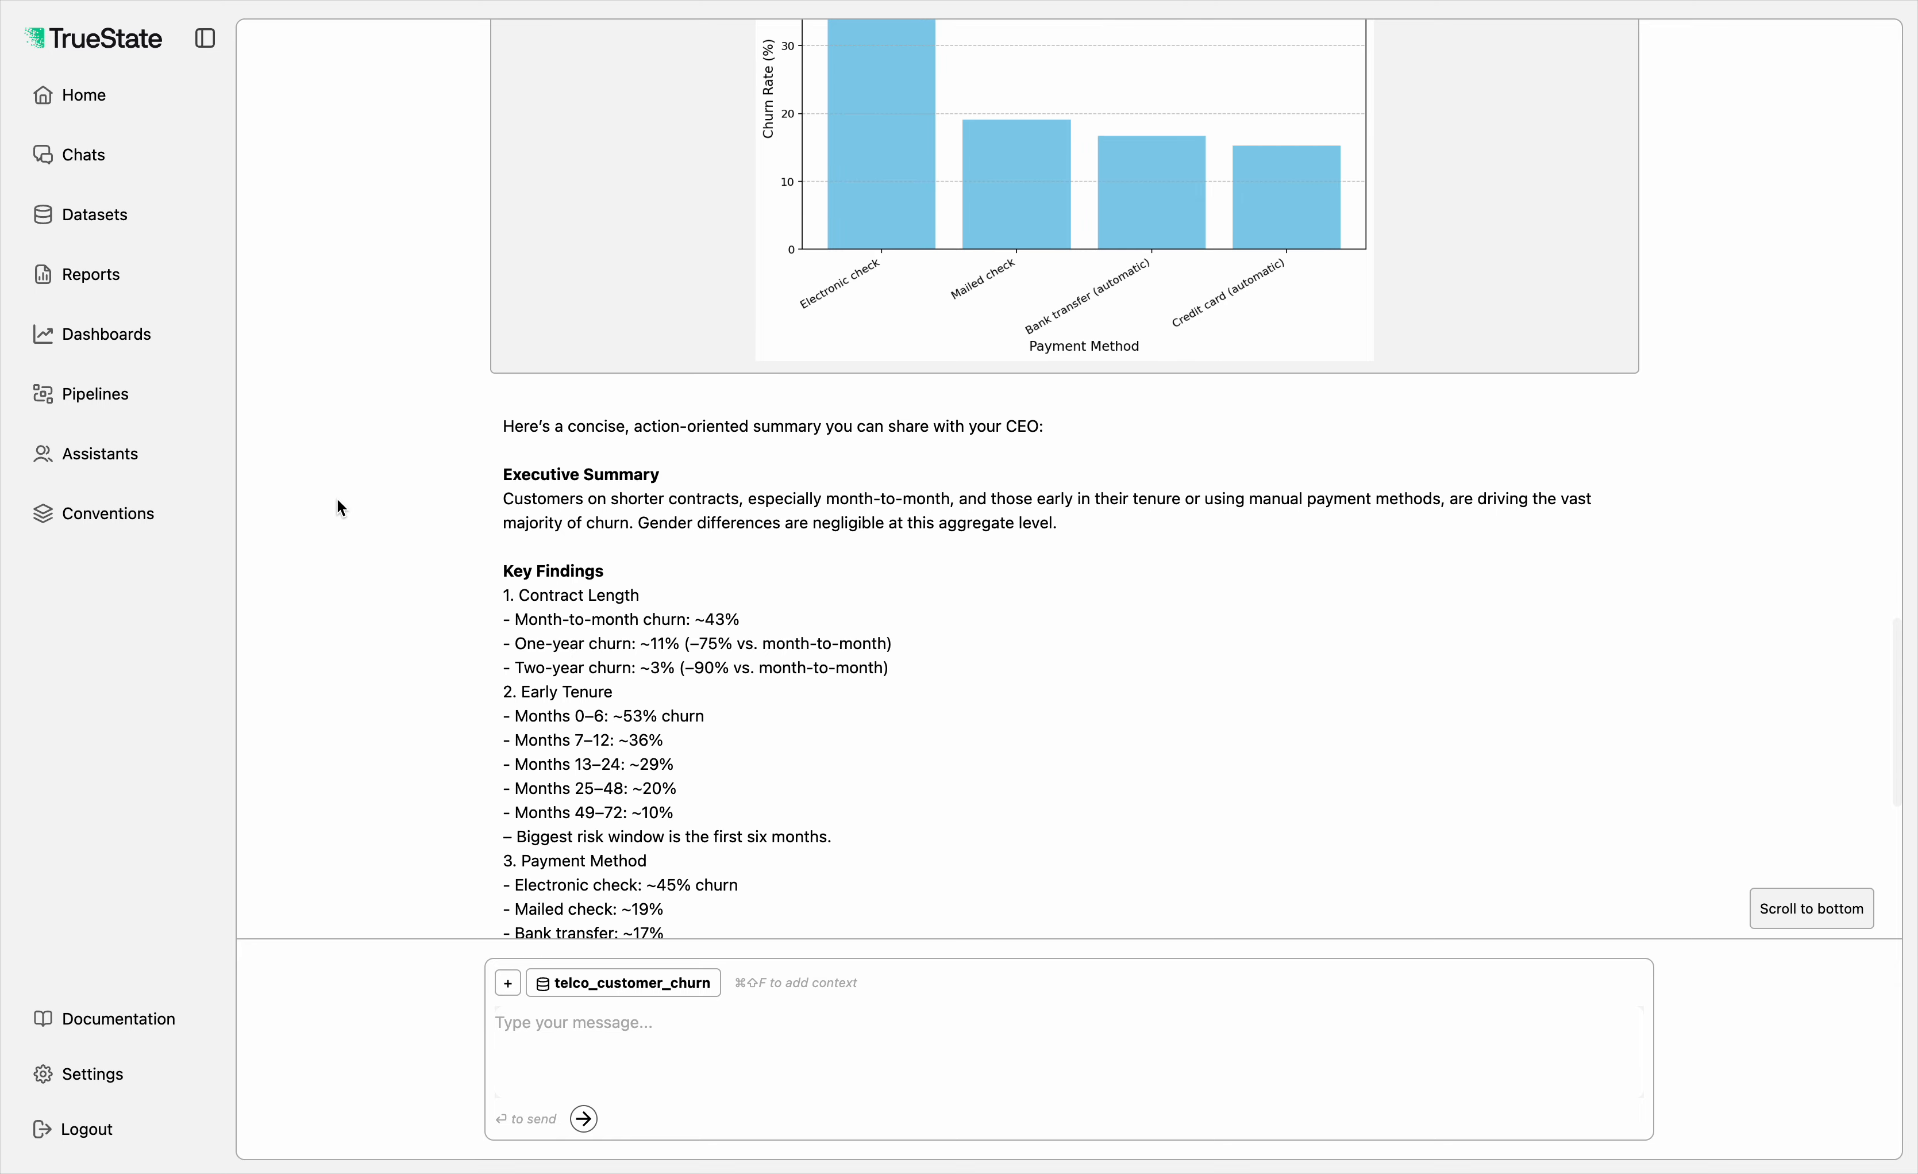
Step: Read through the rest of the churn summary and ask the assistant "Please can you write this up as a report"
{"action": "scroll", "coordinate": [336, 500], "scroll_direction": "down", "scroll_amount": 7}
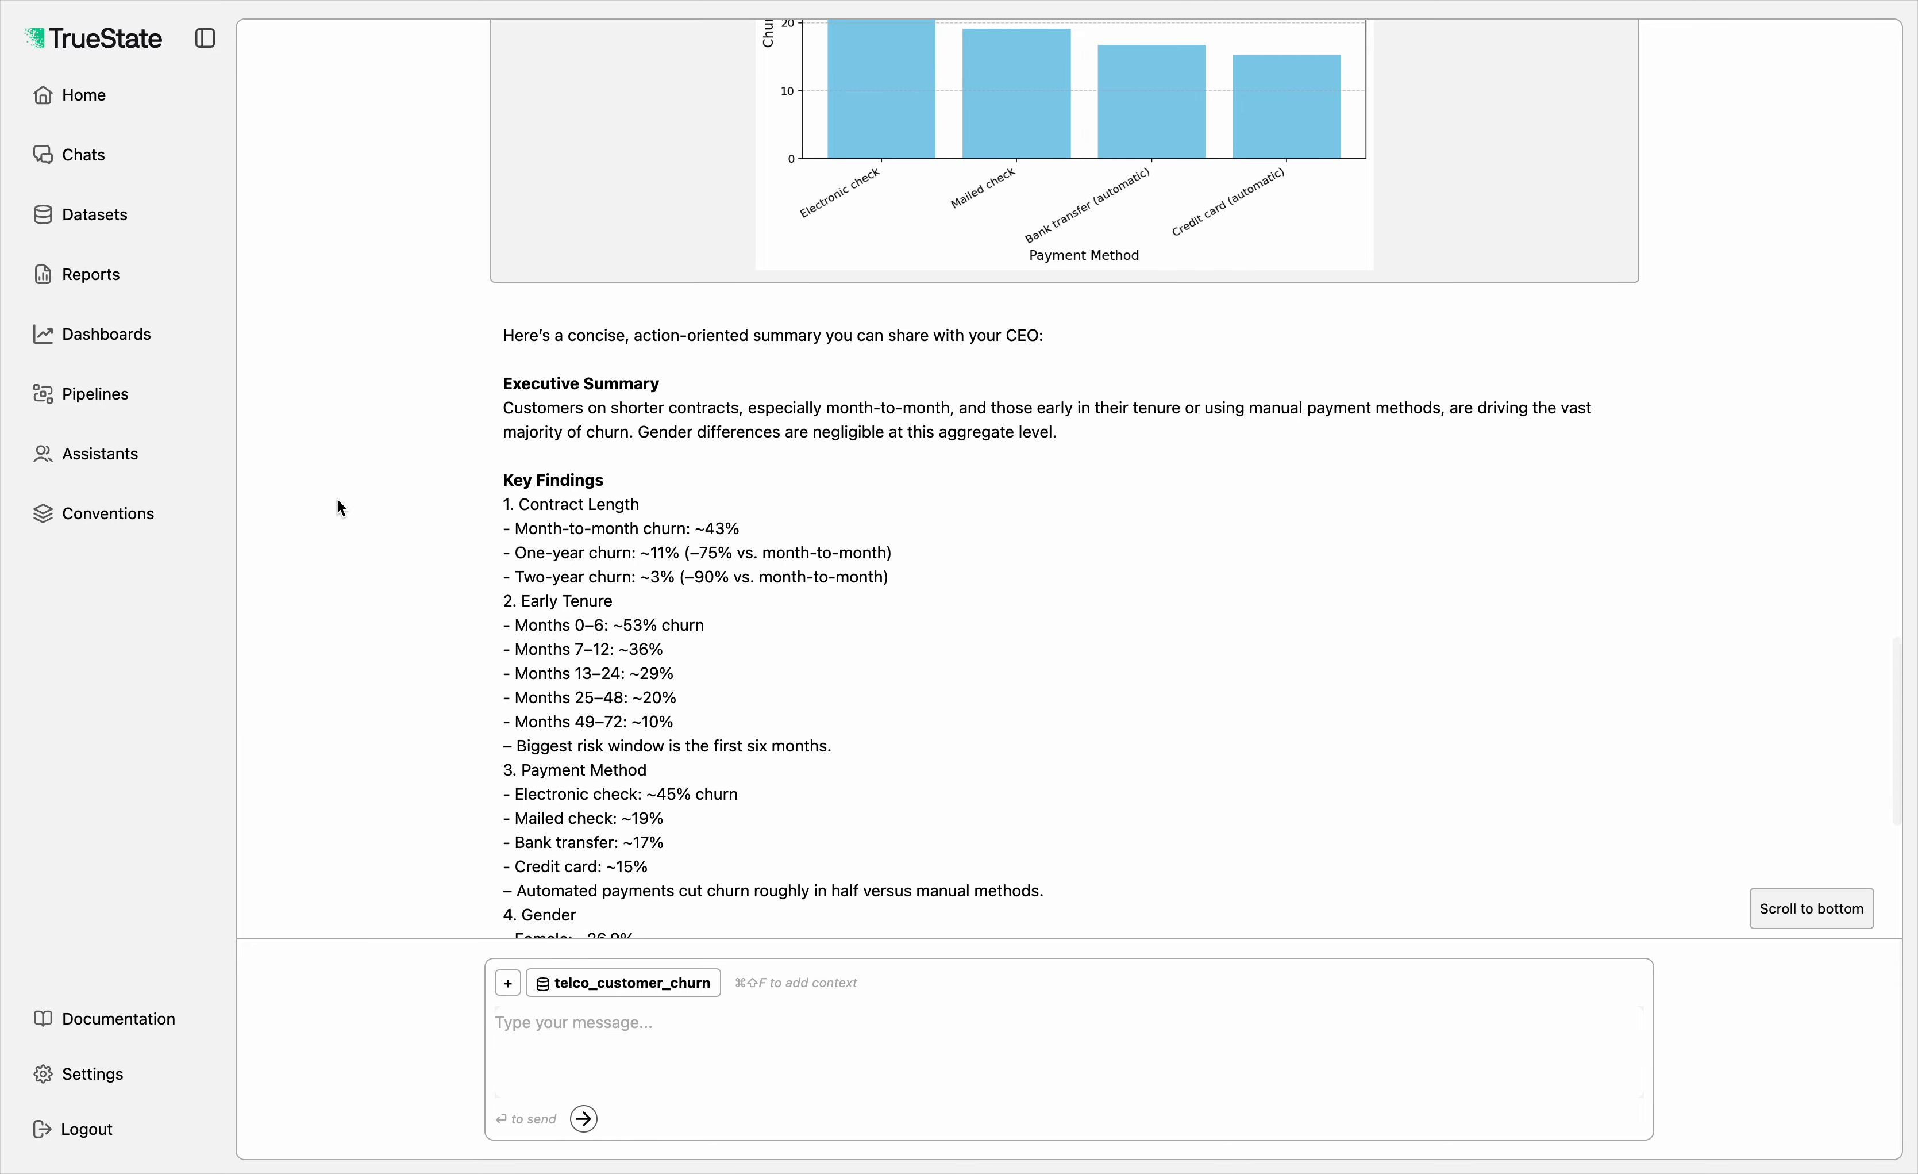
{"action": "scroll", "coordinate": [680, 653], "scroll_direction": "up", "scroll_amount": 5}
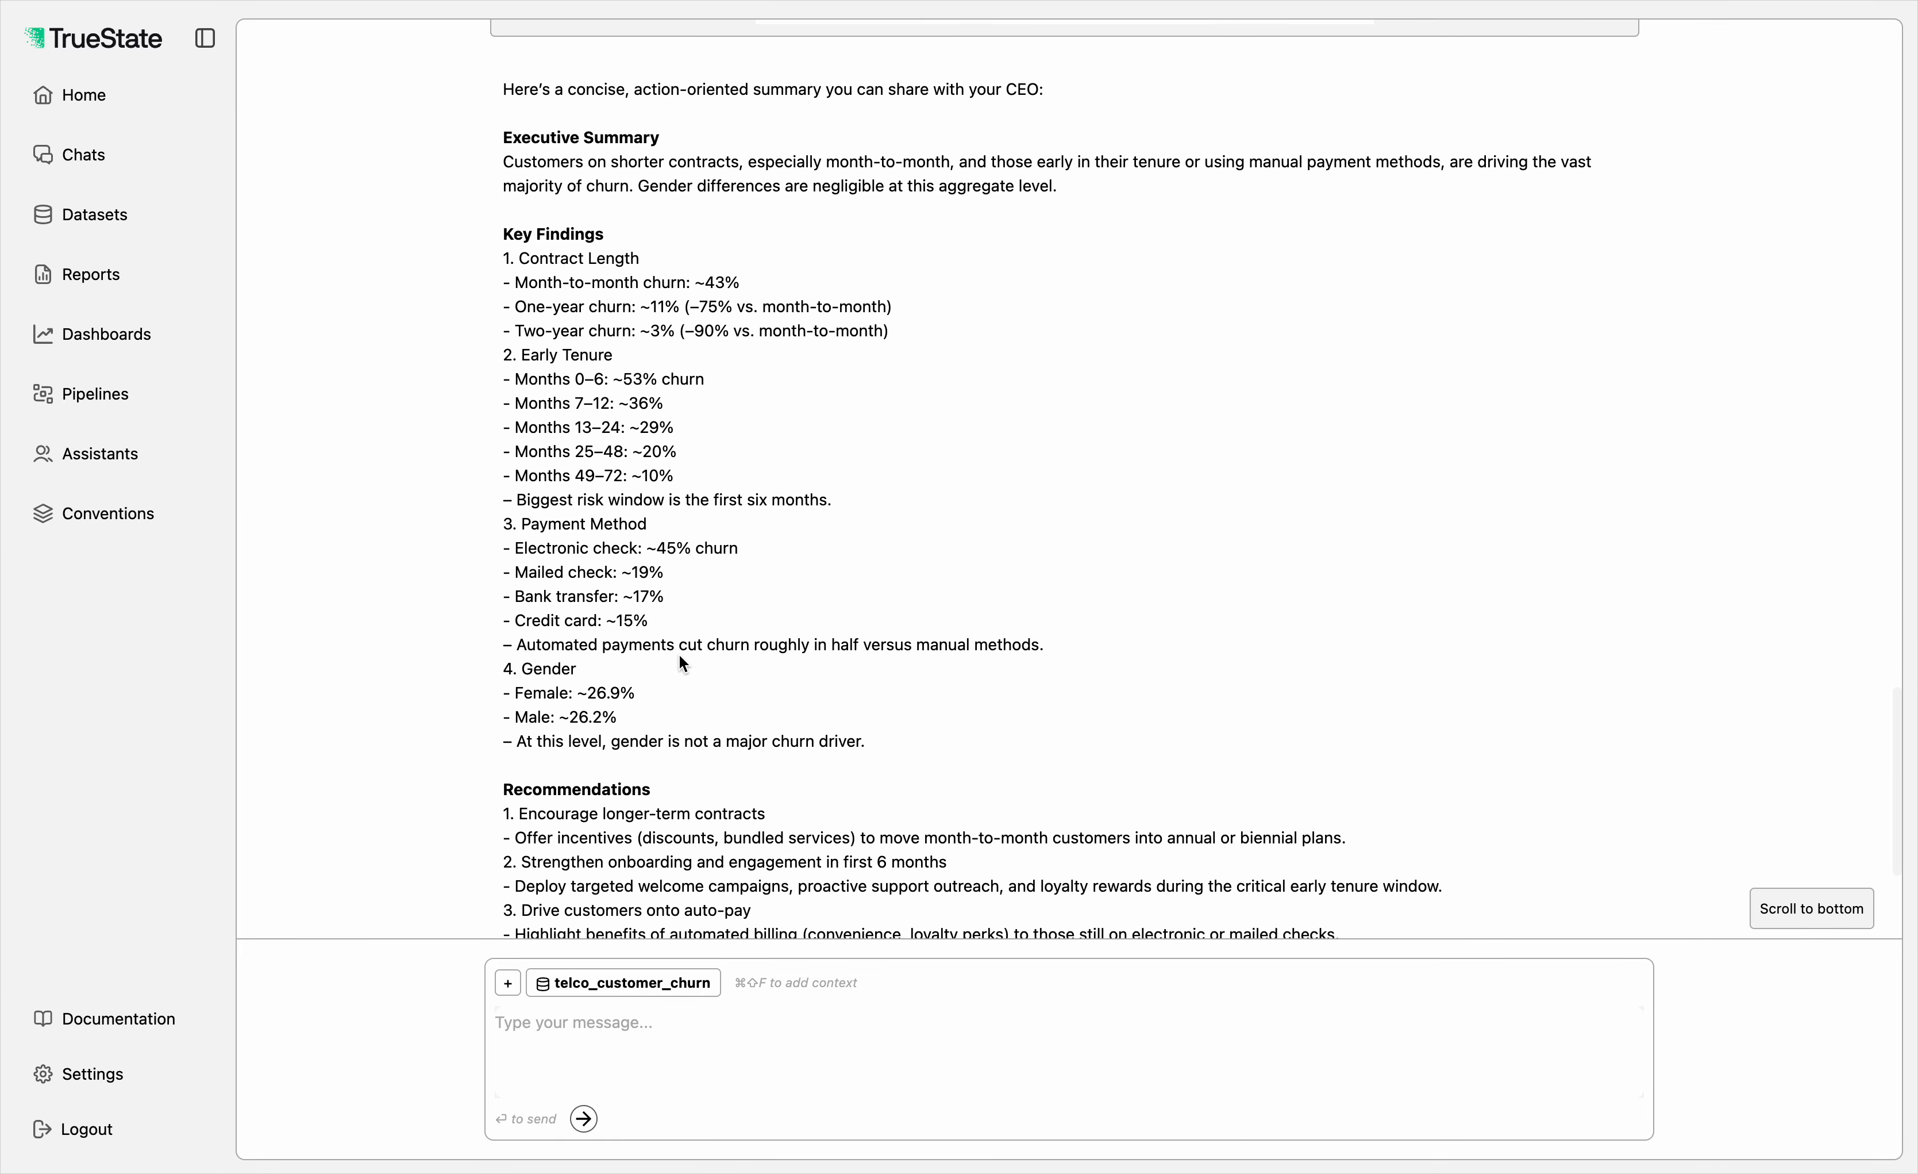
{"action": "scroll", "coordinate": [681, 653], "scroll_direction": "down", "scroll_amount": 6}
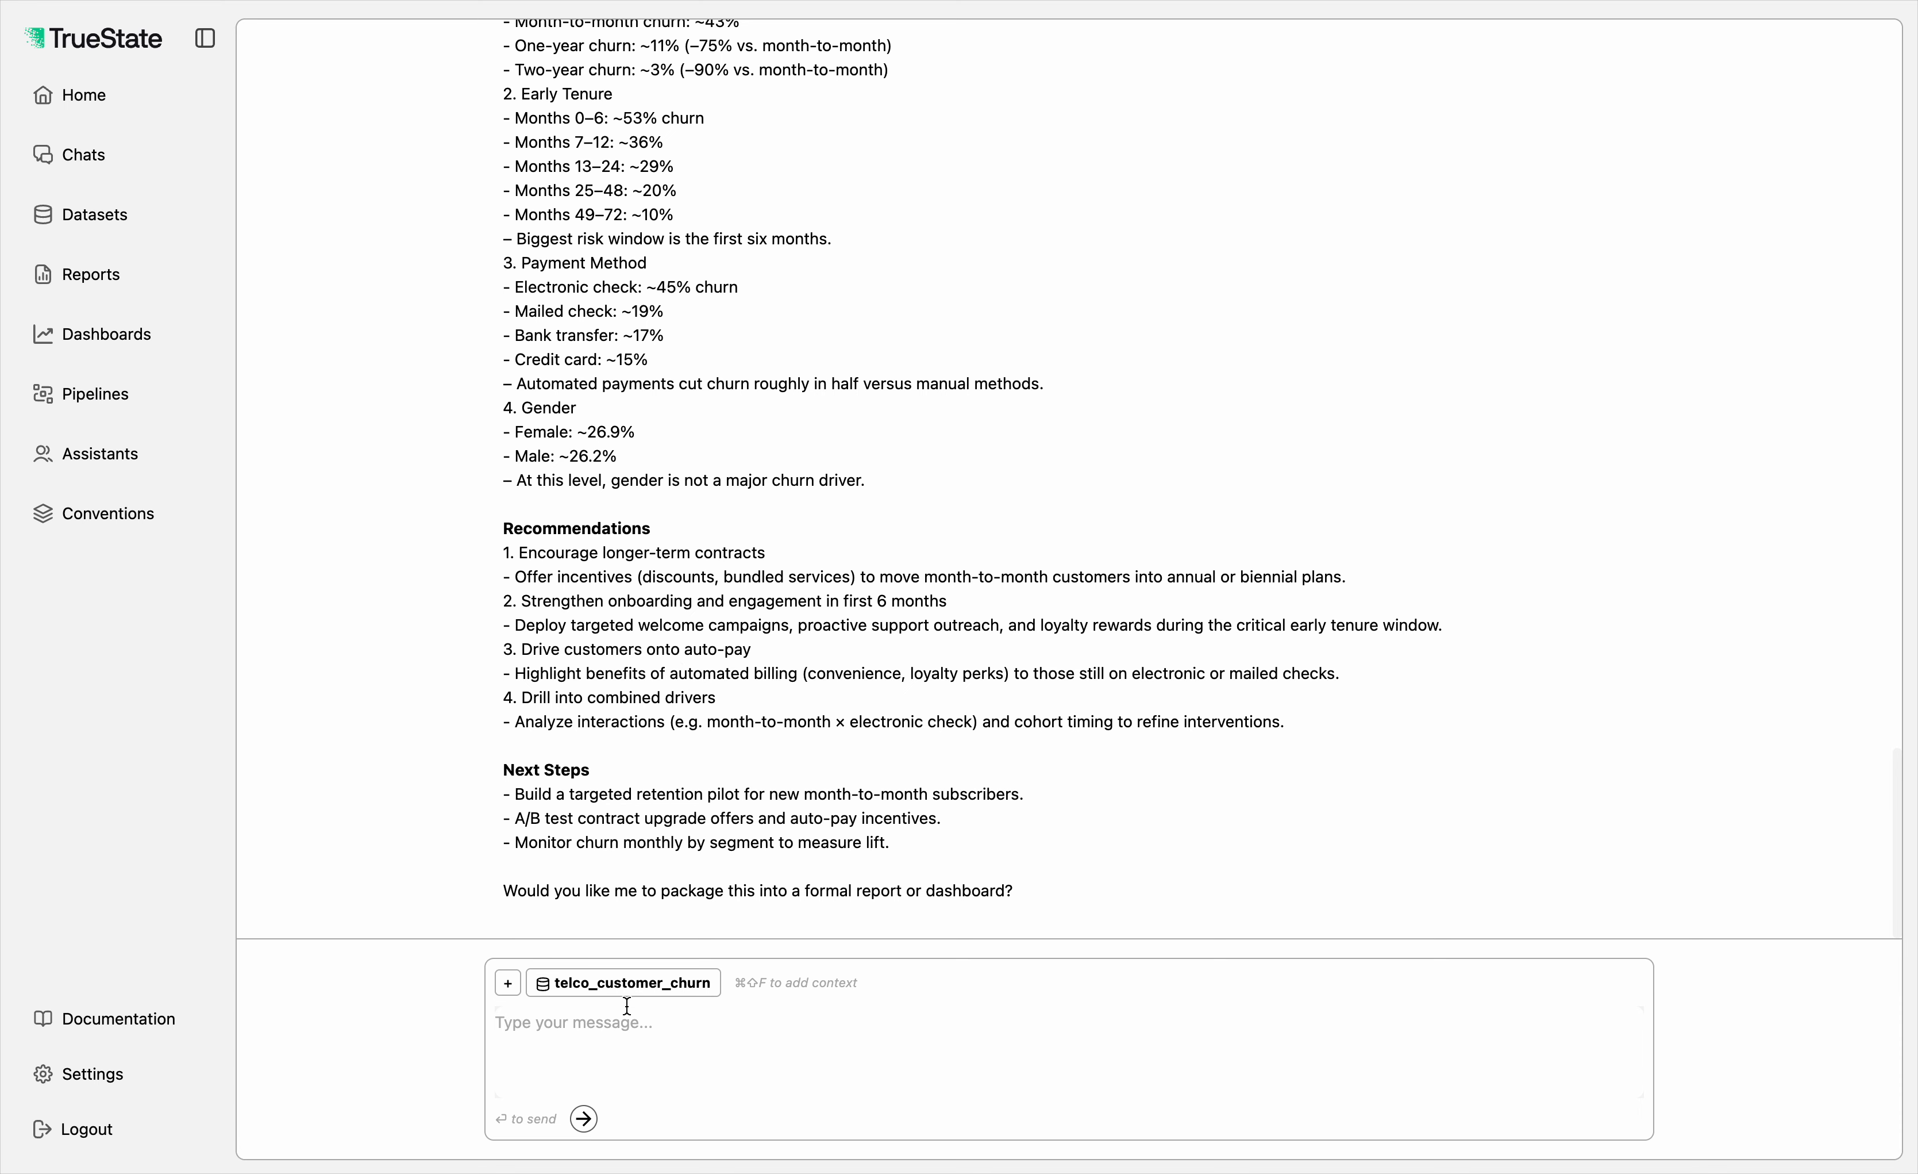
{"action": "type", "text": "Please can you write this up a s"}
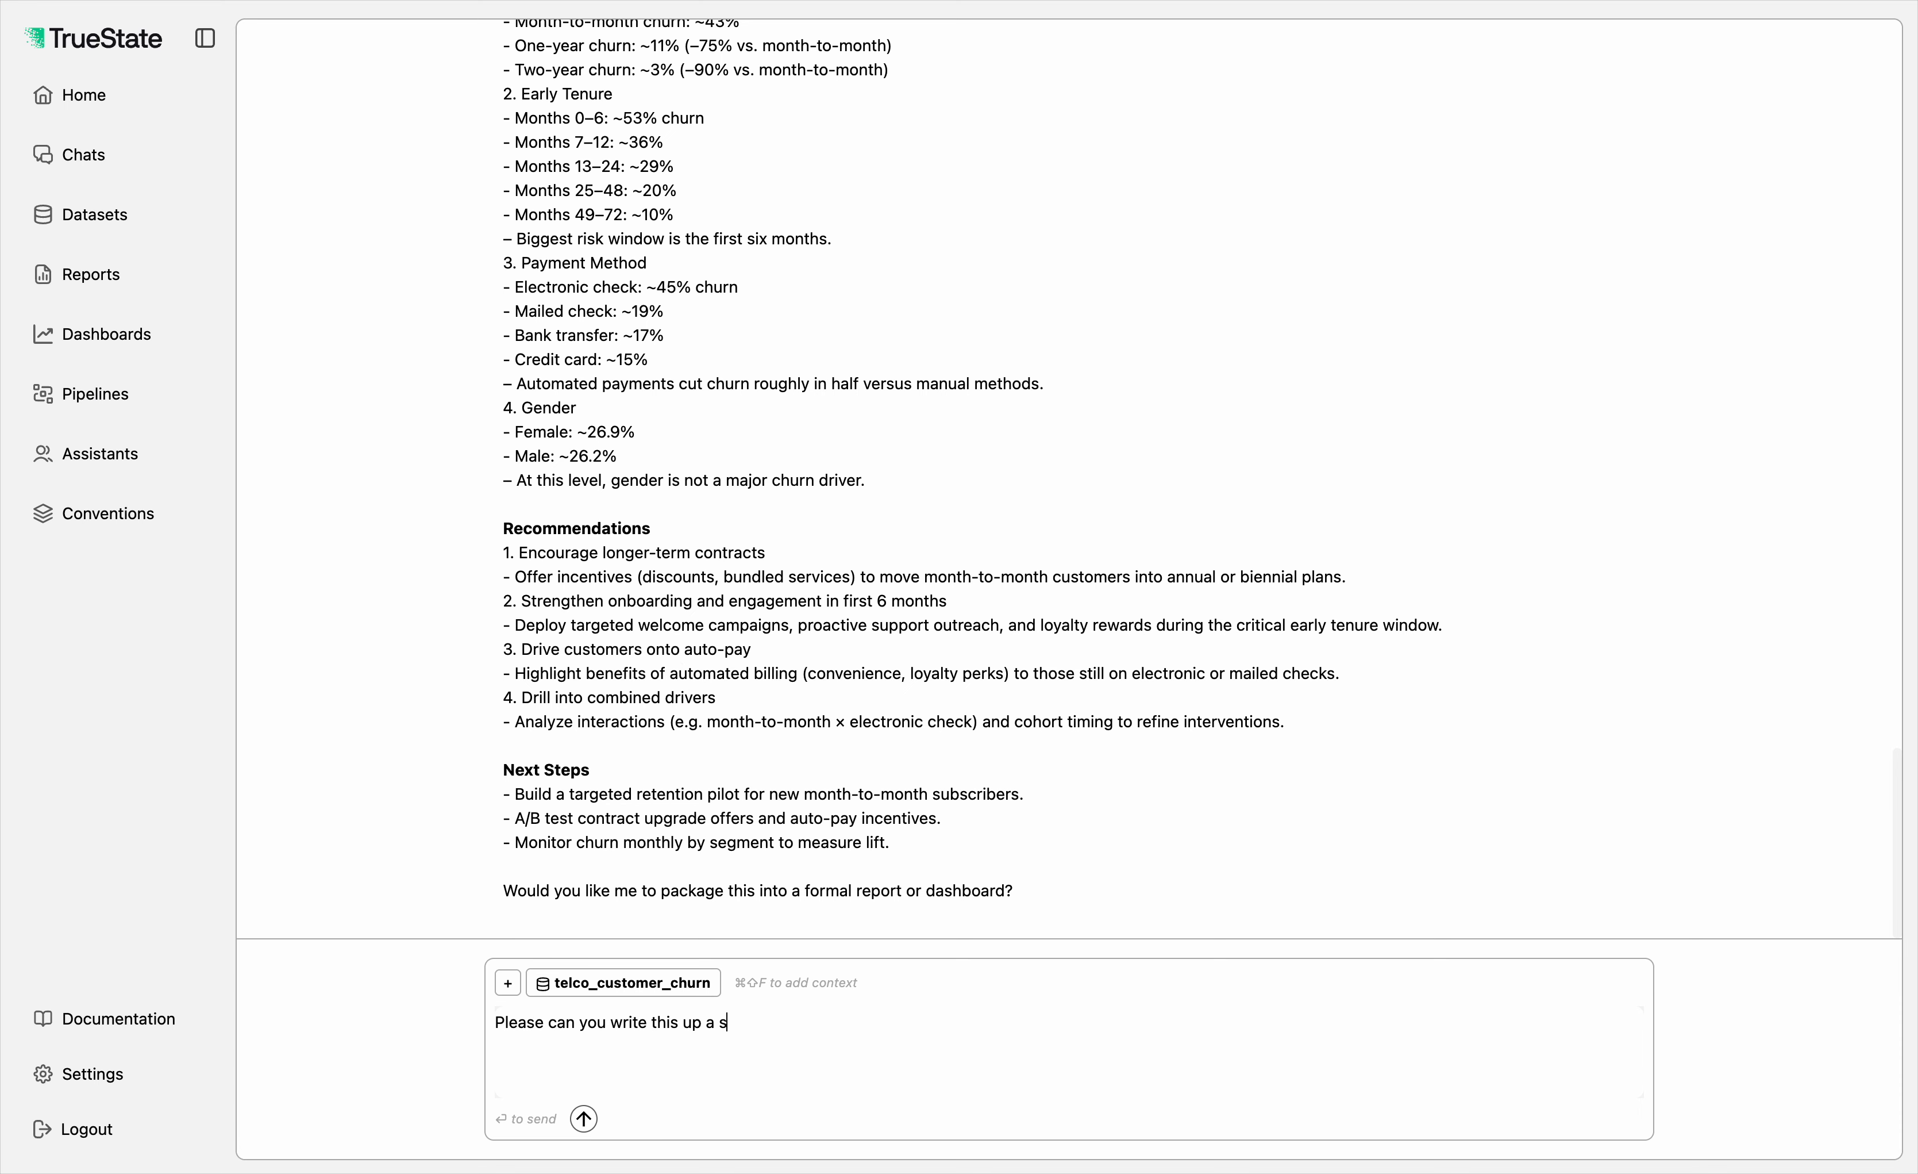
{"action": "key", "text": "BackSpace"}
{"action": "key", "text": "BackSpace"}
{"action": "key", "text": "BackSpace"}
{"action": "key", "text": "BackSpace"}
{"action": "type", "text": "as a report"}
{"action": "key", "text": "Return"}
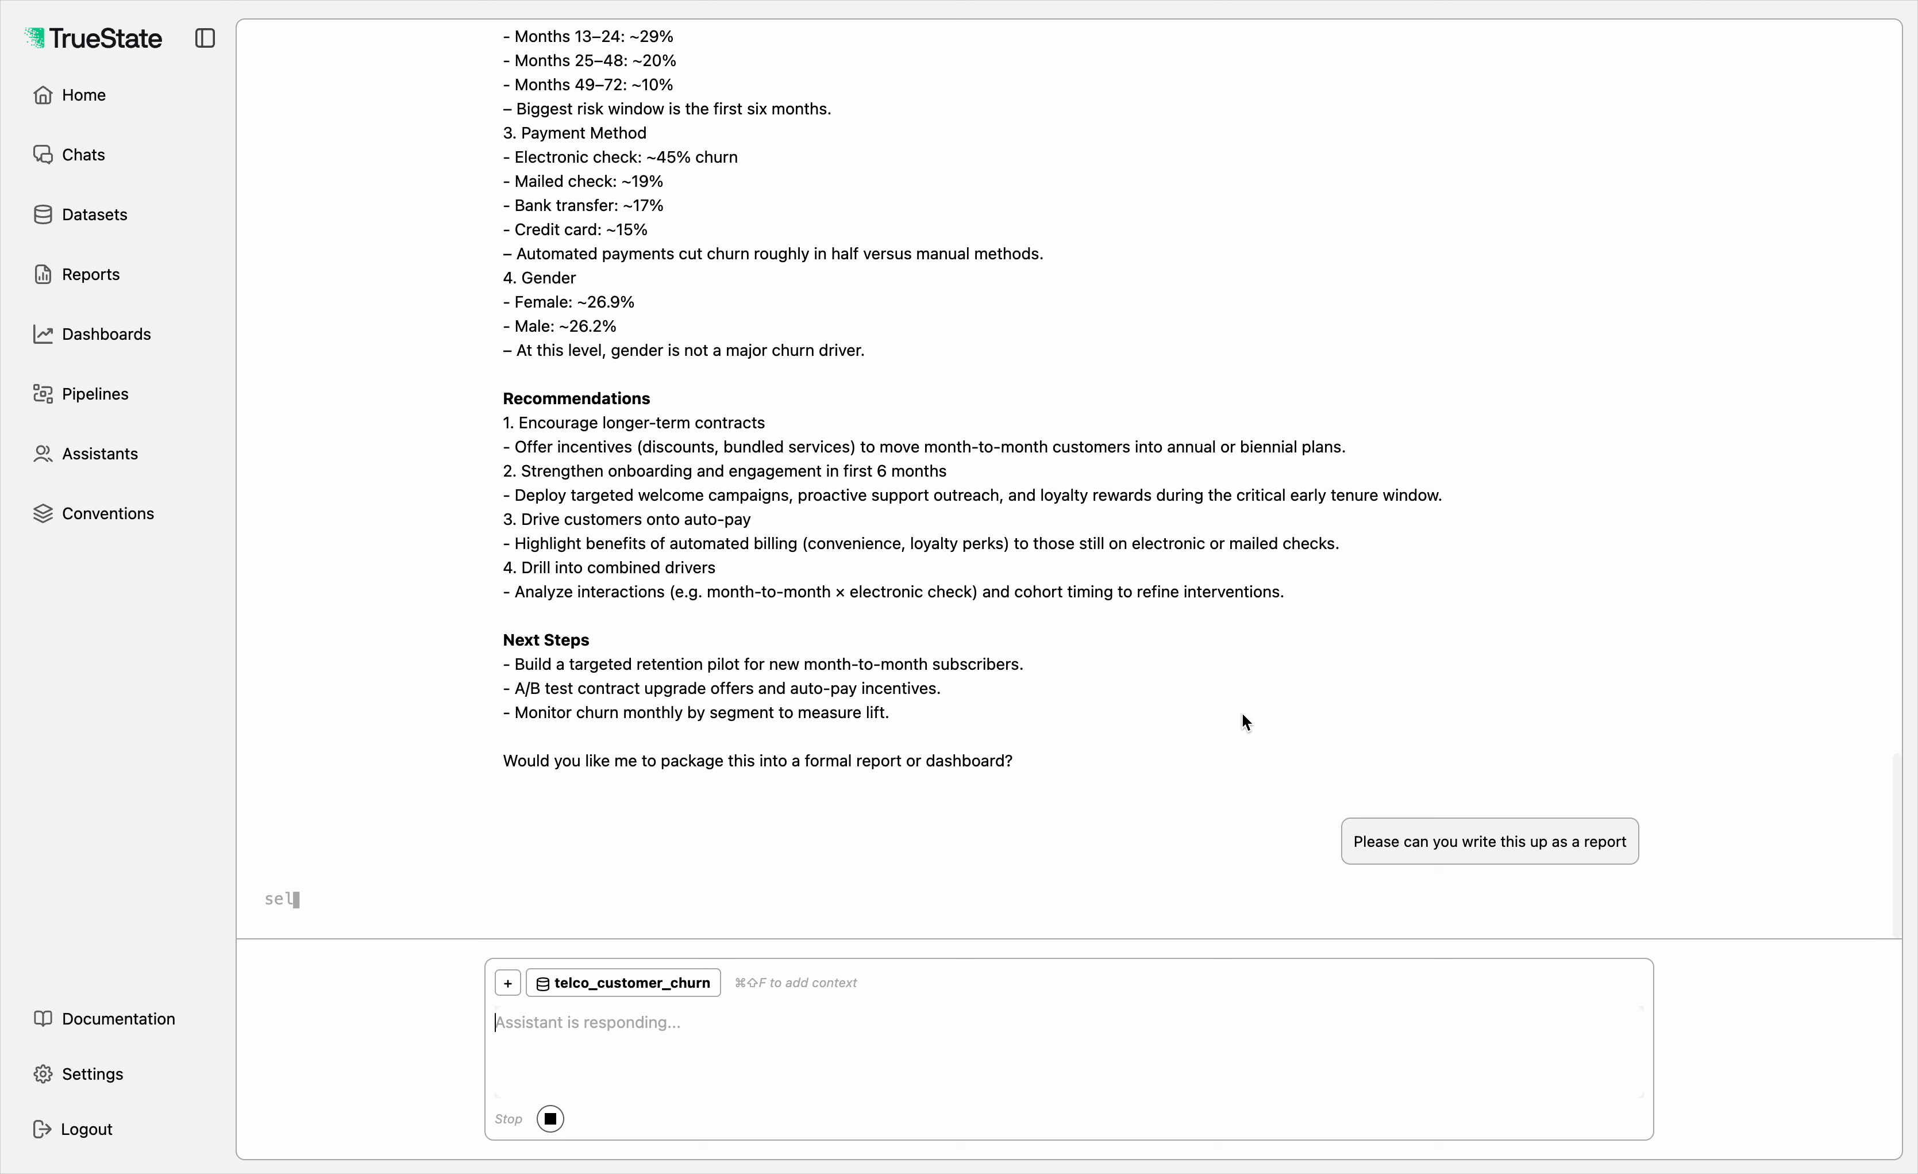
Step: Ask the assistant "And now can you please create a dashboard with these visualisations."
{"action": "left_click", "coordinate": [664, 1070]}
{"action": "type", "text": "And n"}
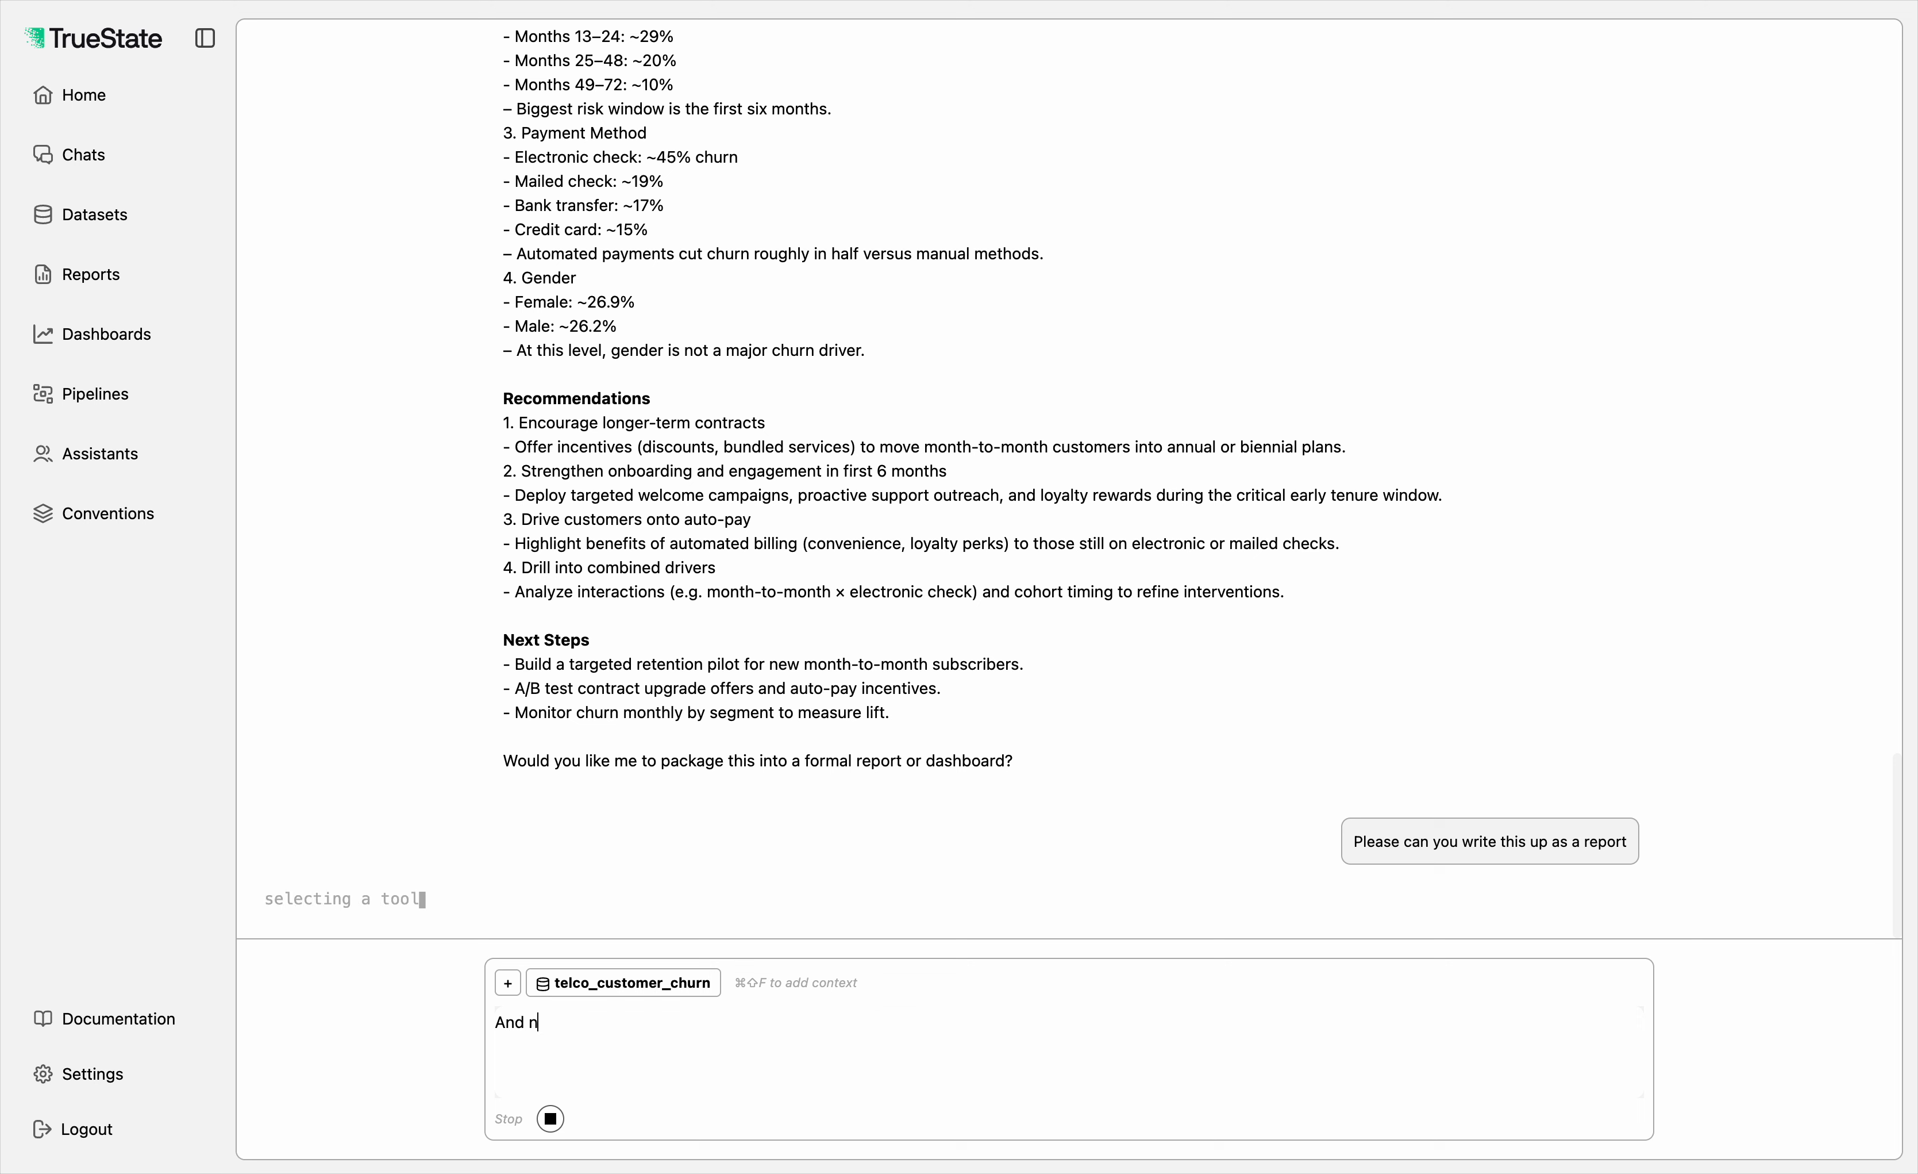
{"action": "type", "text": "ow can you please "}
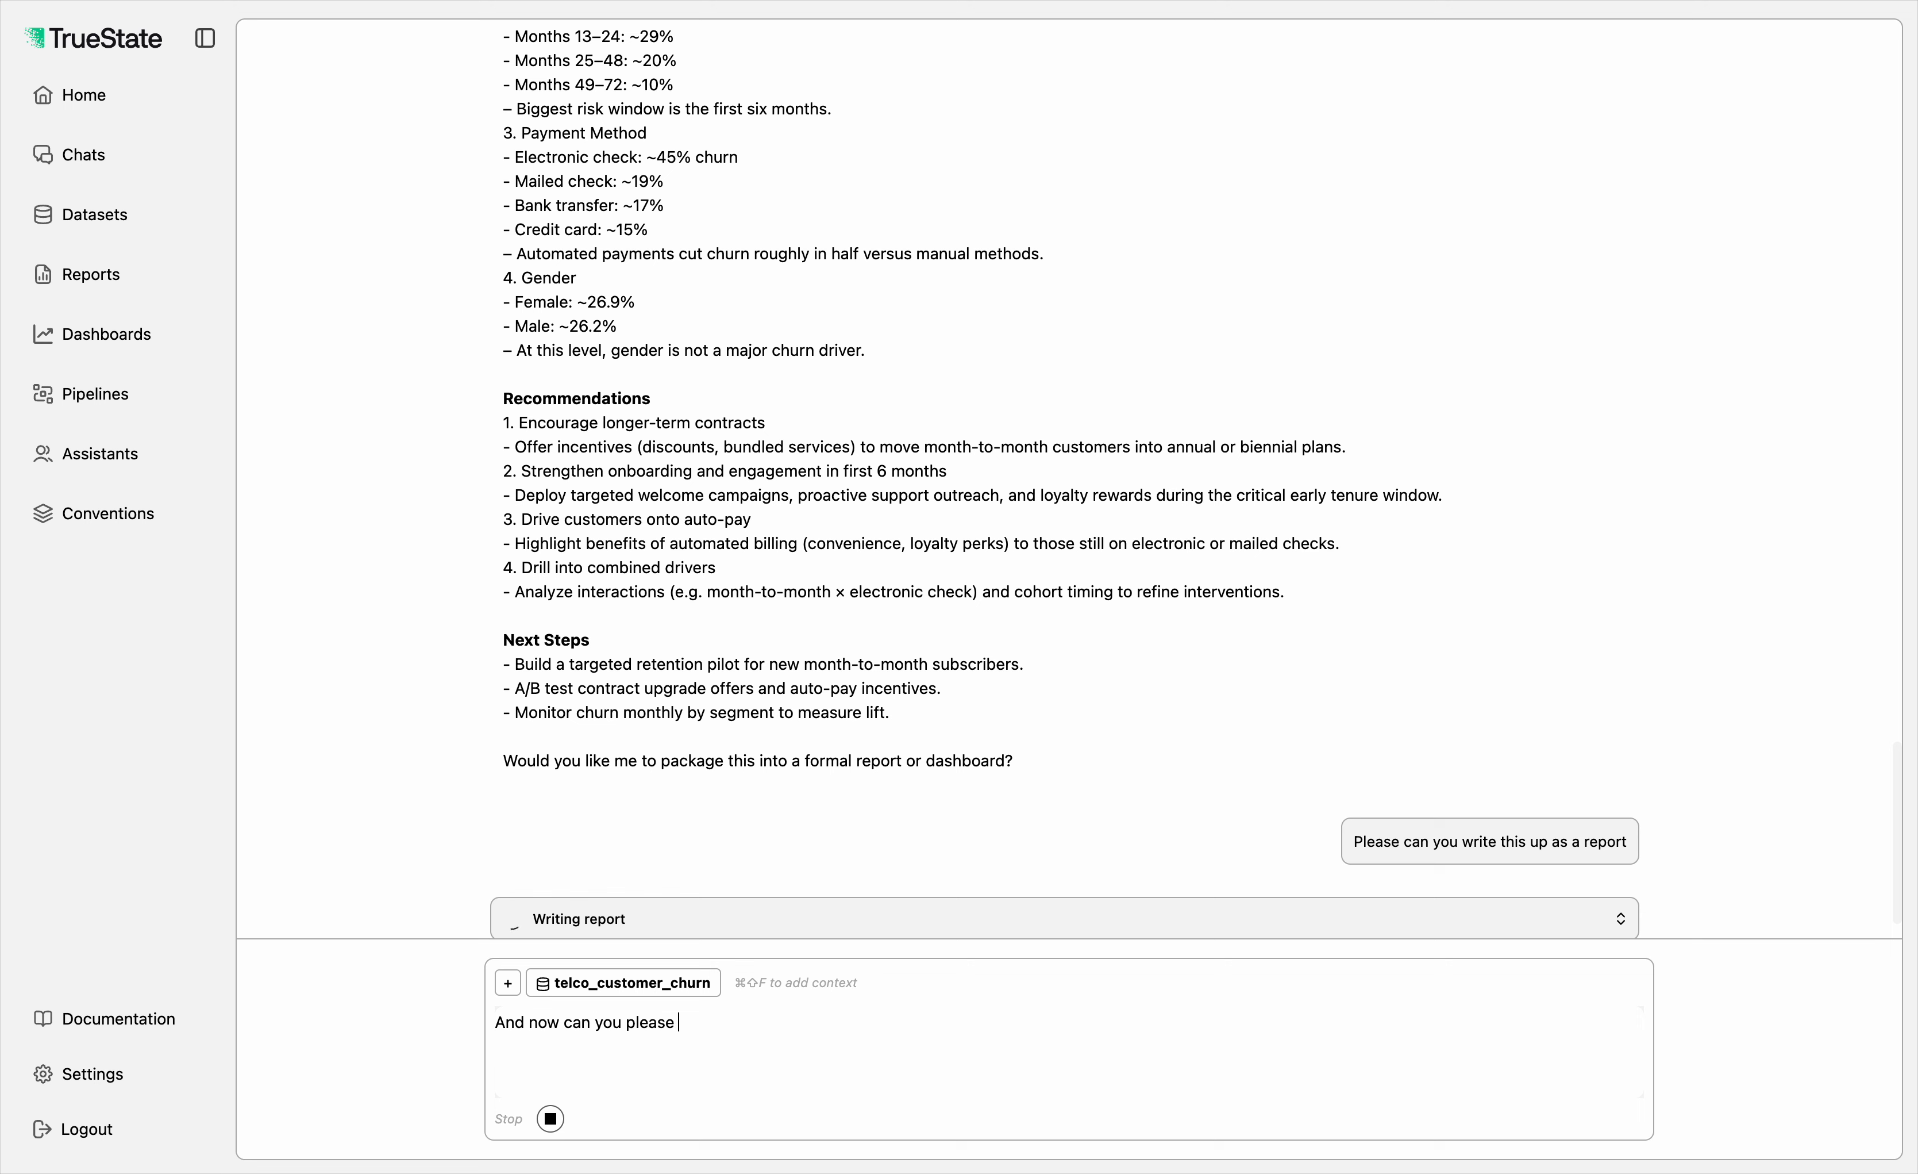
{"action": "type", "text": "create a dashboard with these vsiualis"}
{"action": "key", "text": "BackSpace"}
{"action": "key", "text": "BackSpace"}
{"action": "key", "text": "BackSpace"}
{"action": "key", "text": "BackSpace"}
{"action": "key", "text": "BackSpace"}
{"action": "key", "text": "BackSpace"}
{"action": "key", "text": "BackSpace"}
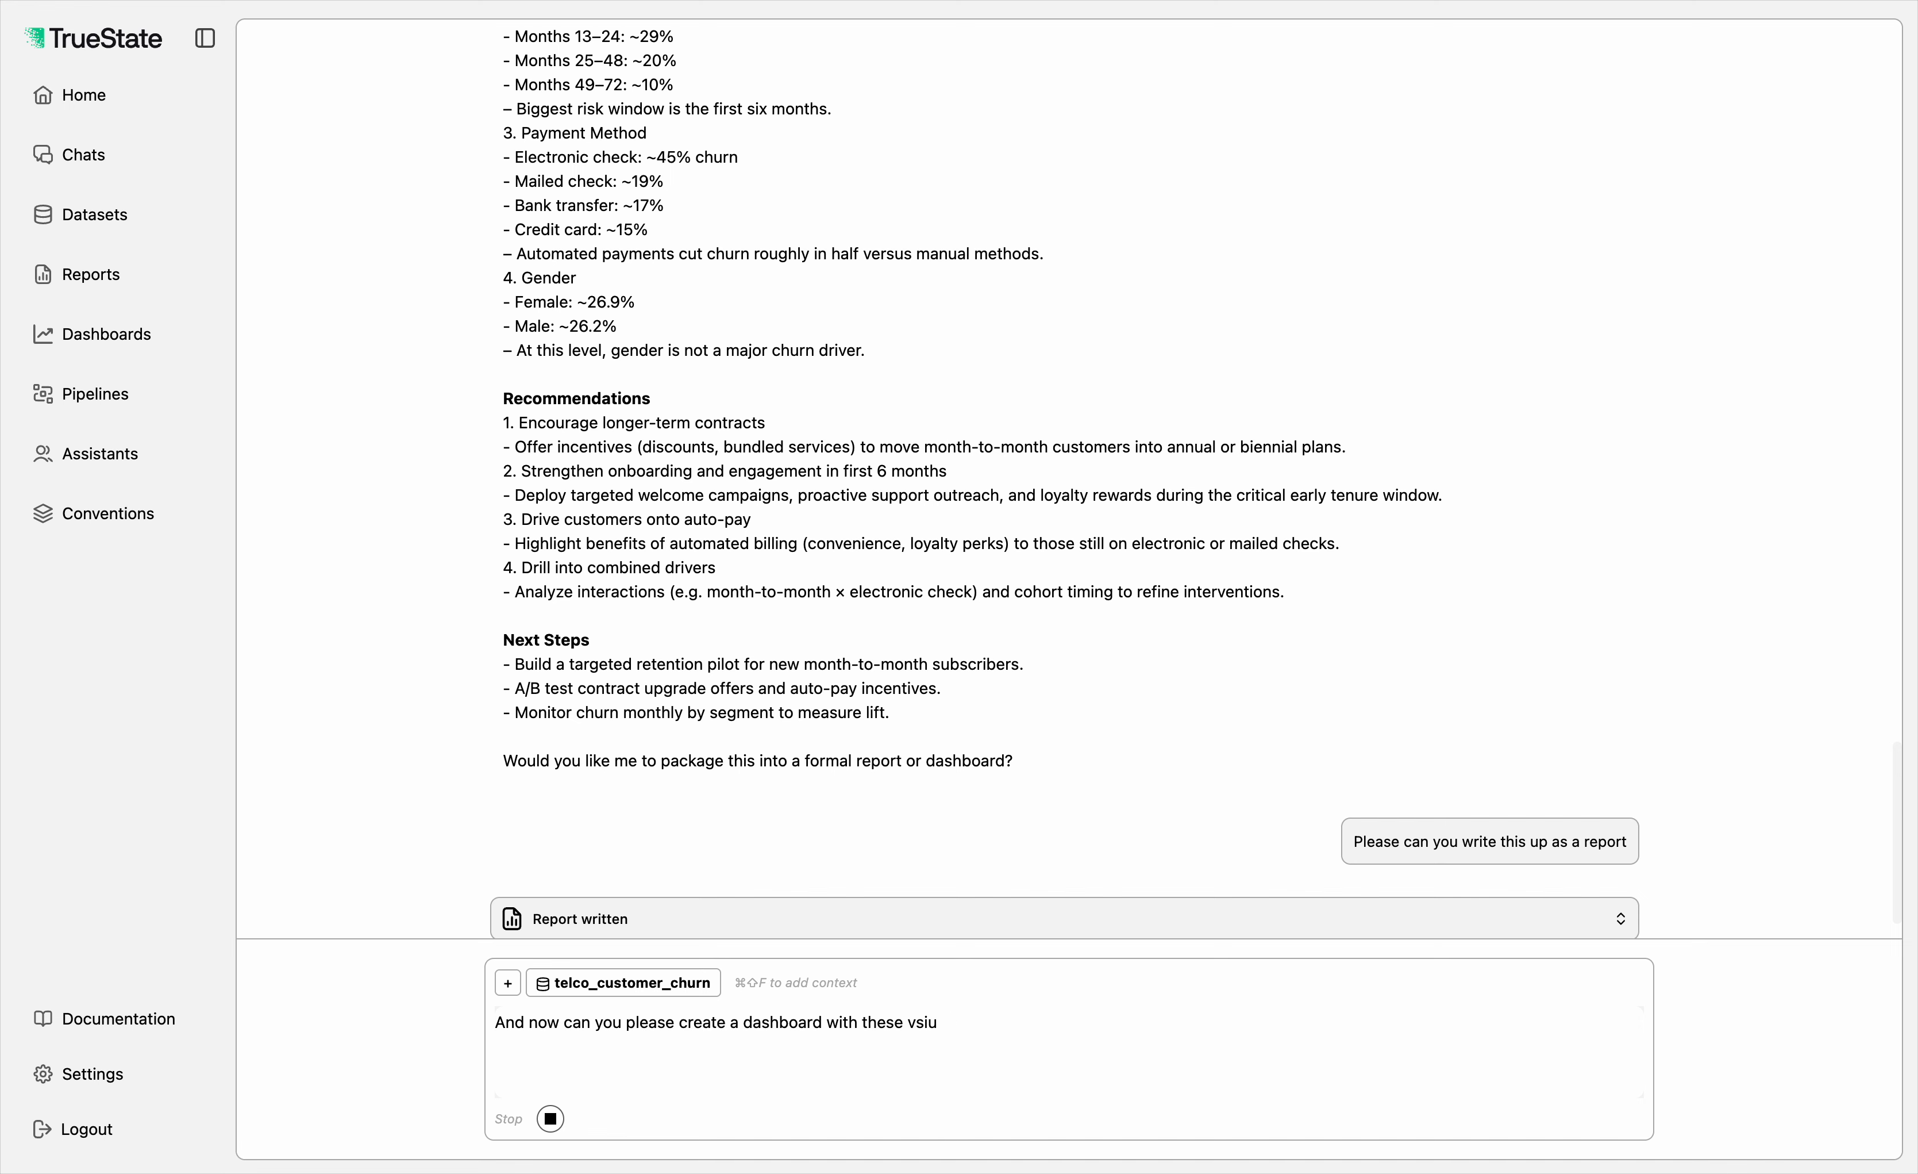
{"action": "type", "text": "isualisations."}
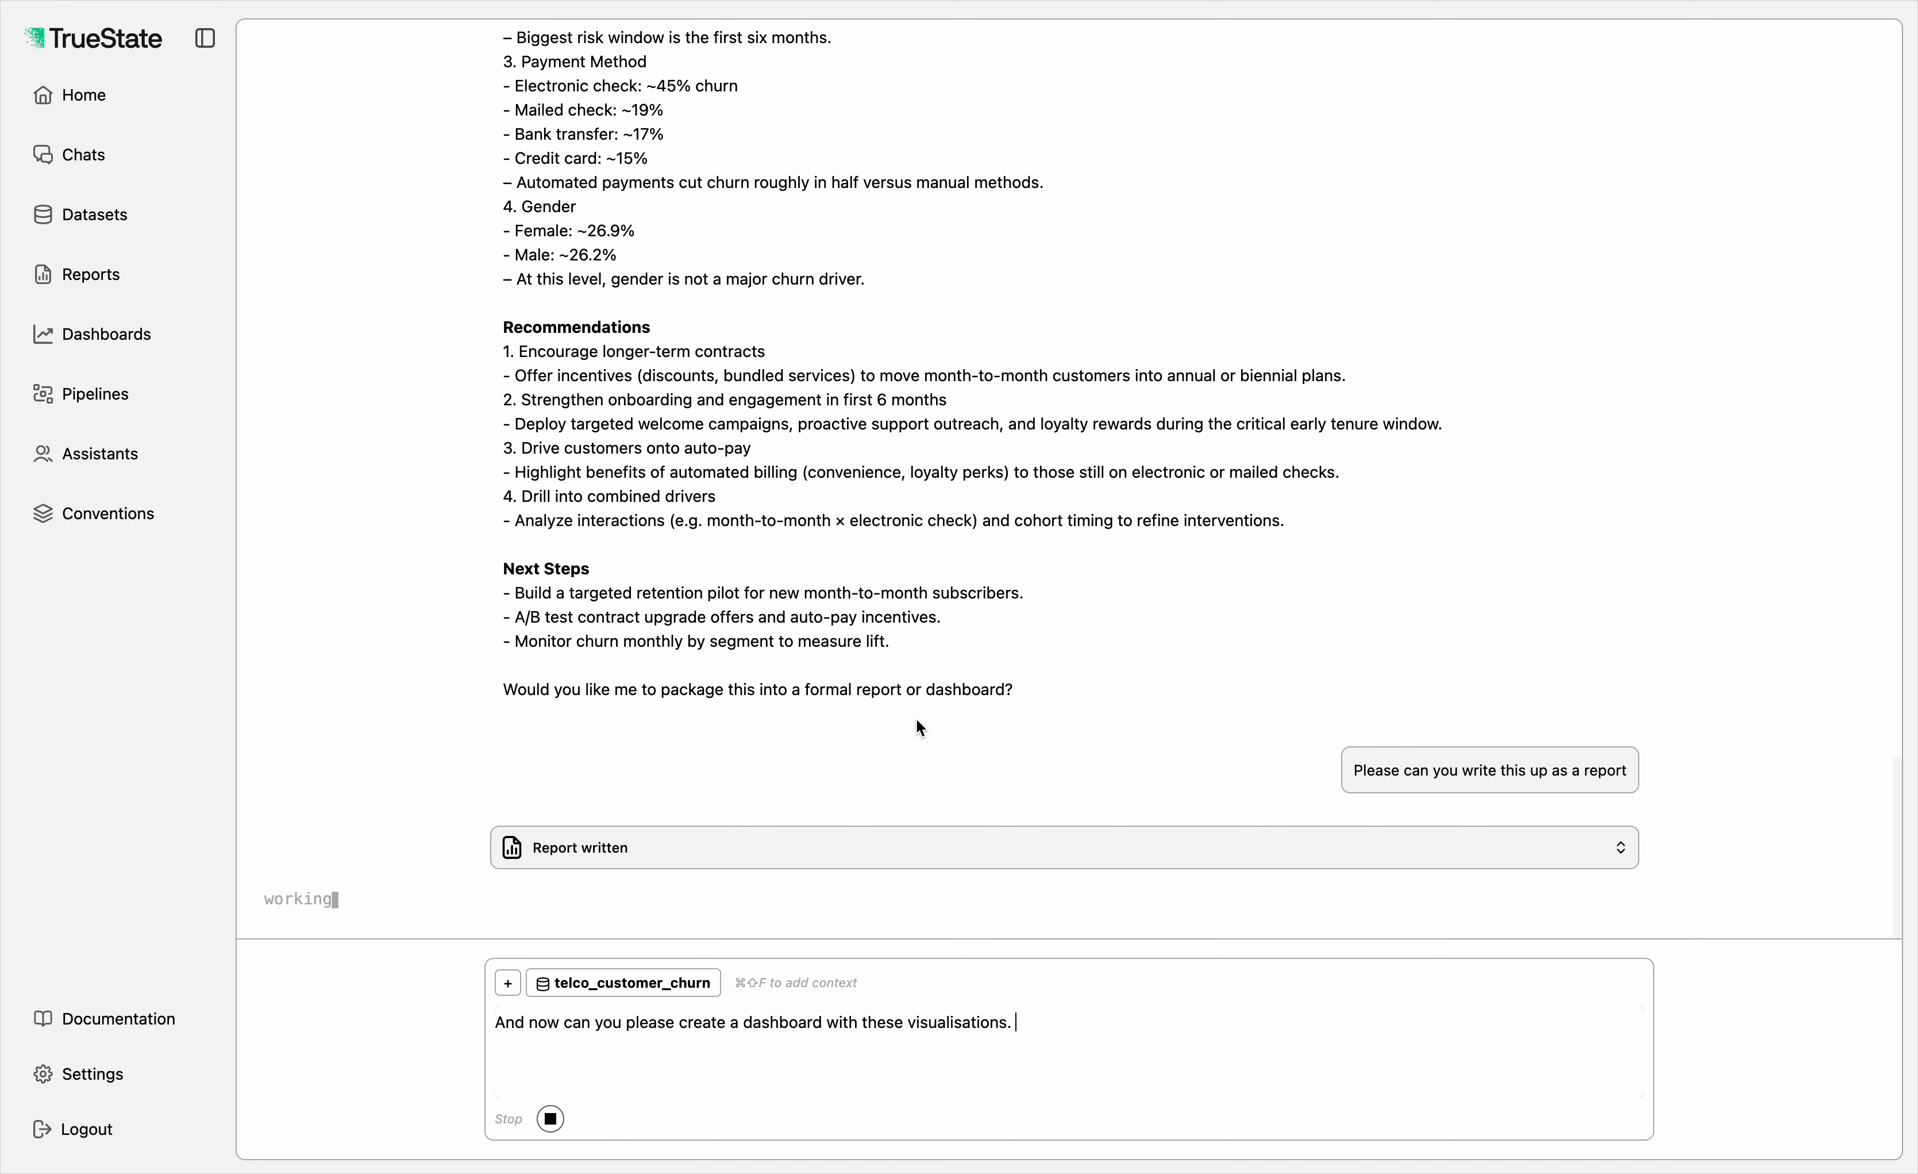
{"action": "key", "text": "Return"}
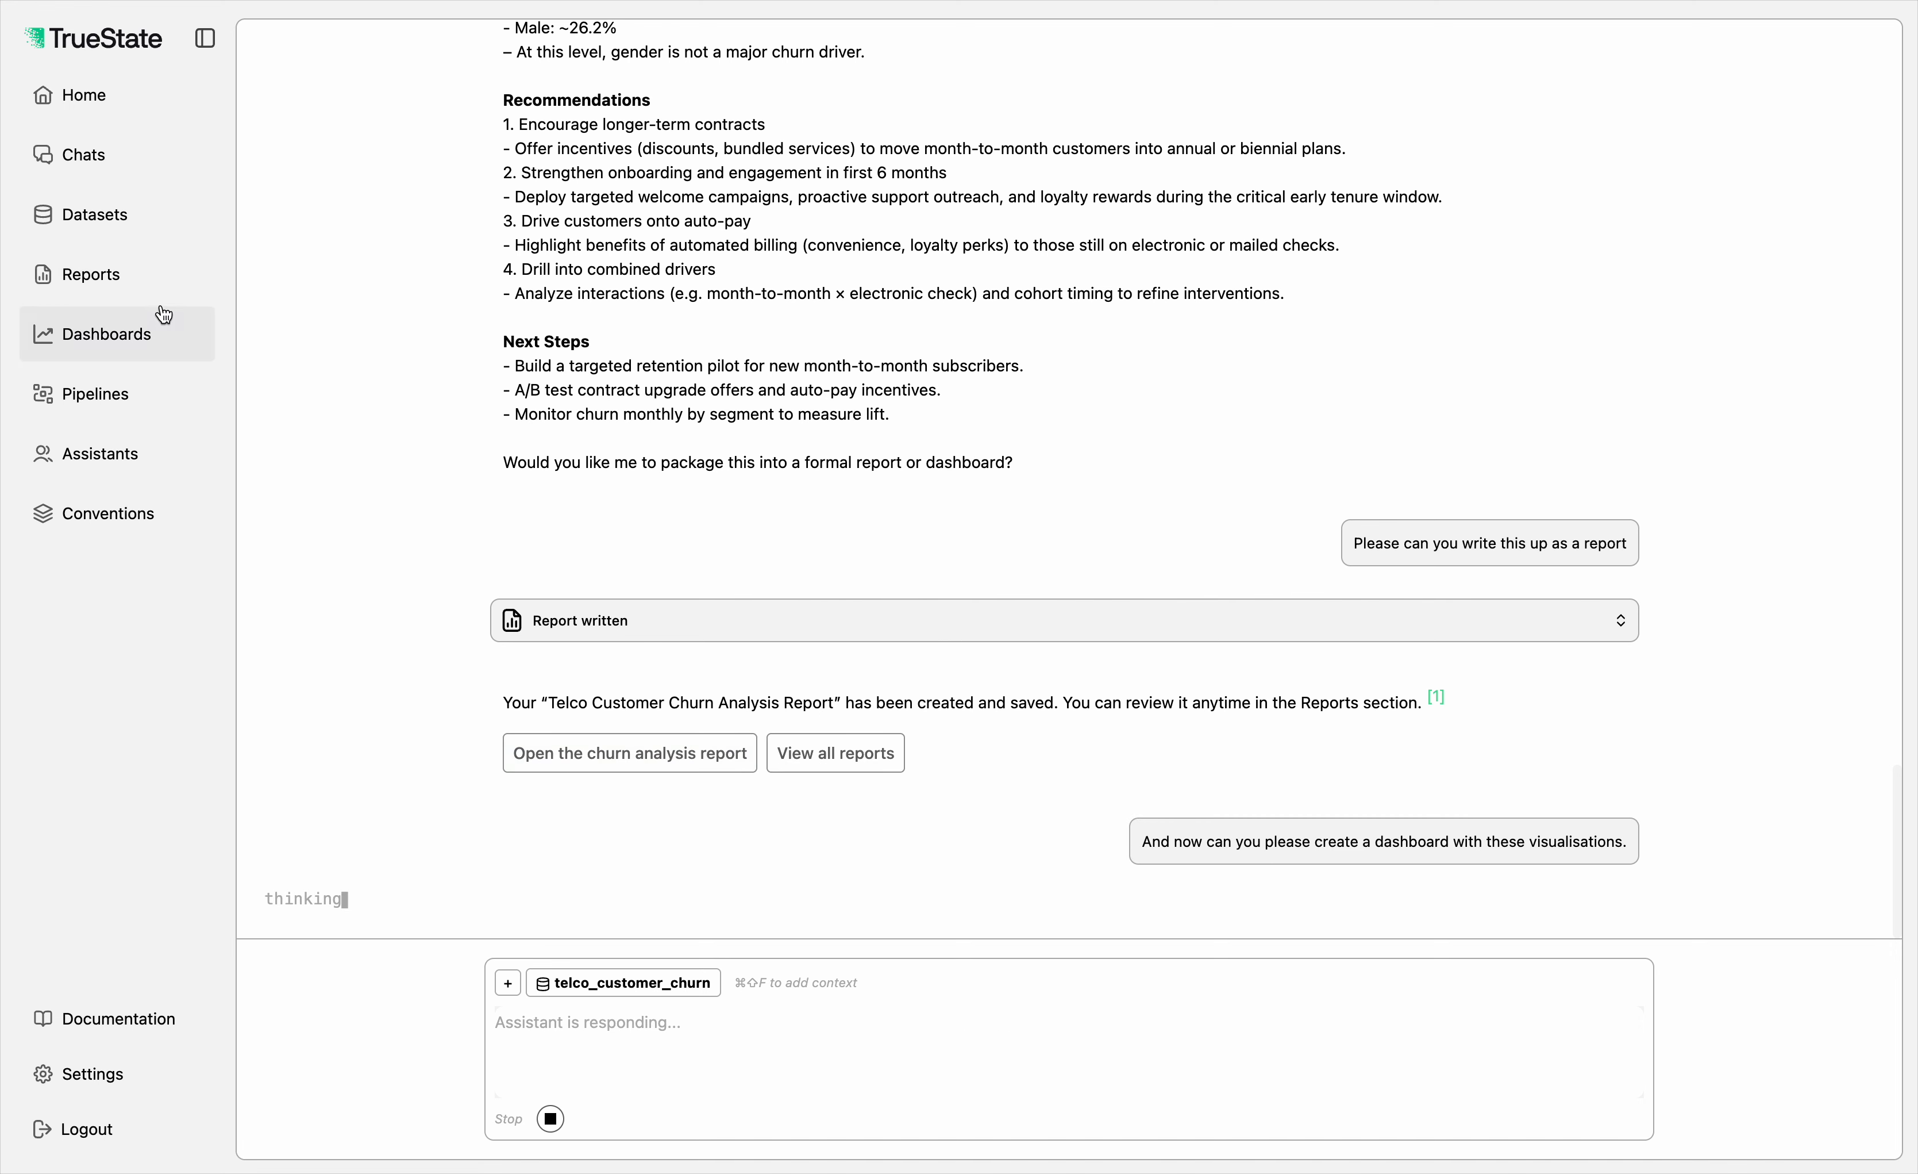
Step: Open the saved Telco Customer Churn Analysis Report and read it from the executive summary through to the appendix
{"action": "left_click", "coordinate": [130, 284]}
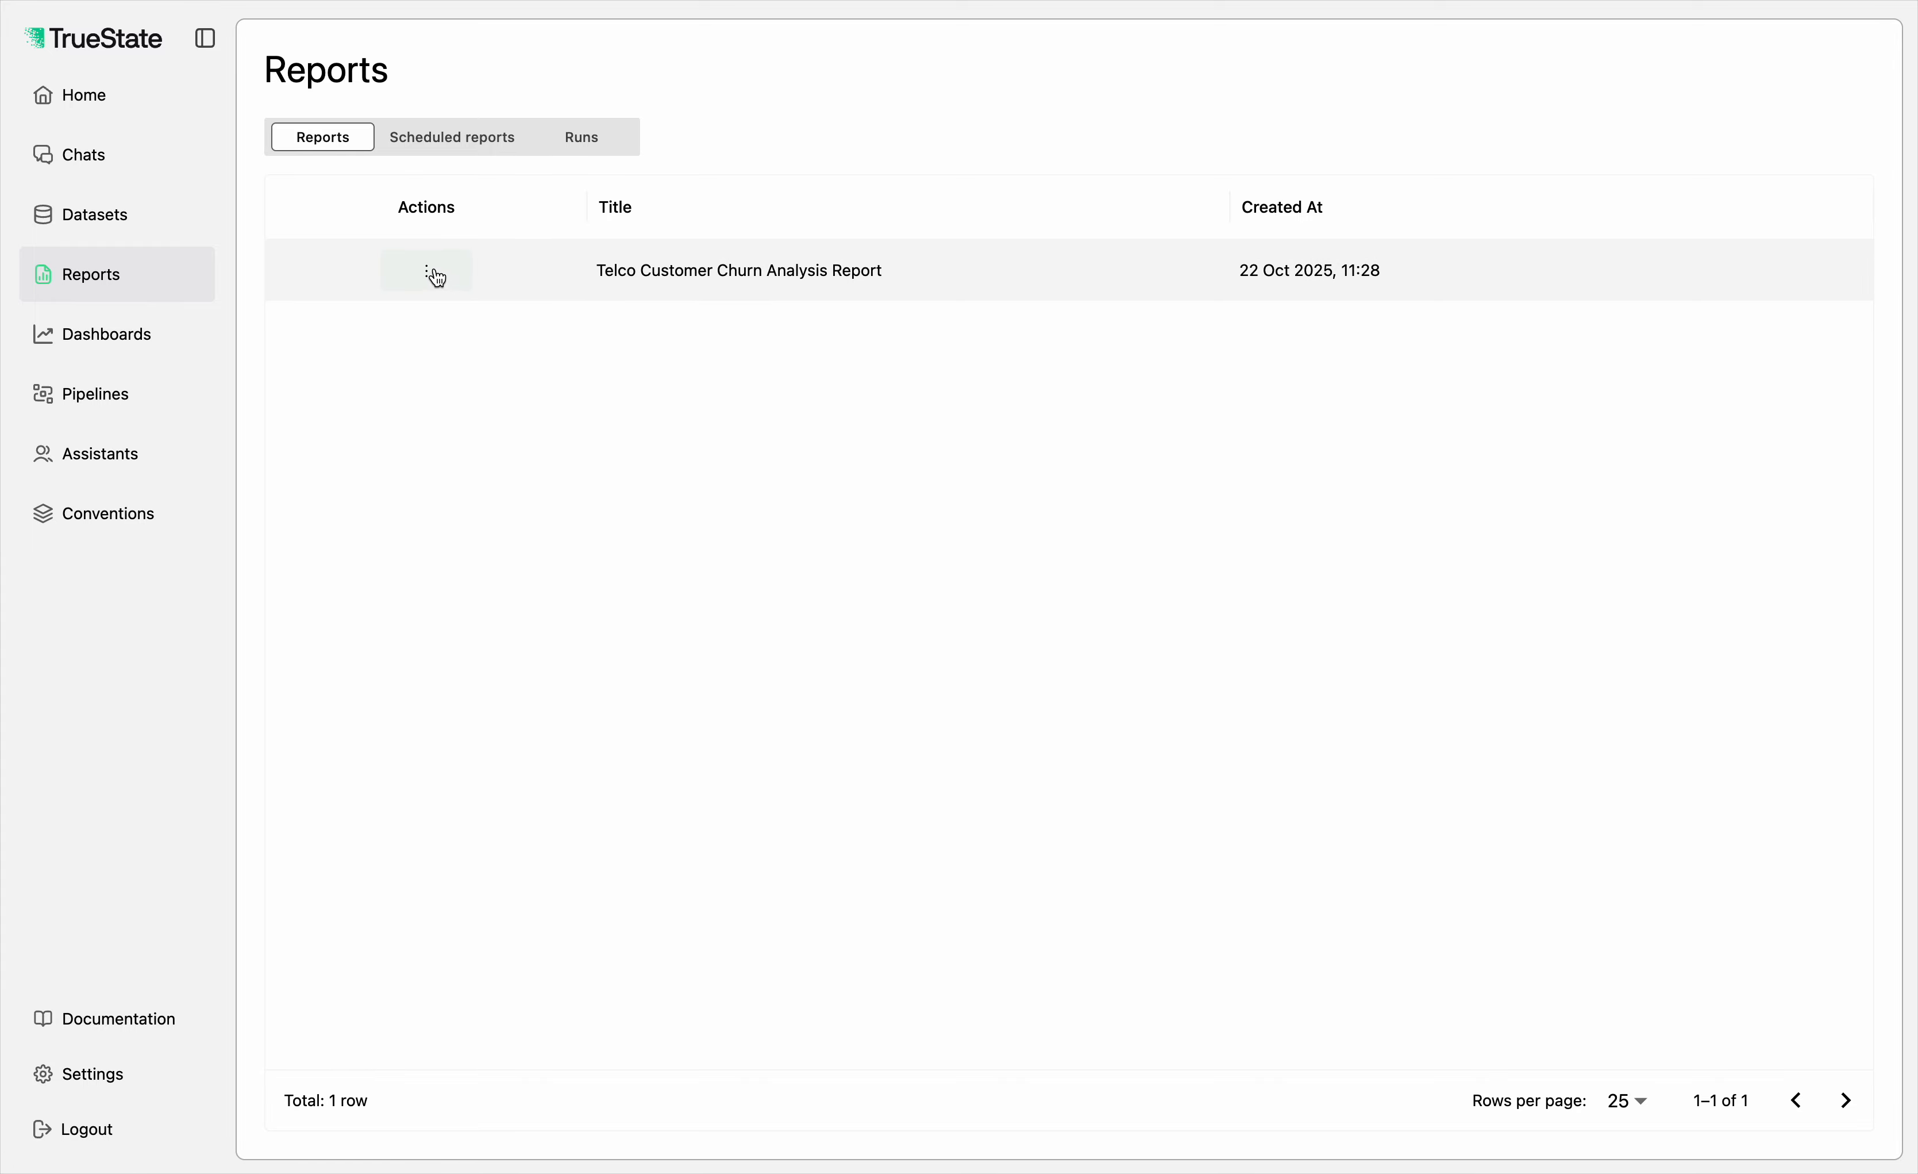
{"action": "left_click", "coordinate": [430, 272]}
{"action": "left_click", "coordinate": [435, 323]}
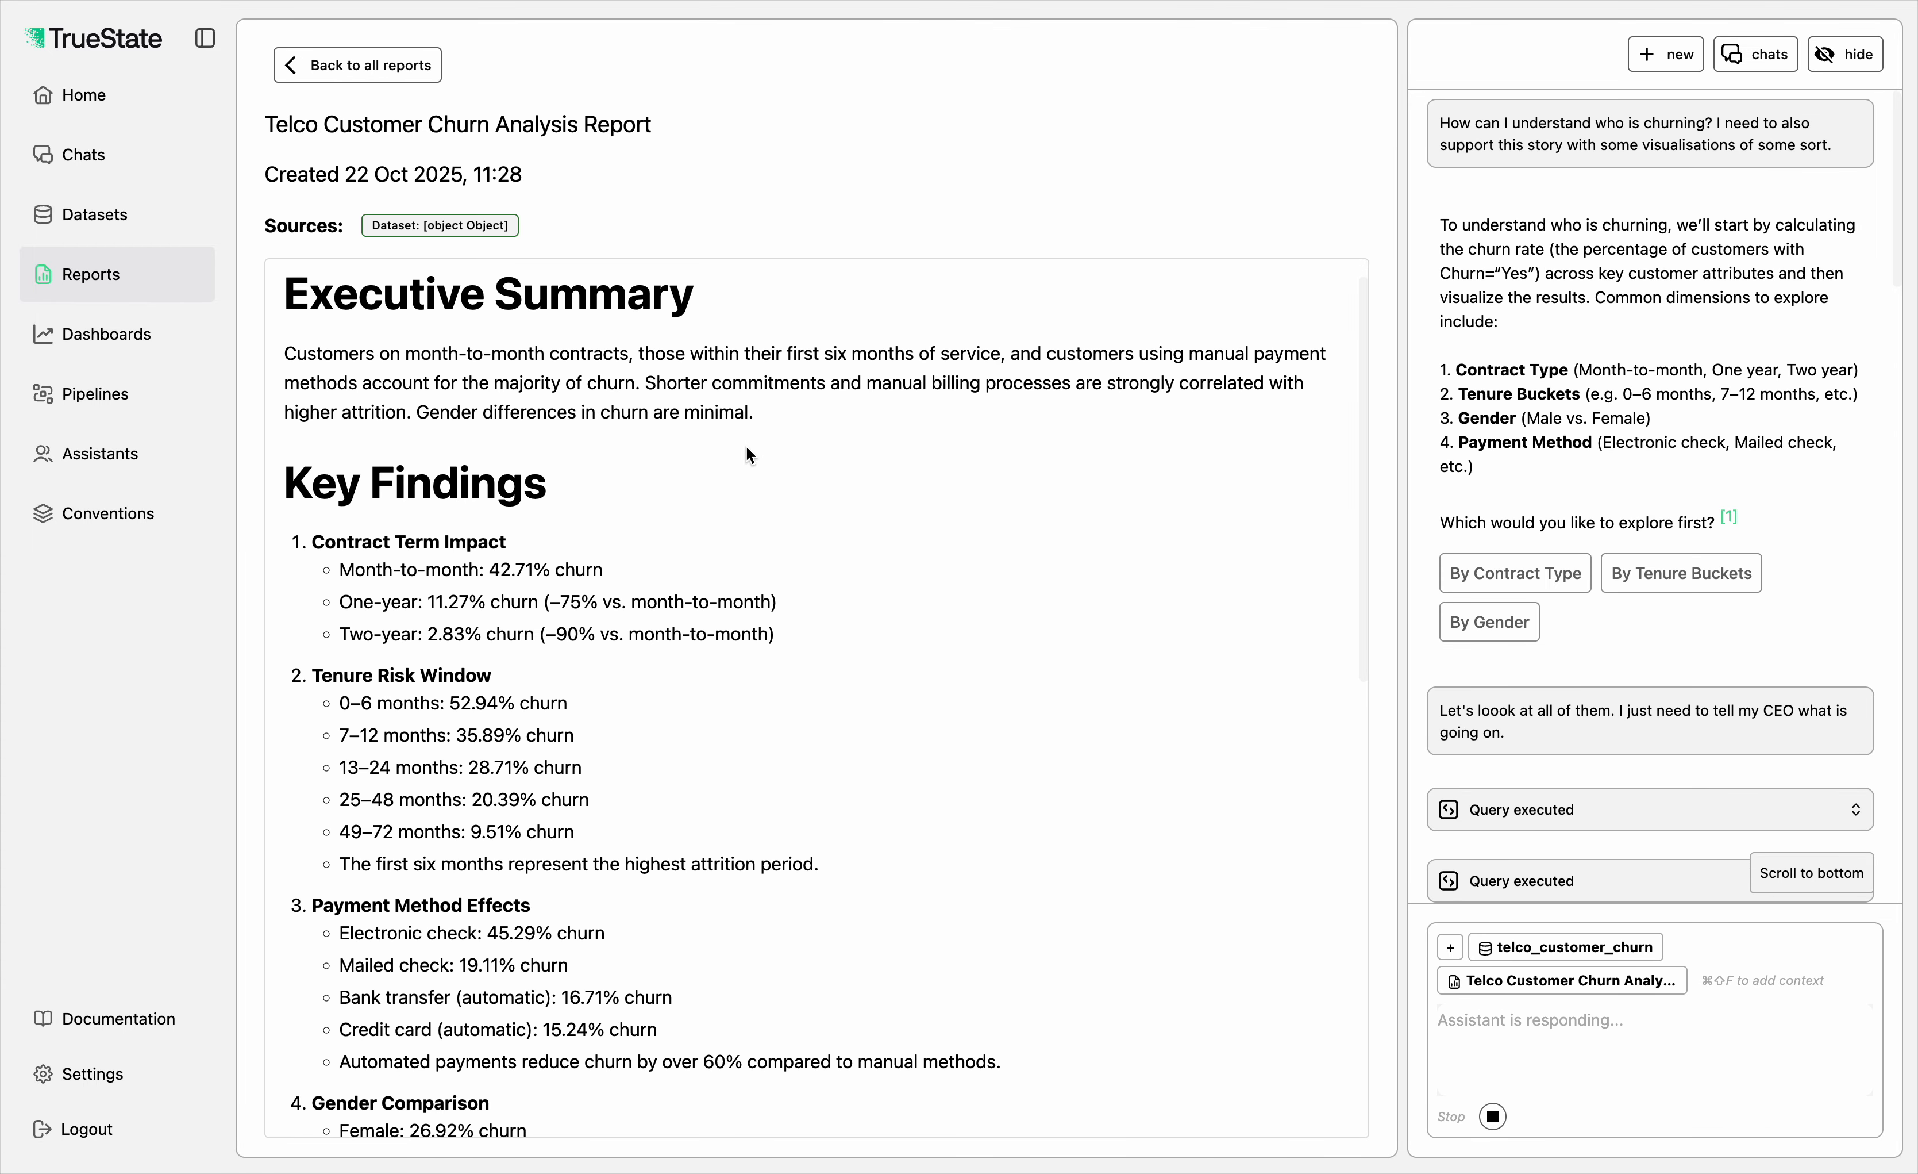
{"action": "scroll", "coordinate": [748, 453], "scroll_direction": "down", "scroll_amount": 1}
{"action": "scroll", "coordinate": [746, 455], "scroll_direction": "down", "scroll_amount": 15}
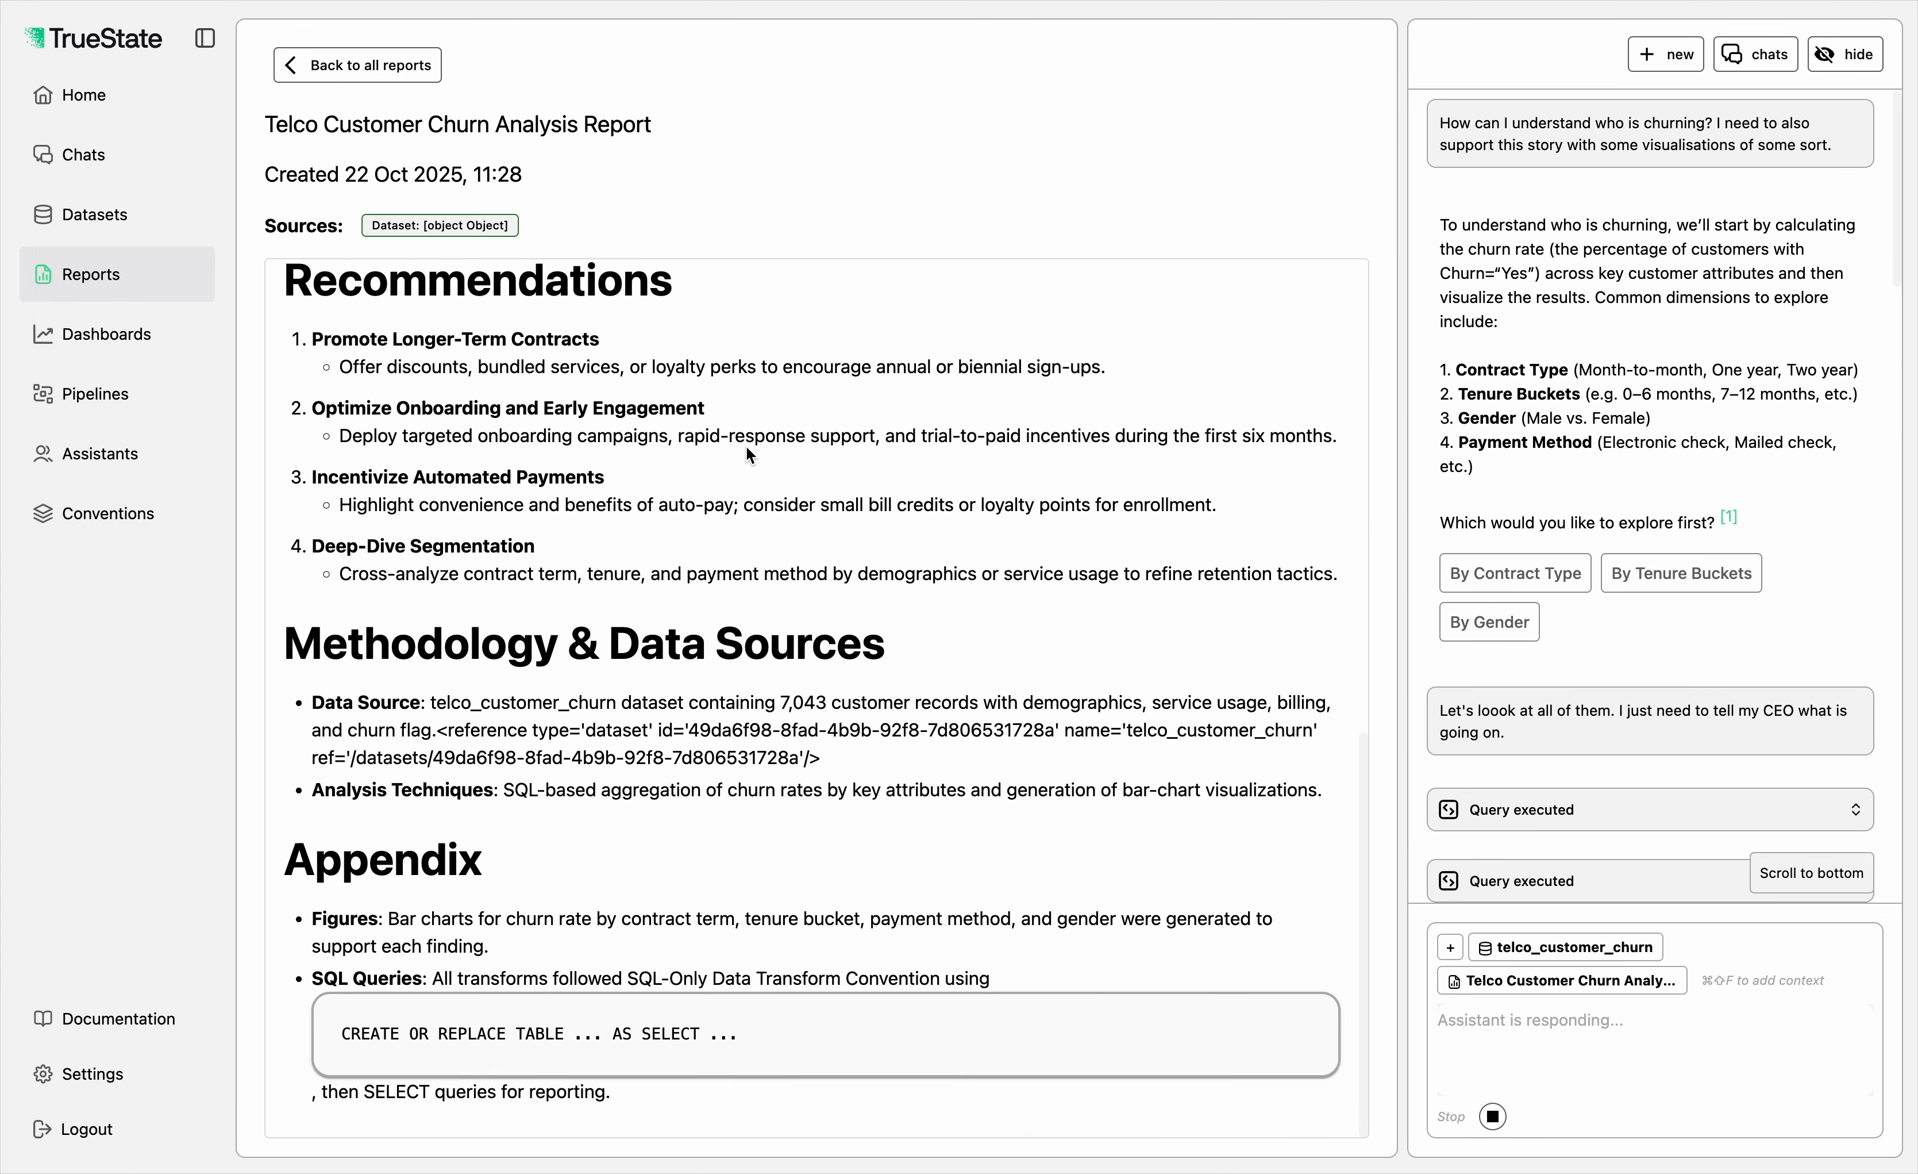
{"action": "scroll", "coordinate": [747, 454], "scroll_direction": "up", "scroll_amount": 15}
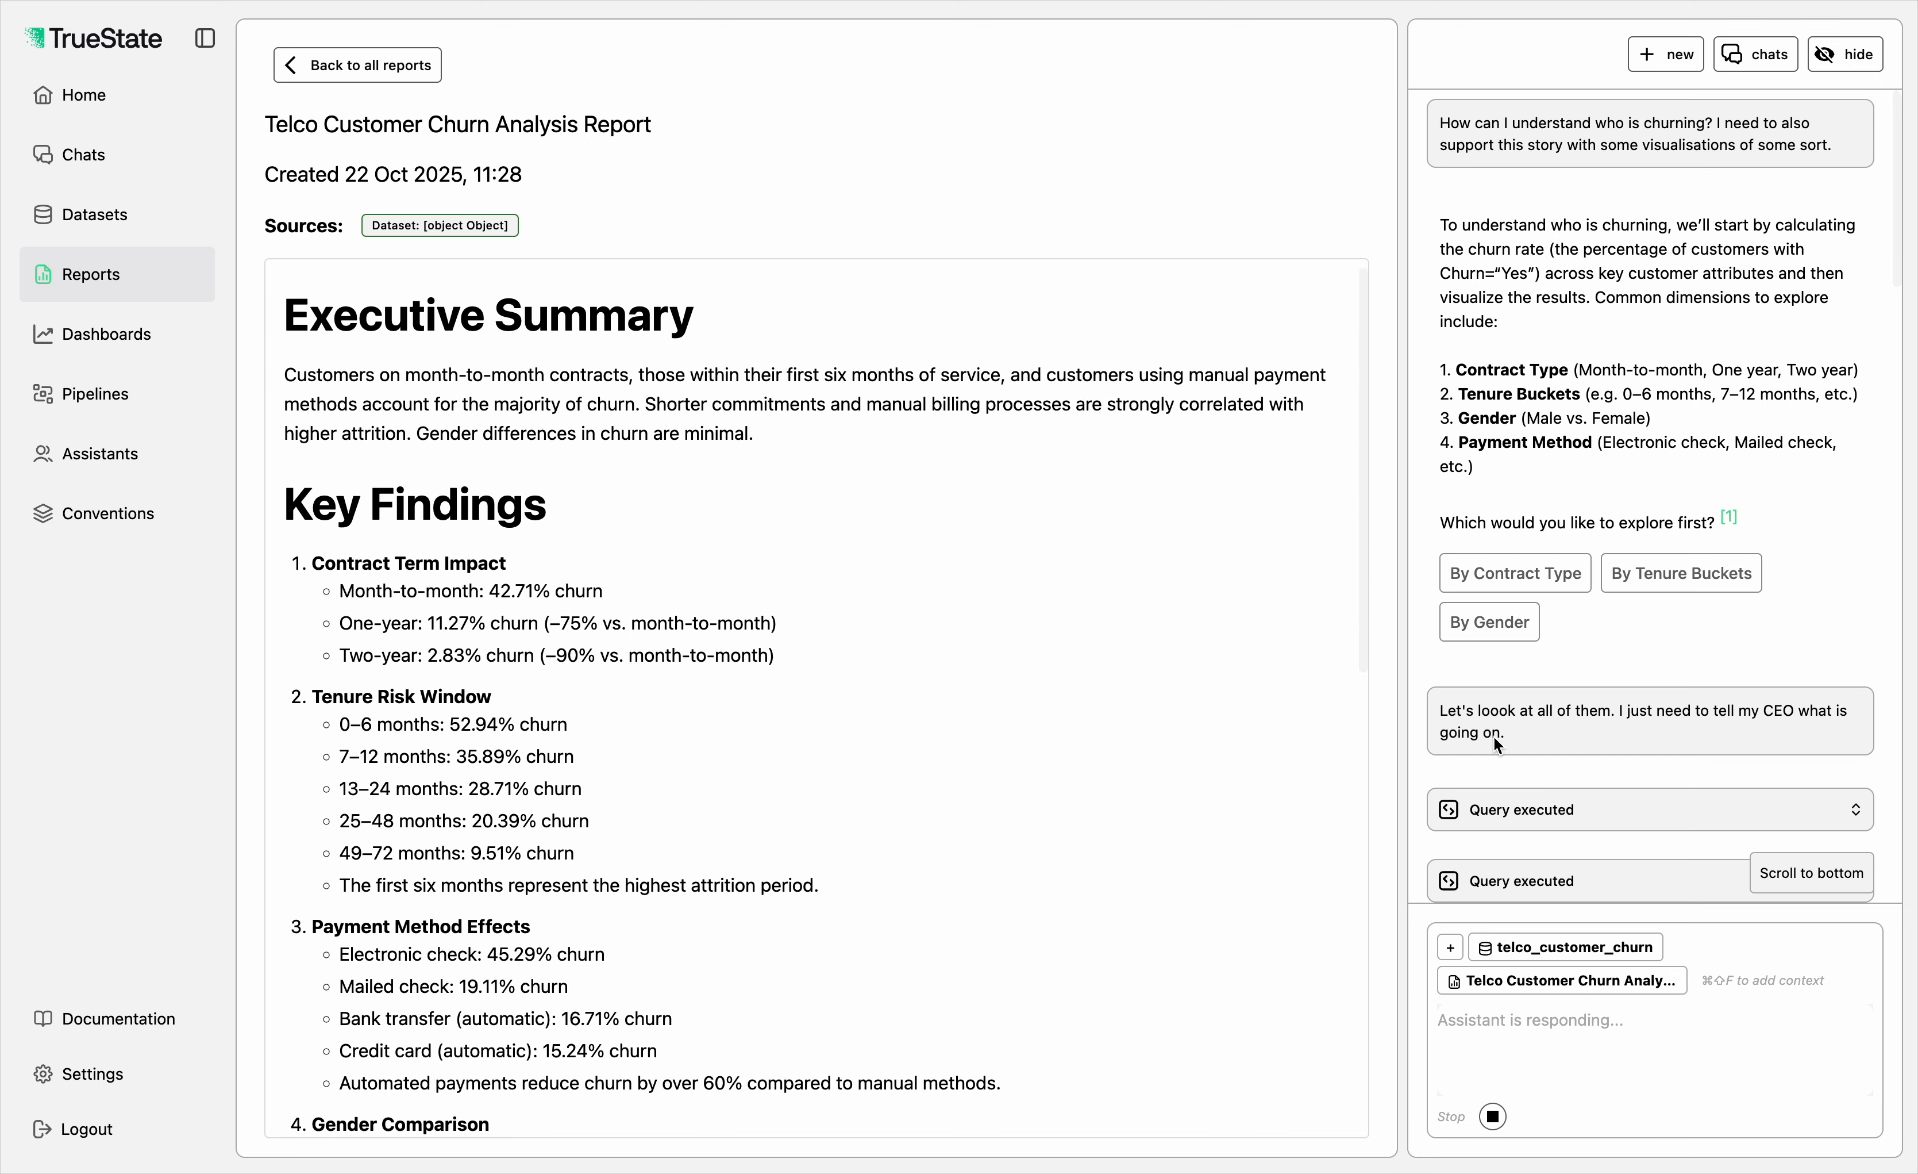
{"action": "scroll", "coordinate": [1067, 619], "scroll_direction": "down", "scroll_amount": 12}
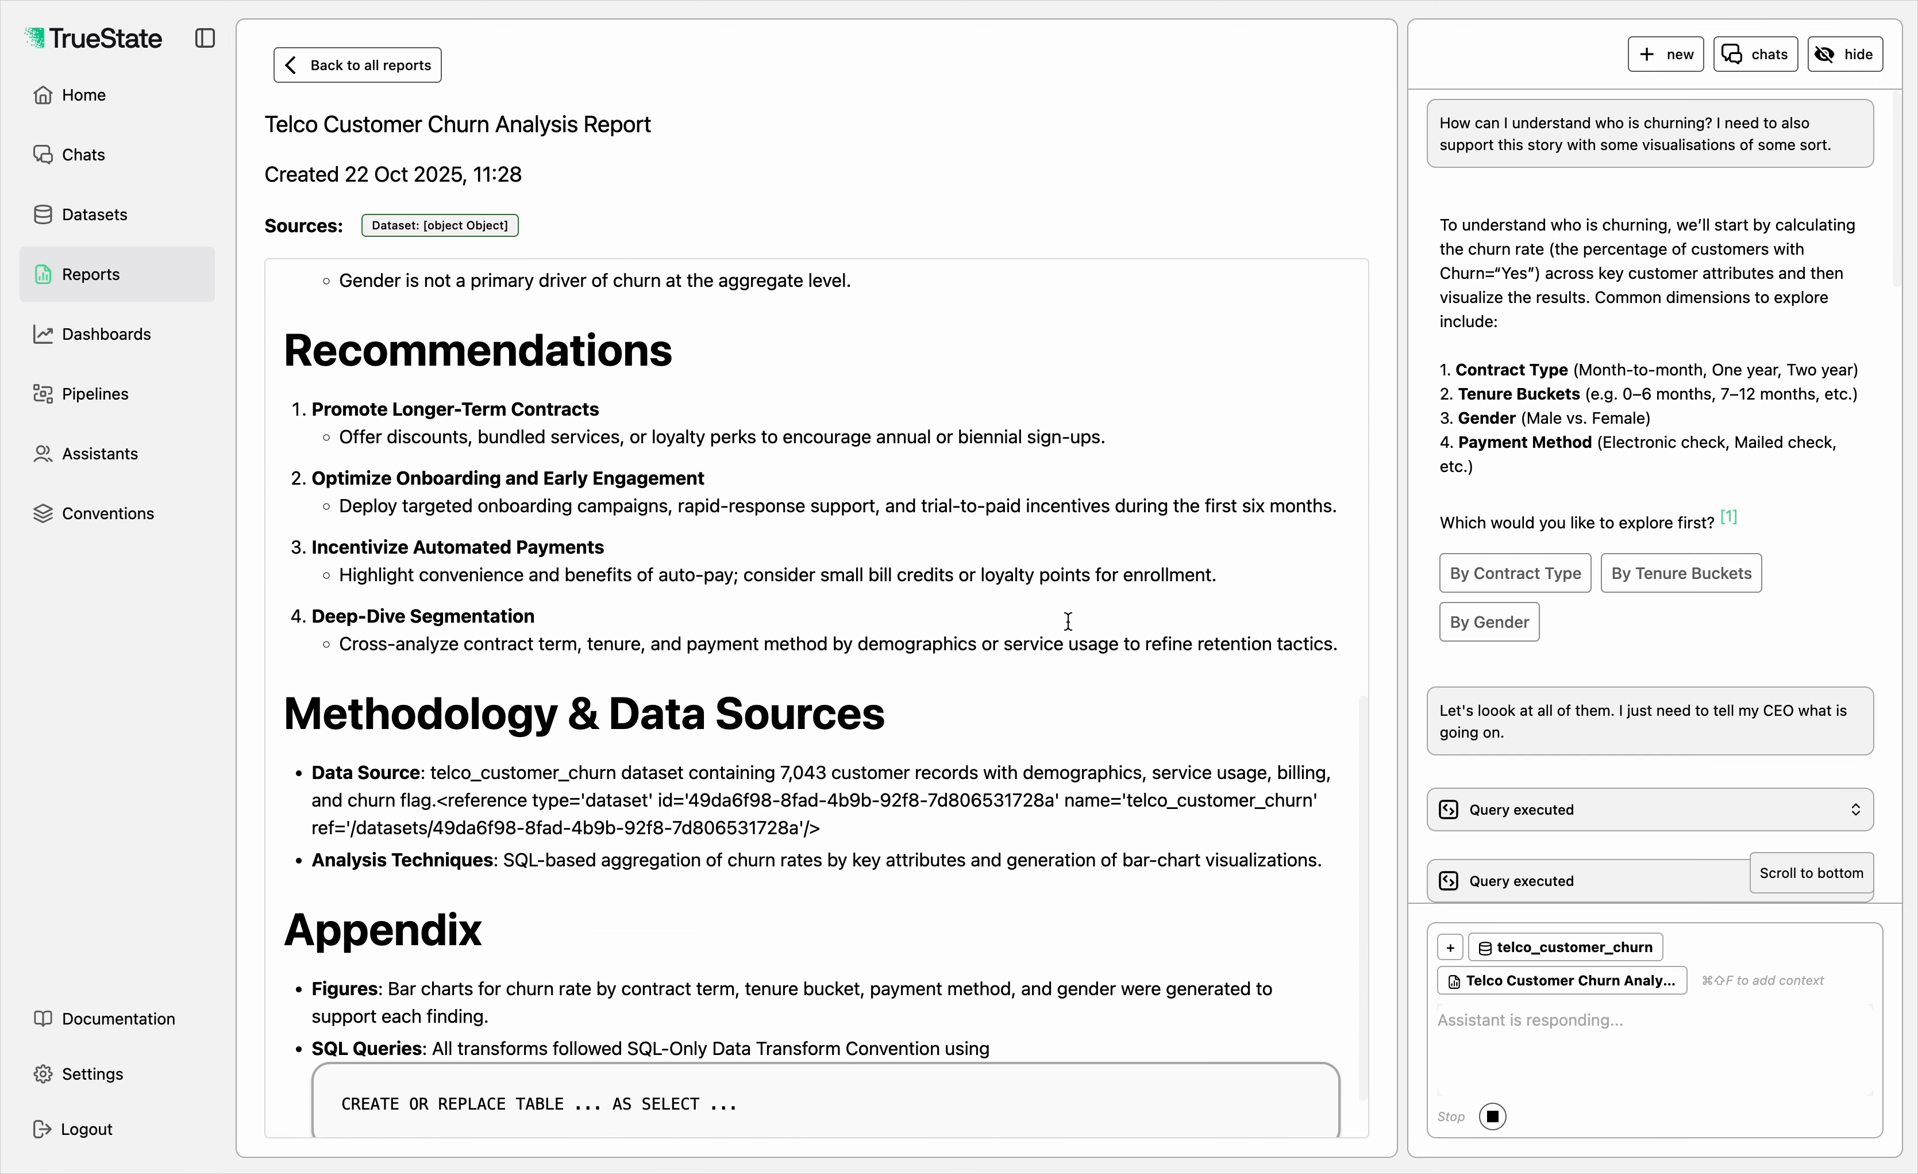
{"action": "scroll", "coordinate": [1068, 619], "scroll_direction": "up", "scroll_amount": 5}
{"action": "scroll", "coordinate": [1067, 627], "scroll_direction": "up", "scroll_amount": 10}
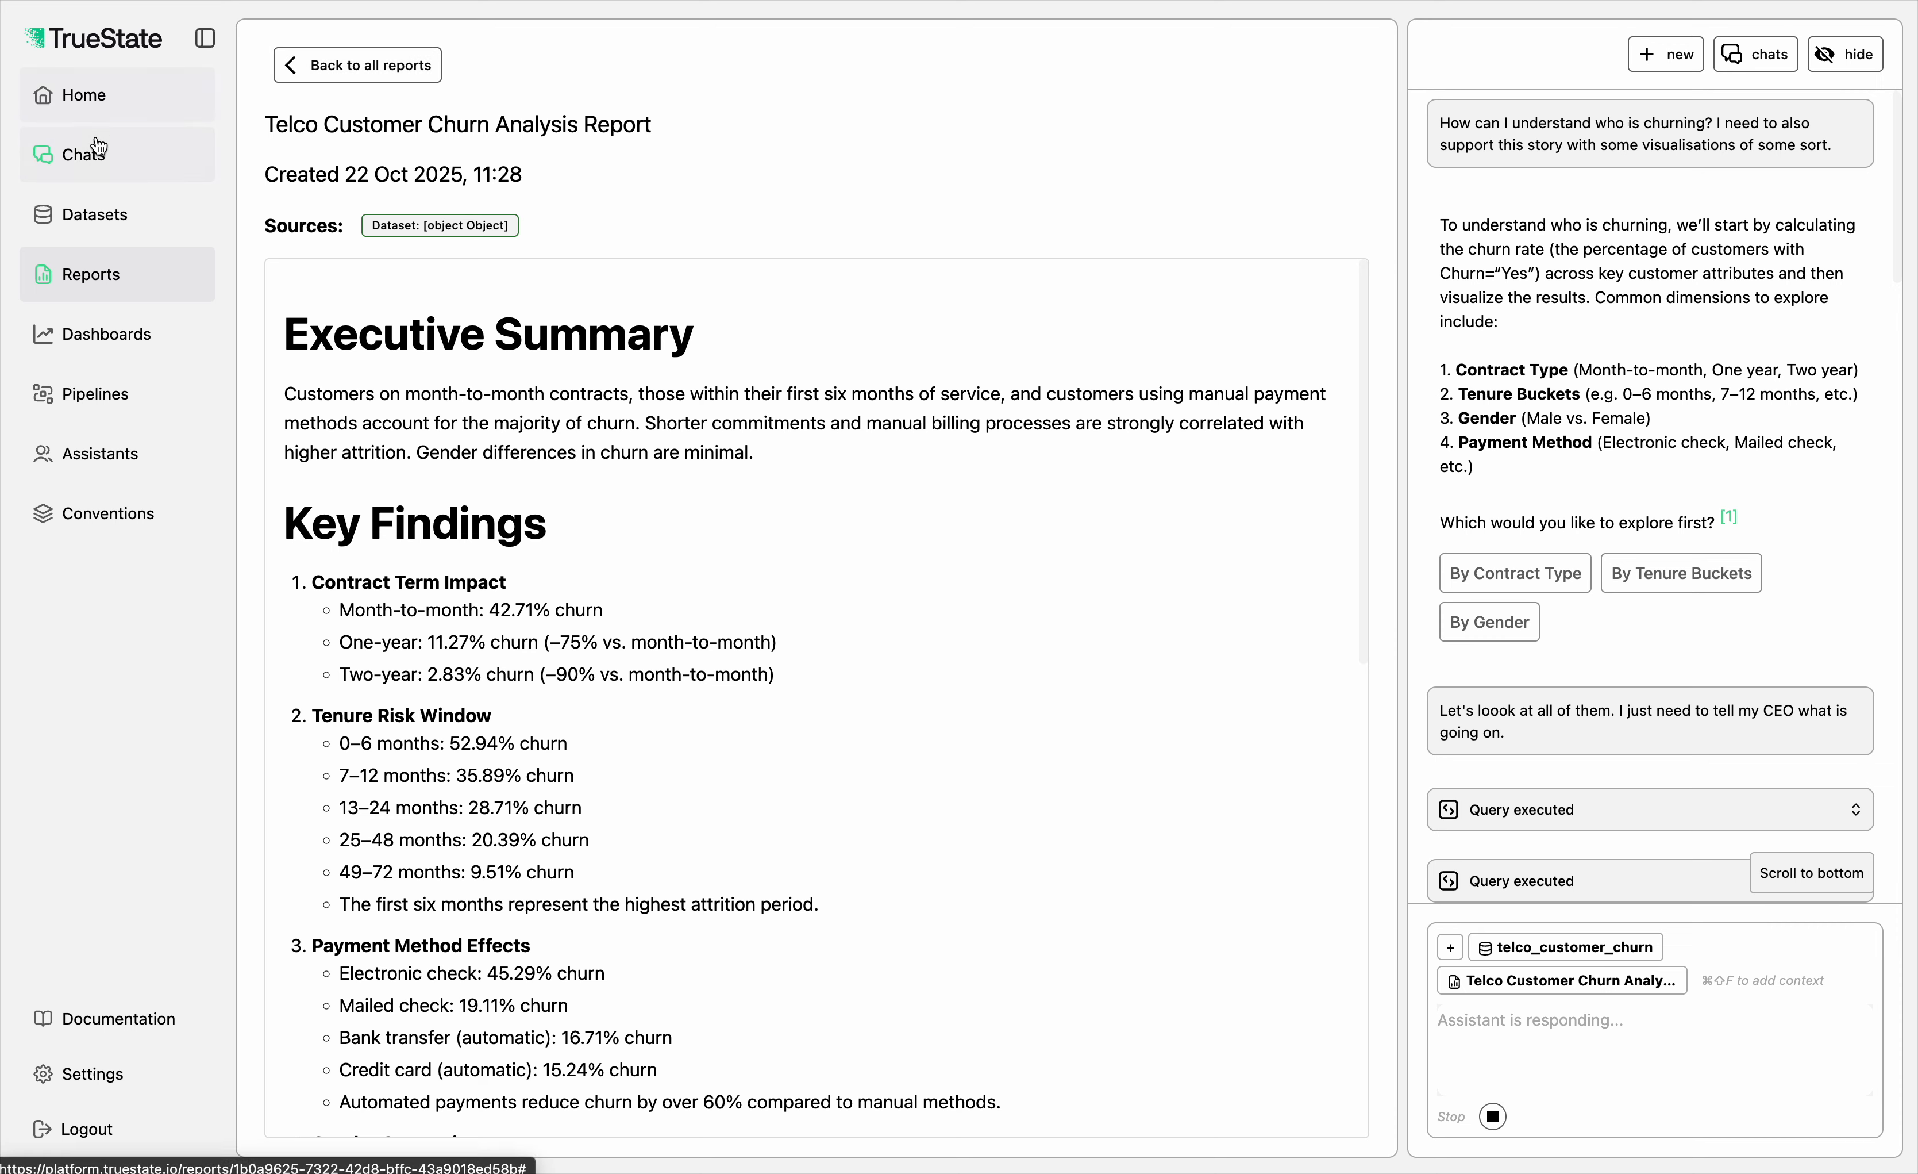
Step: Return to the churn chat, open the generated Customer Churn Dashboard and look over its four charts
{"action": "left_click", "coordinate": [85, 155]}
{"action": "left_click", "coordinate": [86, 110]}
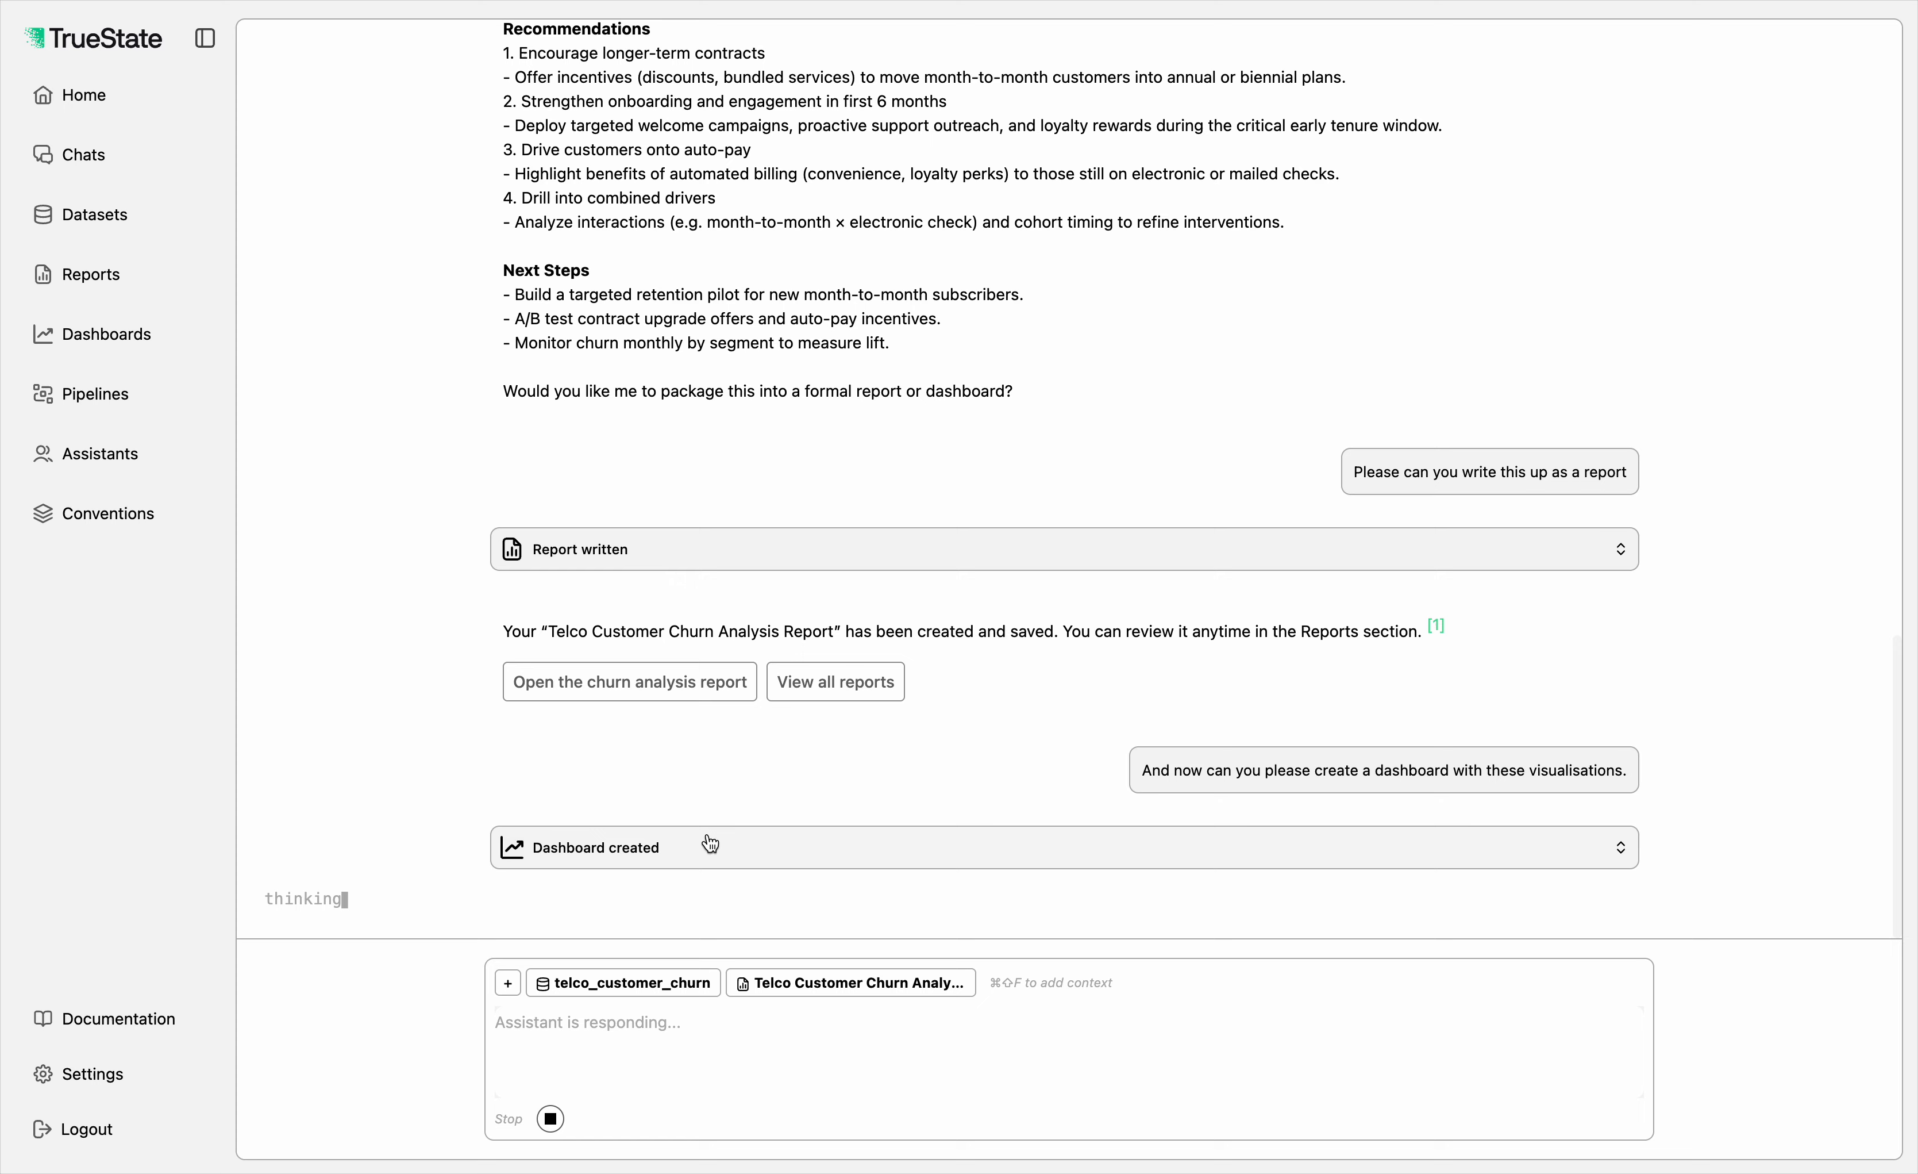
{"action": "left_click", "coordinate": [650, 881]}
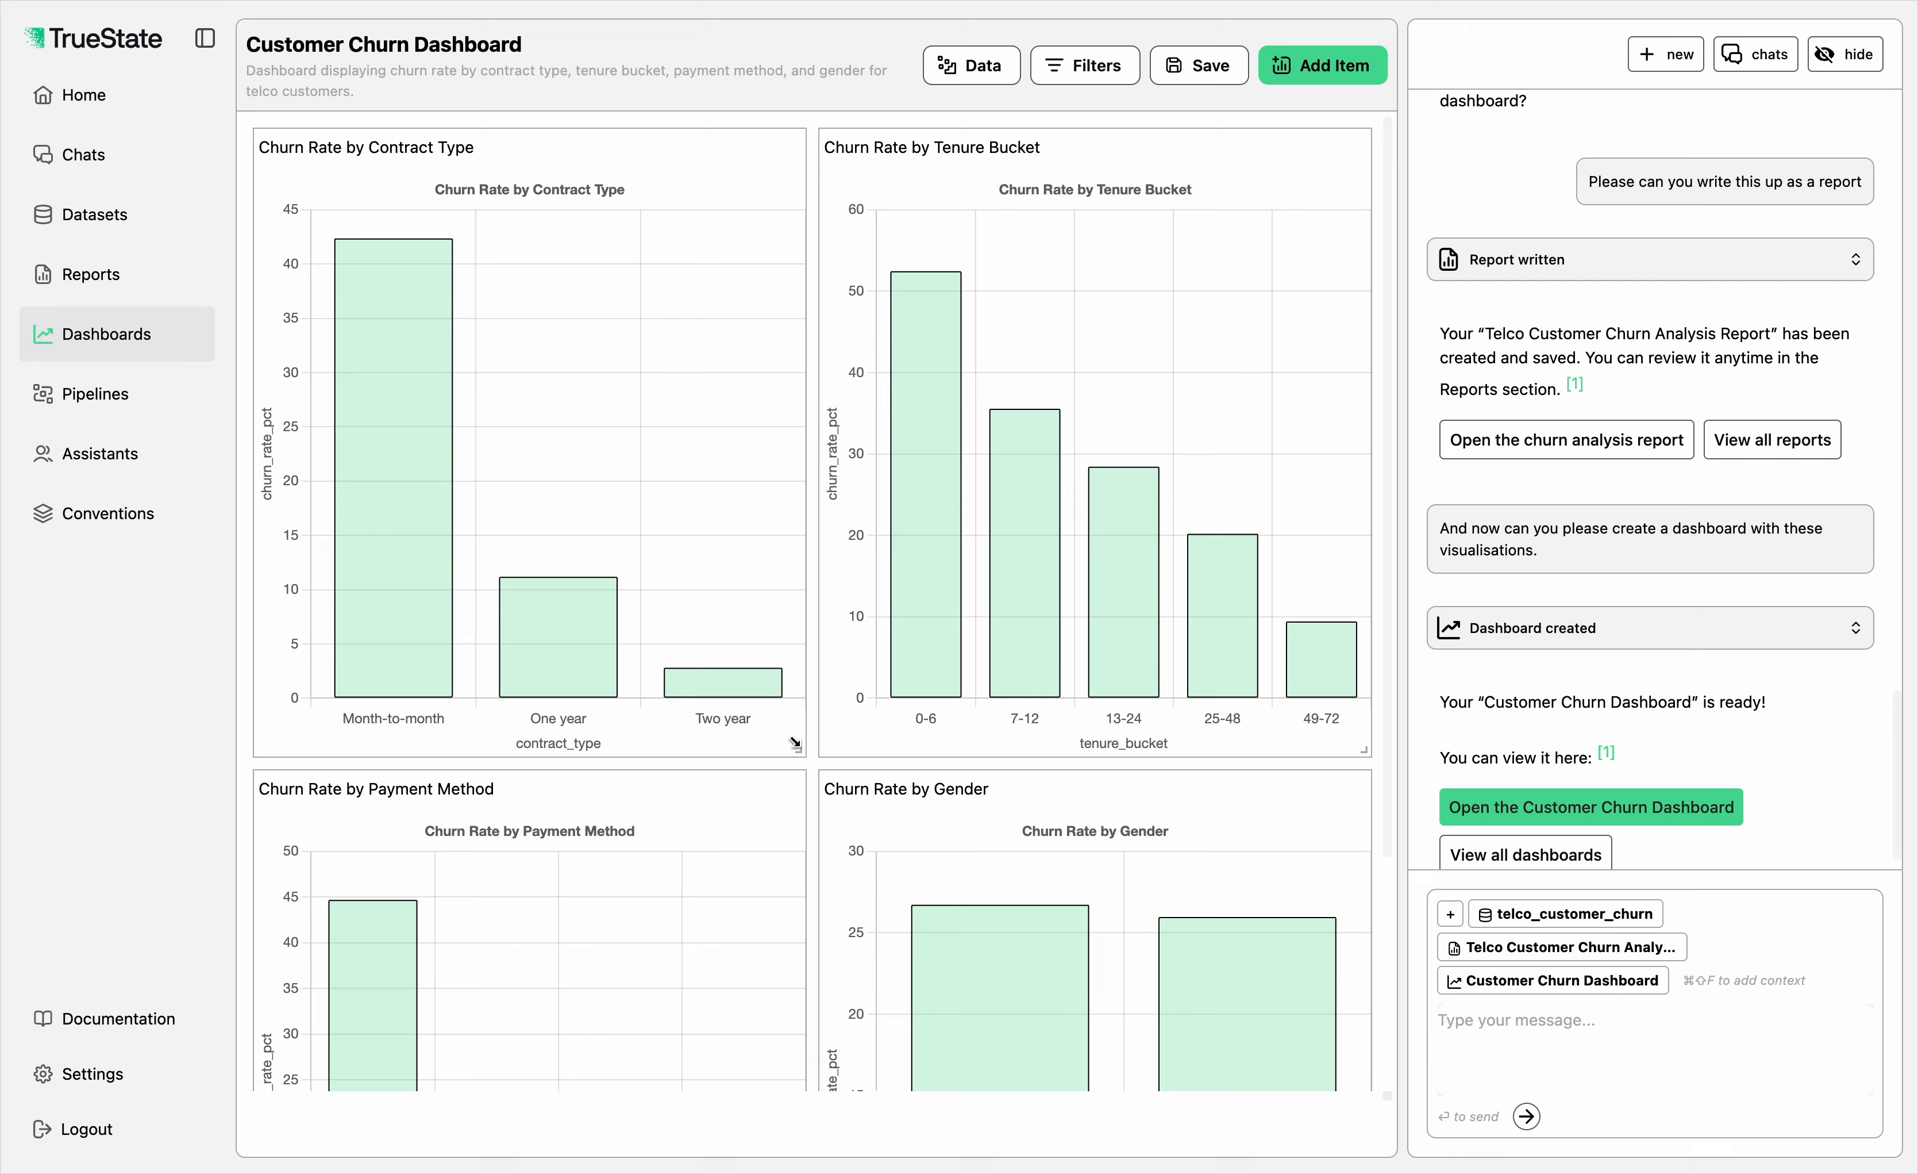
{"action": "scroll", "coordinate": [793, 741], "scroll_direction": "down", "scroll_amount": 5}
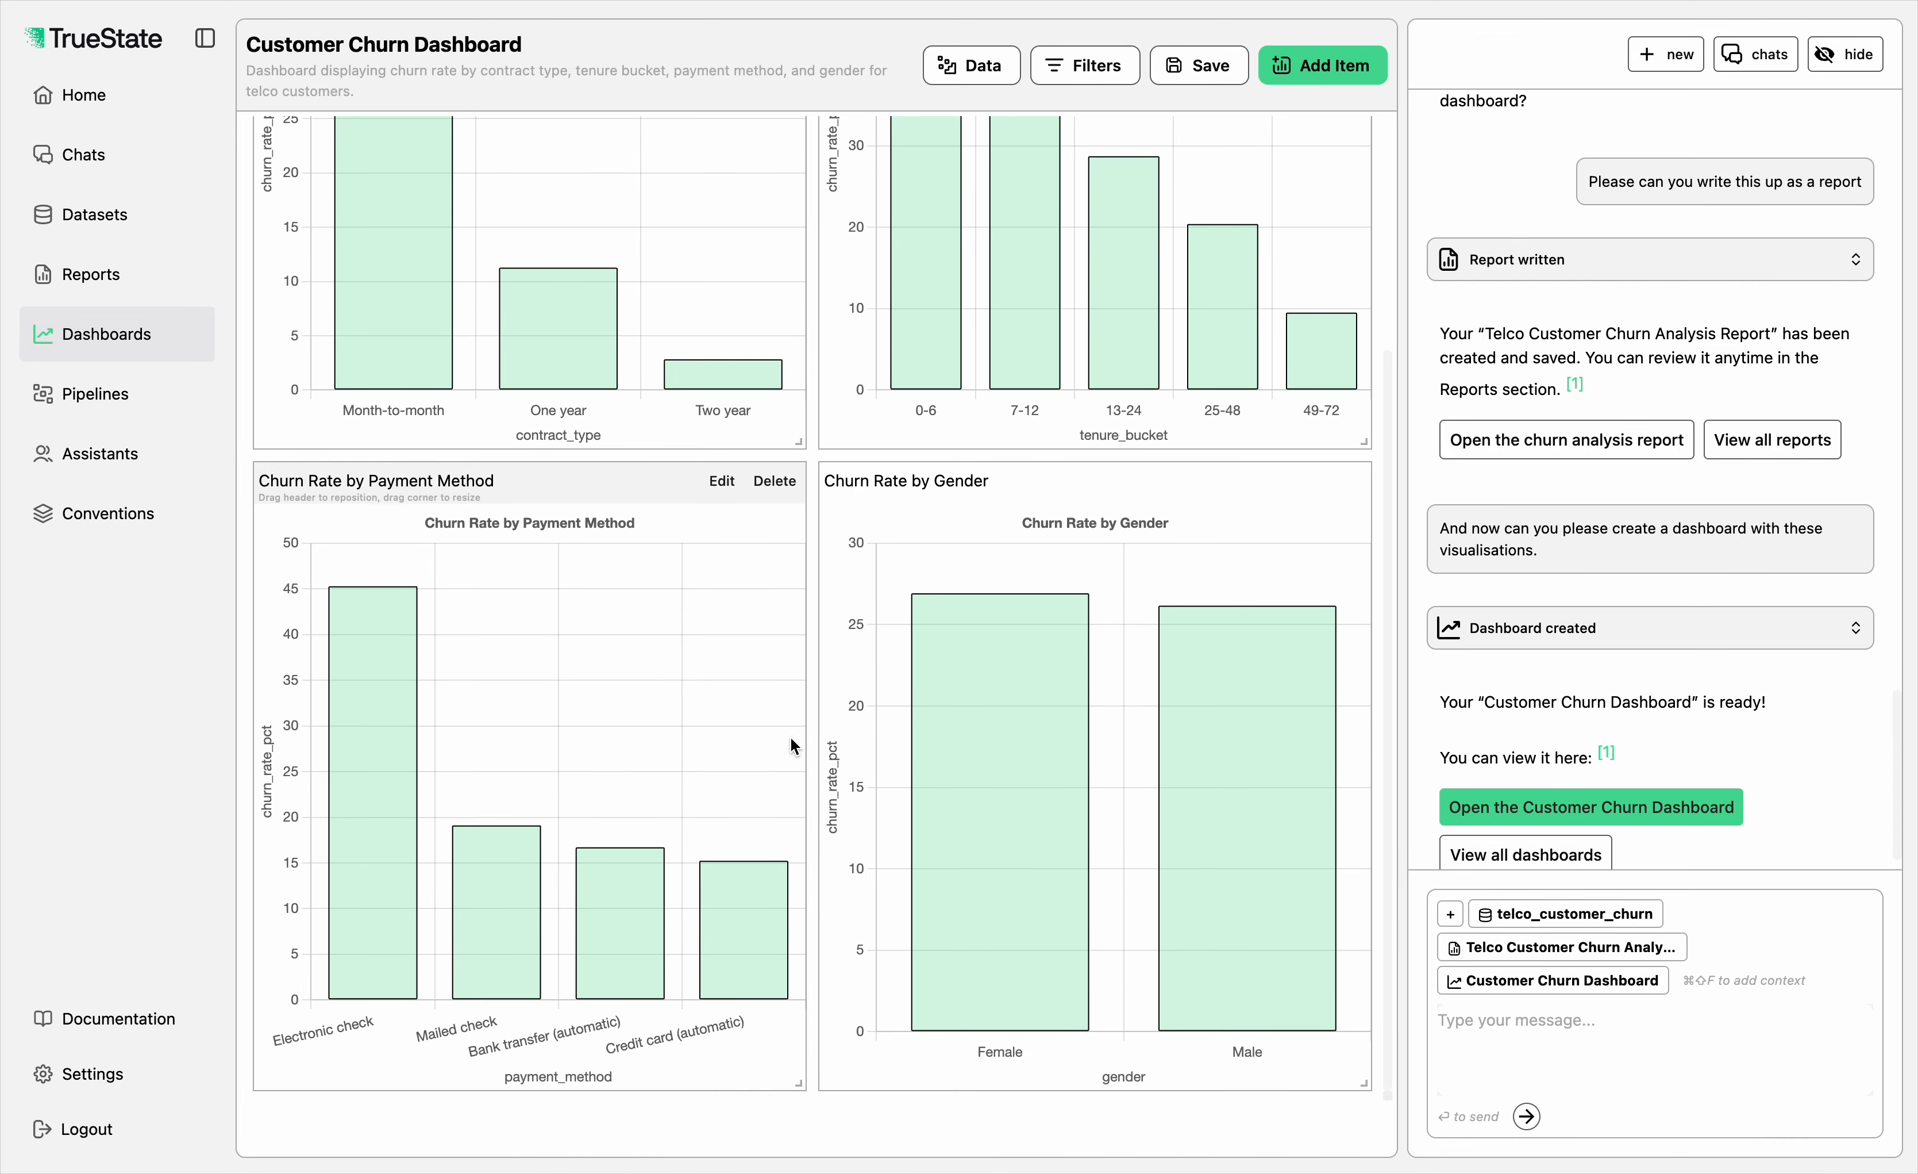
{"action": "scroll", "coordinate": [792, 740], "scroll_direction": "up", "scroll_amount": 5}
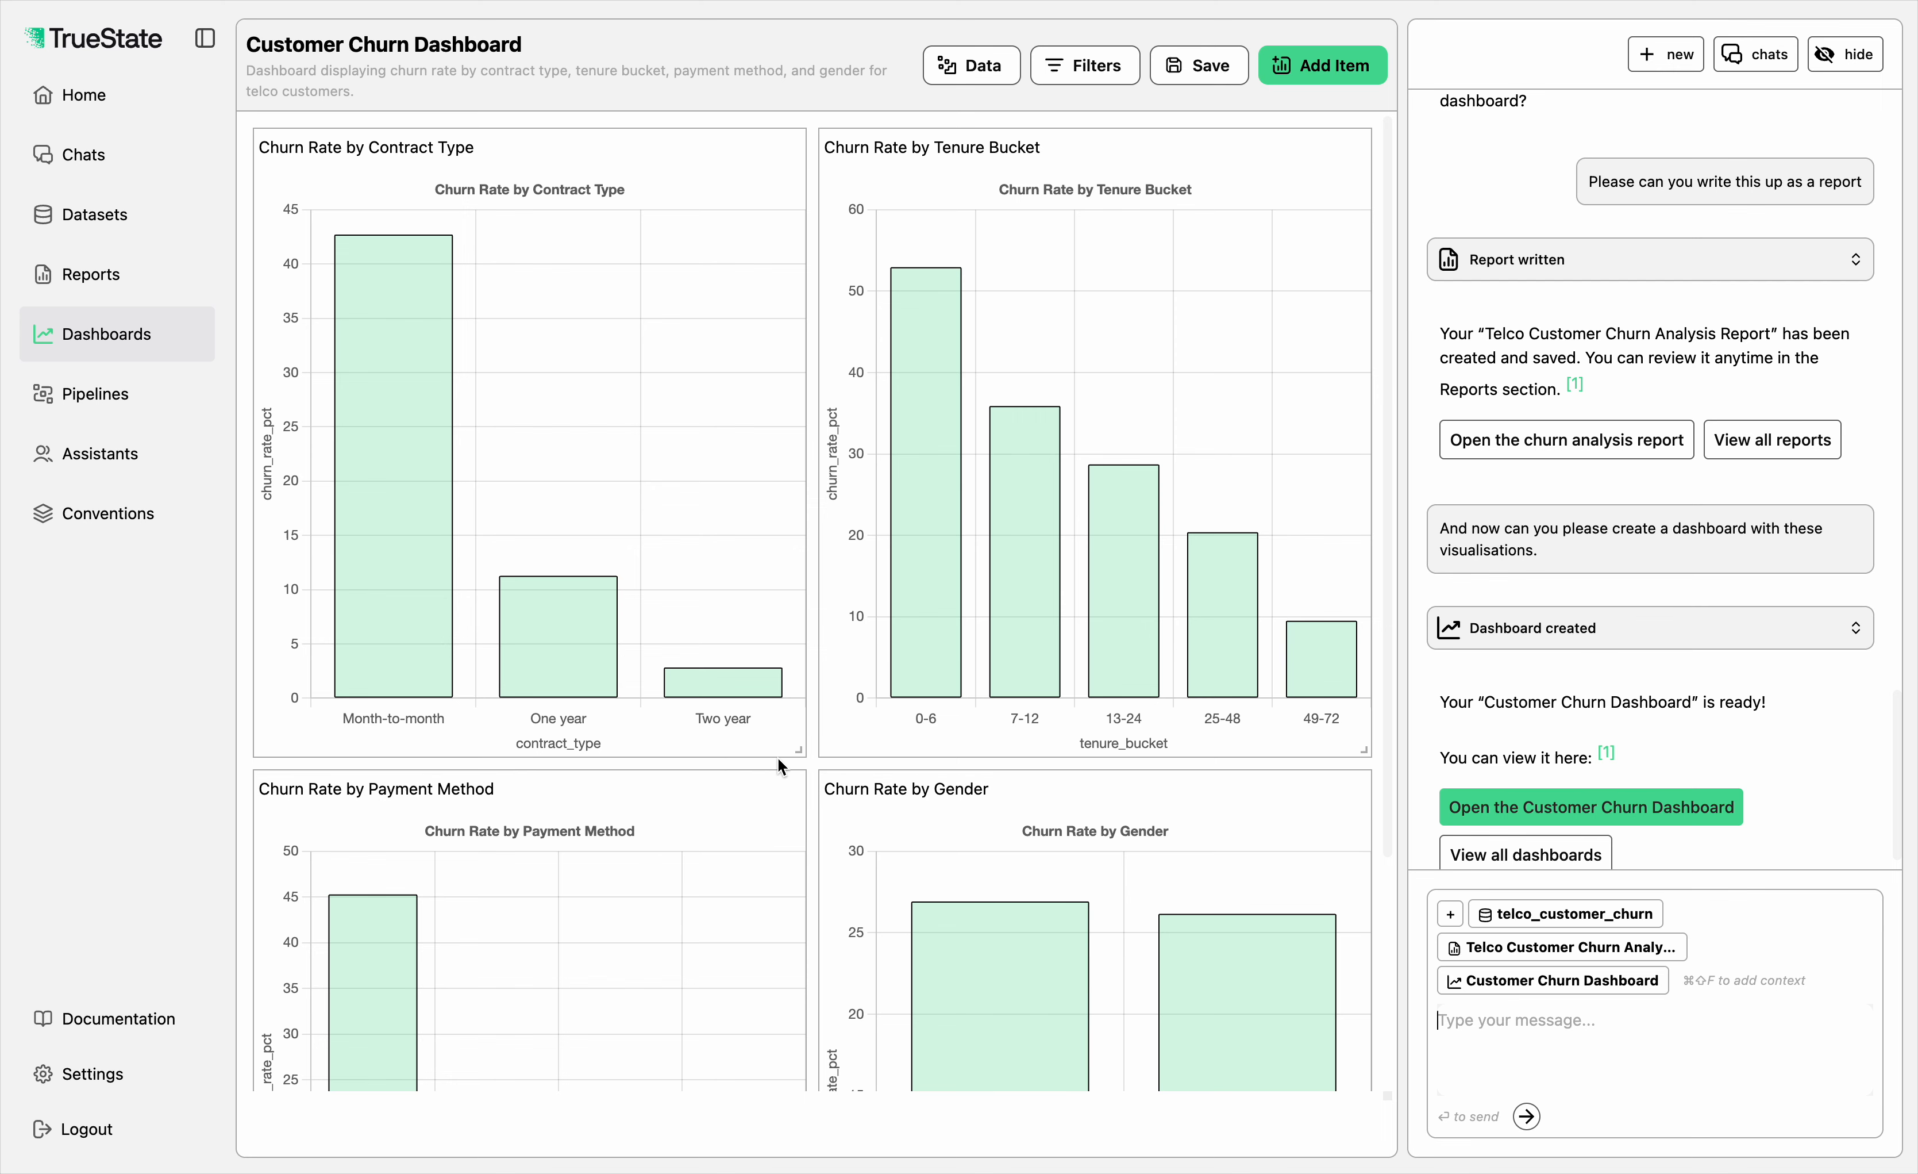
Step: Shorten the contract type, tenure bucket, gender and payment method charts so all four fit in one dashboard view
{"action": "left_click_drag", "start_coordinate": [797, 751], "coordinate": [791, 550]}
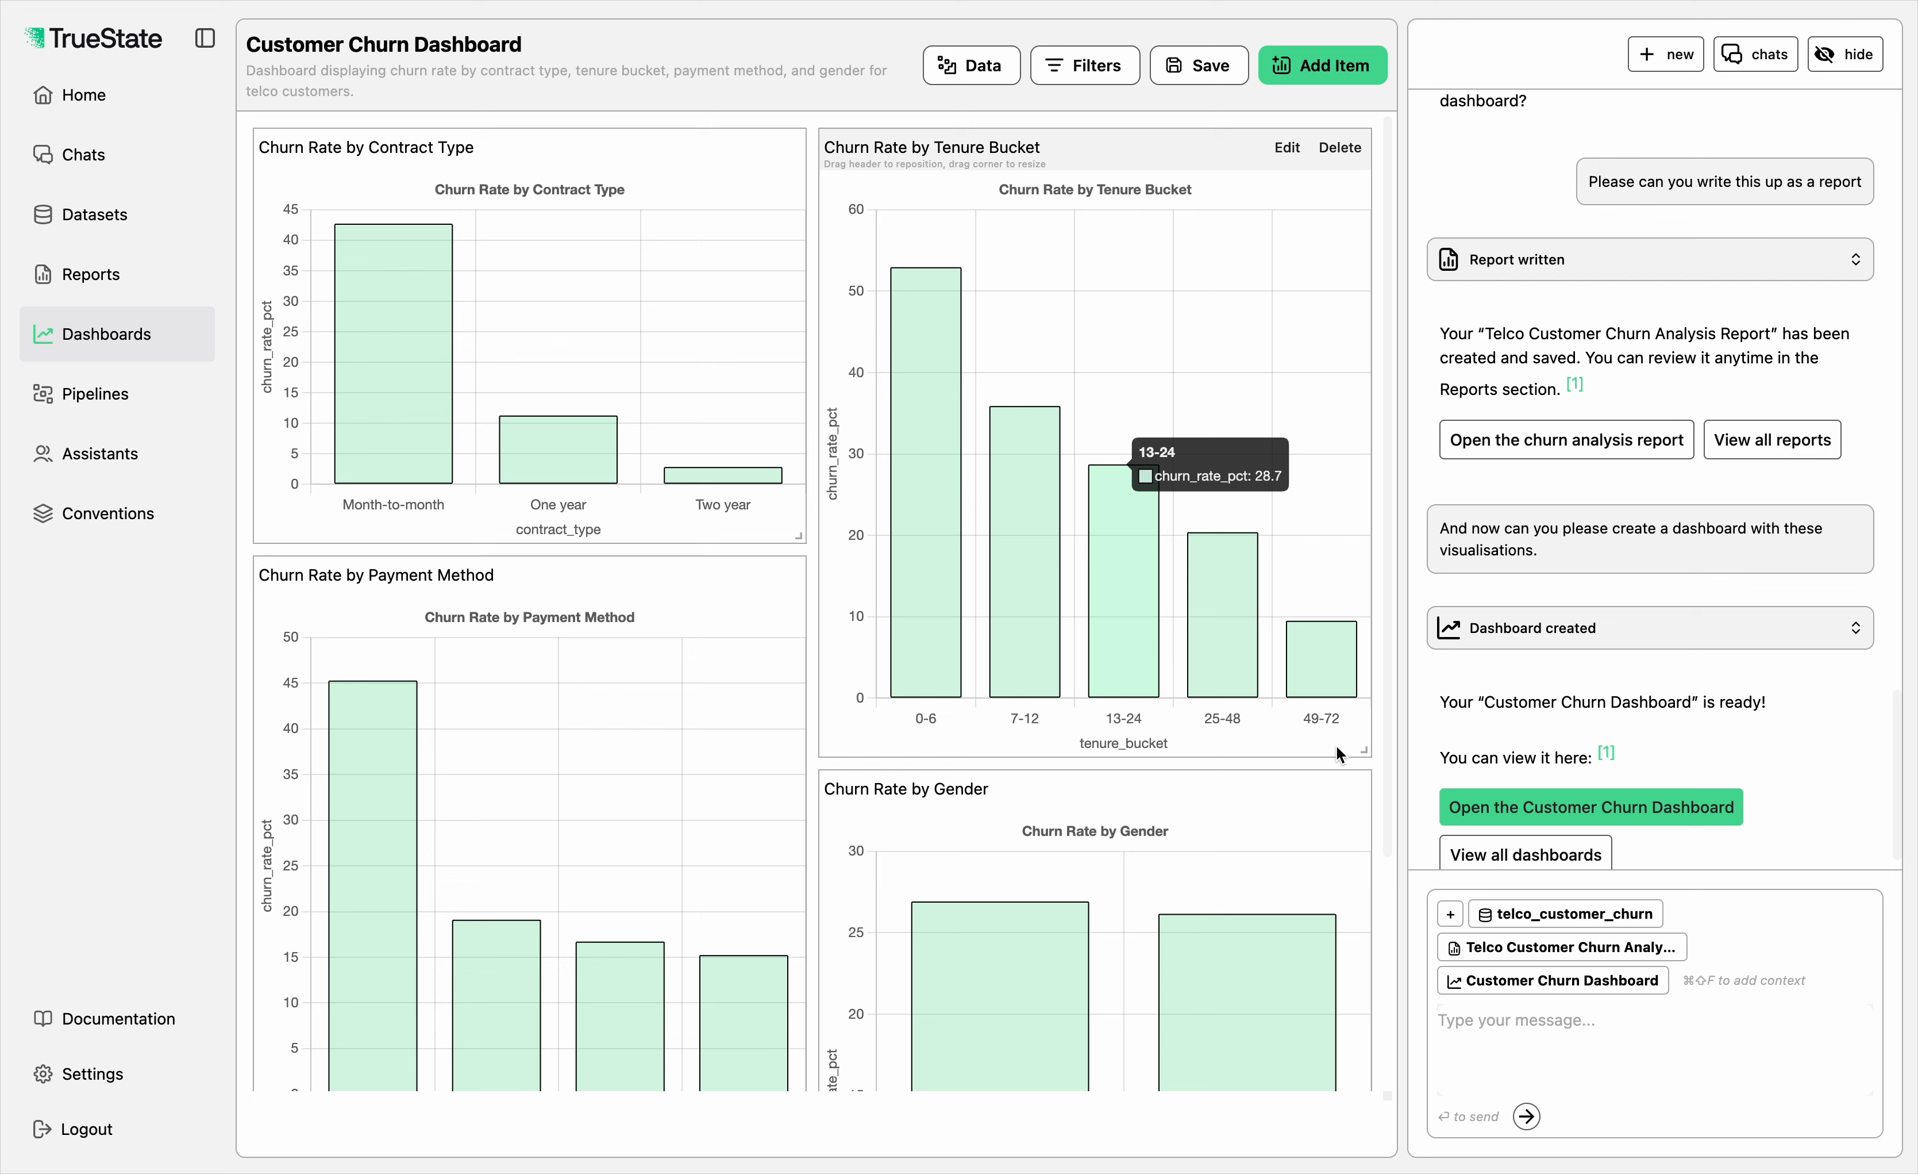
{"action": "left_click_drag", "start_coordinate": [1365, 751], "coordinate": [1360, 542]}
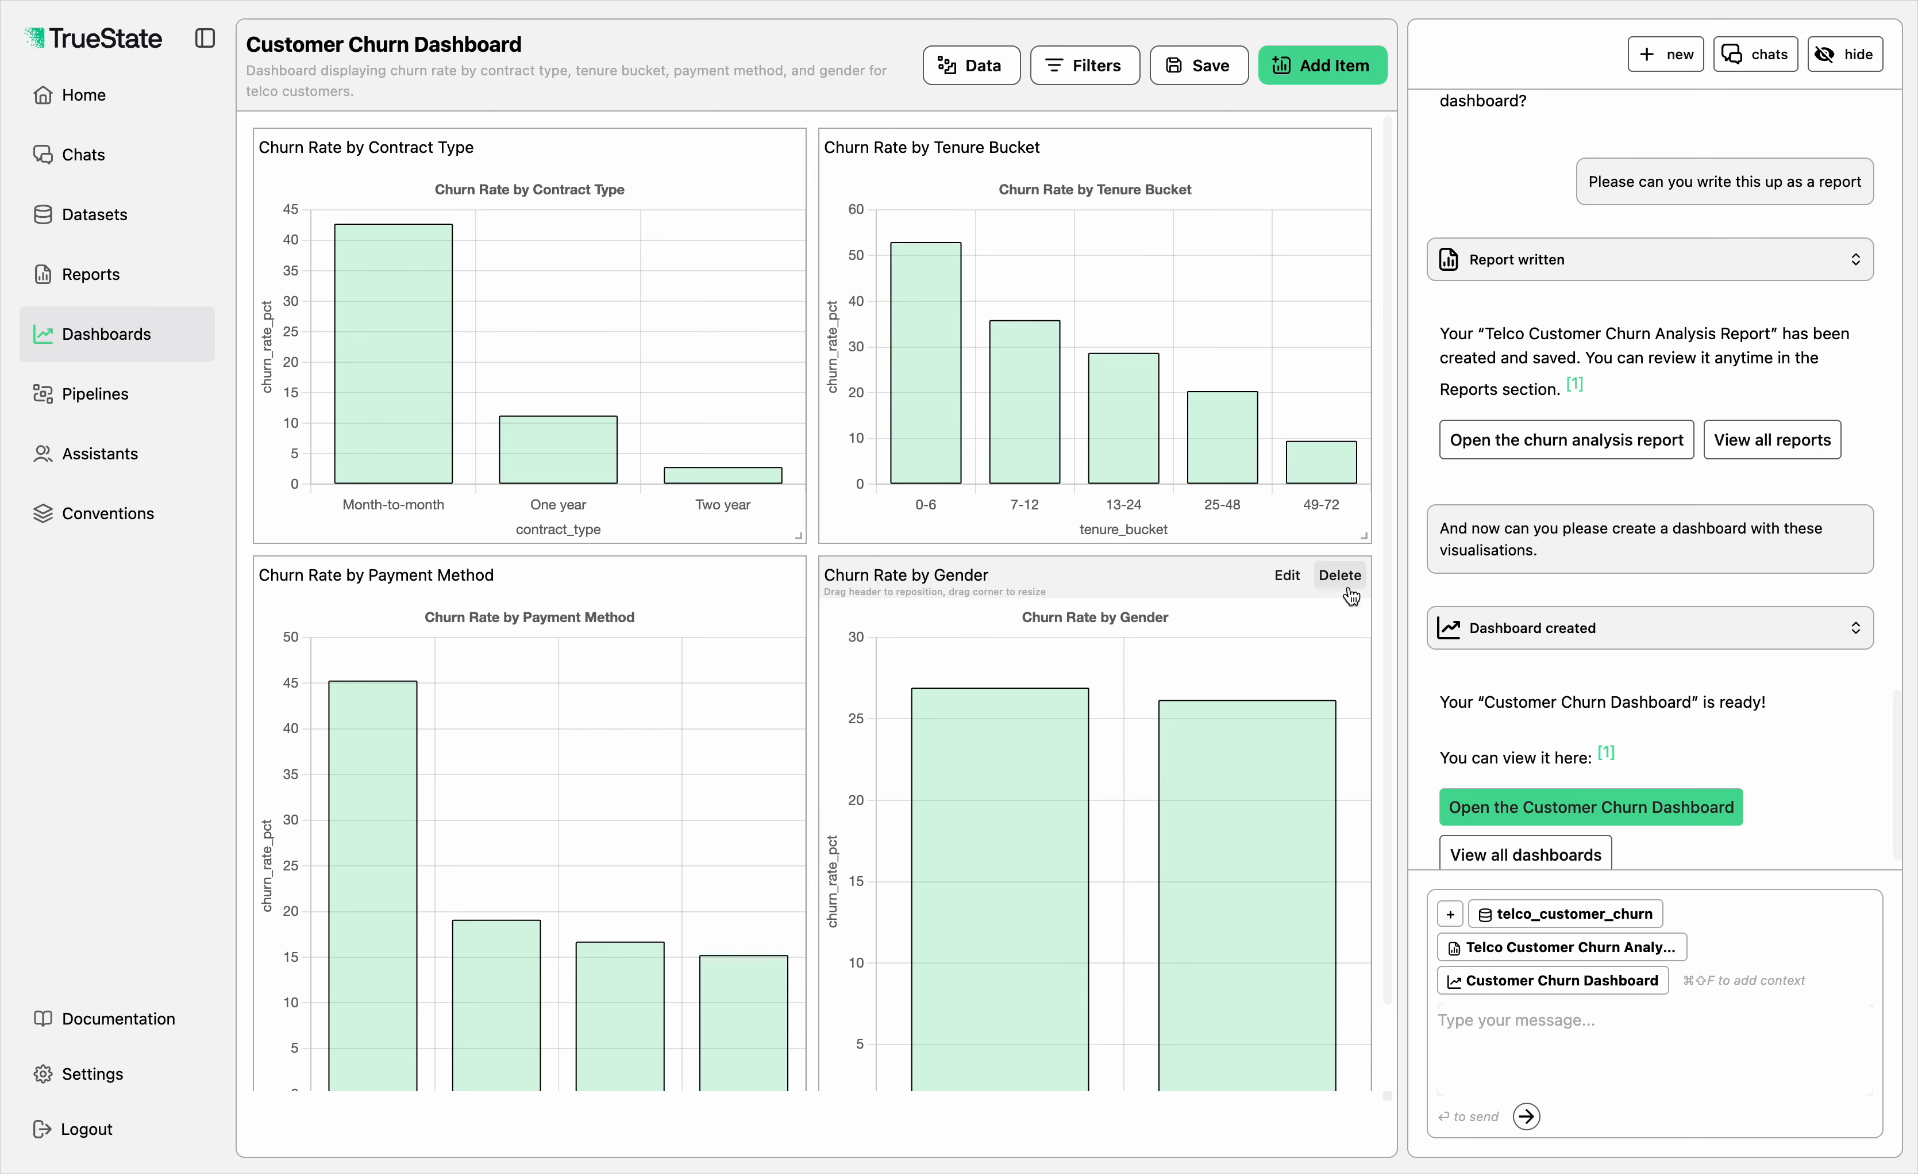
{"action": "scroll", "coordinate": [1292, 732], "scroll_direction": "down", "scroll_amount": 2}
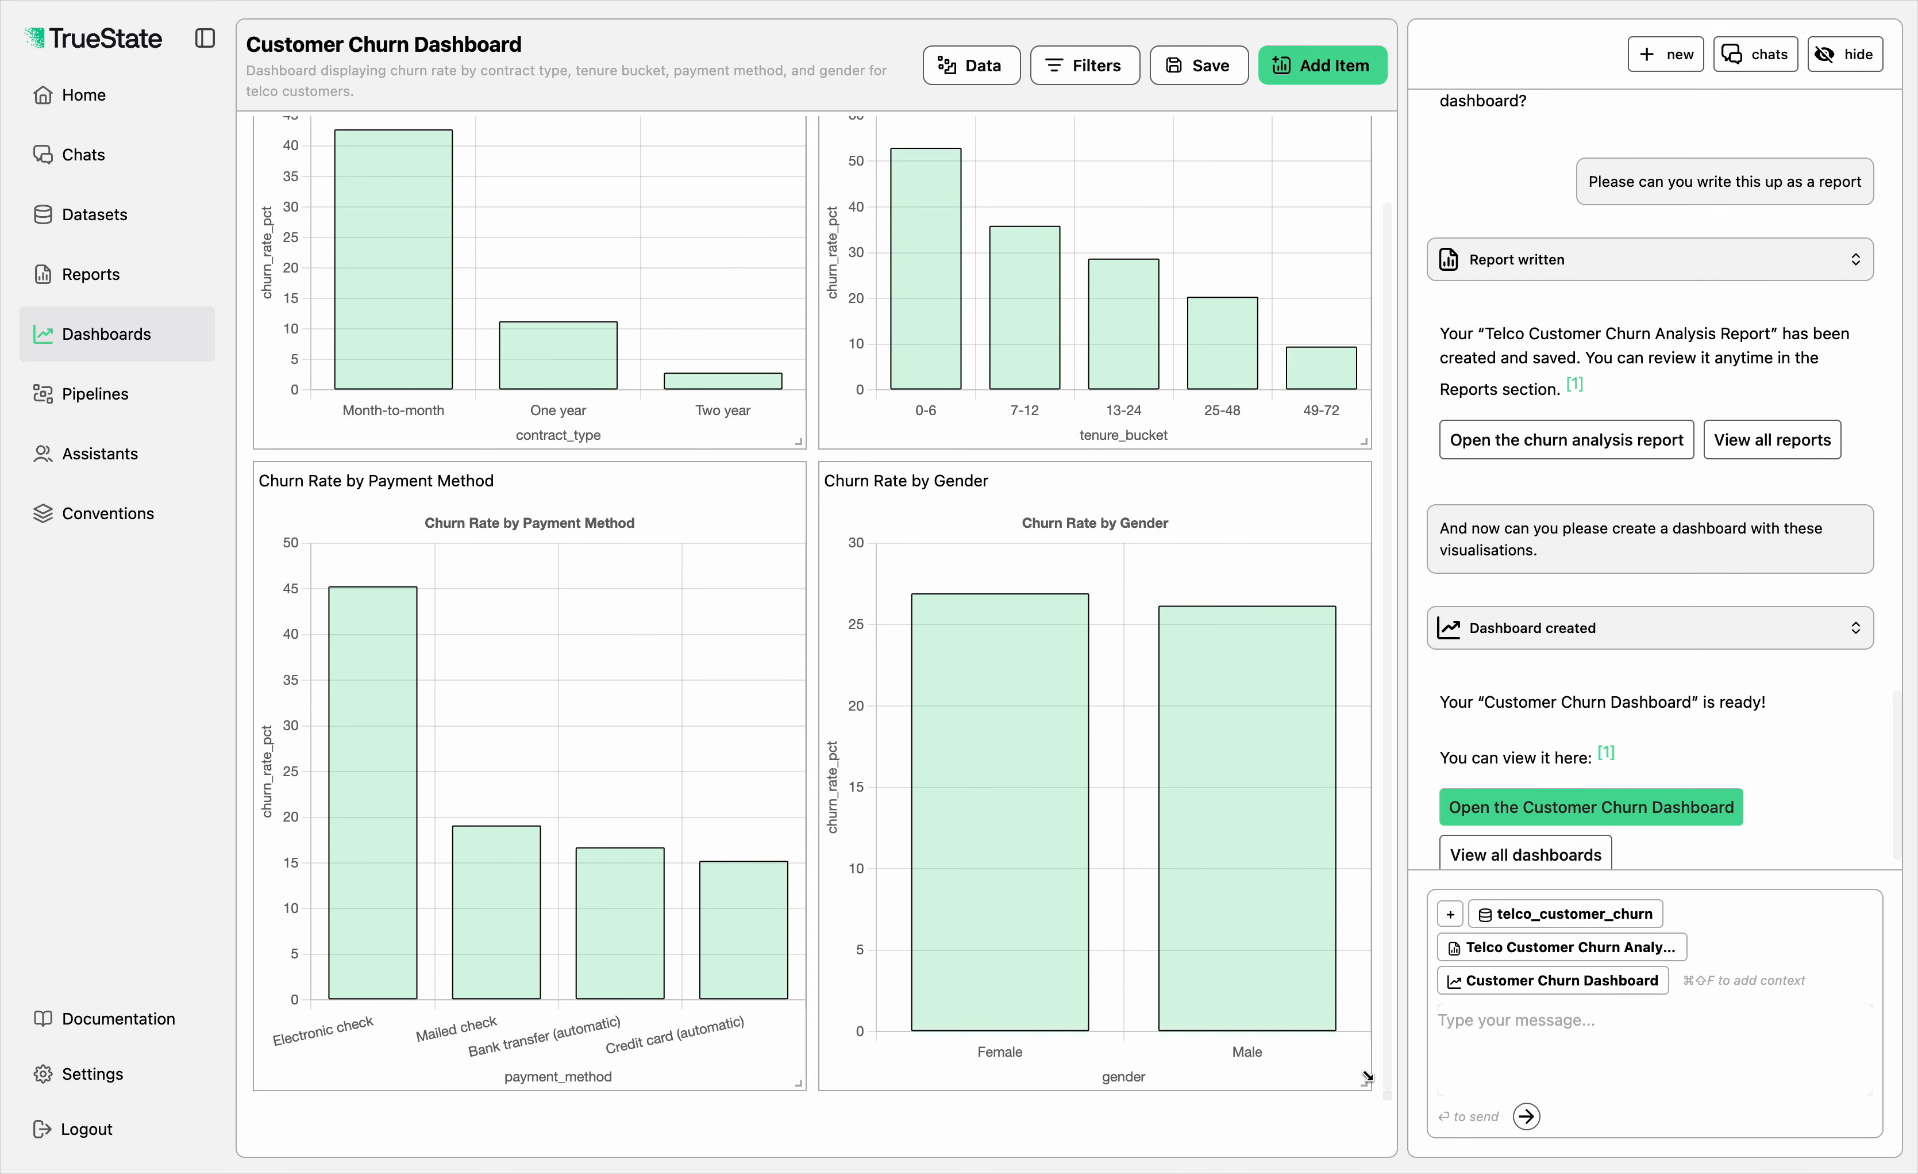
{"action": "left_click_drag", "start_coordinate": [1365, 1083], "coordinate": [1365, 979]}
{"action": "left_click_drag", "start_coordinate": [798, 1084], "coordinate": [796, 967]}
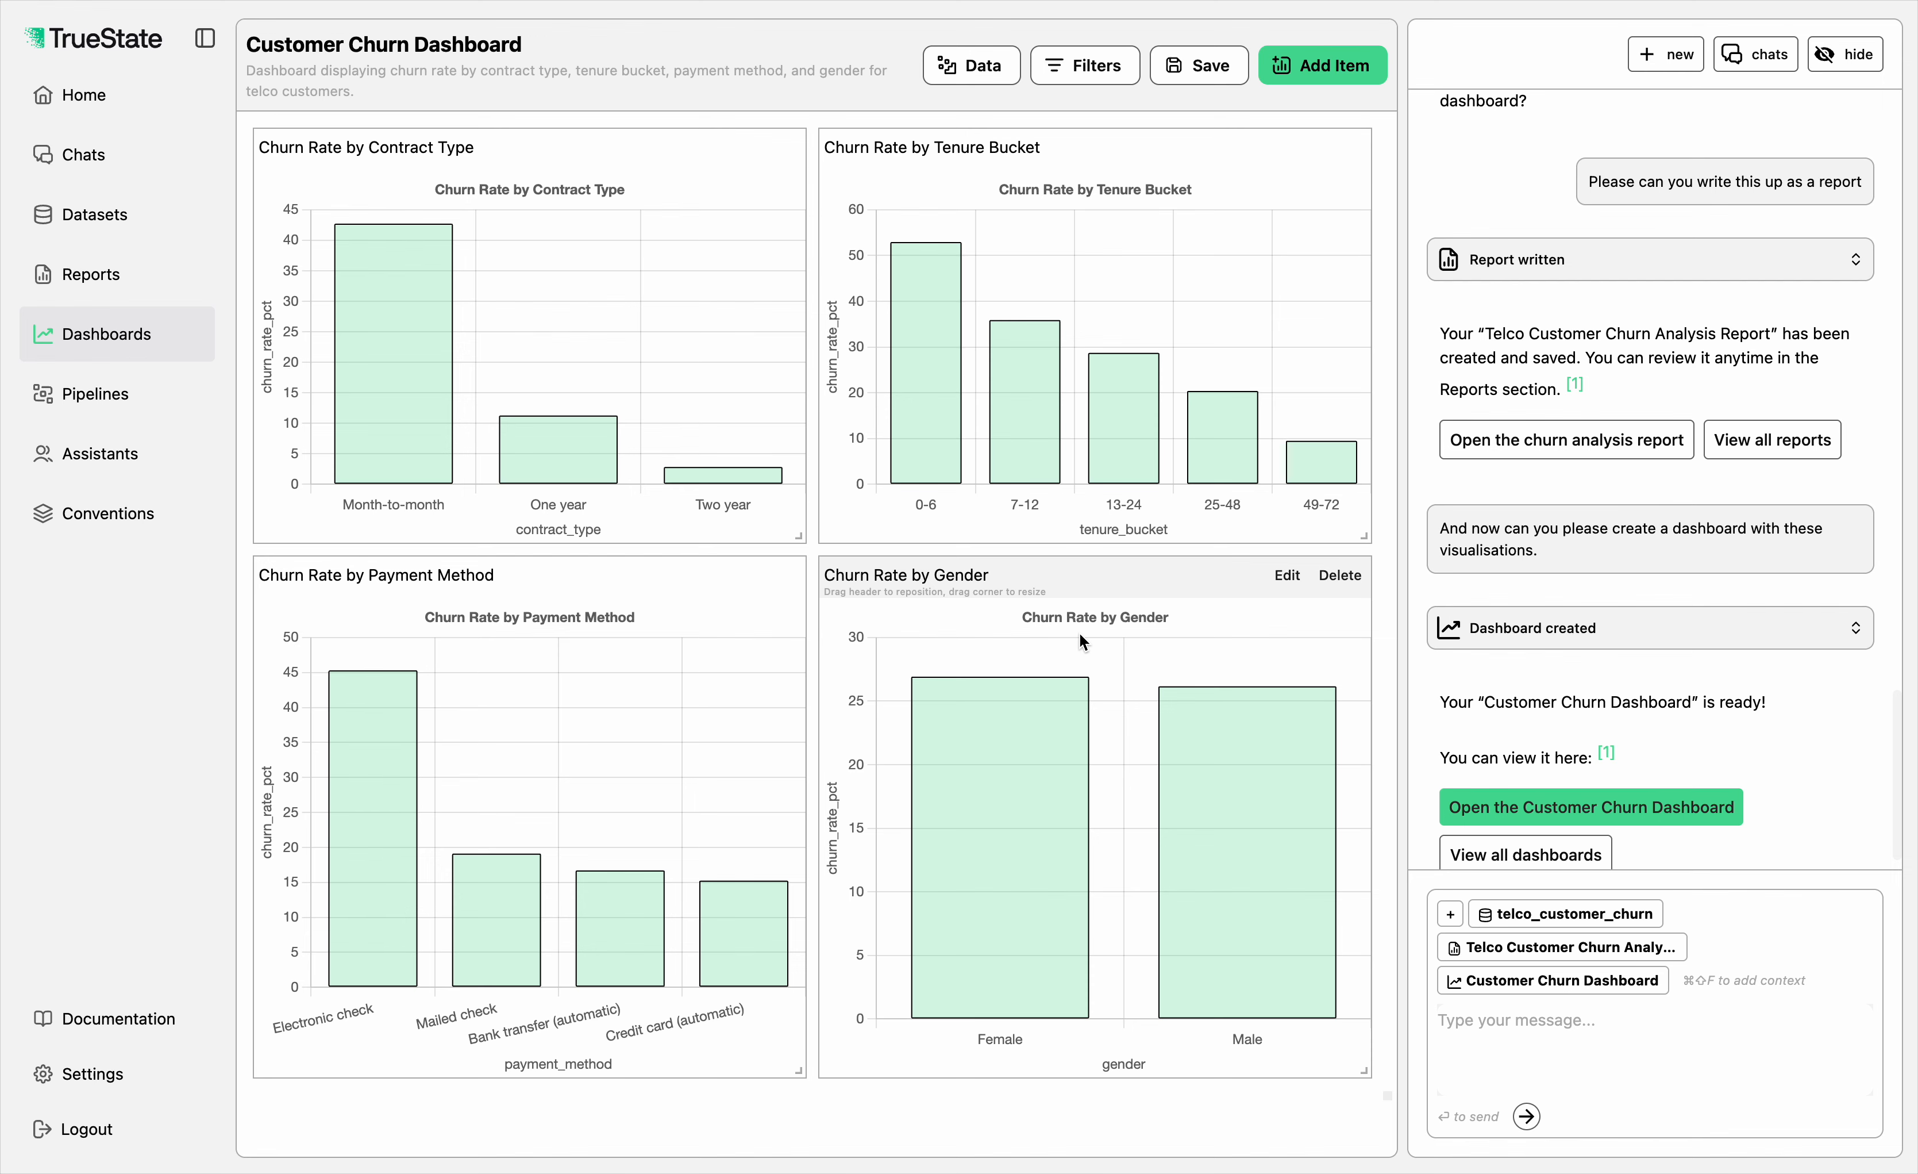
Step: Open the scheduled Weekly sales report for editing and examine its name, cron schedule, context and prompt
{"action": "left_click", "coordinate": [83, 275]}
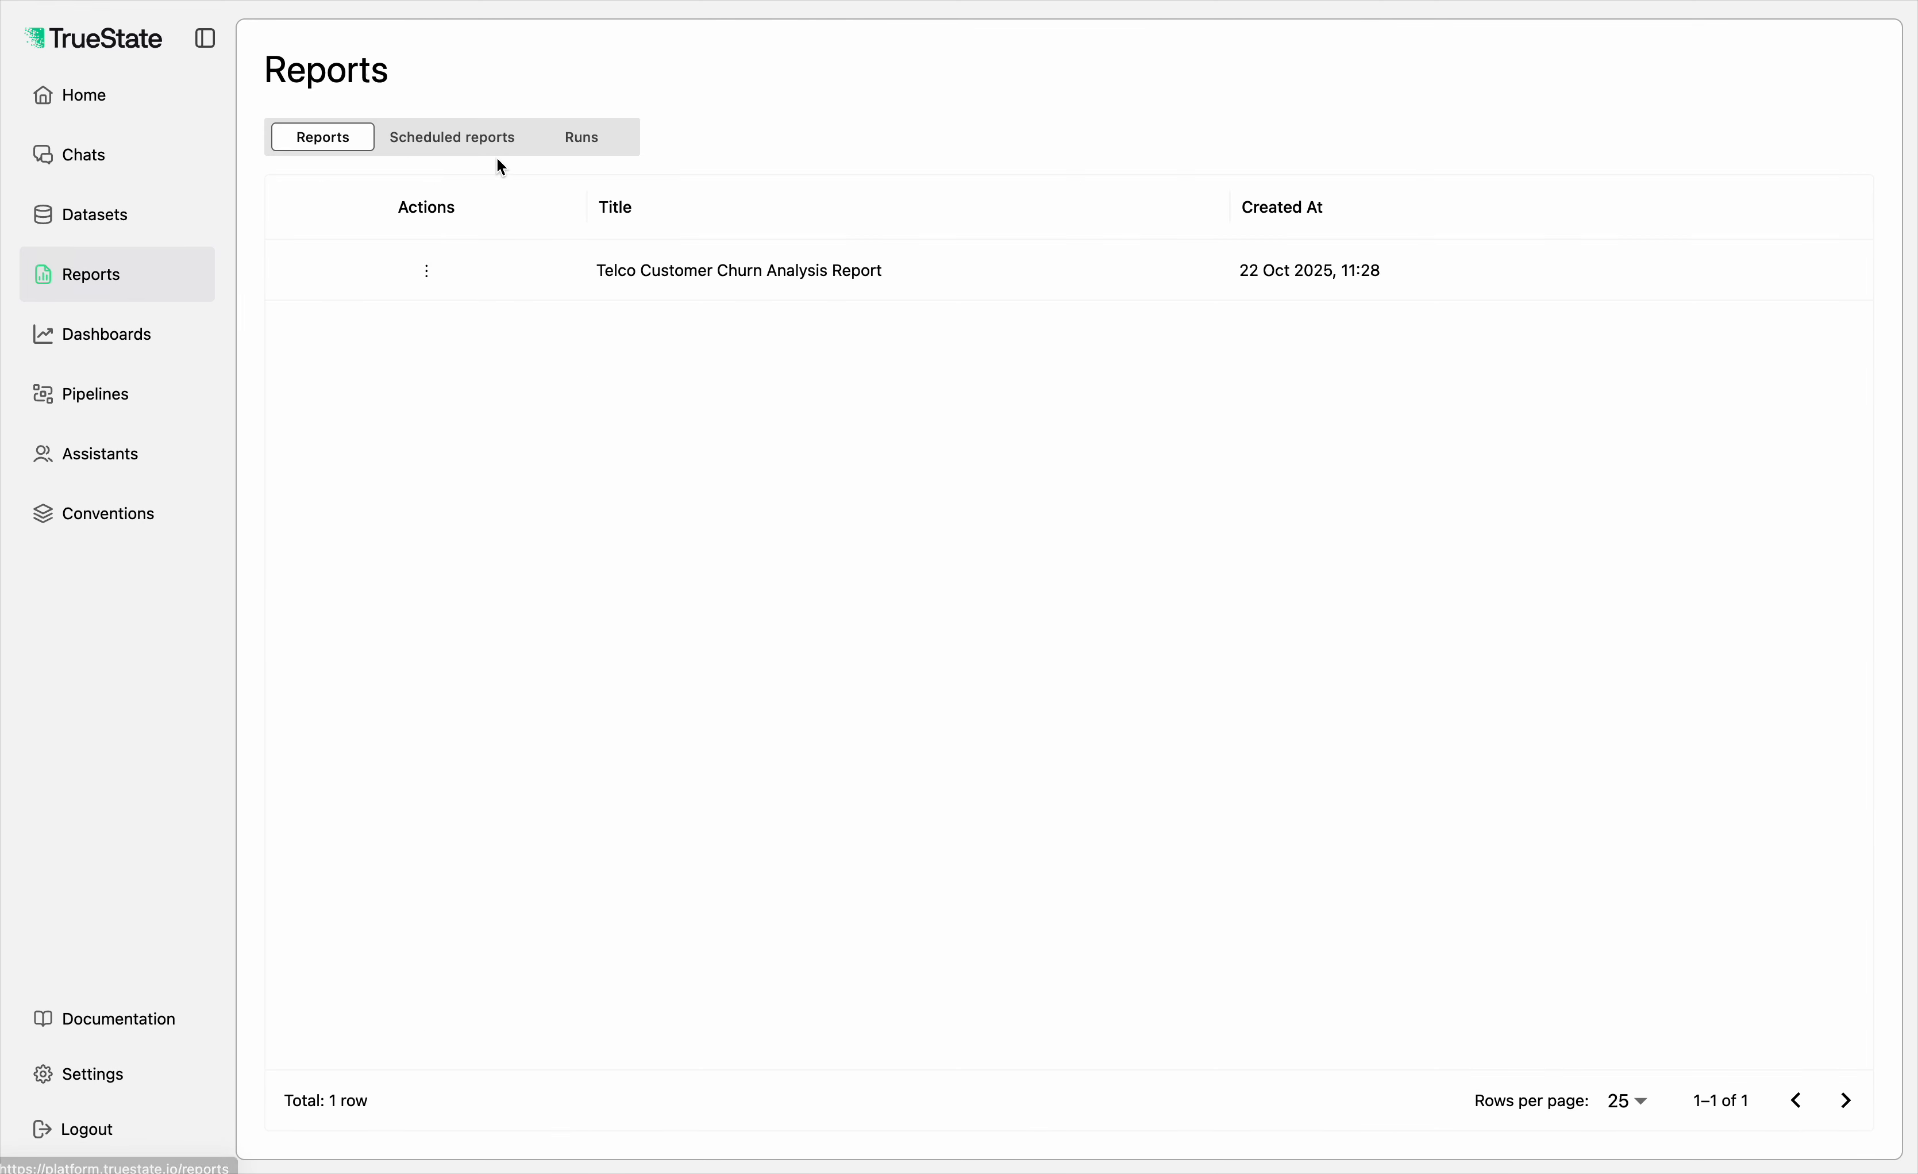
{"action": "left_click", "coordinate": [441, 138]}
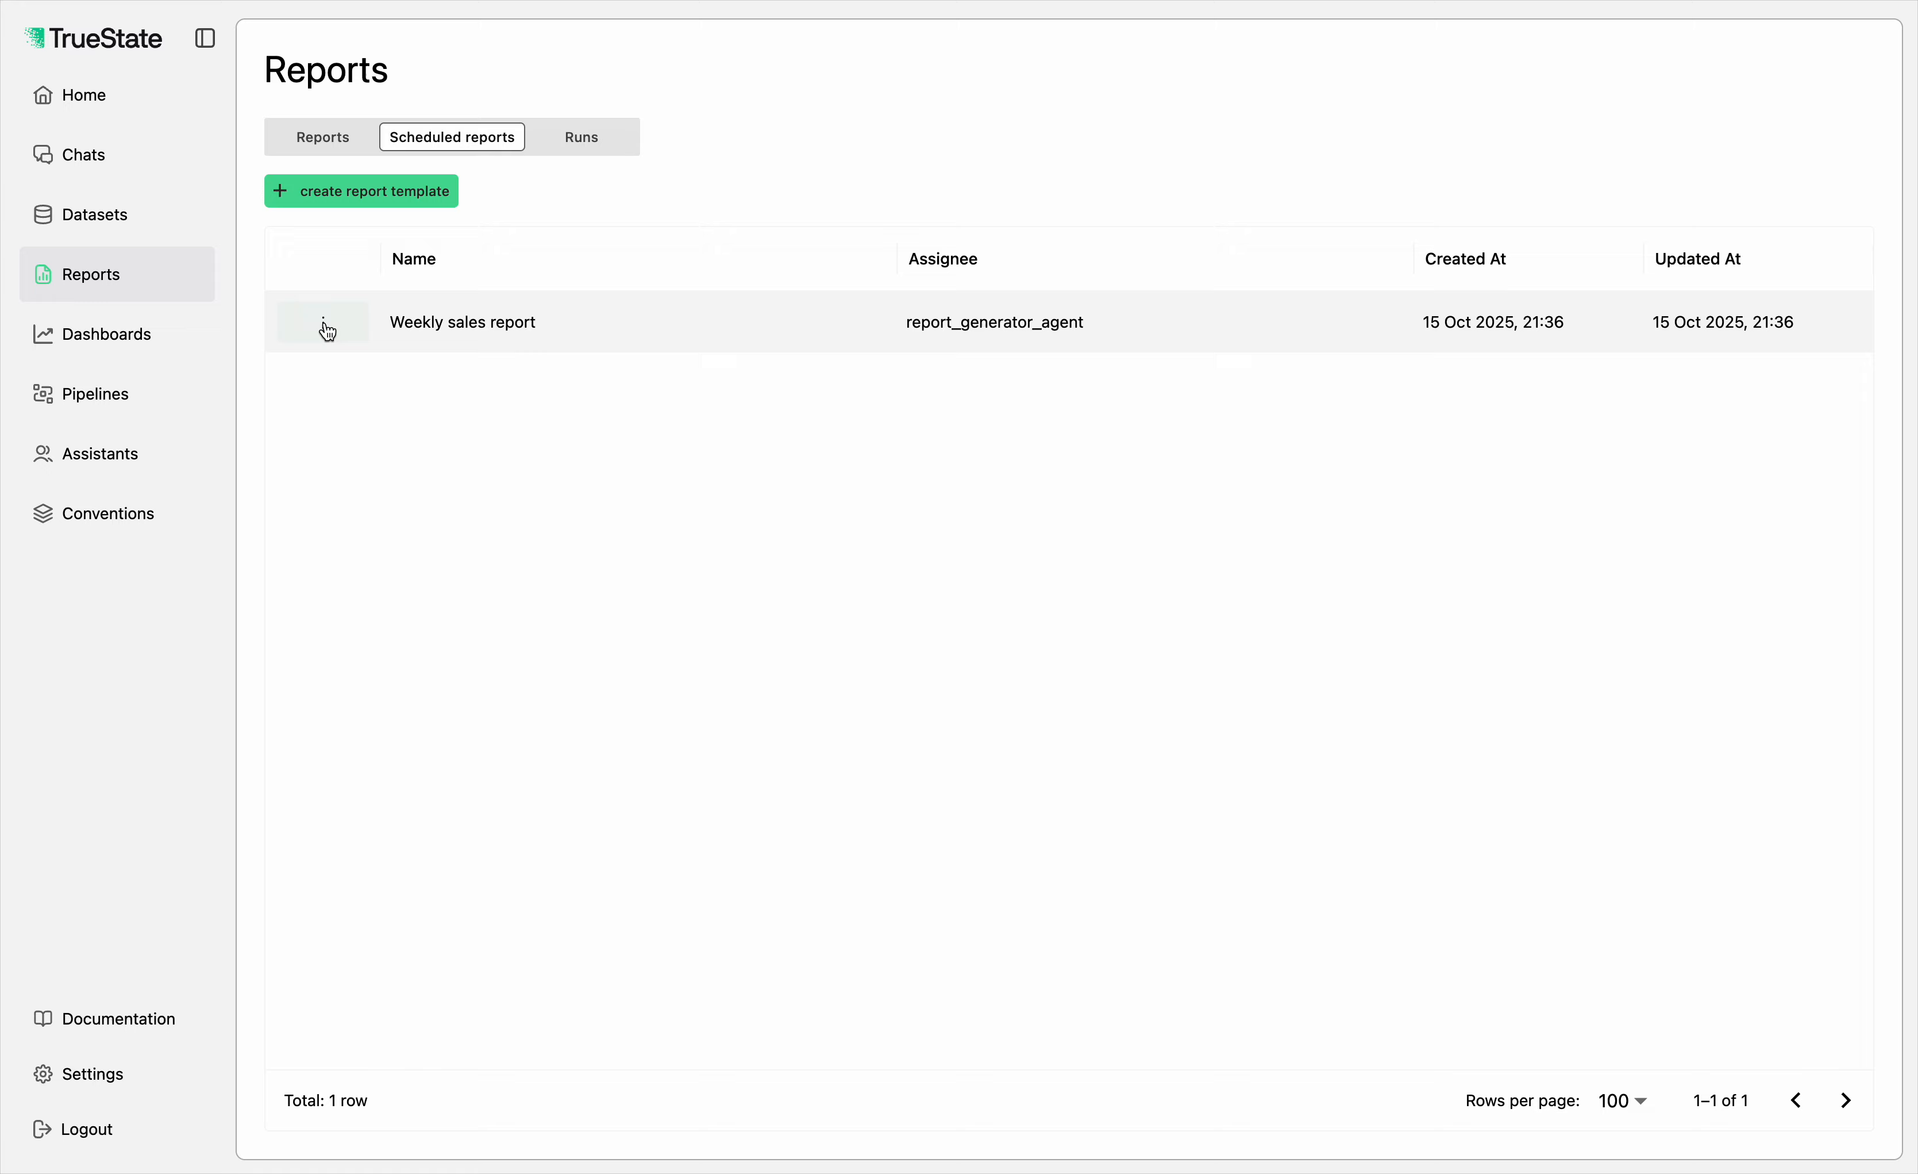
{"action": "left_click", "coordinate": [323, 323]}
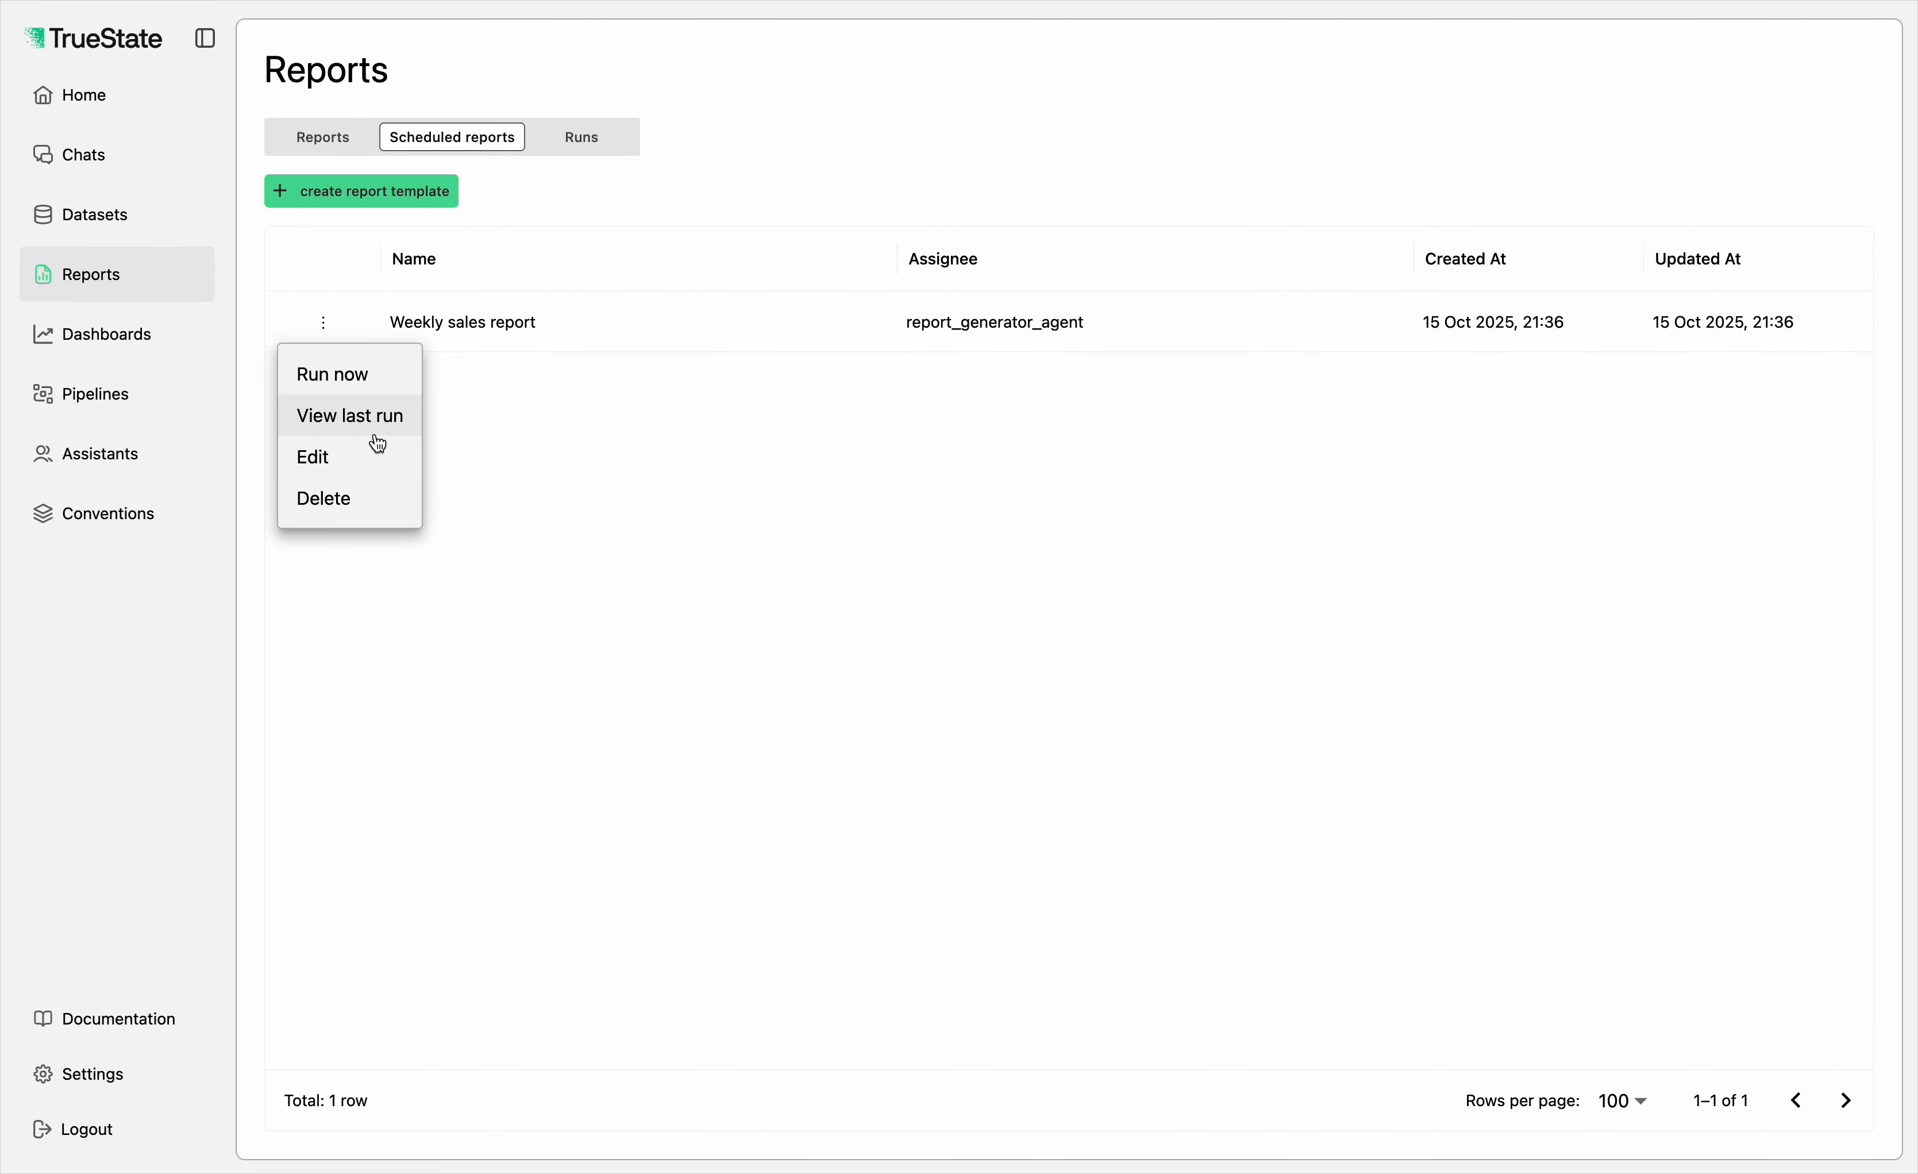
{"action": "left_click", "coordinate": [364, 465]}
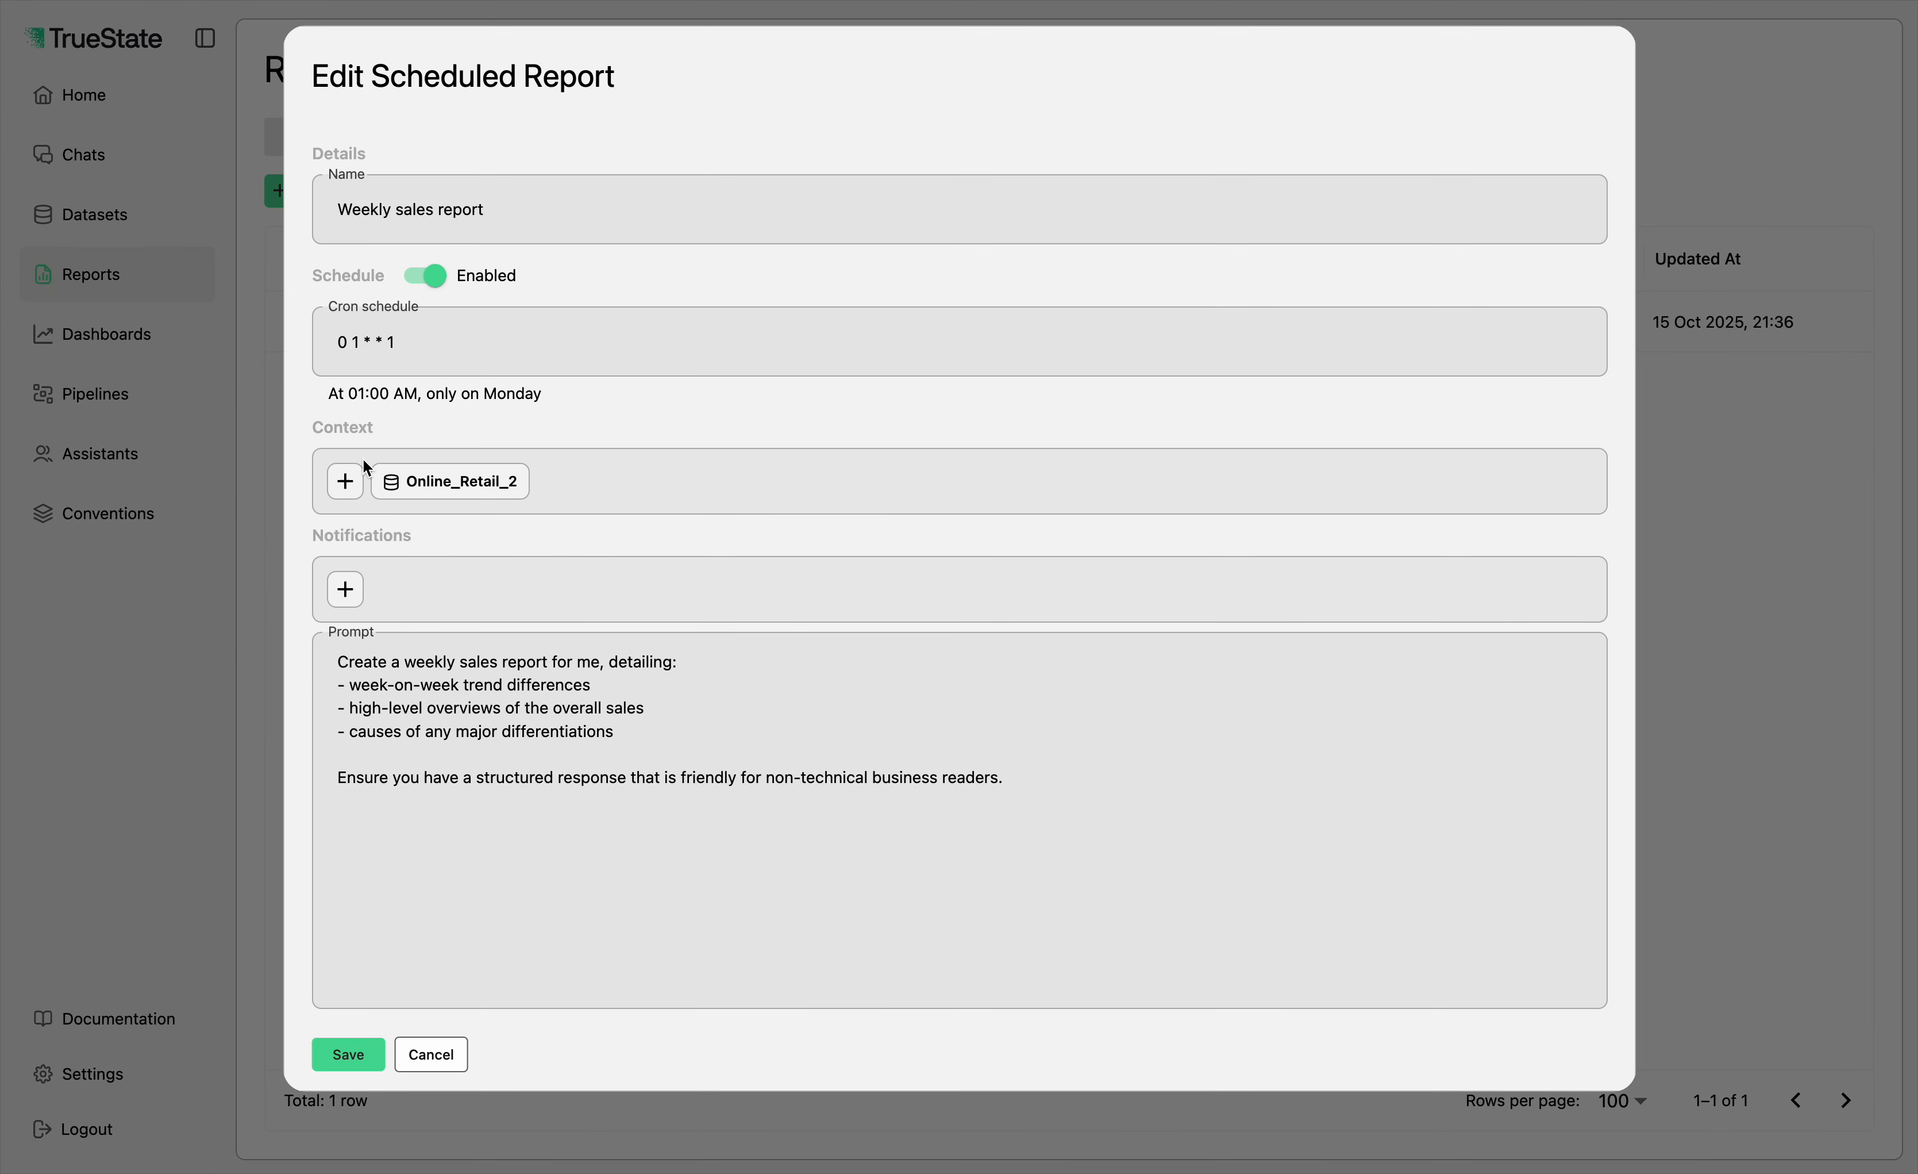
{"action": "left_click", "coordinate": [542, 212]}
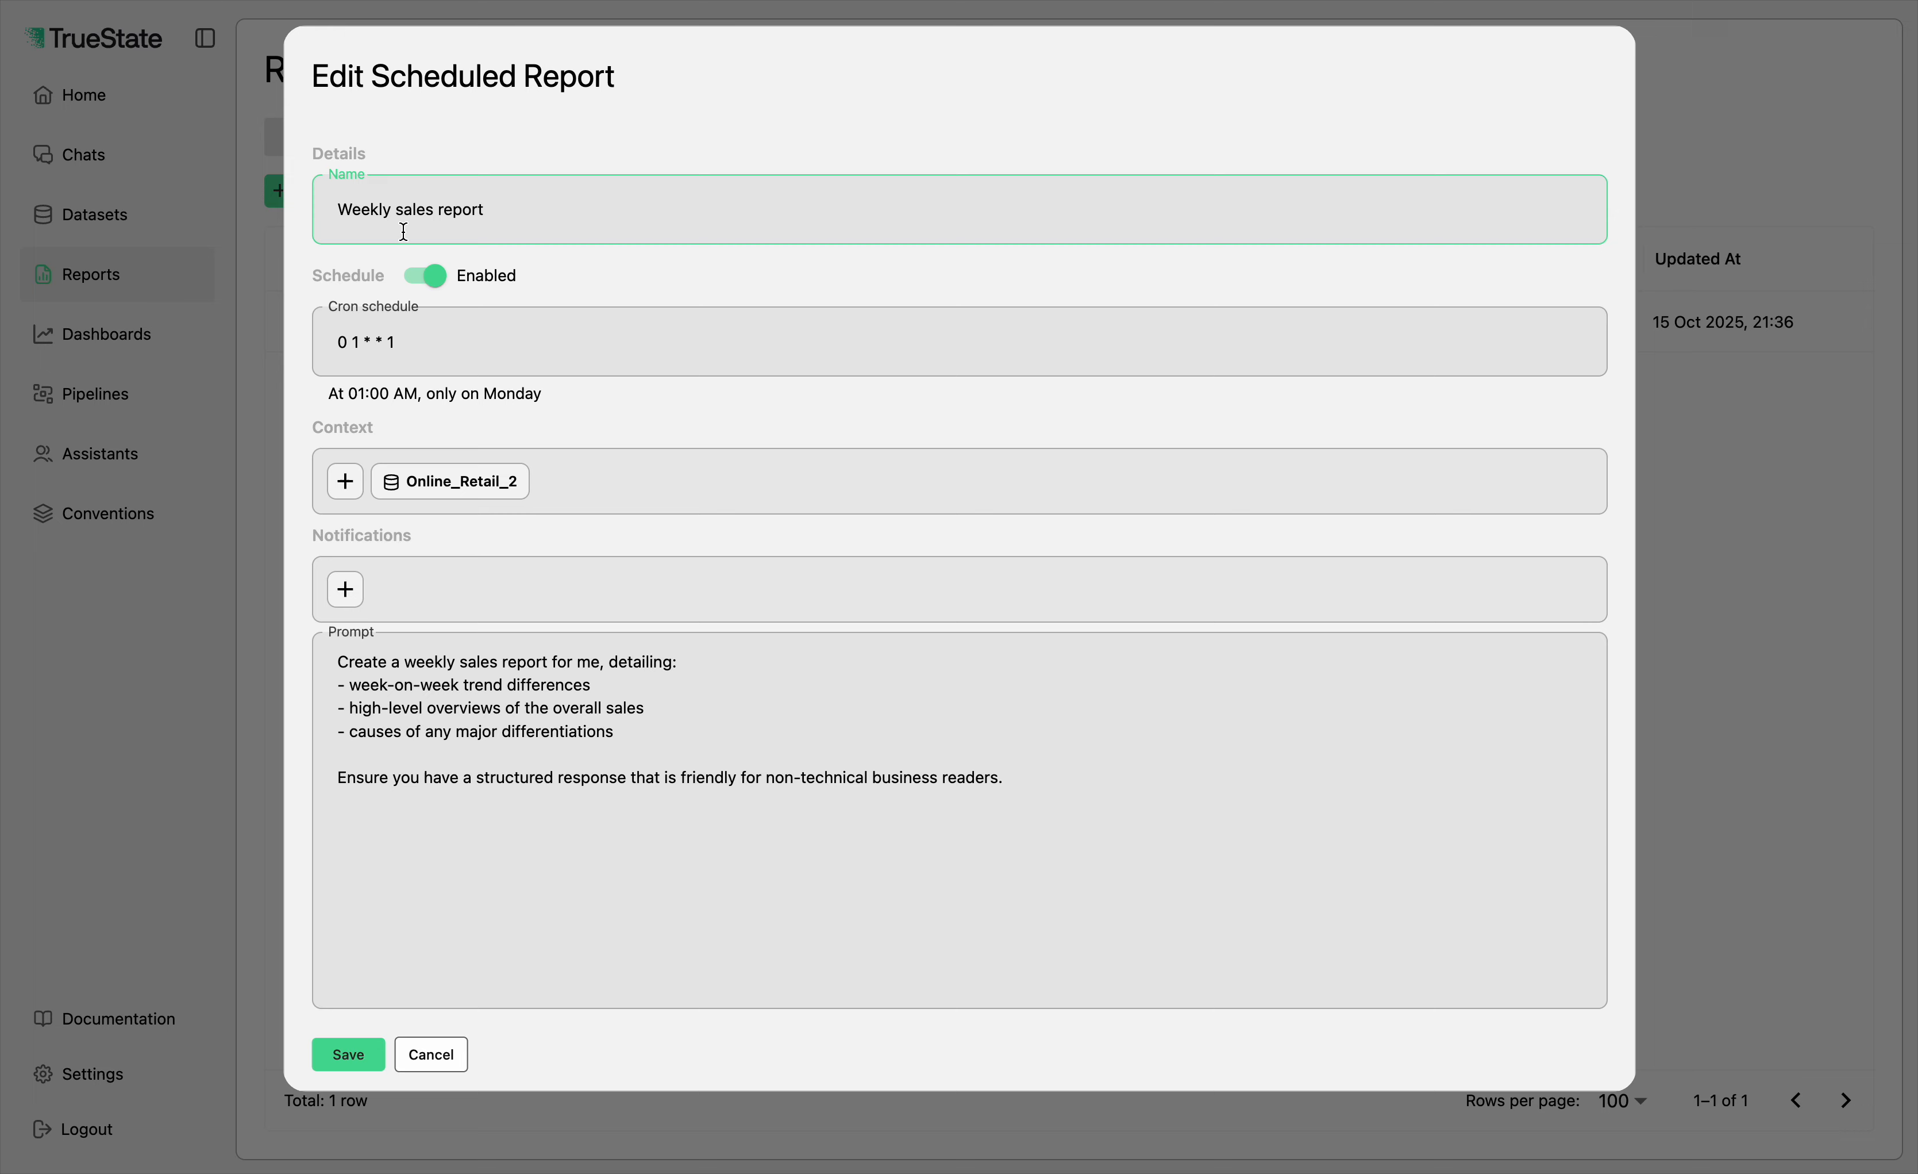
{"action": "left_click", "coordinate": [392, 356]}
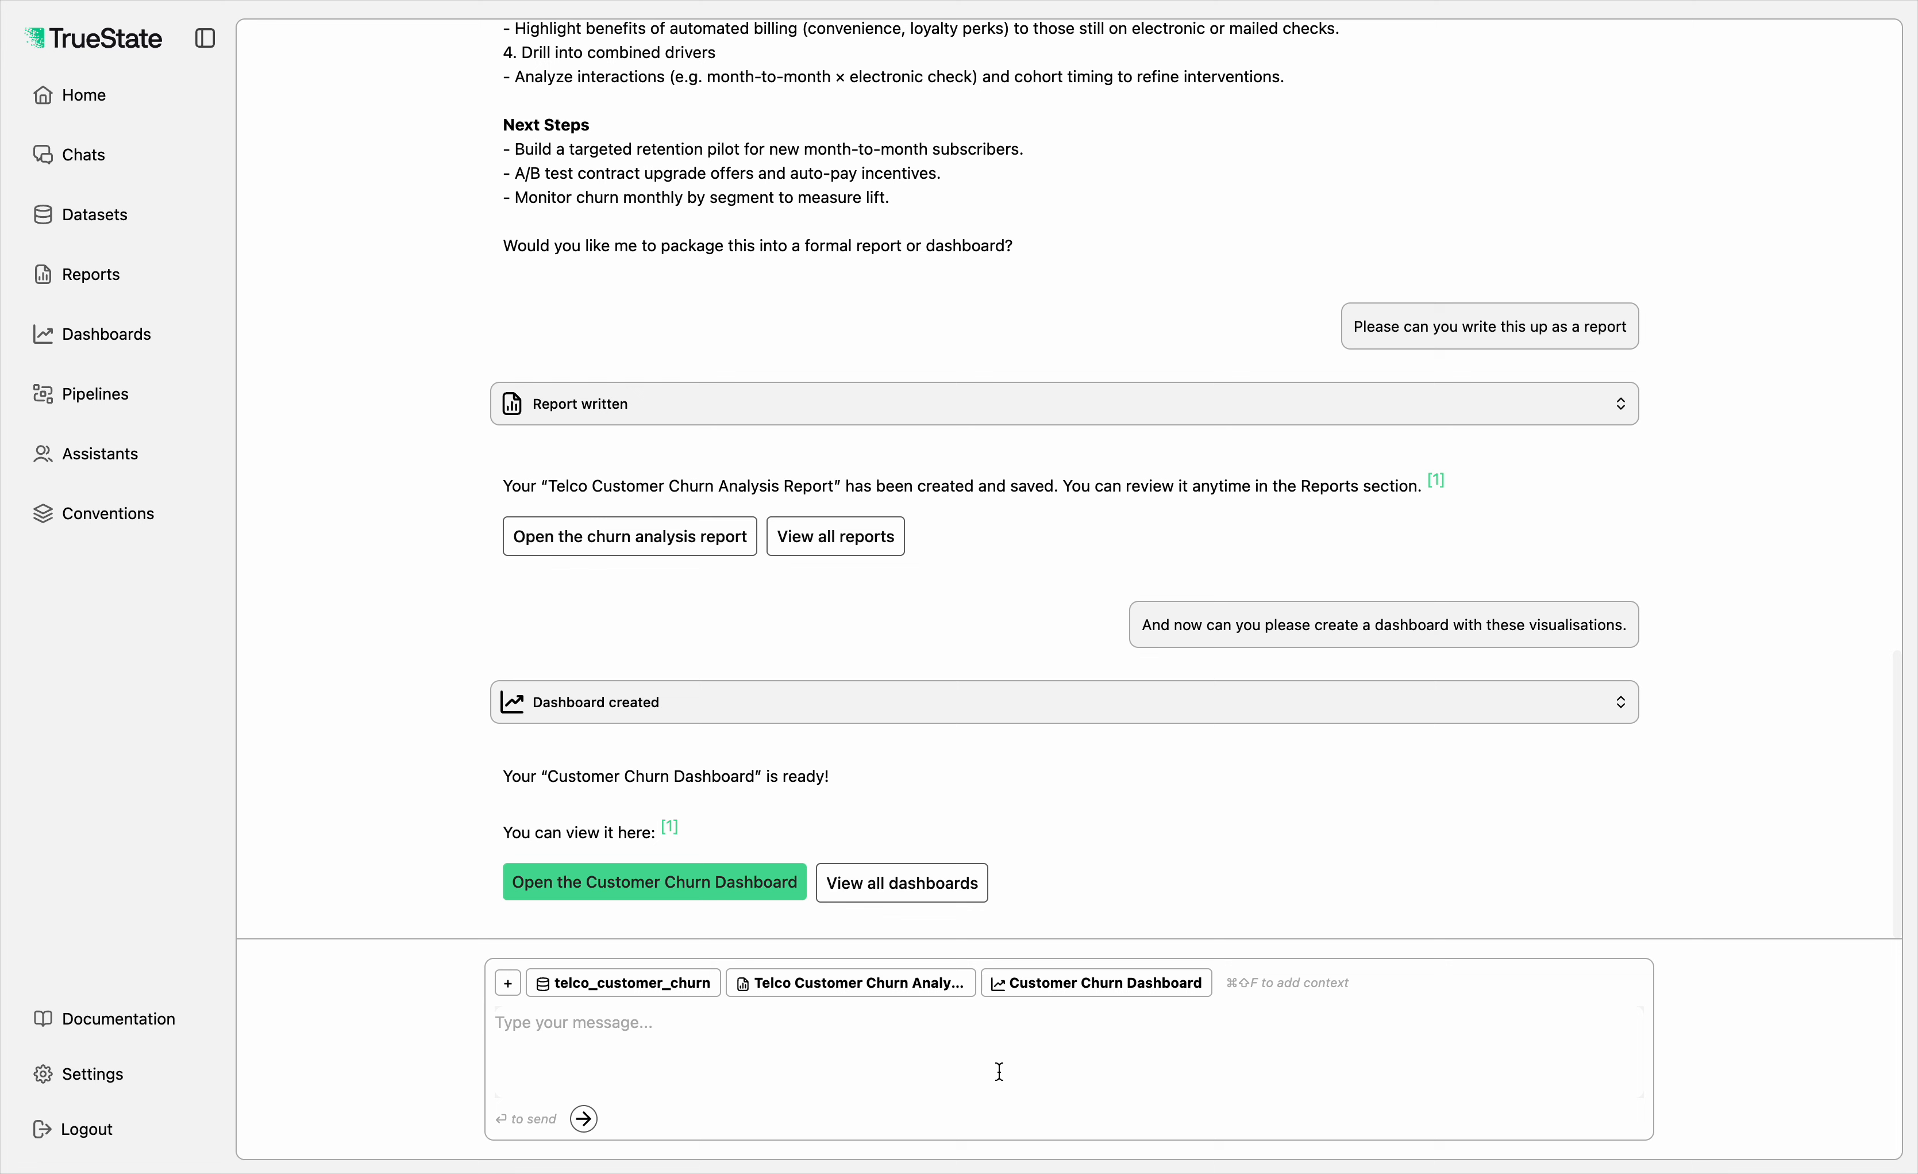
Step: Send the assistant "Great, it looks like we've found some good features for a churn classification model. Can you build one for me"
{"action": "type", "text": "Great, it looks like we've found some f"}
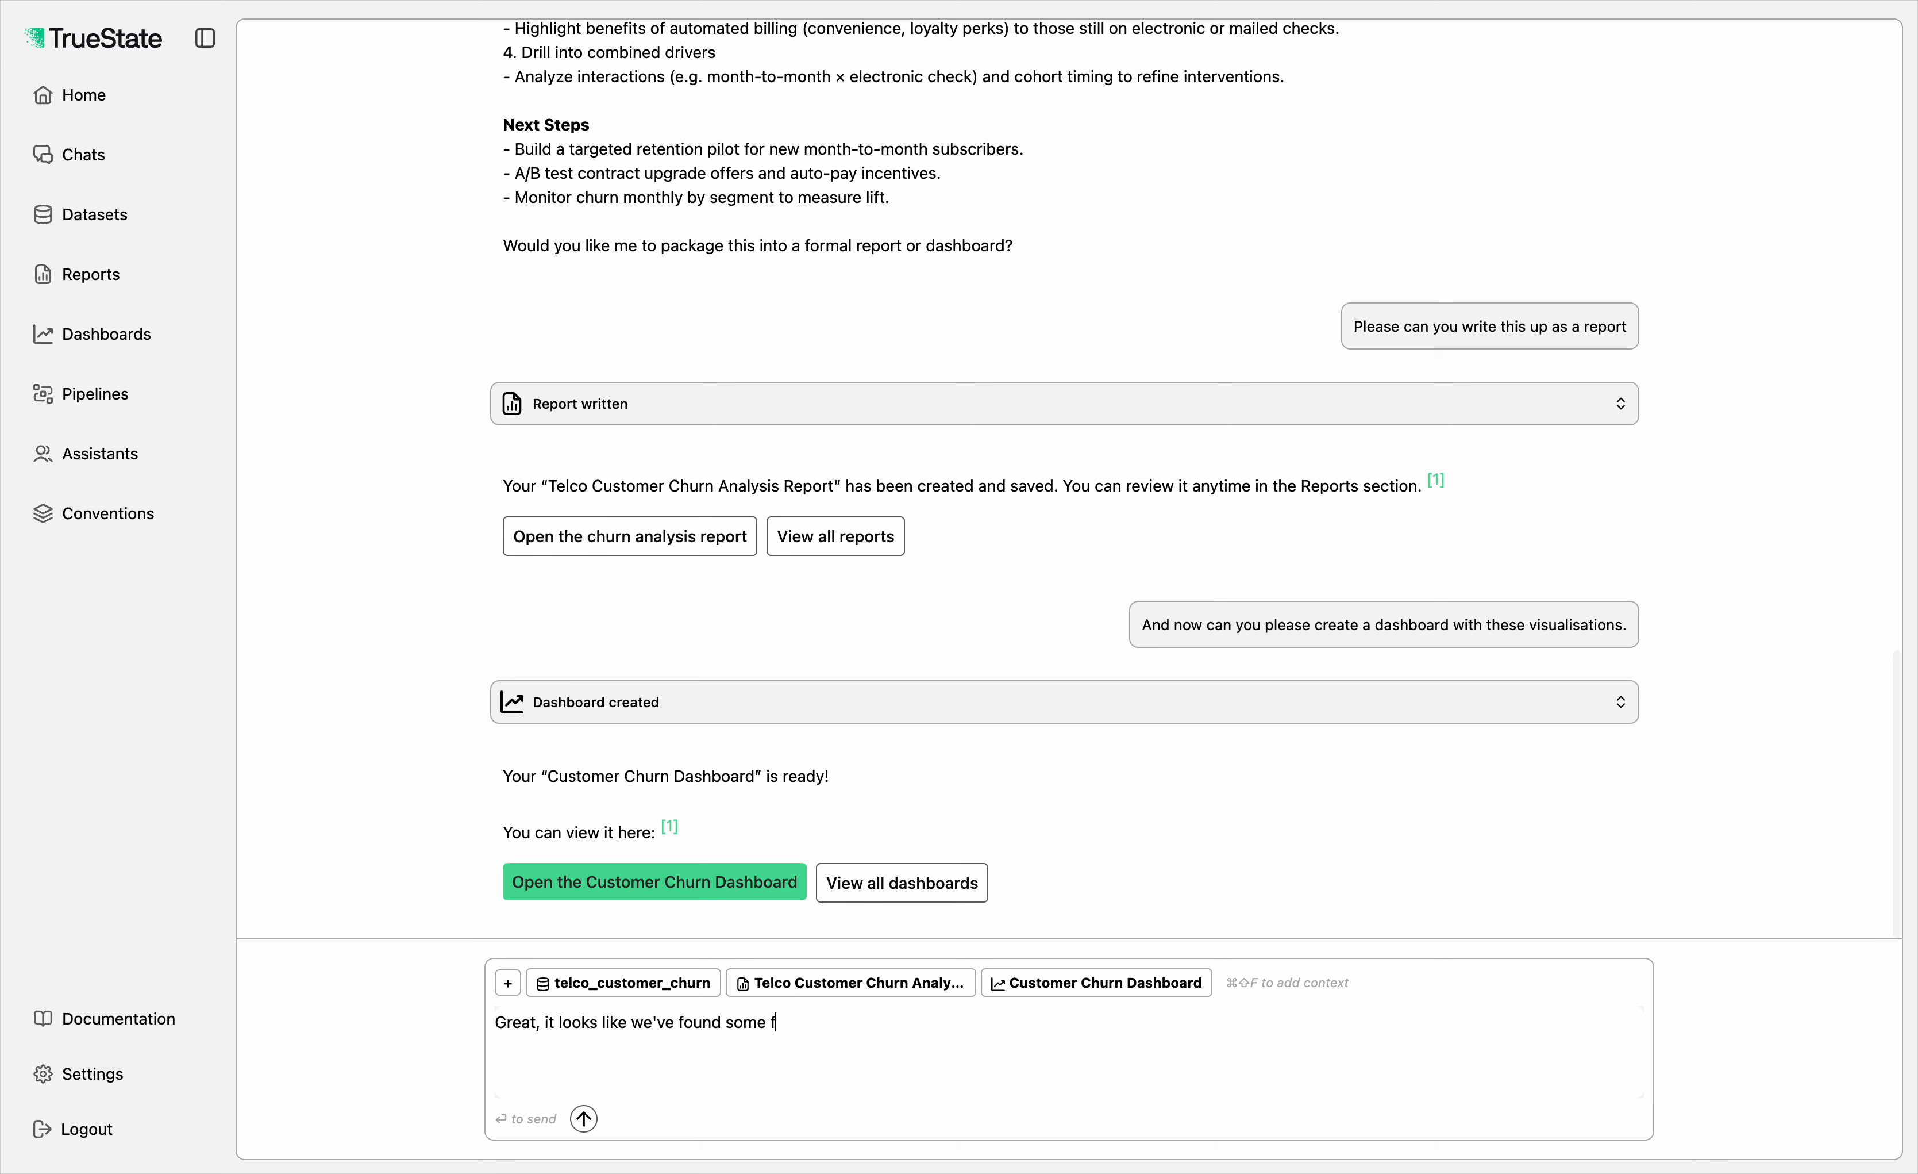
{"action": "type", "text": "ood features for "}
{"action": "type", "text": "a d"}
{"action": "type", "text": "churn classifi"}
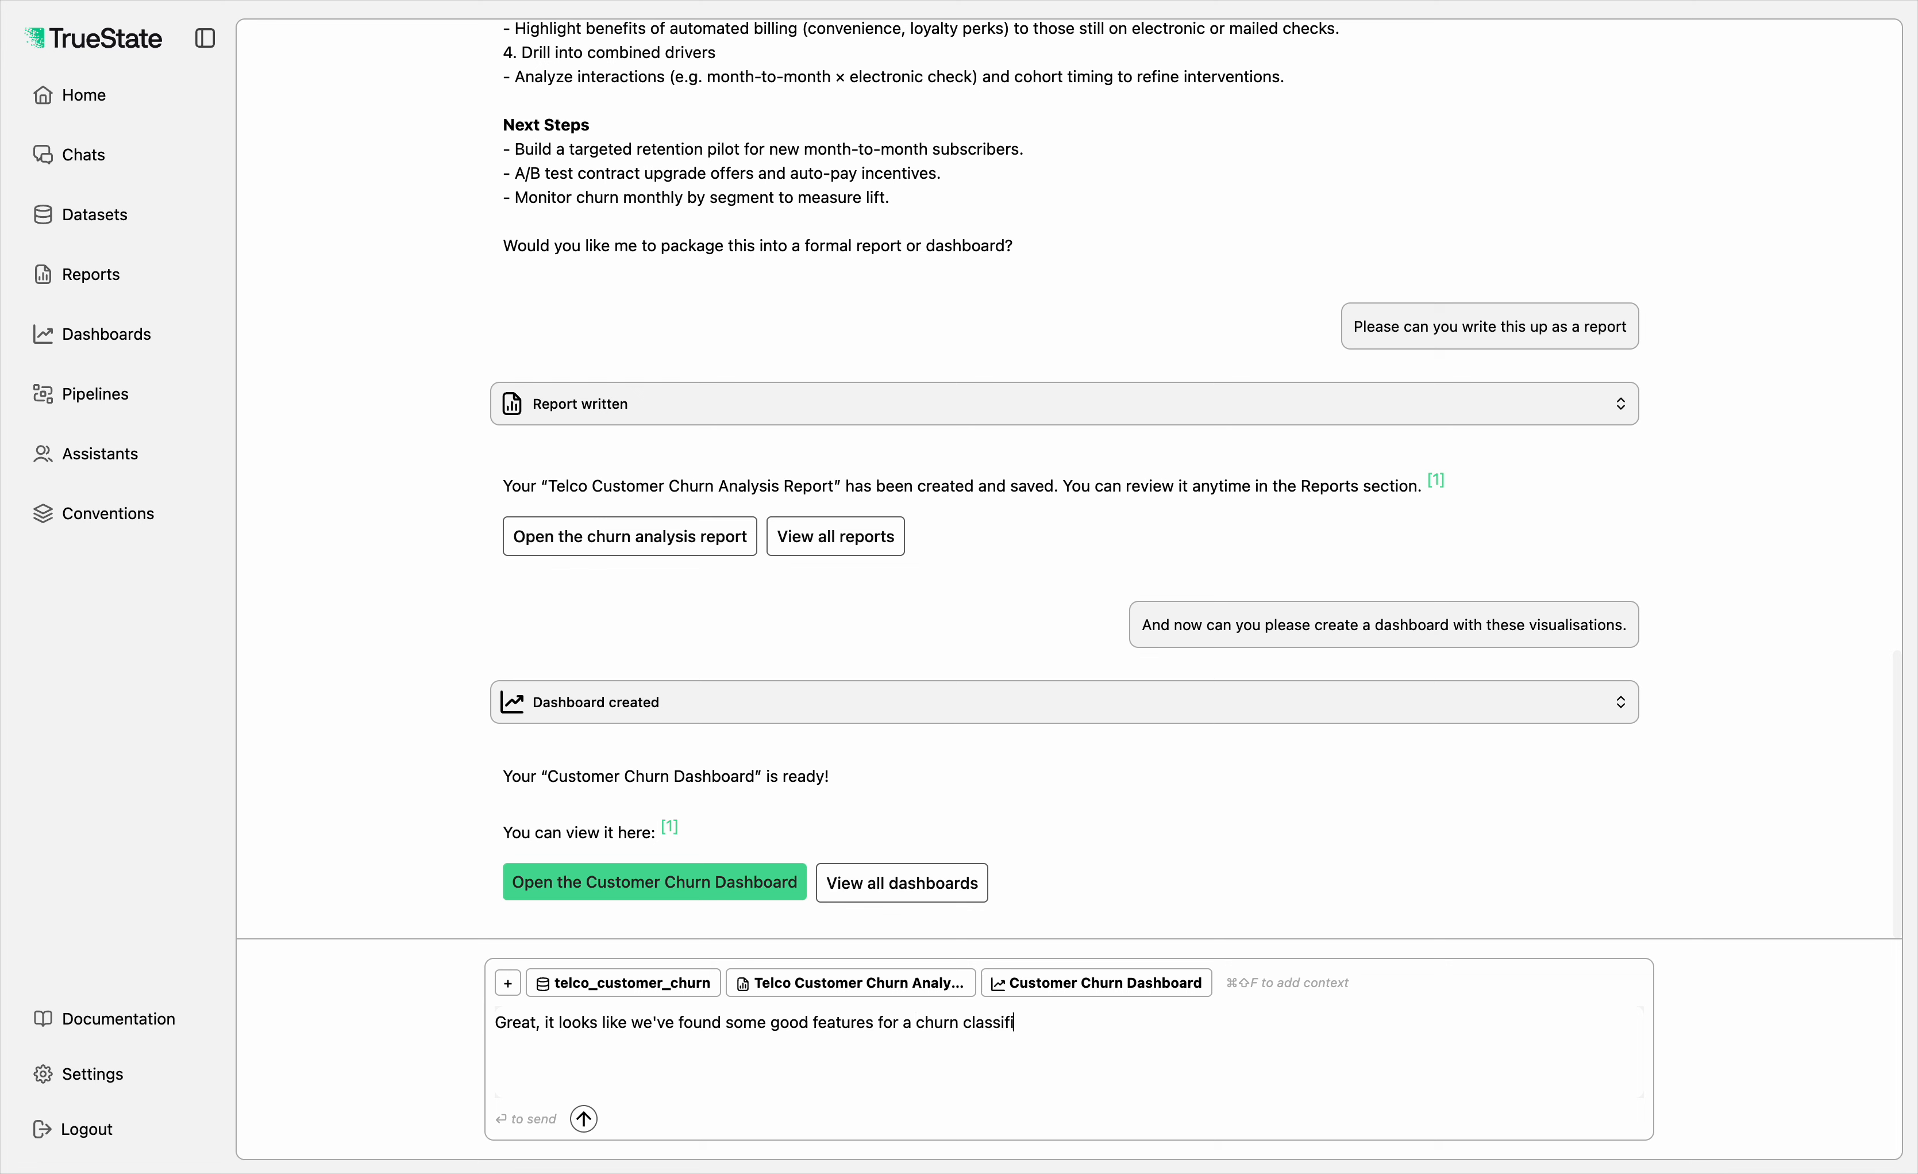
{"action": "type", "text": "cation model Can you build one for me"}
{"action": "key", "text": "Return"}
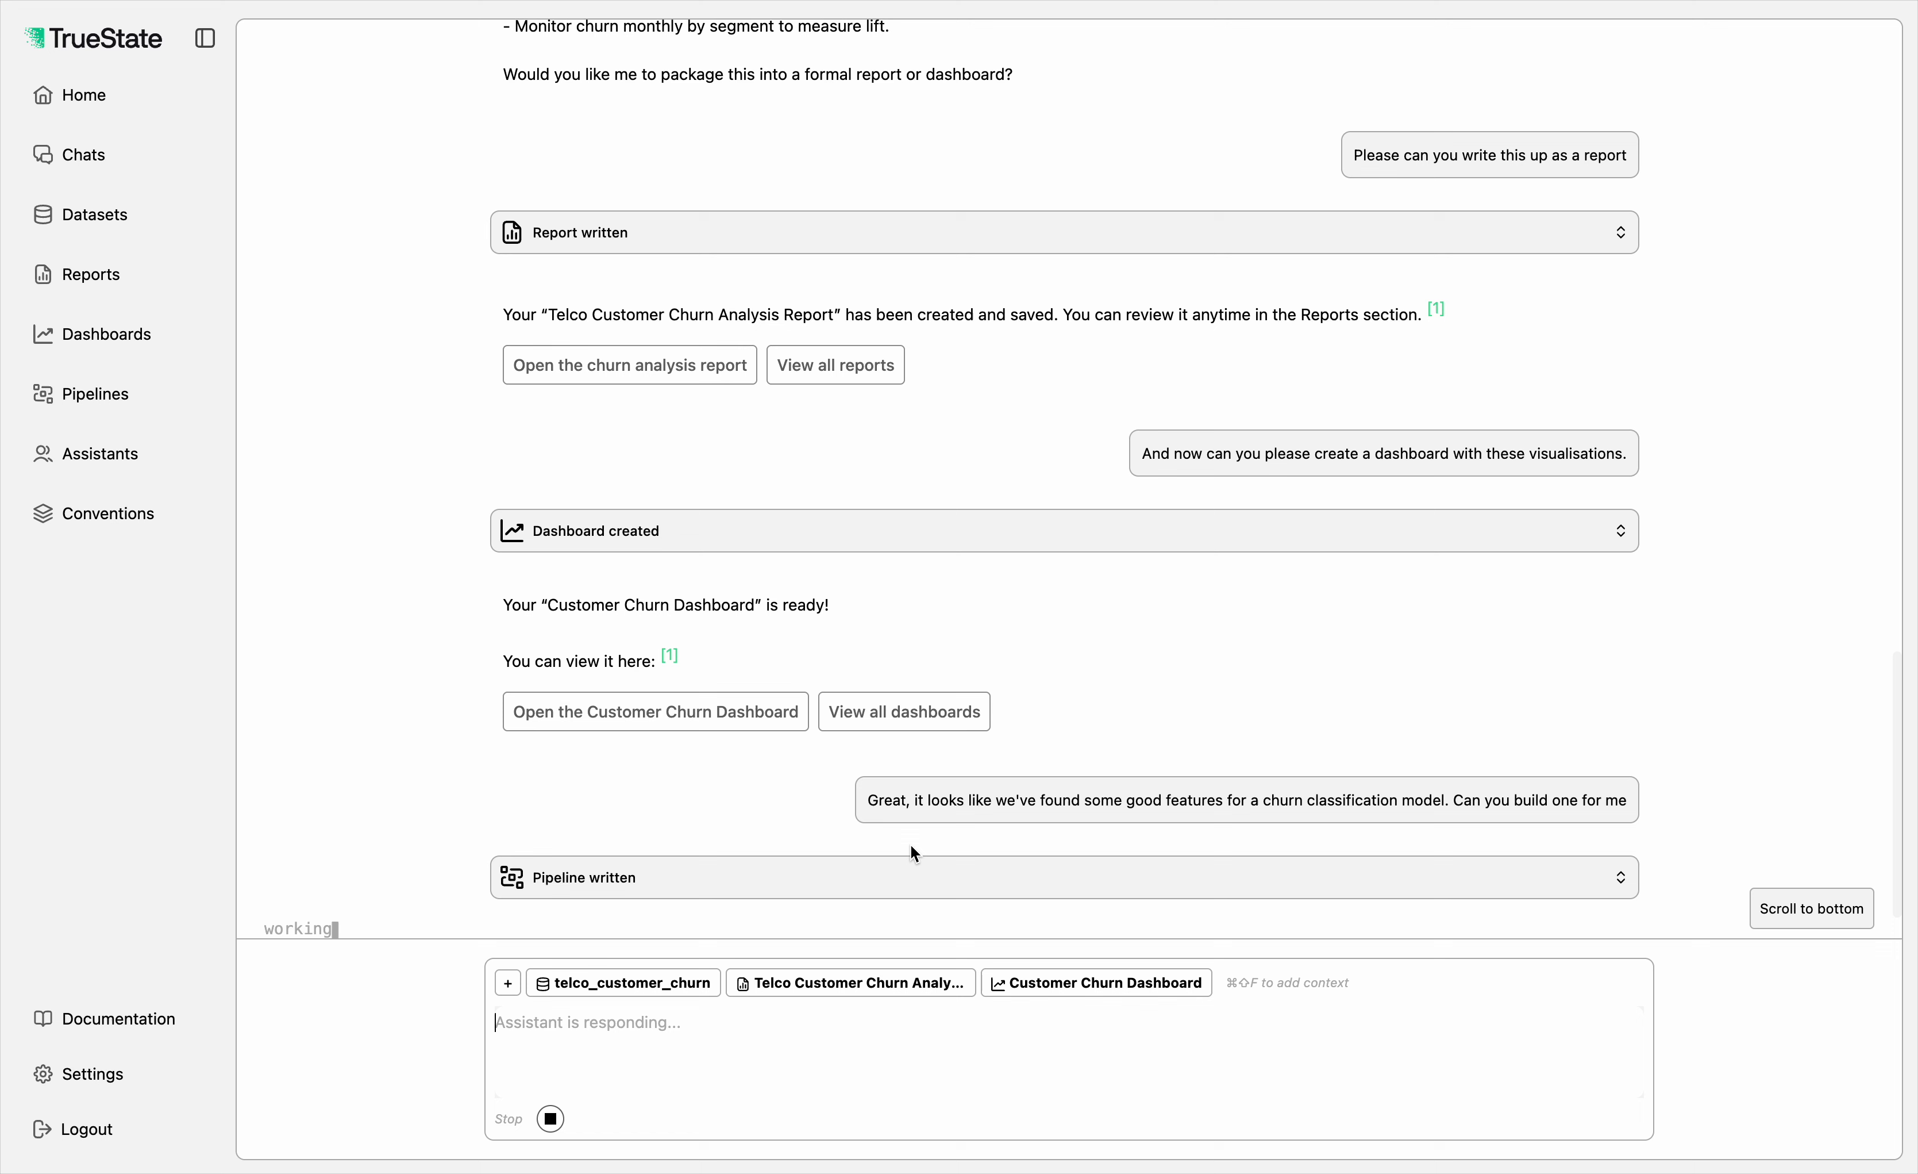
Step: Open the newly written Telco Customer Churn Classifier pipeline in the pipeline editor
{"action": "scroll", "coordinate": [772, 700], "scroll_direction": "down", "scroll_amount": 1}
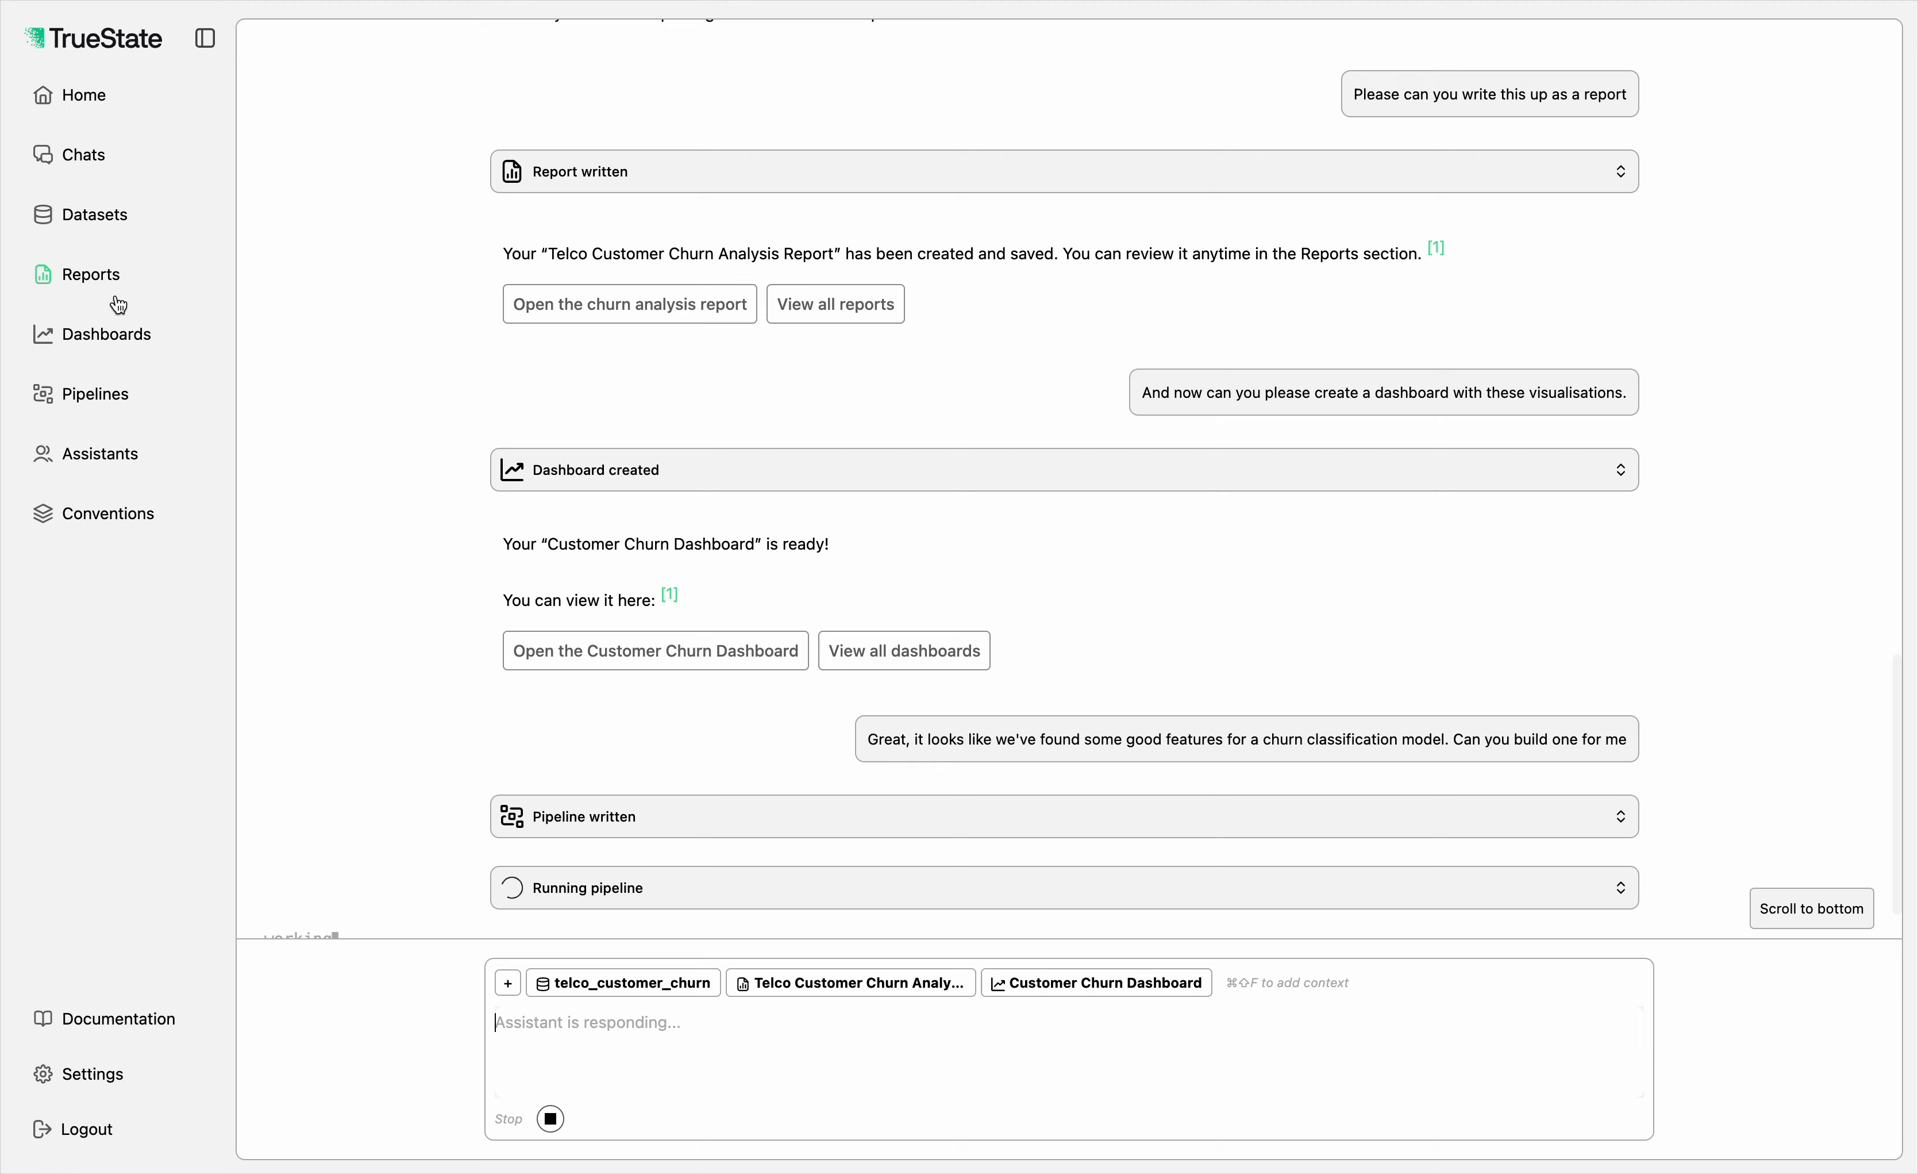
{"action": "left_click", "coordinate": [149, 403]}
{"action": "left_click", "coordinate": [364, 267]}
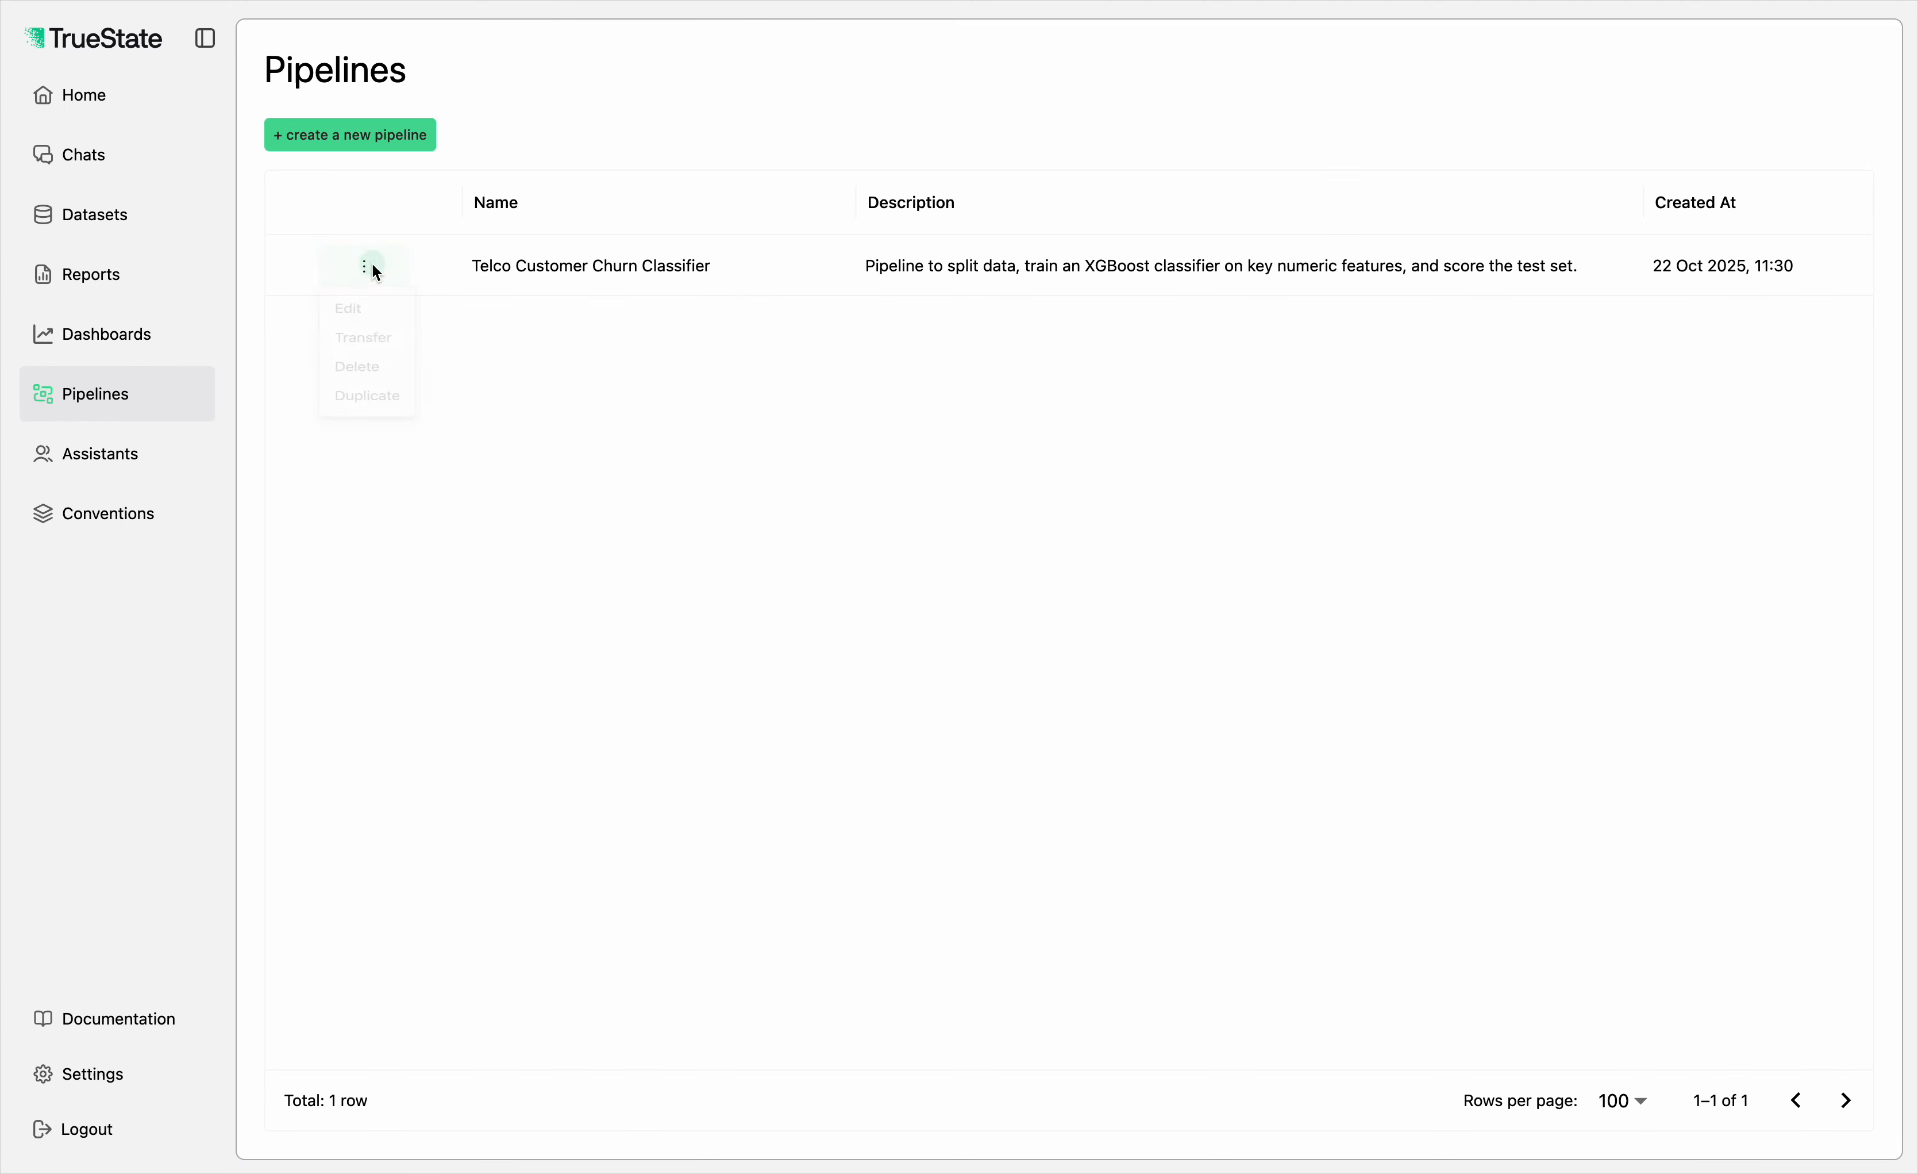
{"action": "left_click", "coordinate": [374, 326]}
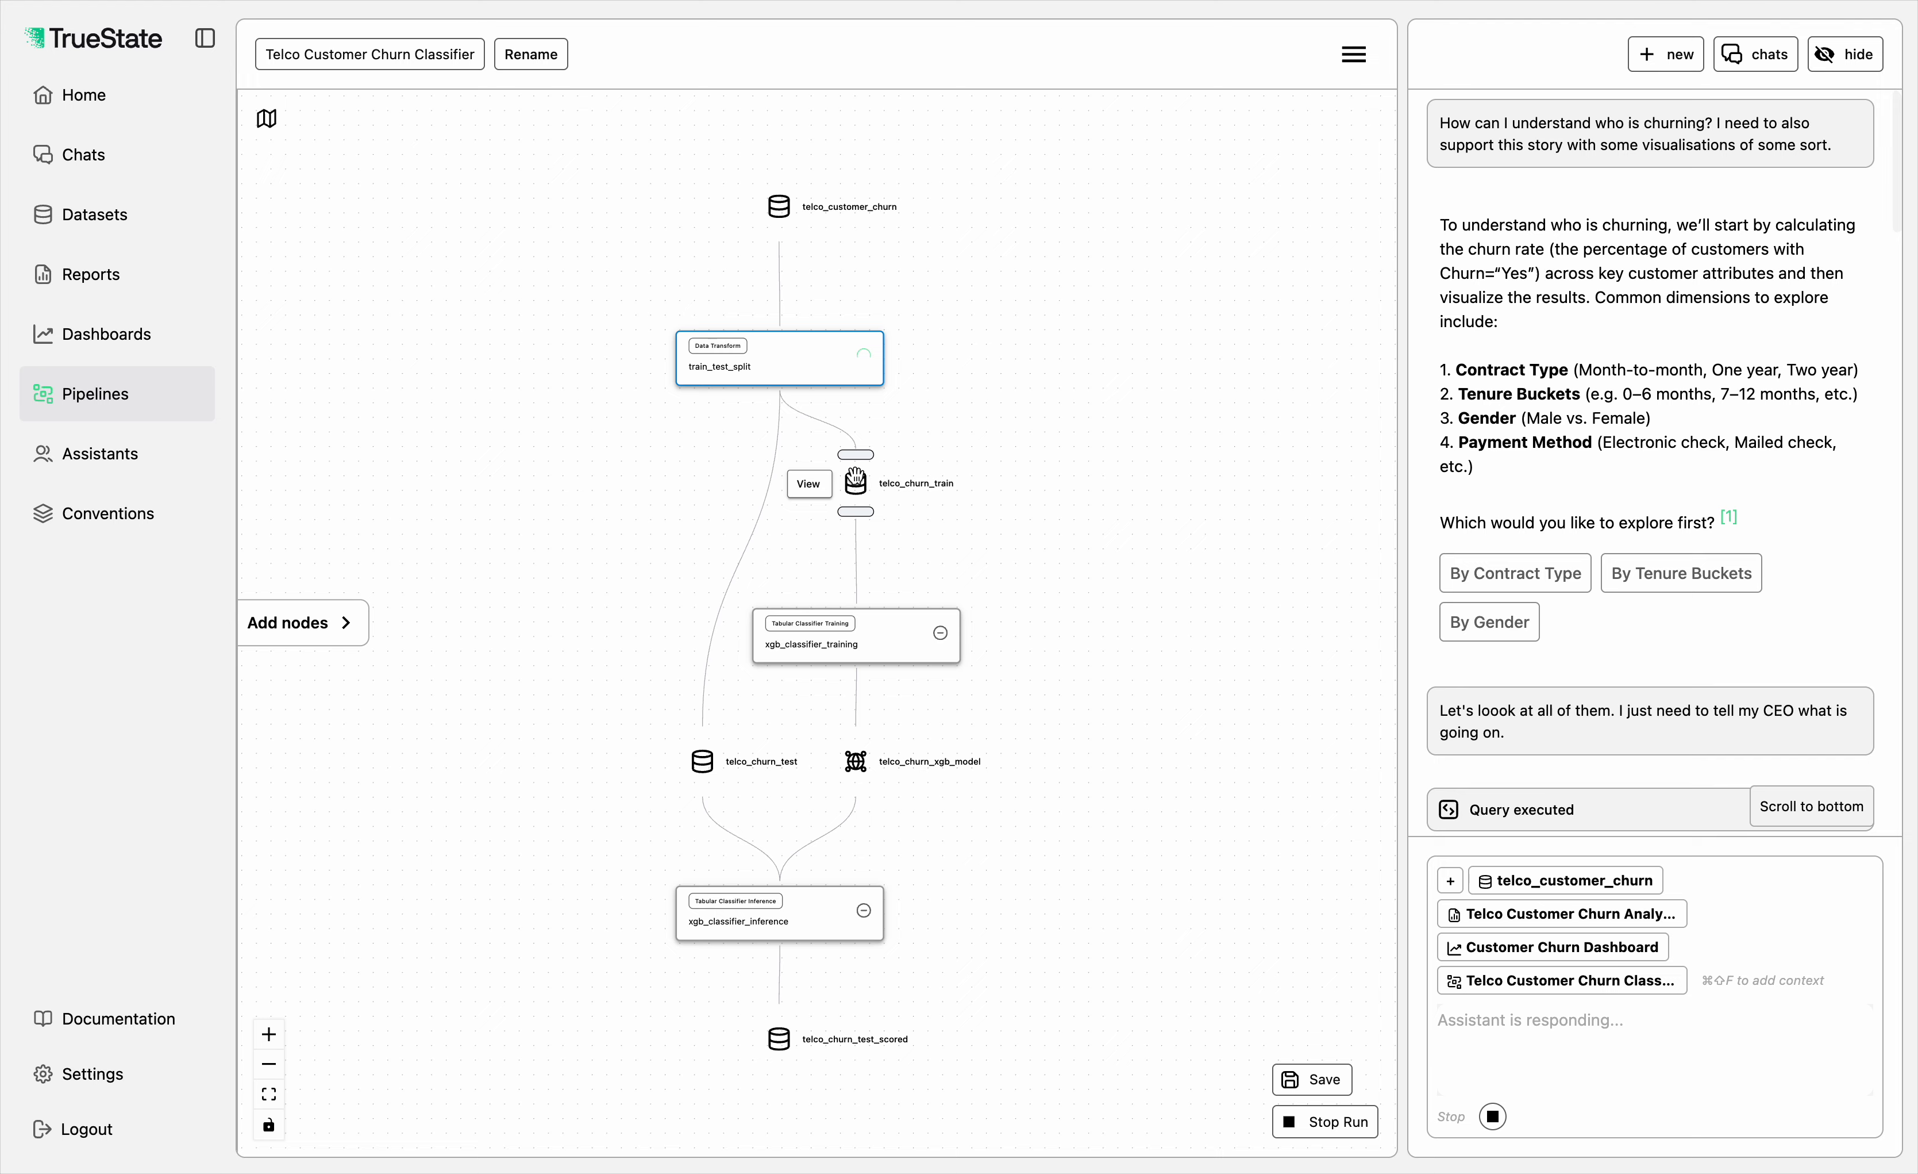
Step: Stop the assistant's response in the chat while it is running the churn classifier pipeline
{"action": "left_click_drag", "start_coordinate": [1100, 487], "coordinate": [1081, 476]}
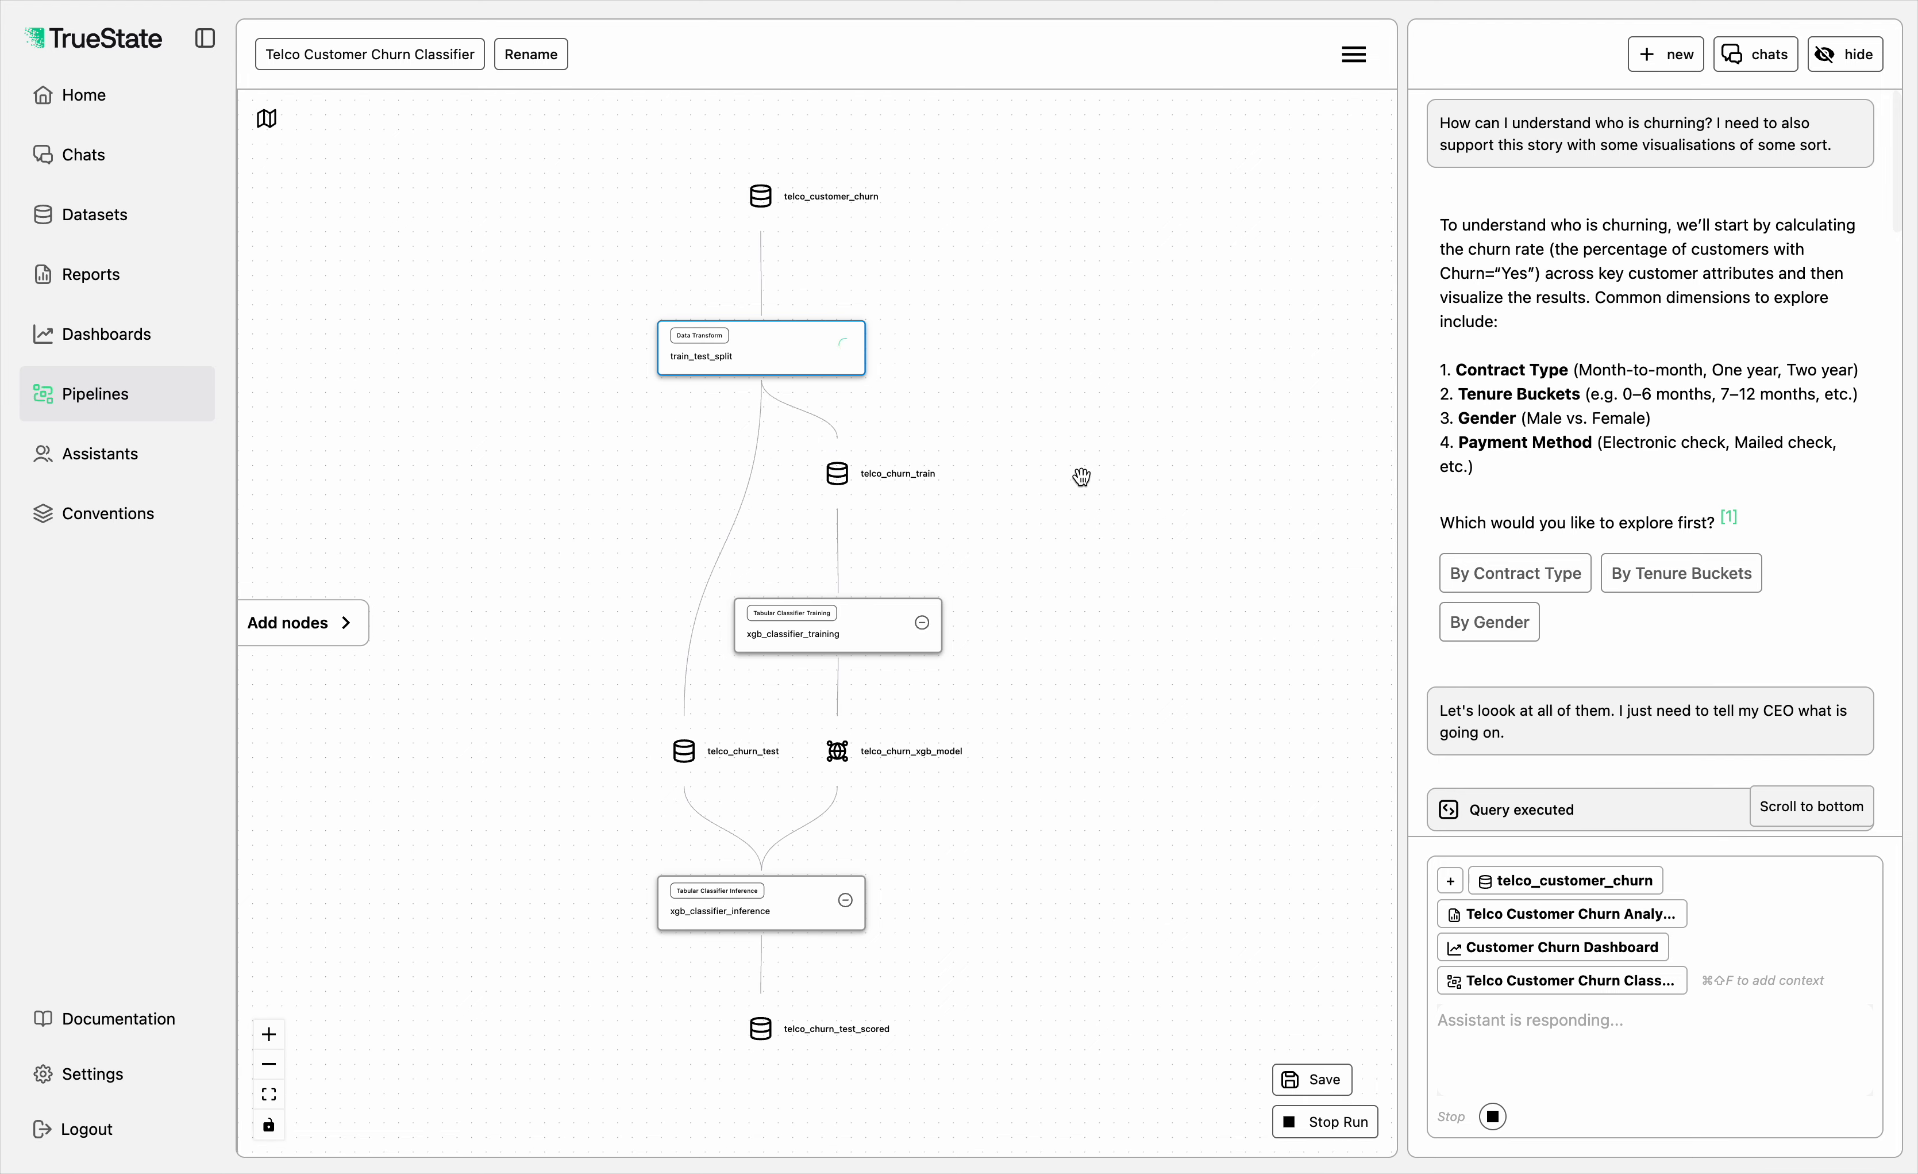
{"action": "scroll", "coordinate": [1875, 642], "scroll_direction": "down", "scroll_amount": 15}
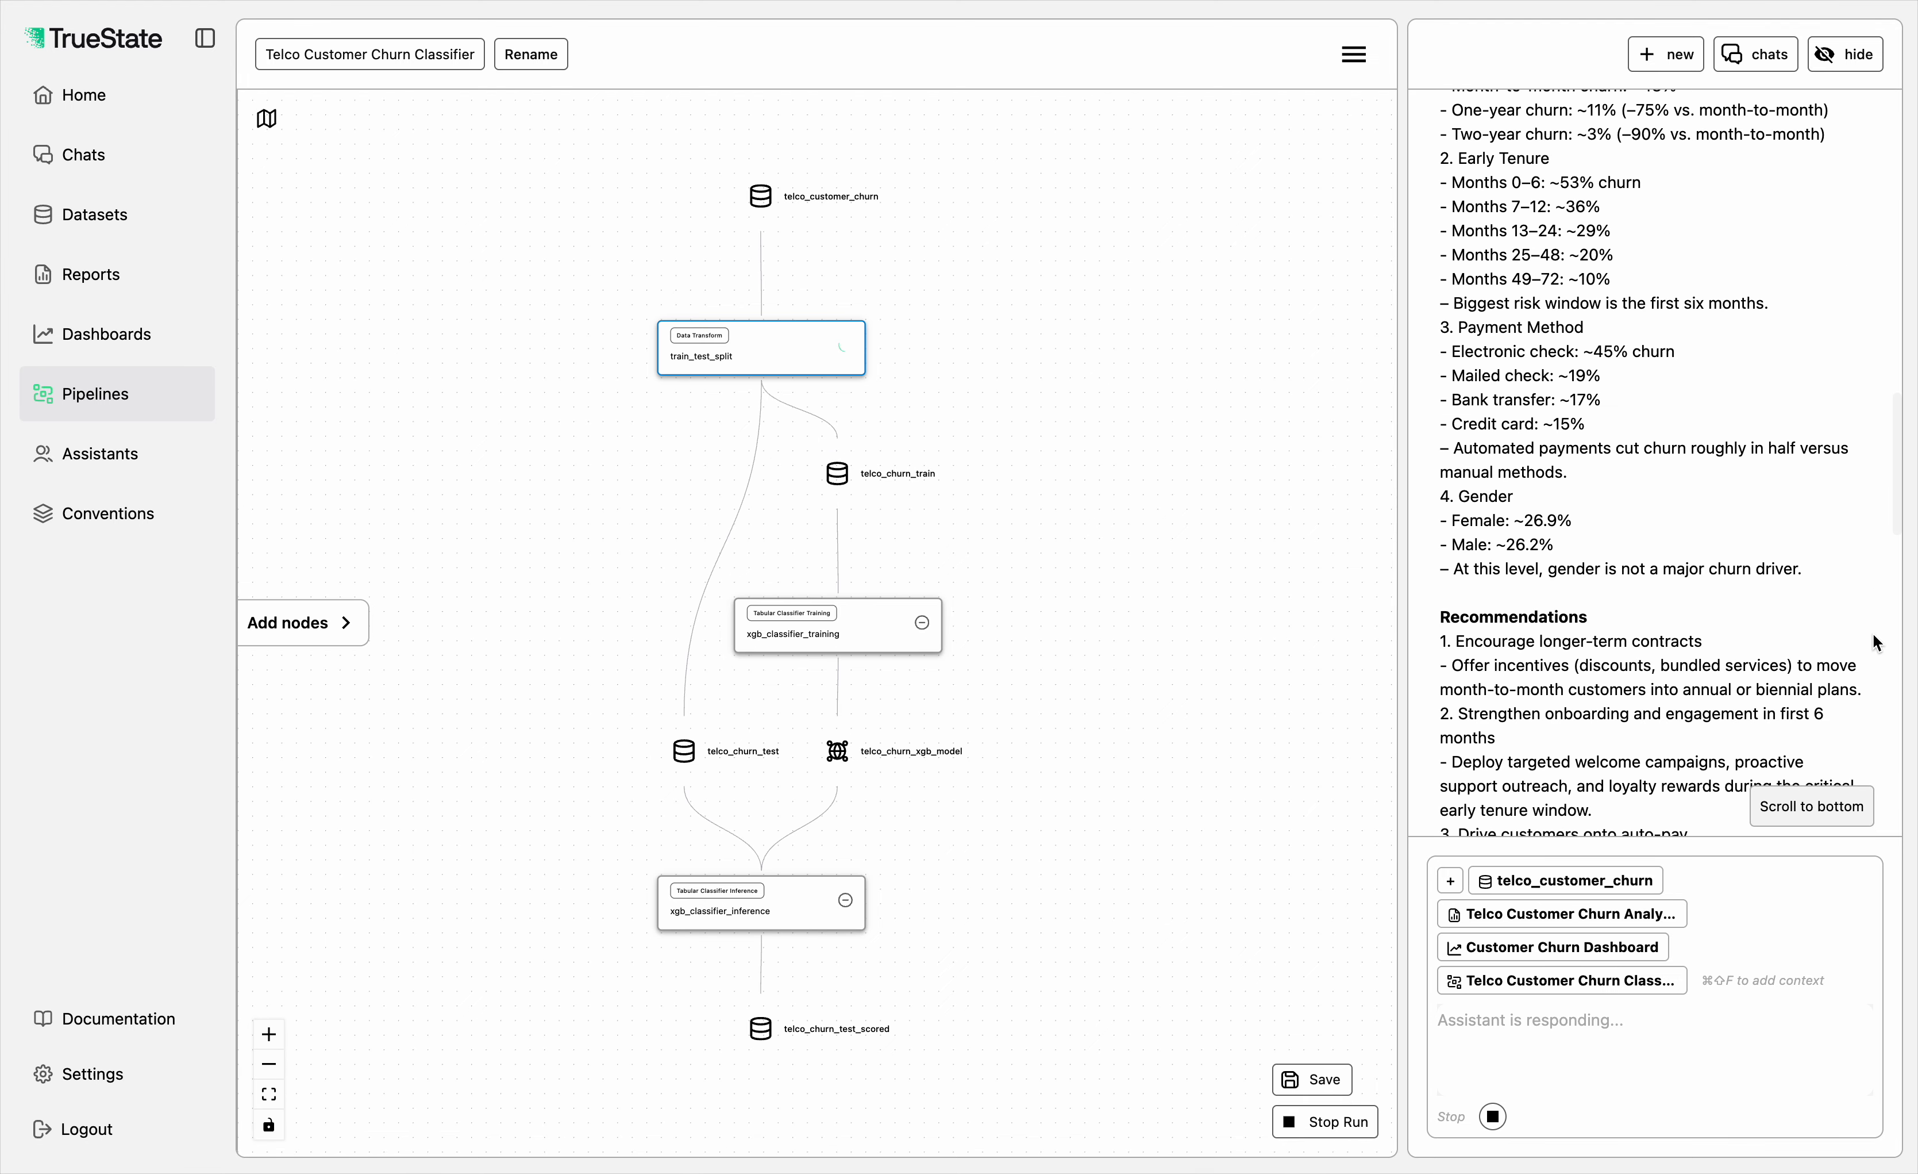
{"action": "scroll", "coordinate": [1876, 642], "scroll_direction": "down", "scroll_amount": 10}
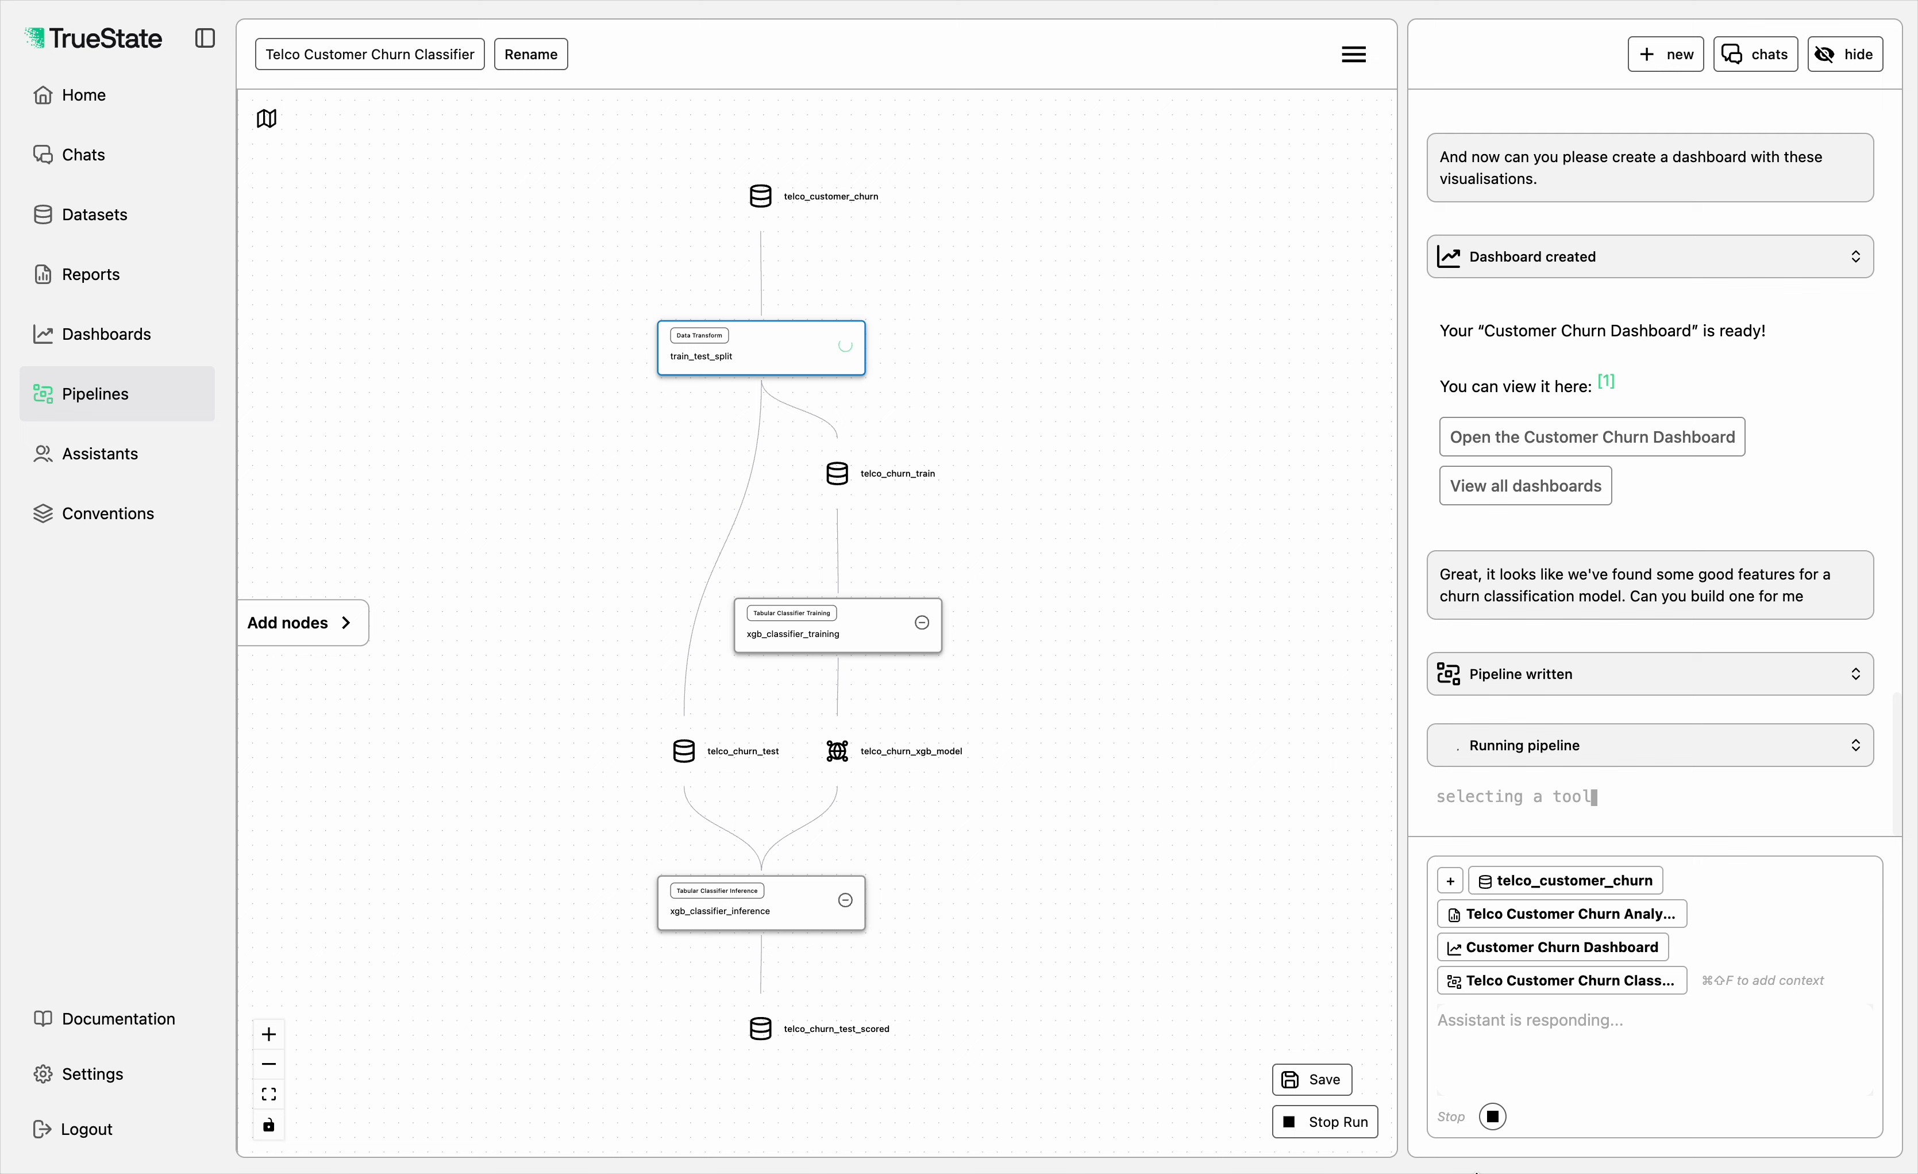
{"action": "left_click", "coordinate": [1493, 1116]}
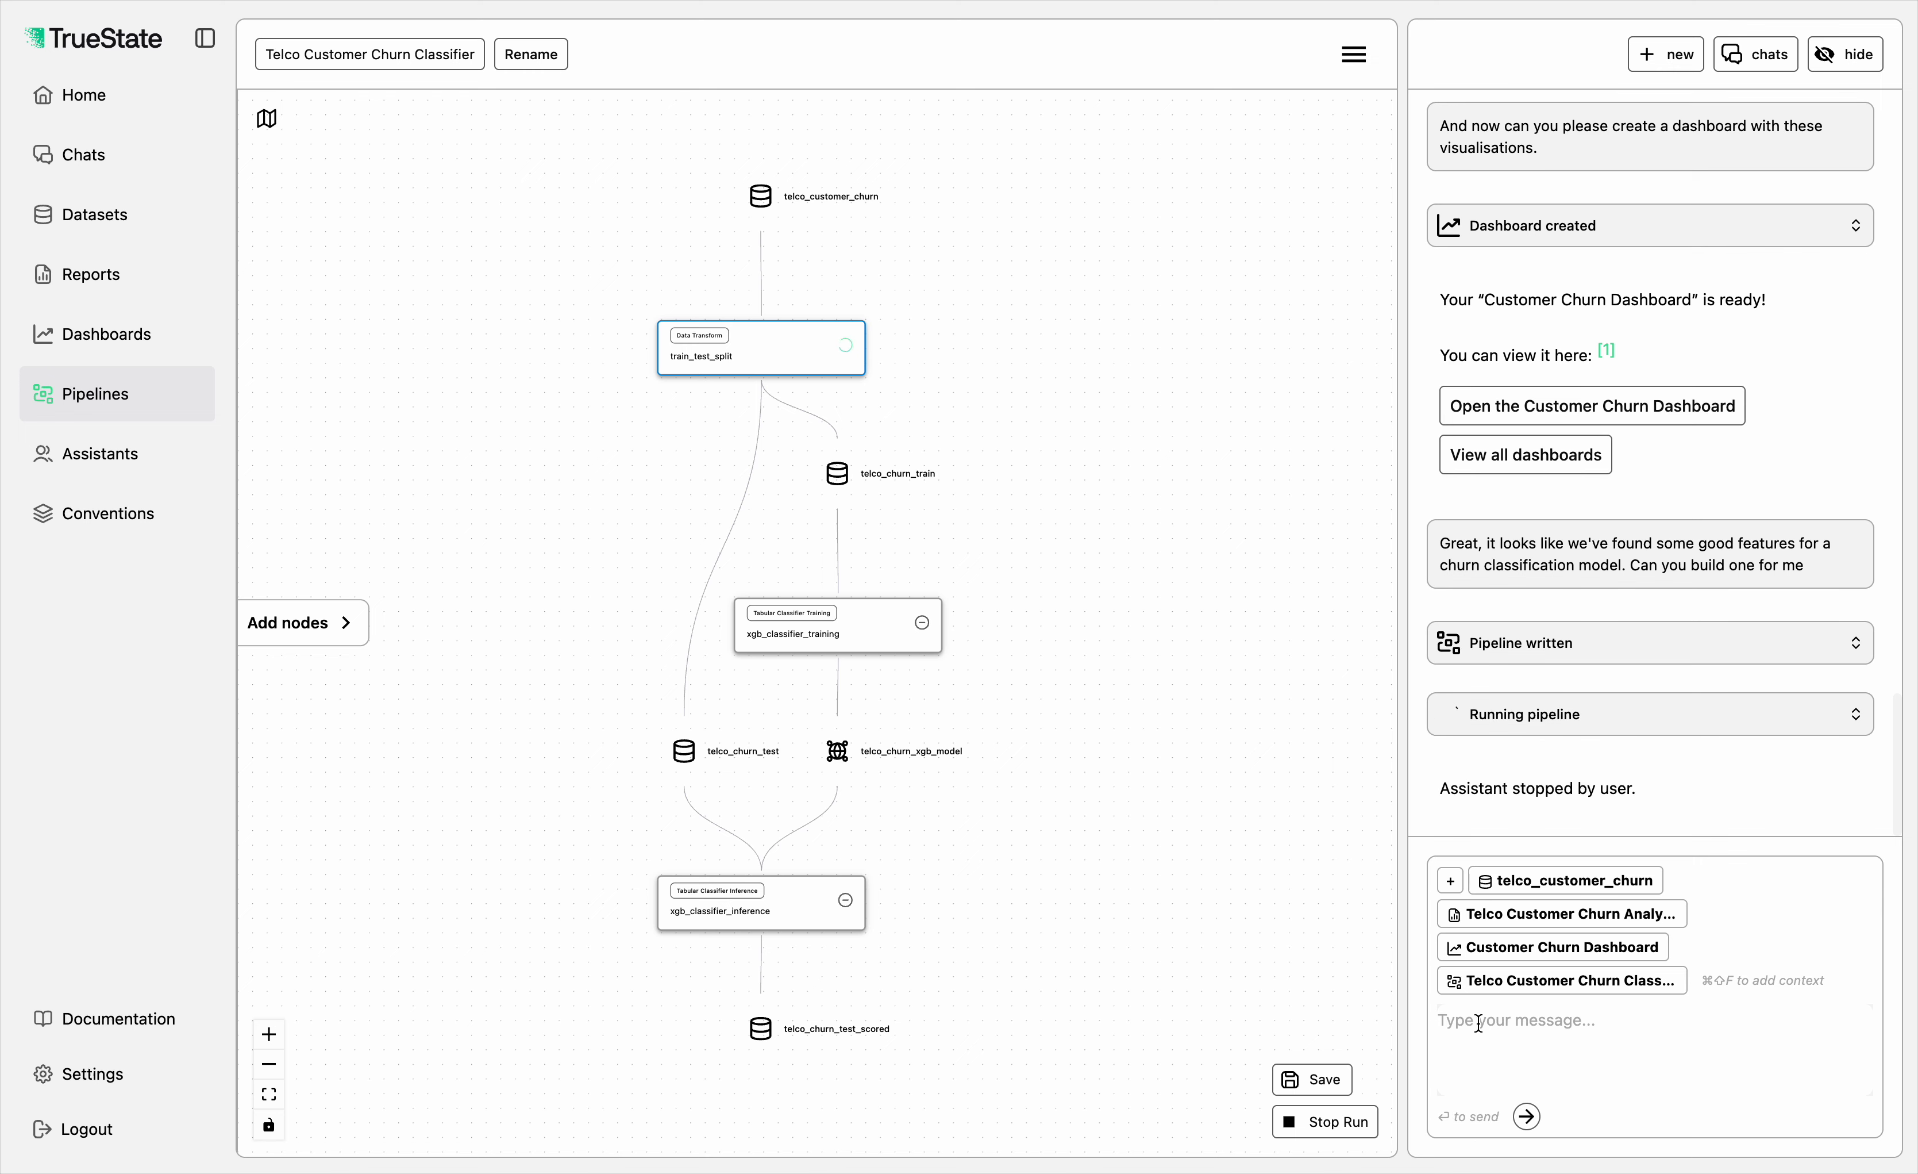
Step: Begin a new message to the assistant with "We need to add some features to this model, as well as some validation steps."
{"action": "left_click", "coordinate": [1501, 1033]}
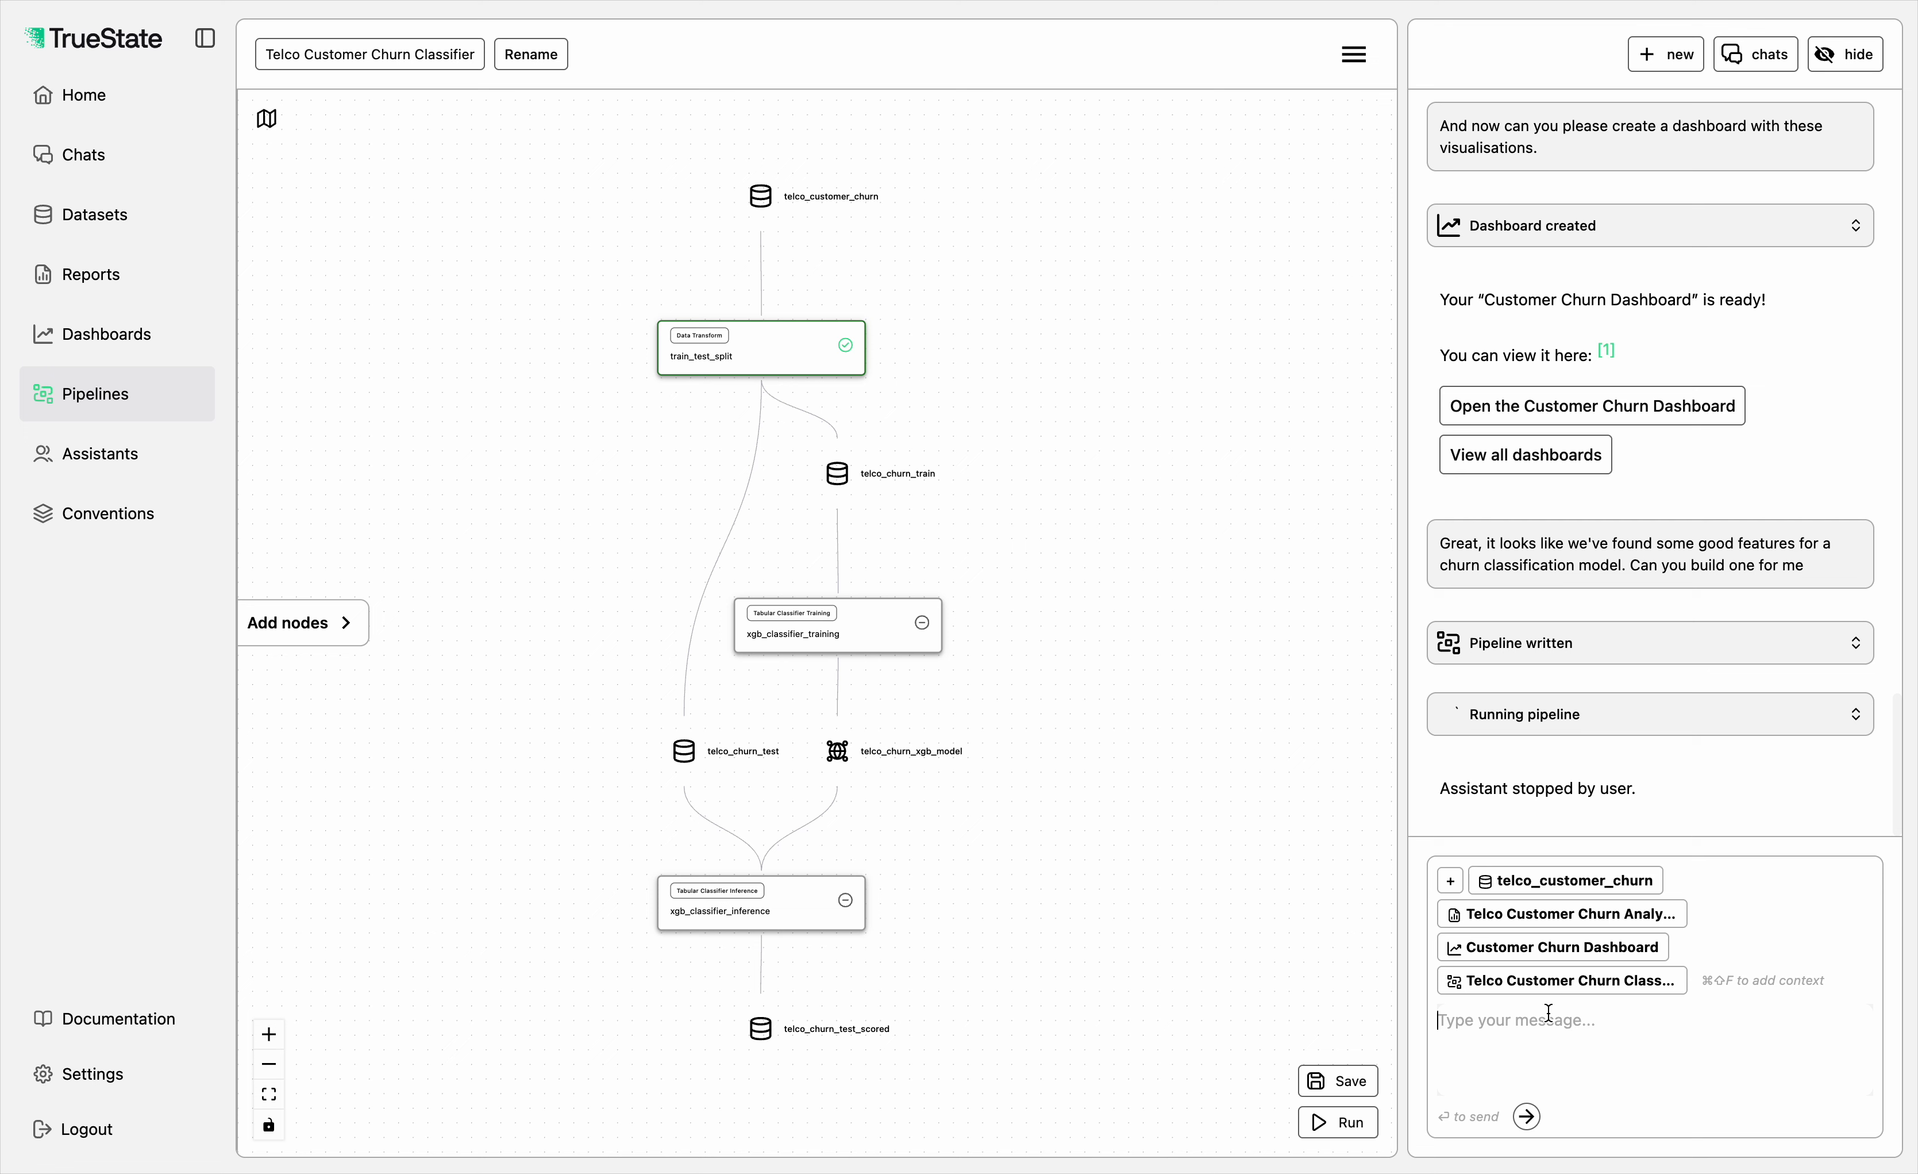
{"action": "type", "text": "We need to add some features to th"}
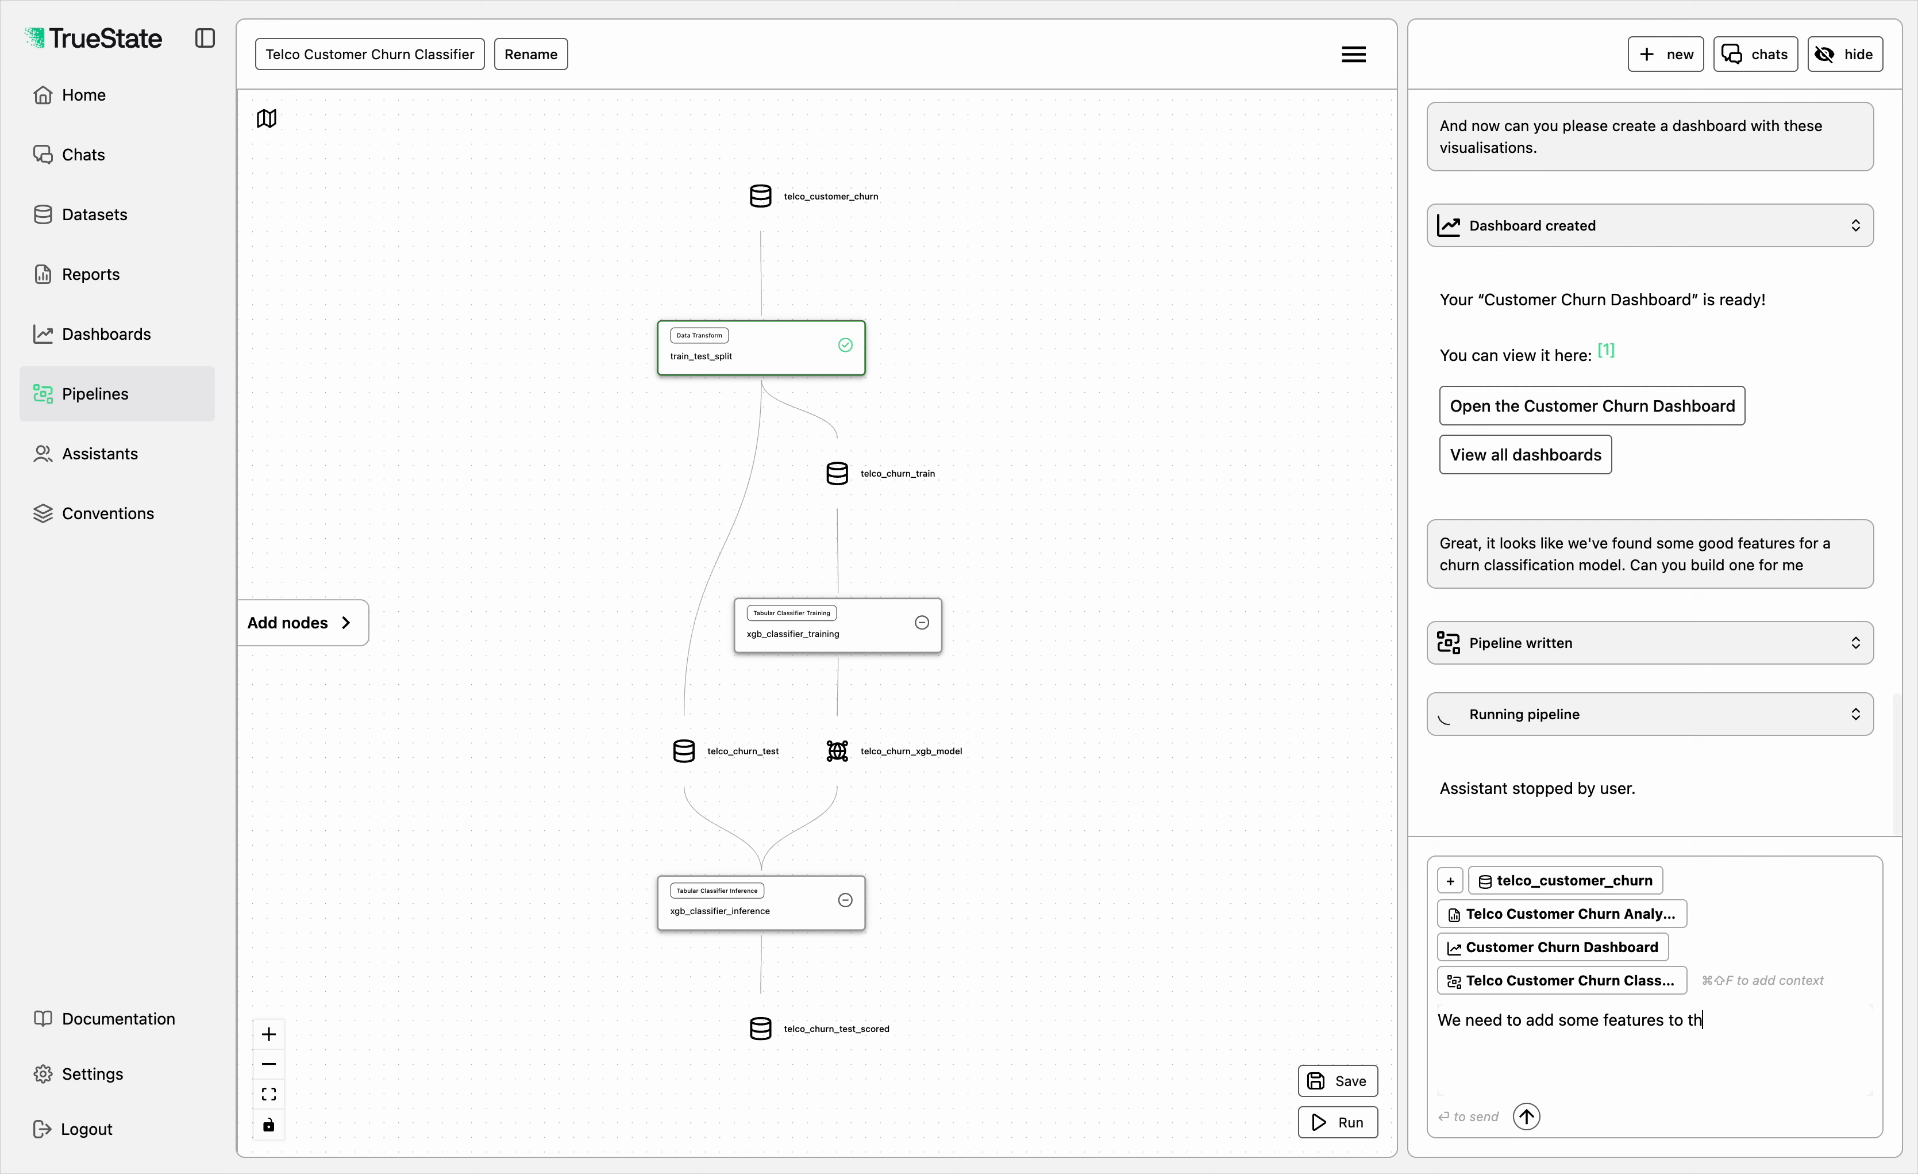
{"action": "type", "text": "is model, as well as some val"}
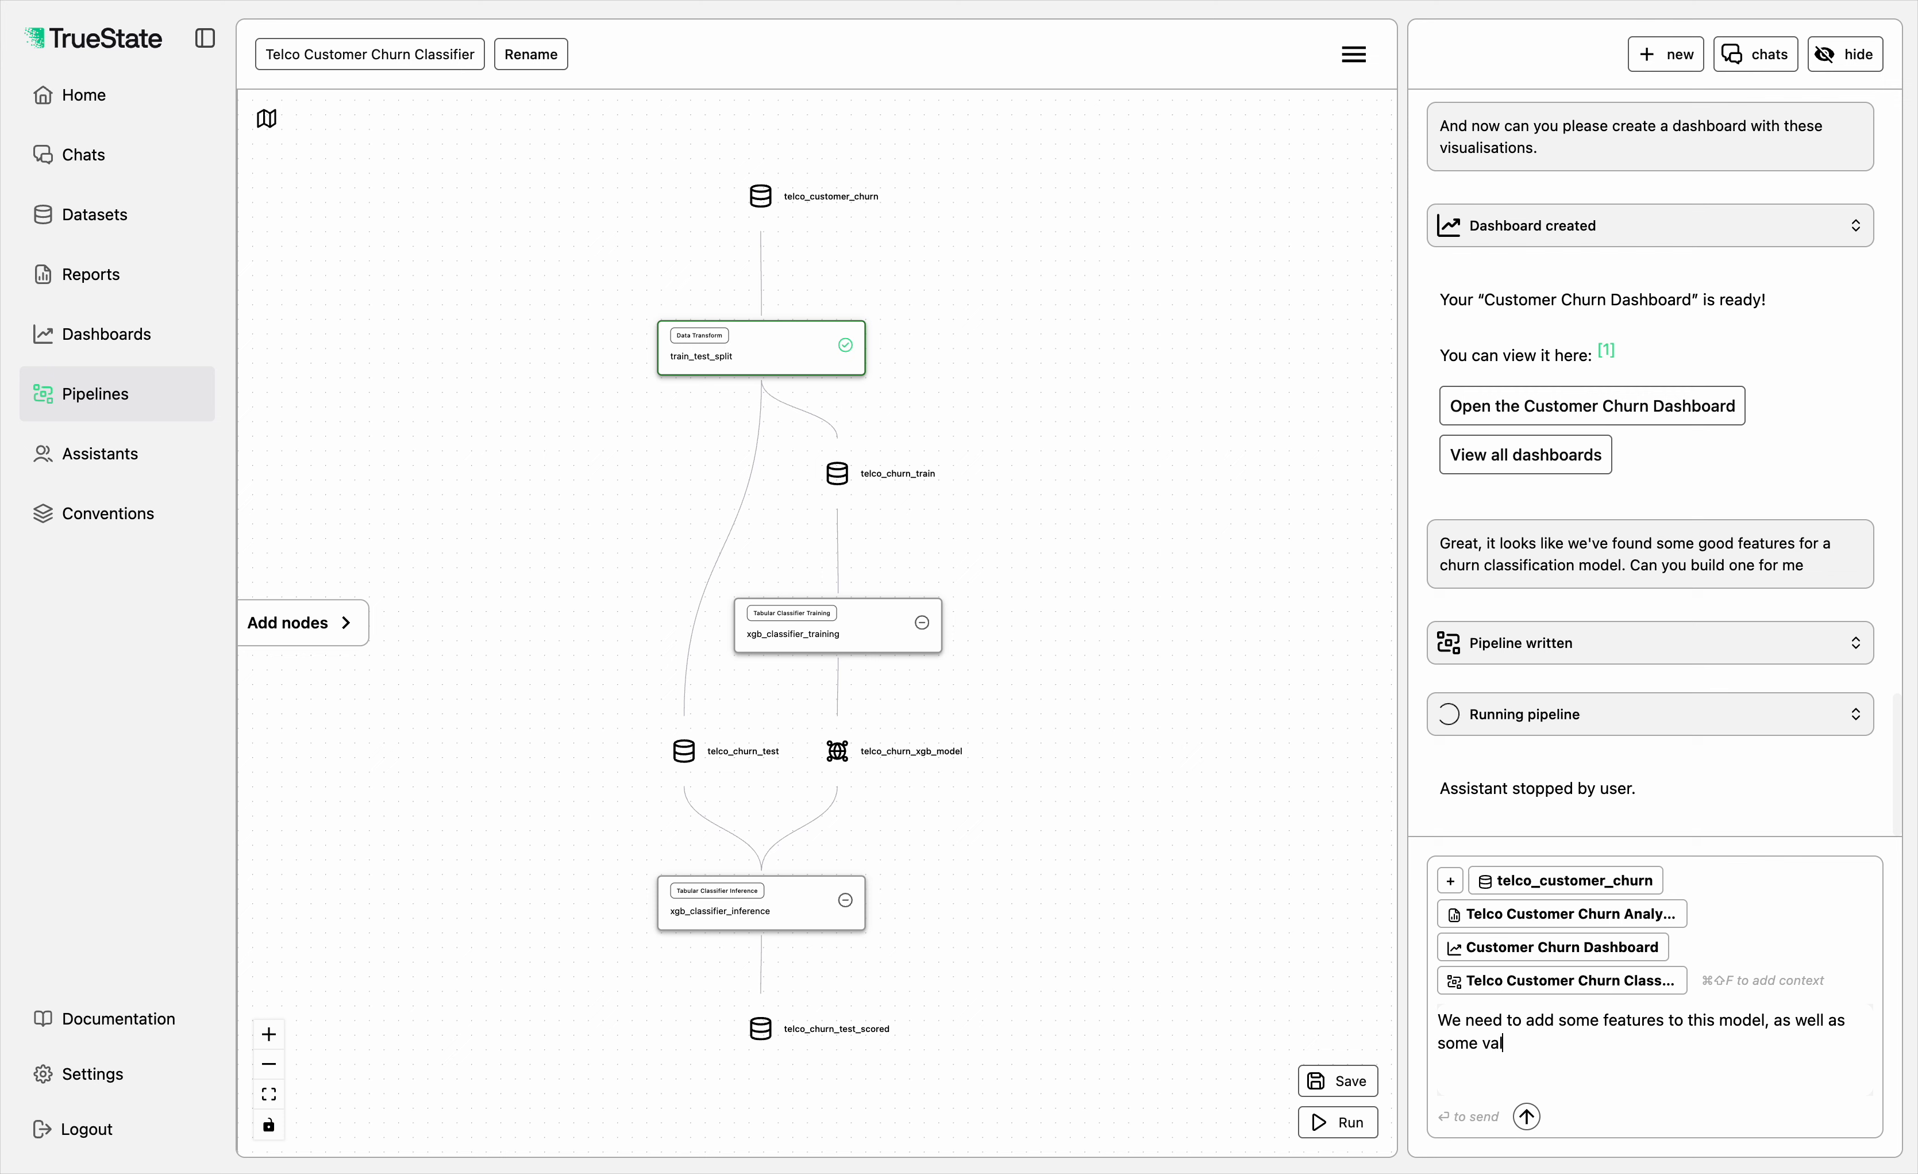
{"action": "type", "text": "udation"}
{"action": "key", "text": "BackSpace"}
{"action": "key", "text": "BackSpace"}
{"action": "key", "text": "BackSpace"}
{"action": "key", "text": "BackSpace"}
{"action": "key", "text": "BackSpace"}
{"action": "key", "text": "BackSpace"}
{"action": "type", "text": "idation steps. Once you crea"}
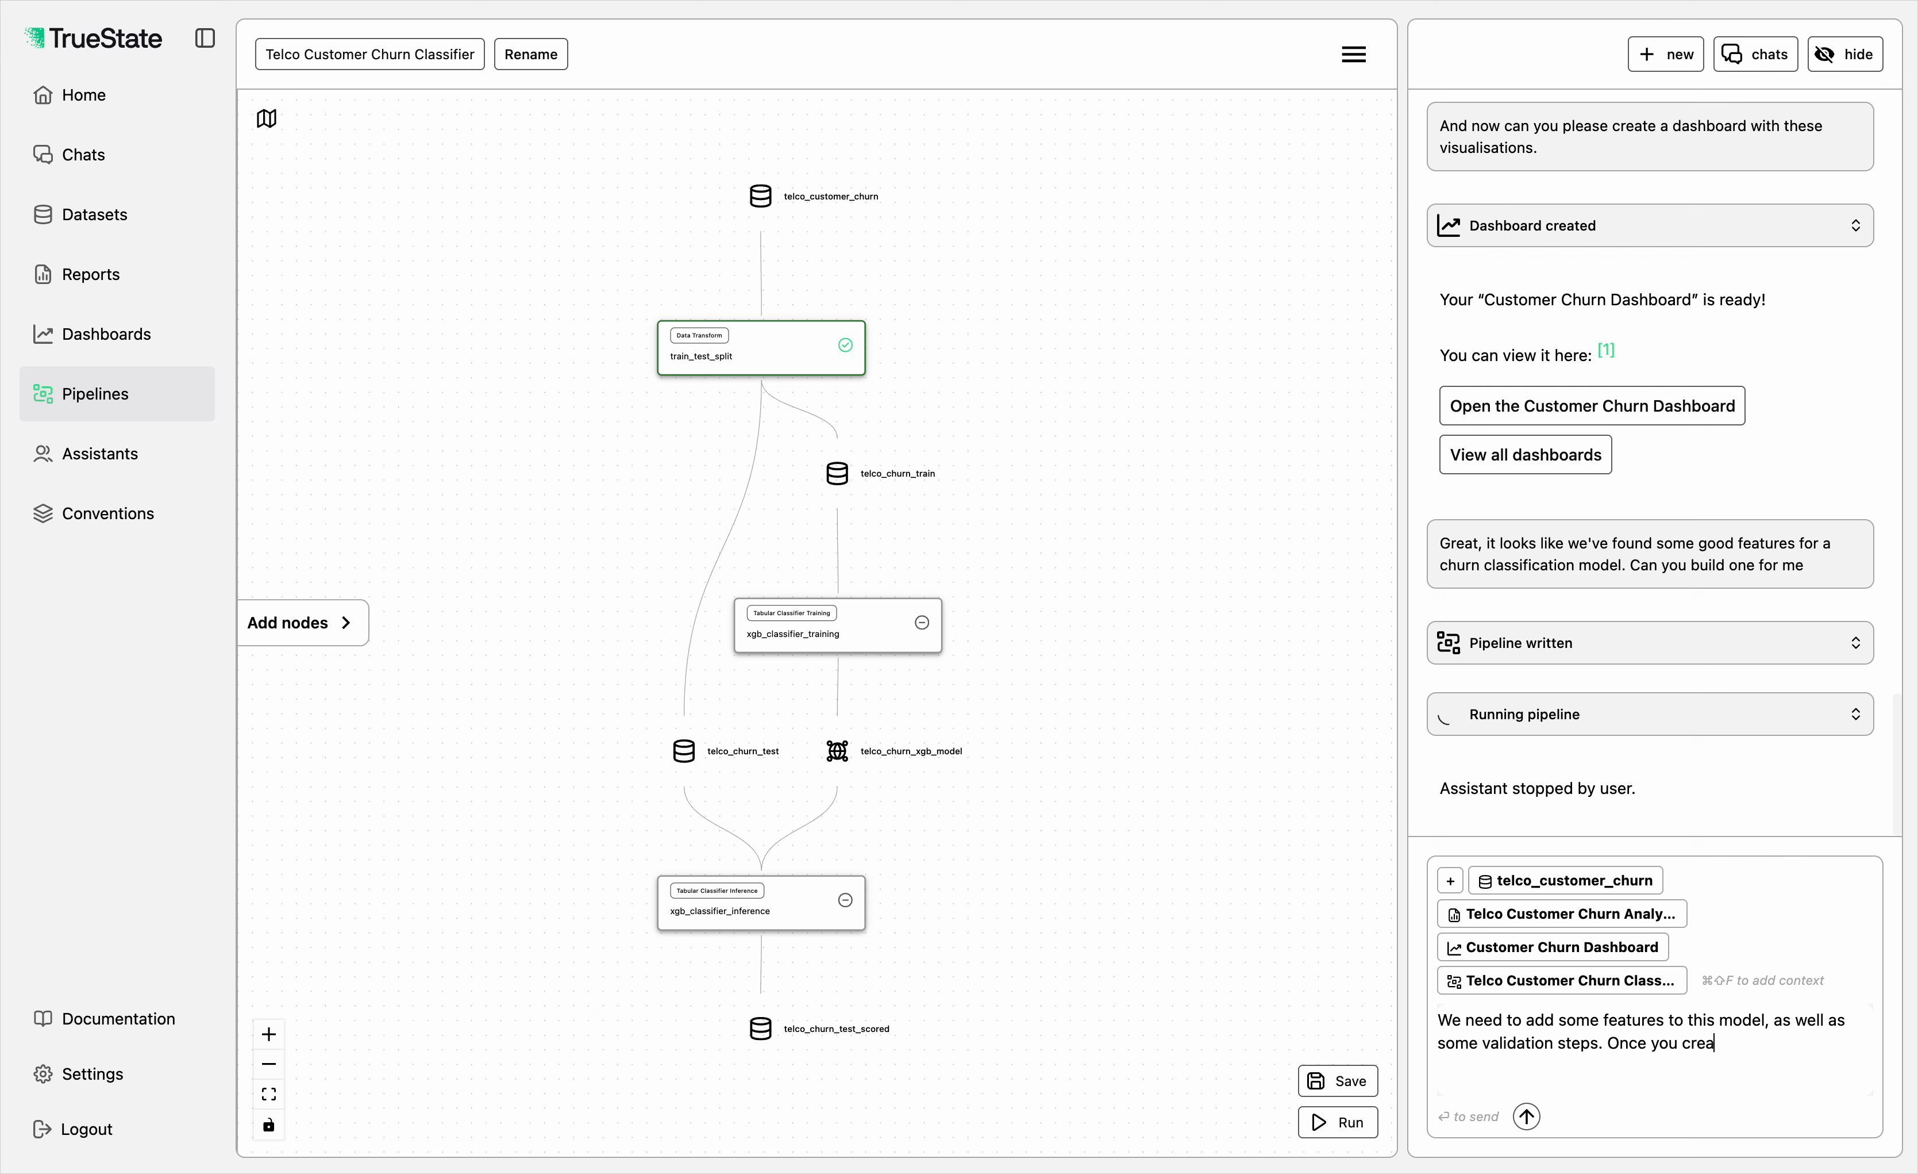
{"action": "type", "text": "te the updated pipeline, try run the whole th"}
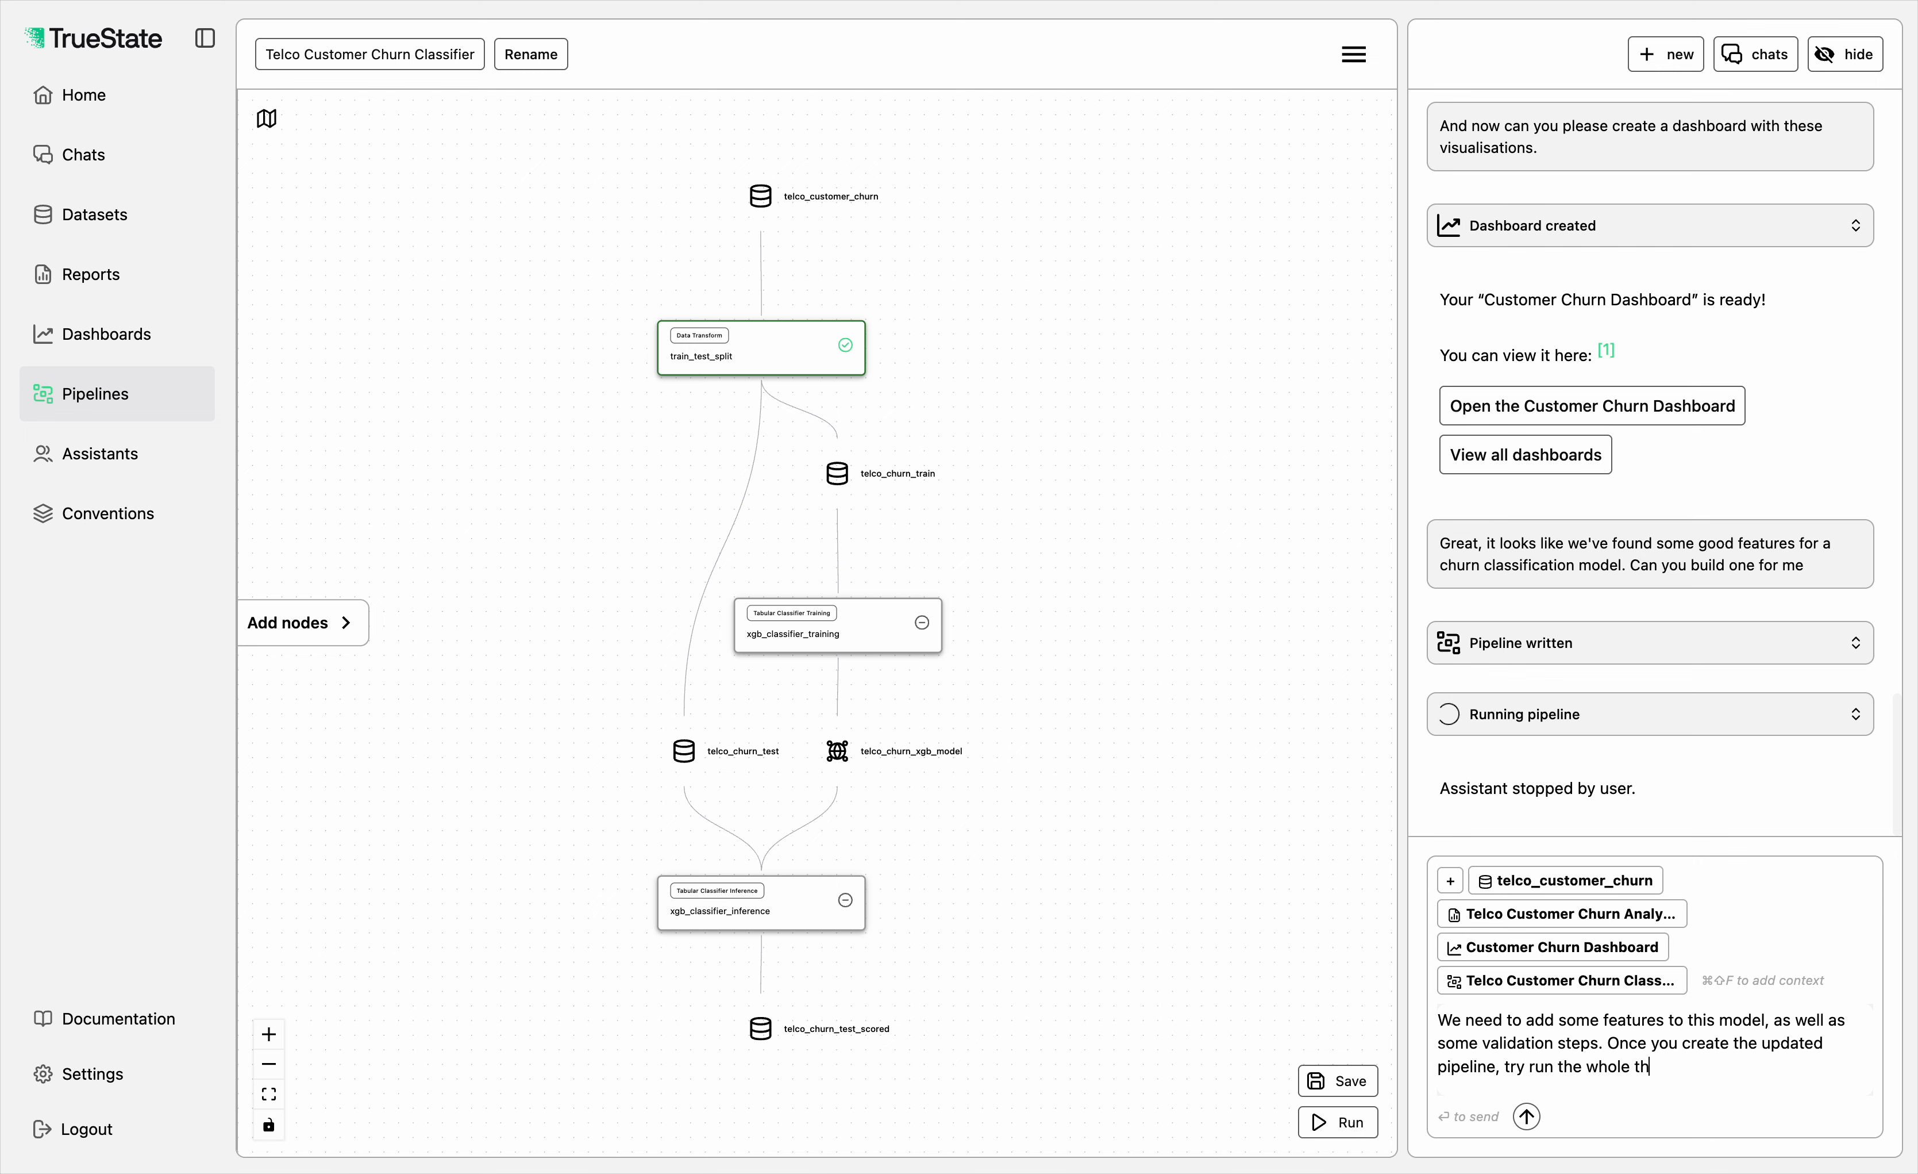
{"action": "type", "text": "ing"}
Step: Complete the message with "Once you create the updated pipeline, try run the whole thing" and send it to the assistant
{"action": "key", "text": "Return"}
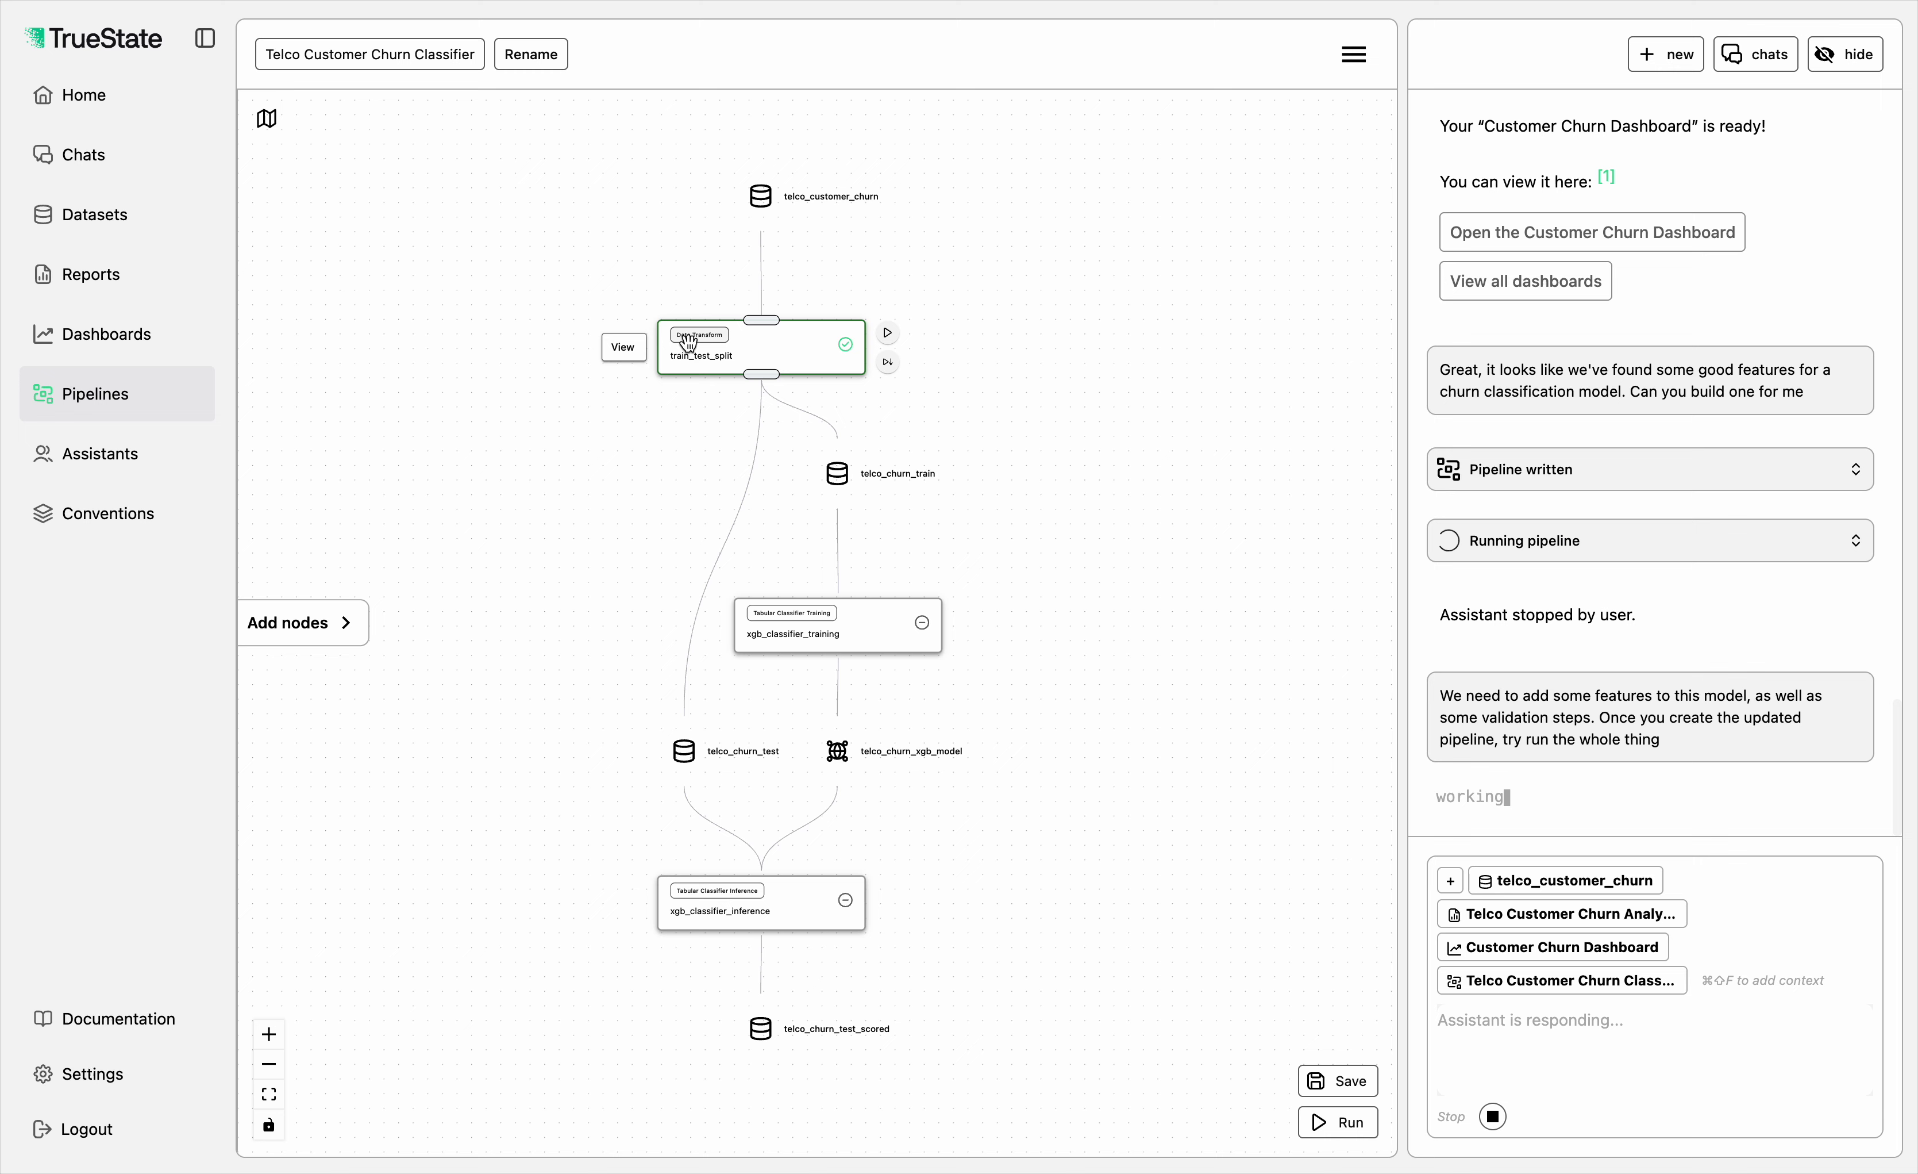
Step: Open the train_test_split node, examine the SQL that creates the train and test tables, and close it
{"action": "left_click", "coordinate": [624, 346]}
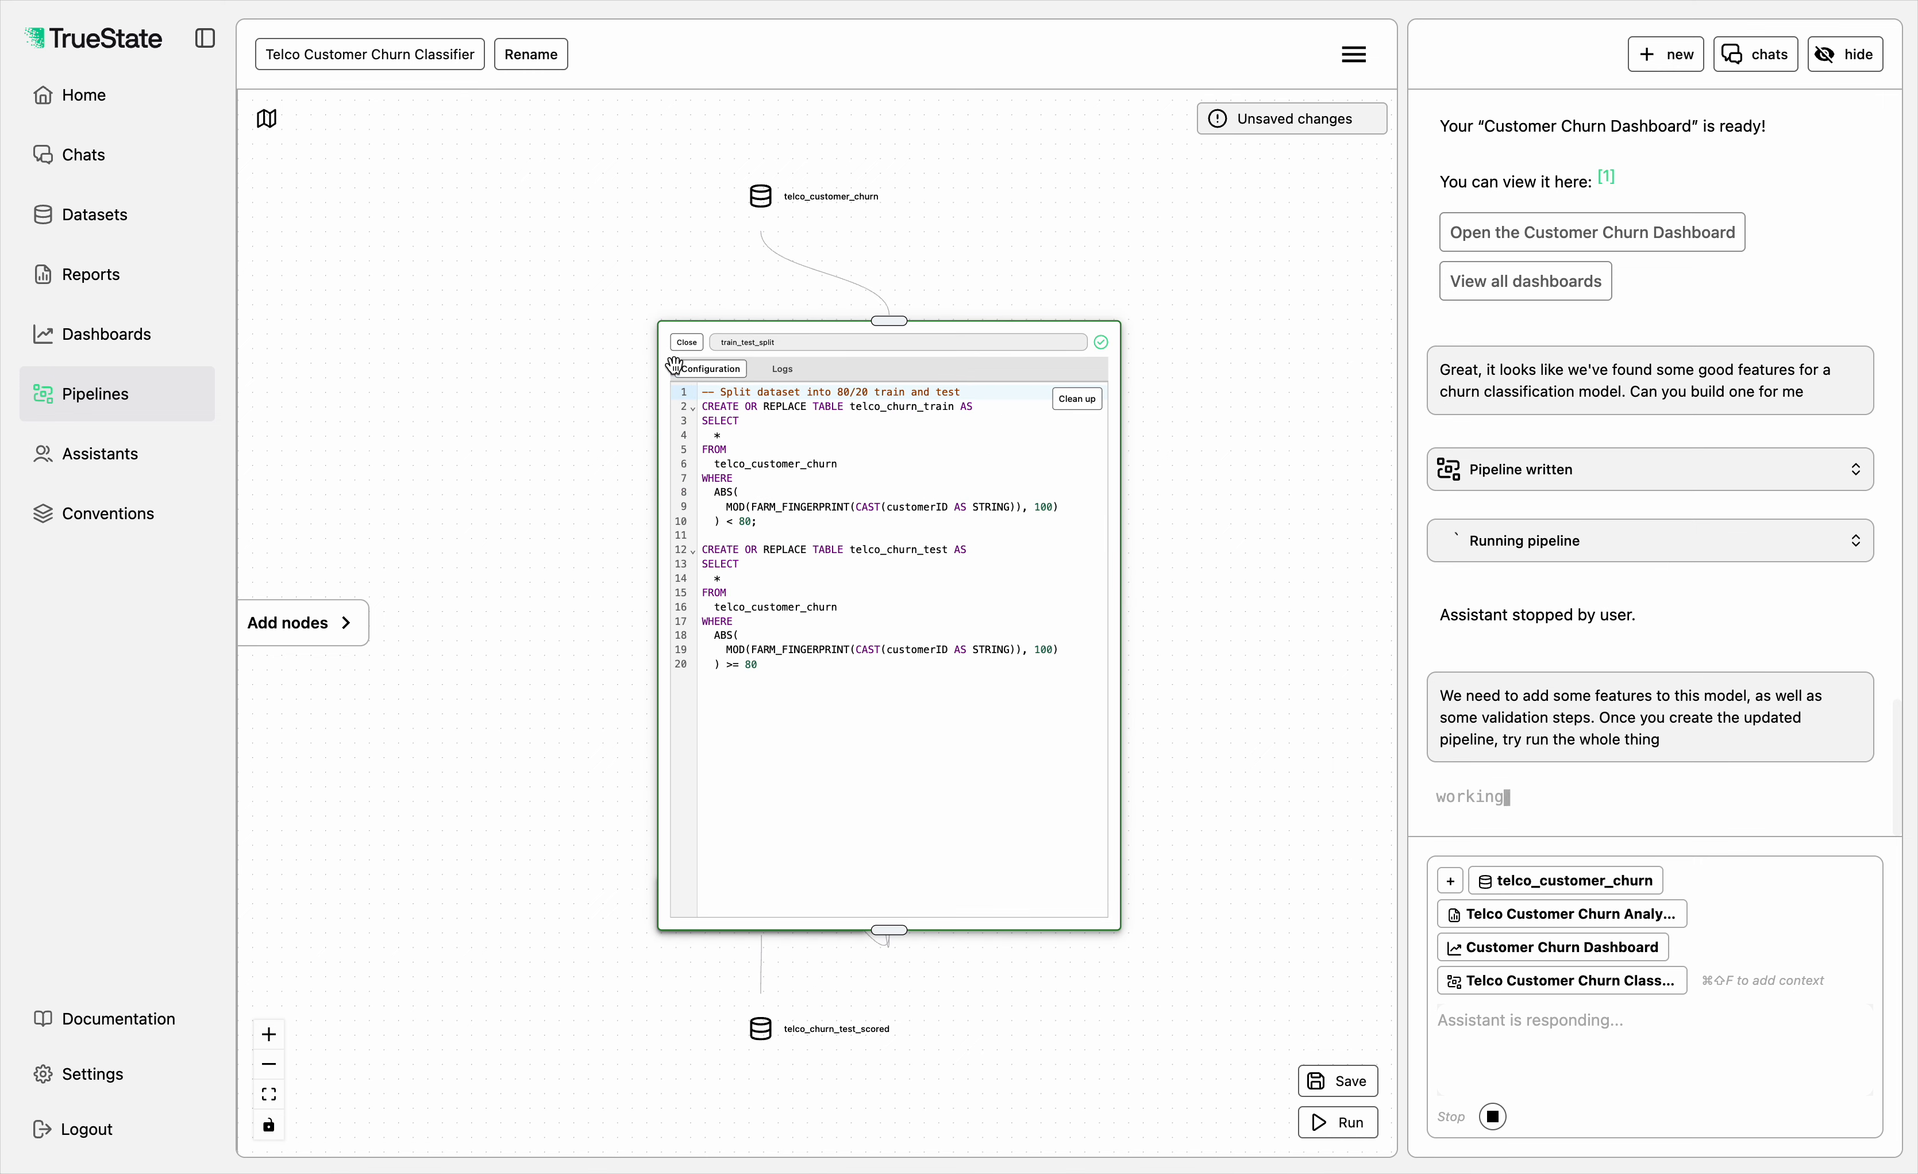
{"action": "left_click", "coordinate": [765, 420]}
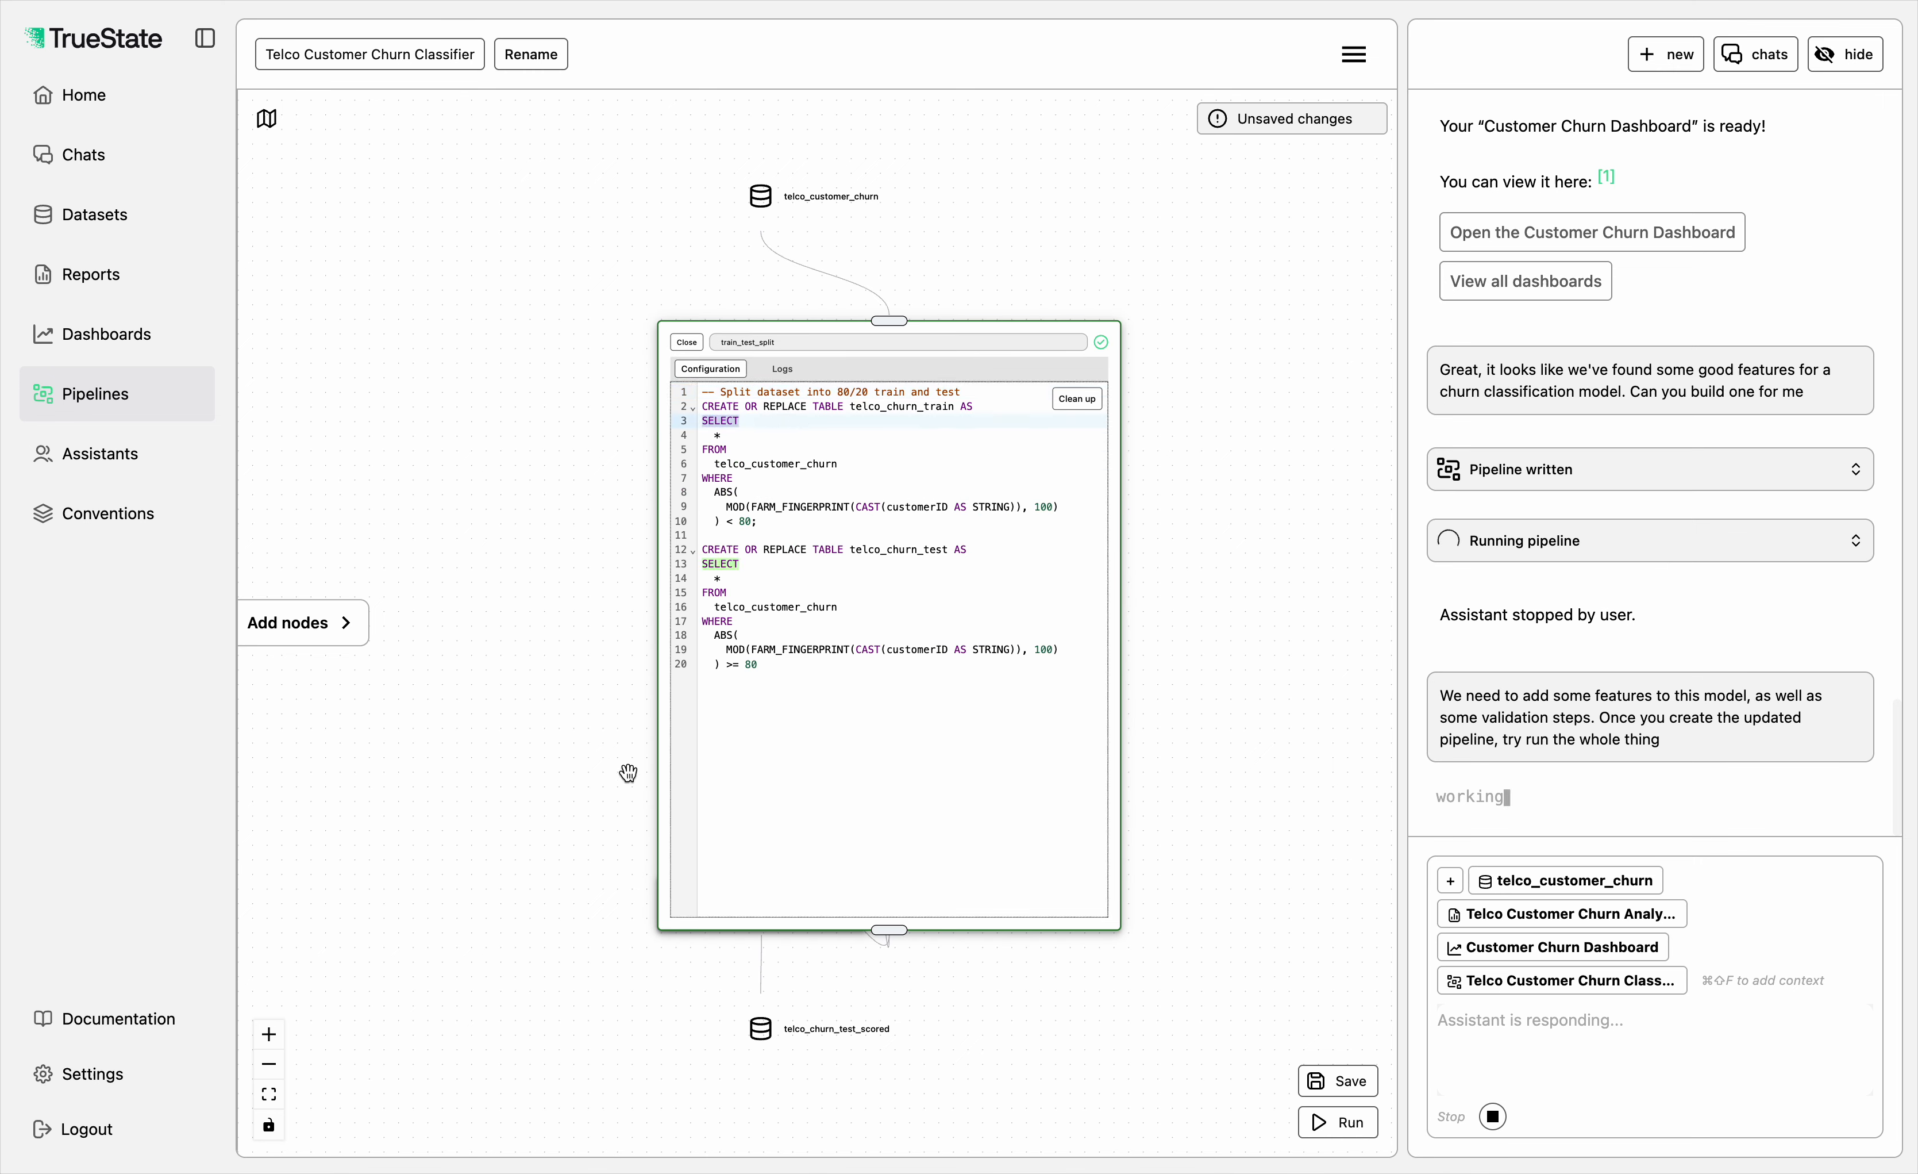
{"action": "left_click", "coordinate": [783, 733]}
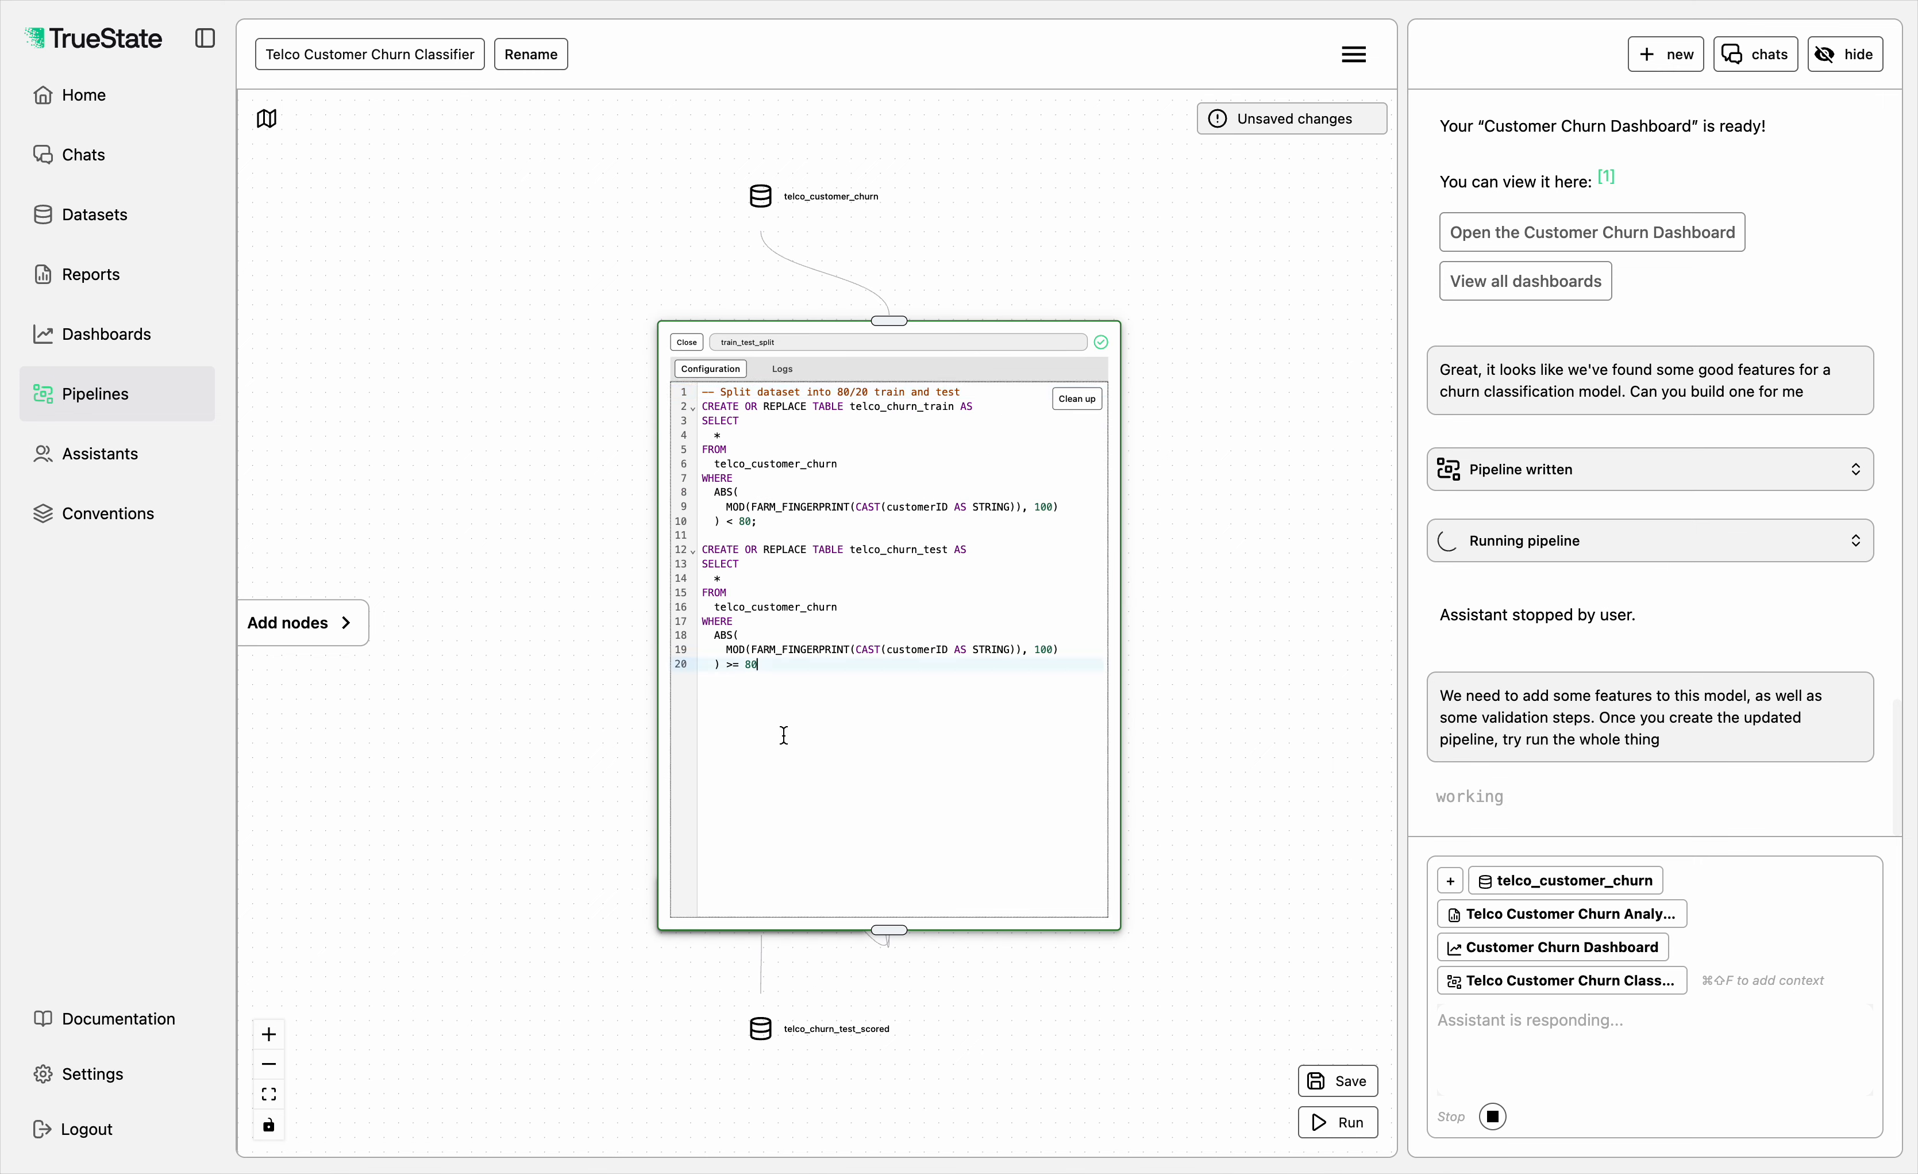
{"action": "left_click", "coordinate": [687, 342]}
Step: Open the xgb_classifier_training node, examine its input features and target column, and close it
{"action": "left_click_drag", "start_coordinate": [998, 552], "coordinate": [760, 425]}
{"action": "scroll", "coordinate": [502, 451], "scroll_direction": "up", "scroll_amount": 3}
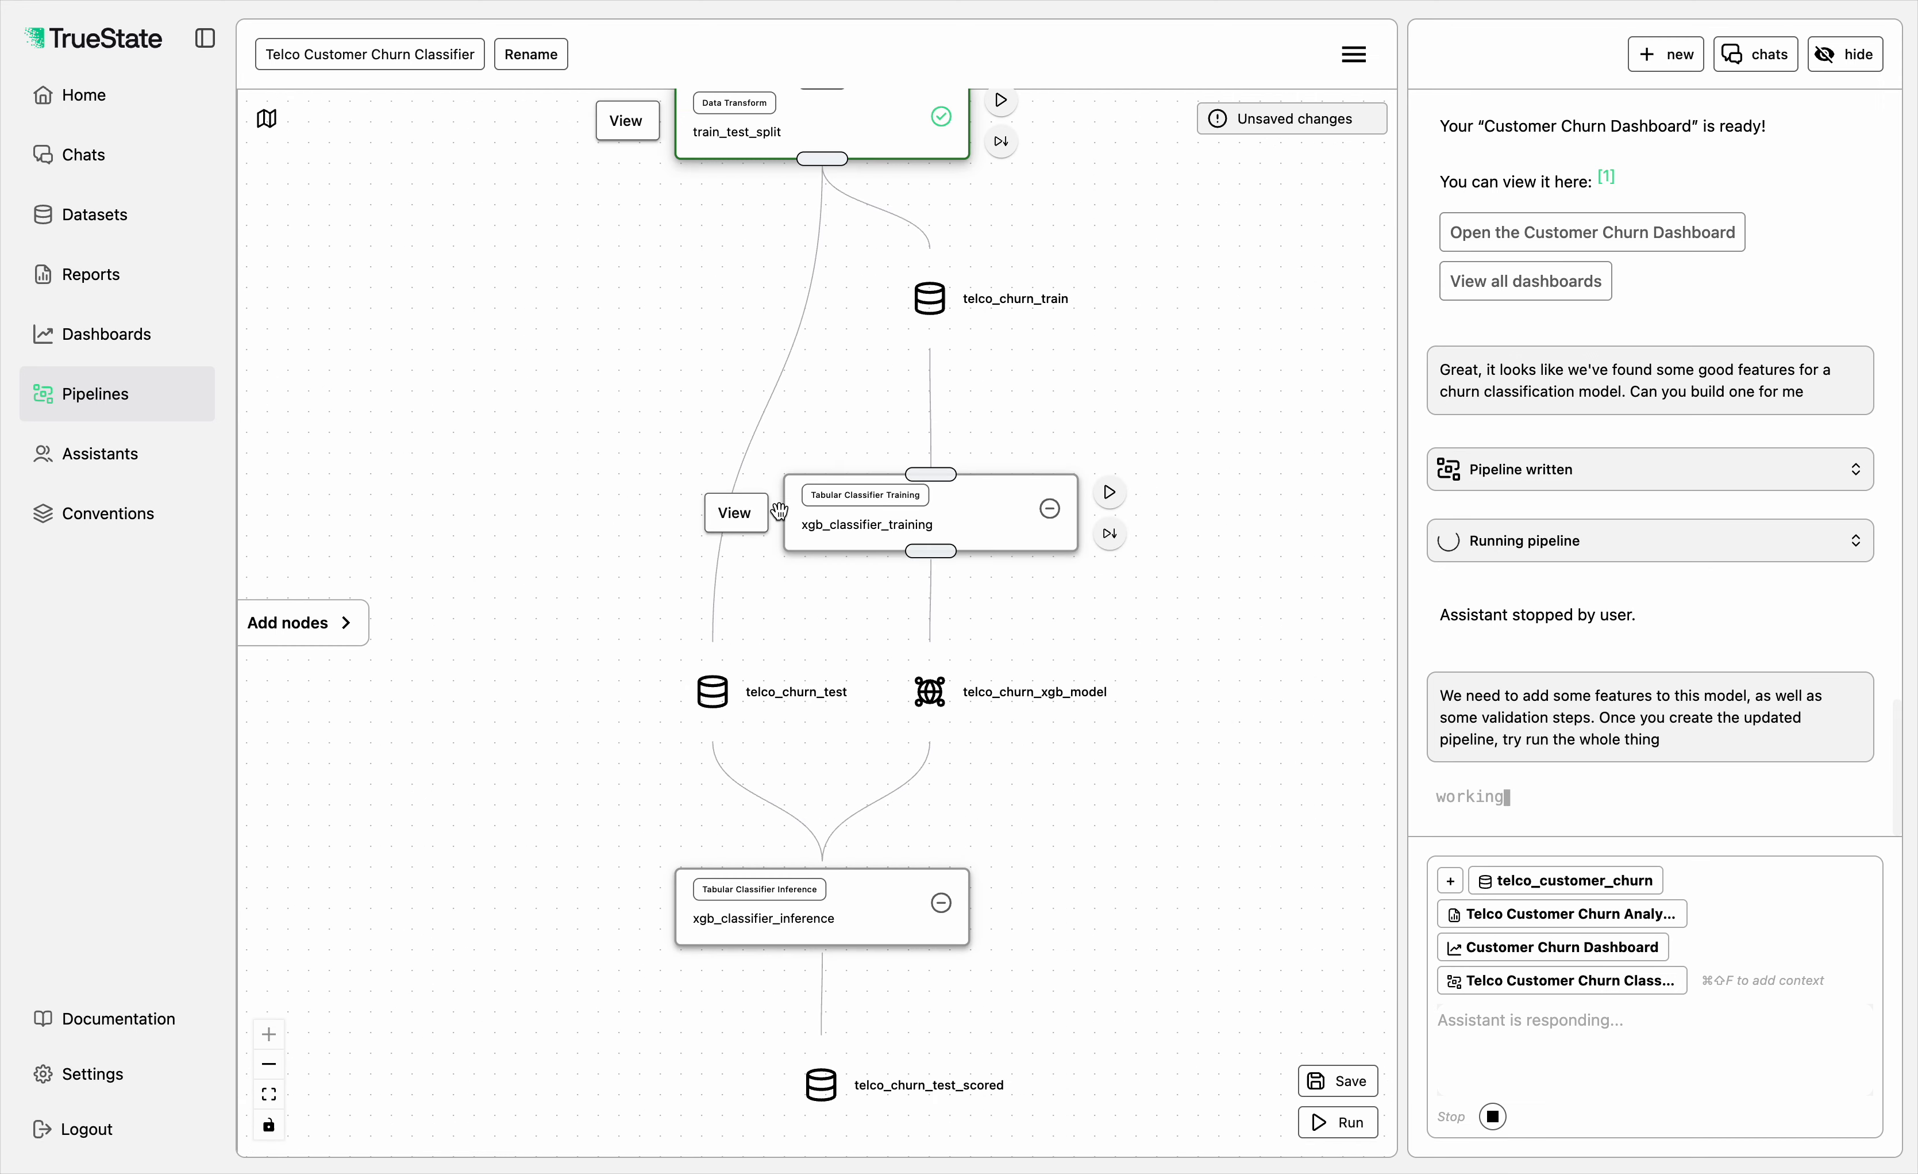
{"action": "left_click", "coordinate": [764, 521]}
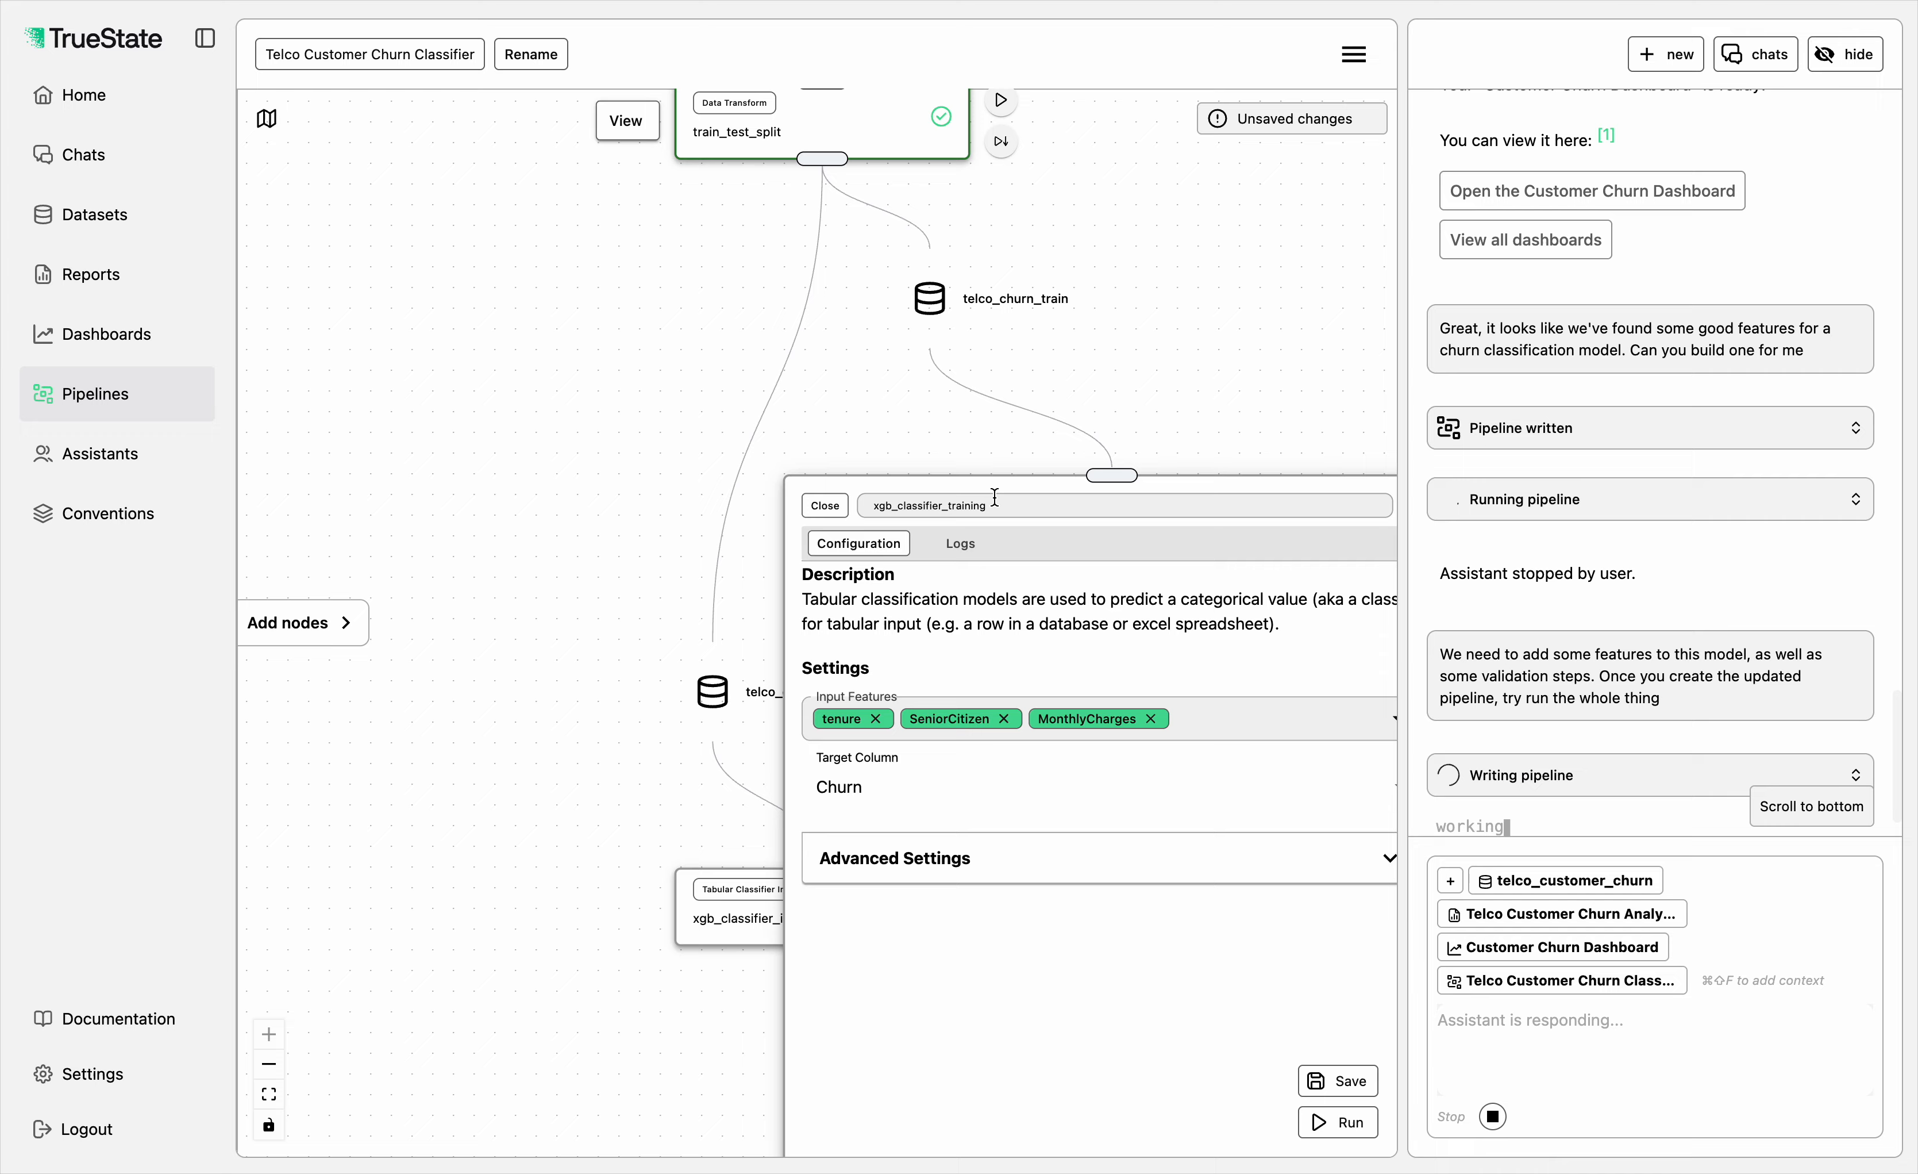
{"action": "left_click_drag", "start_coordinate": [967, 435], "coordinate": [703, 315]}
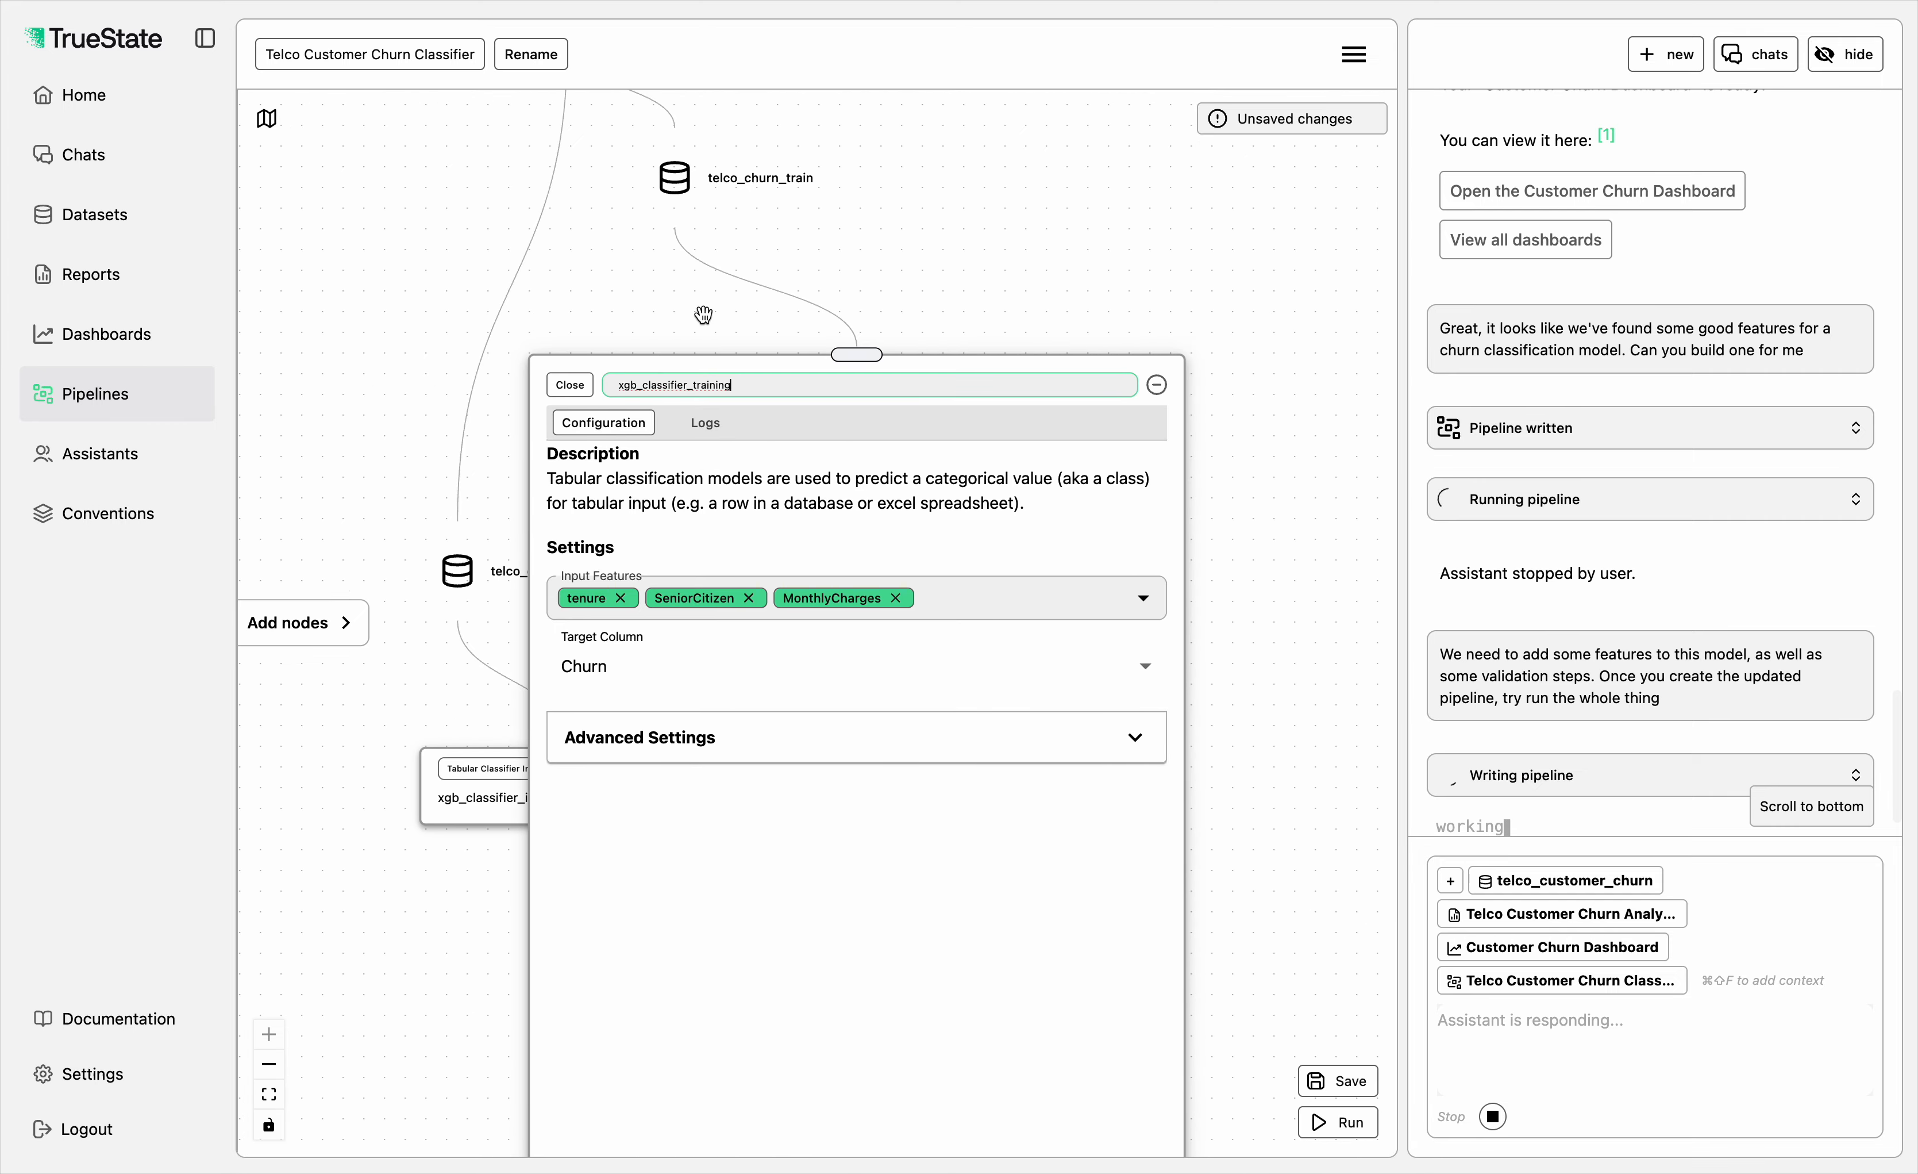
{"action": "left_click", "coordinate": [570, 384]}
Step: Examine the rewritten pipeline from the source dataset through clean_data to model_evaluation, along with the assistant's run progress
{"action": "scroll", "coordinate": [1118, 489], "scroll_direction": "down", "scroll_amount": 5}
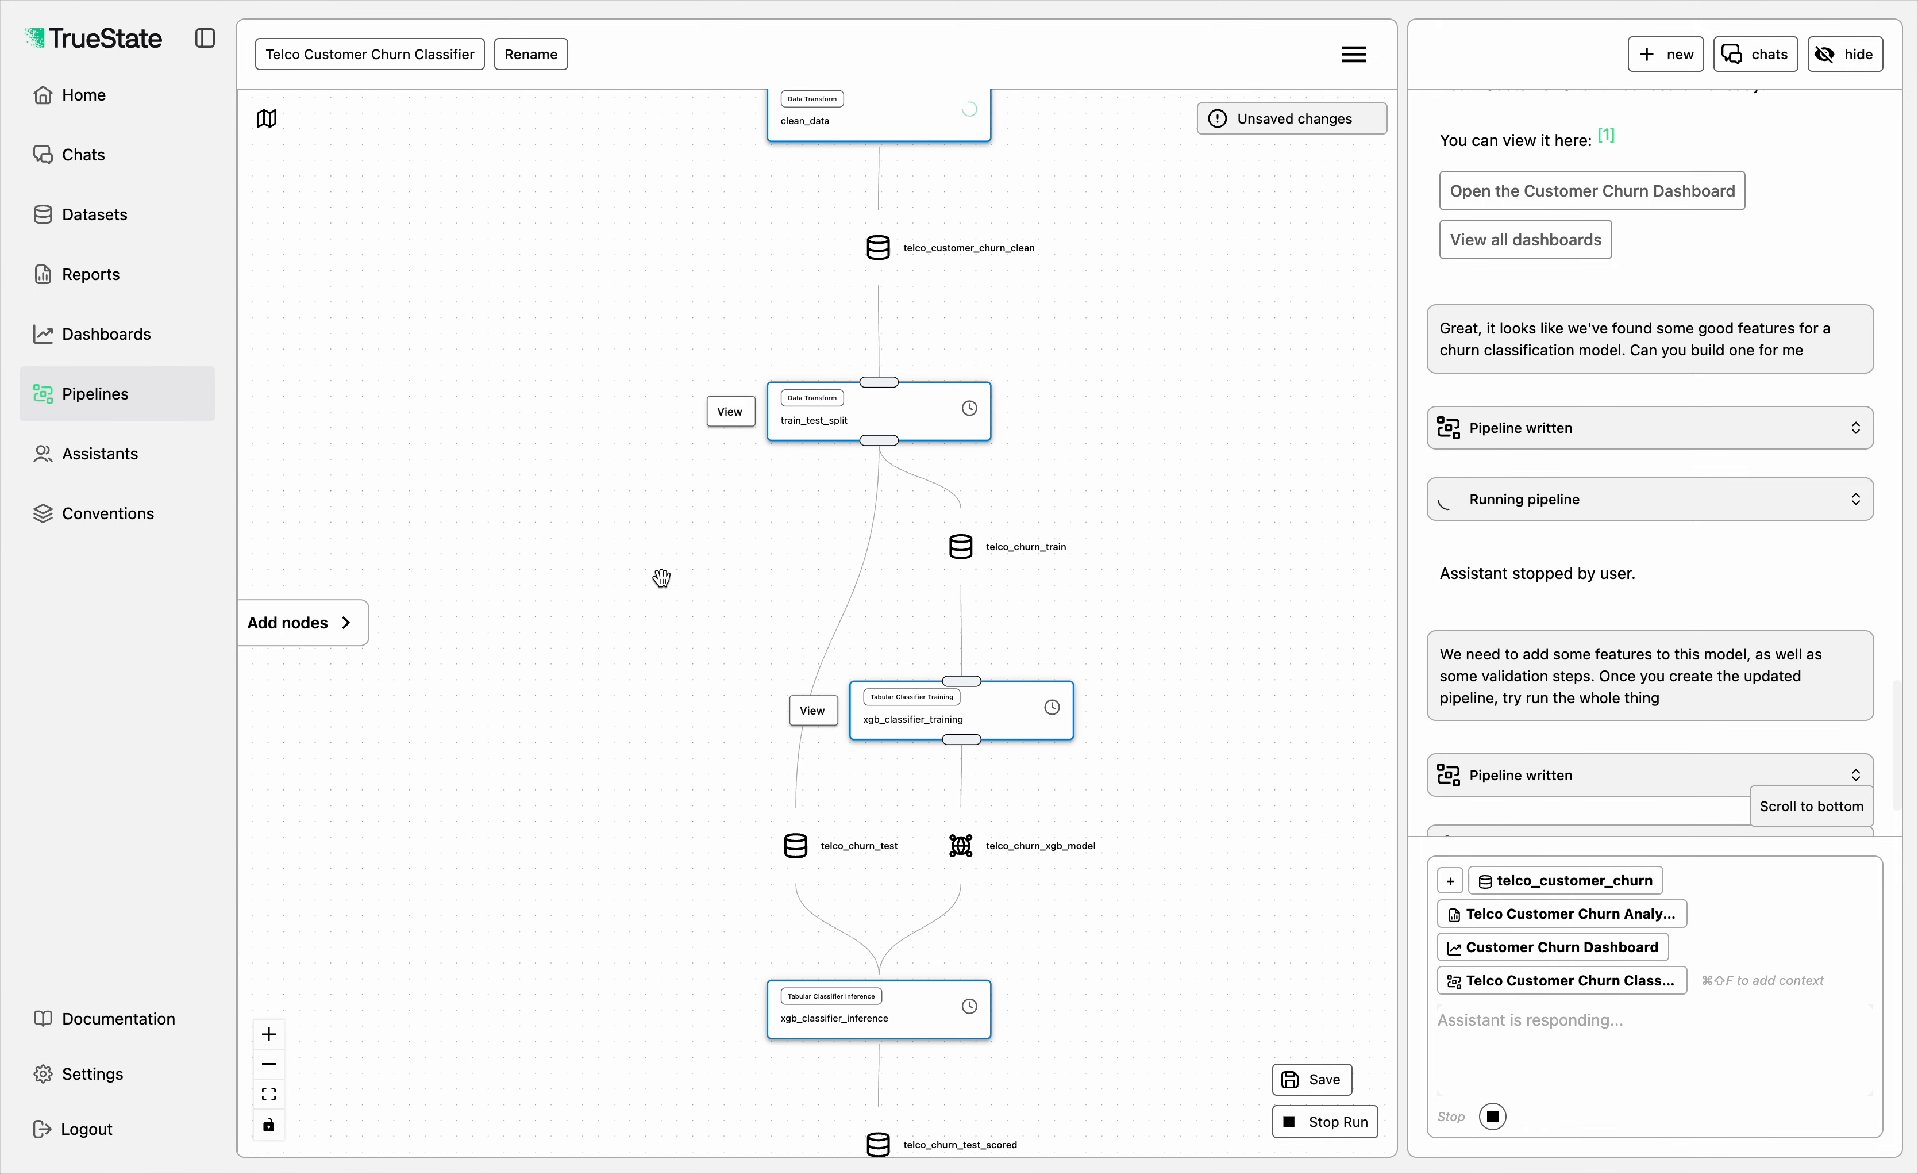
{"action": "left_click_drag", "start_coordinate": [636, 596], "coordinate": [643, 416]}
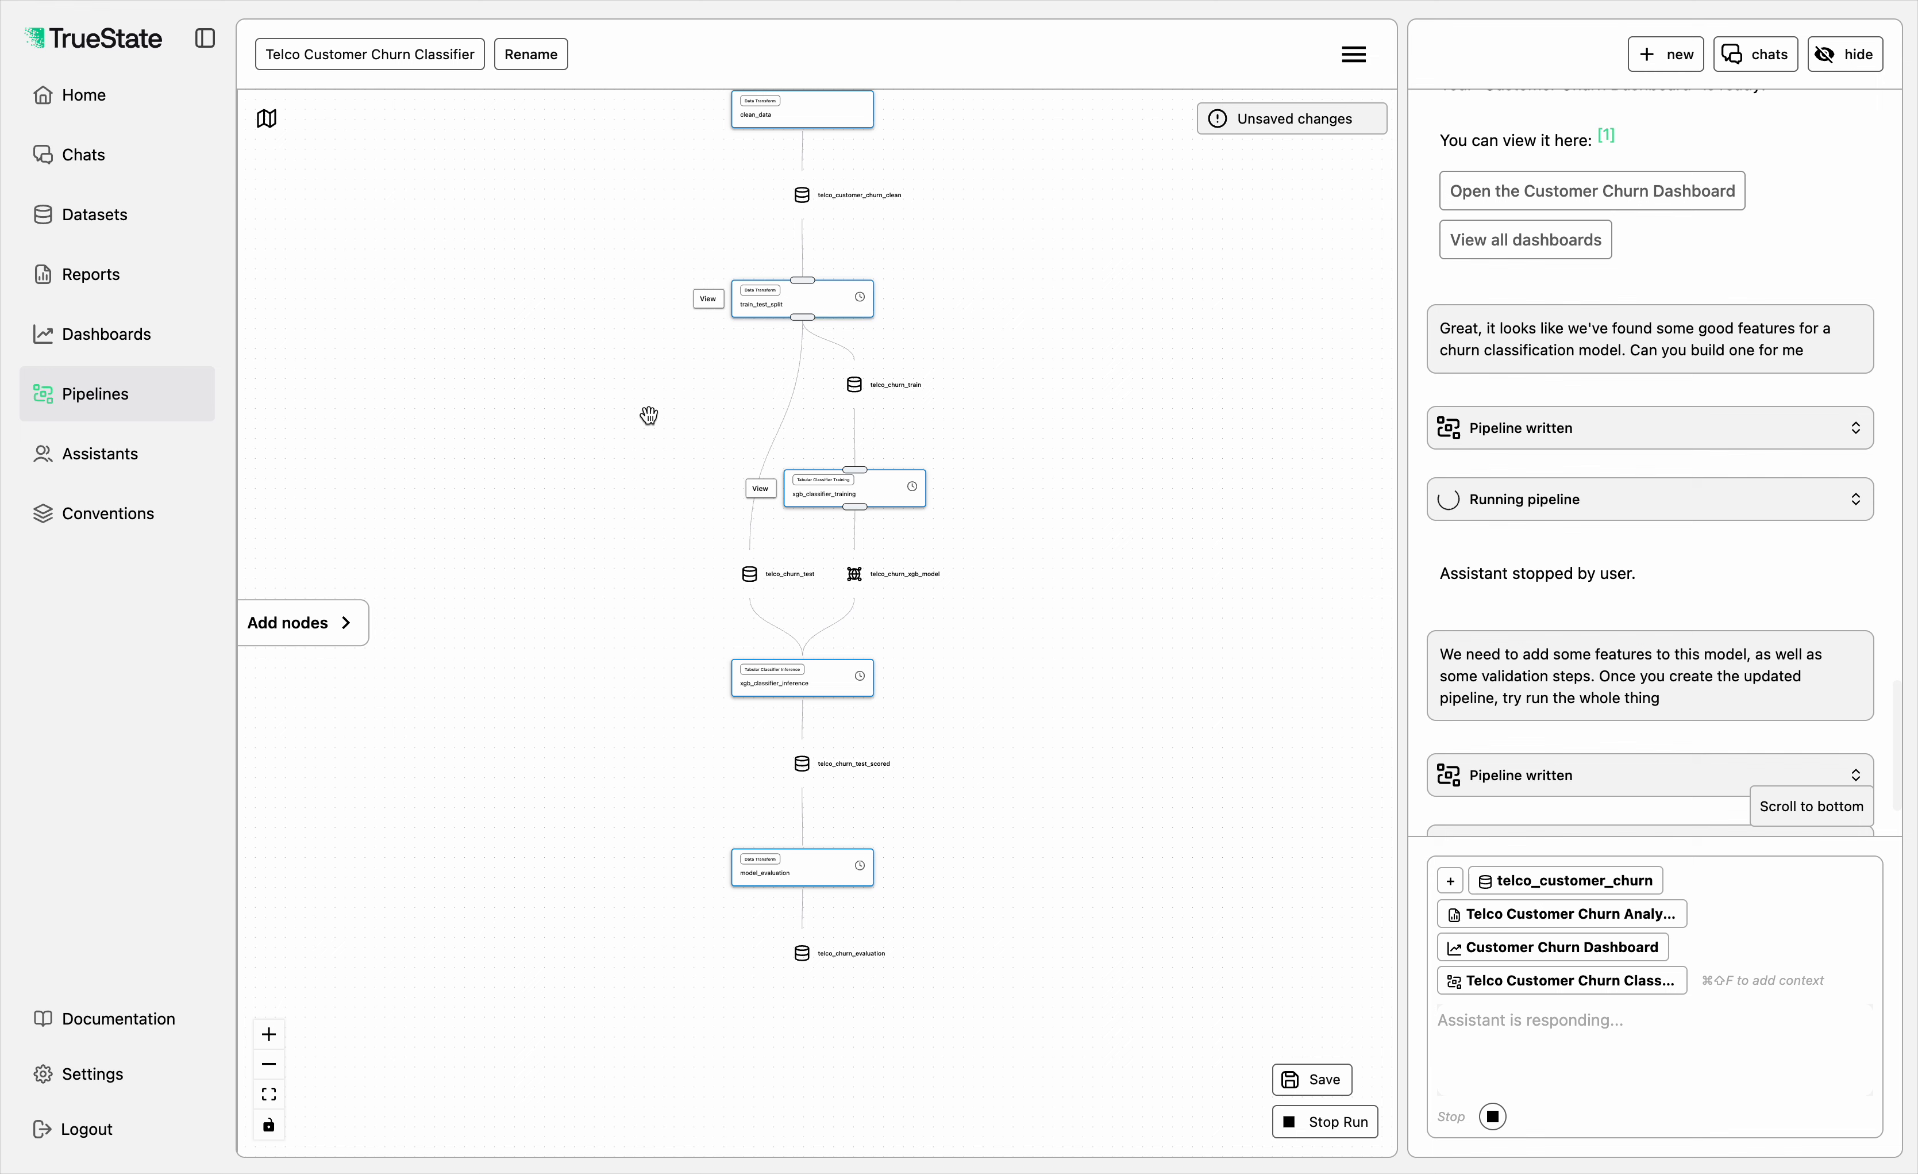
{"action": "left_click_drag", "start_coordinate": [1134, 466], "coordinate": [1079, 551]}
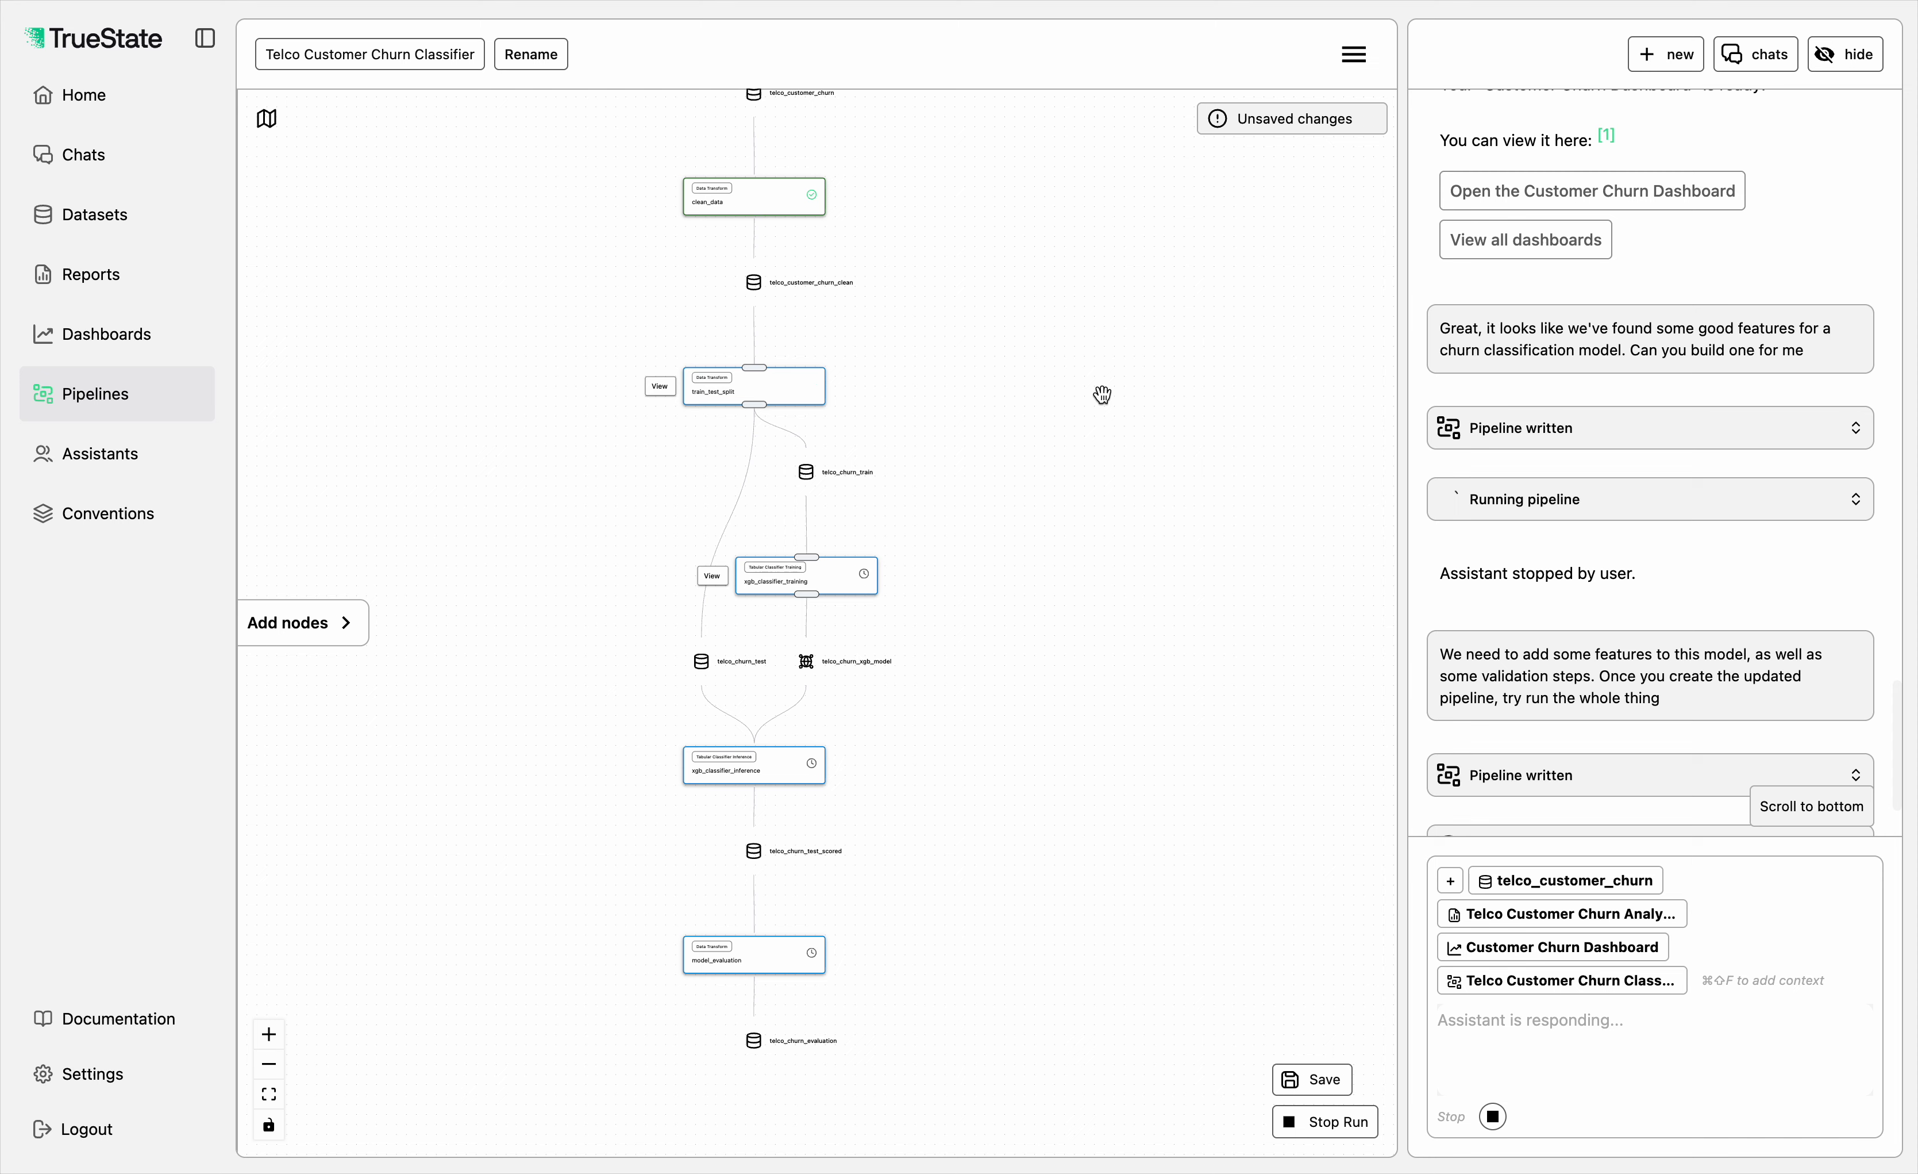
{"action": "scroll", "coordinate": [1585, 522], "scroll_direction": "down", "scroll_amount": 2}
{"action": "scroll", "coordinate": [1585, 522], "scroll_direction": "up", "scroll_amount": 1}
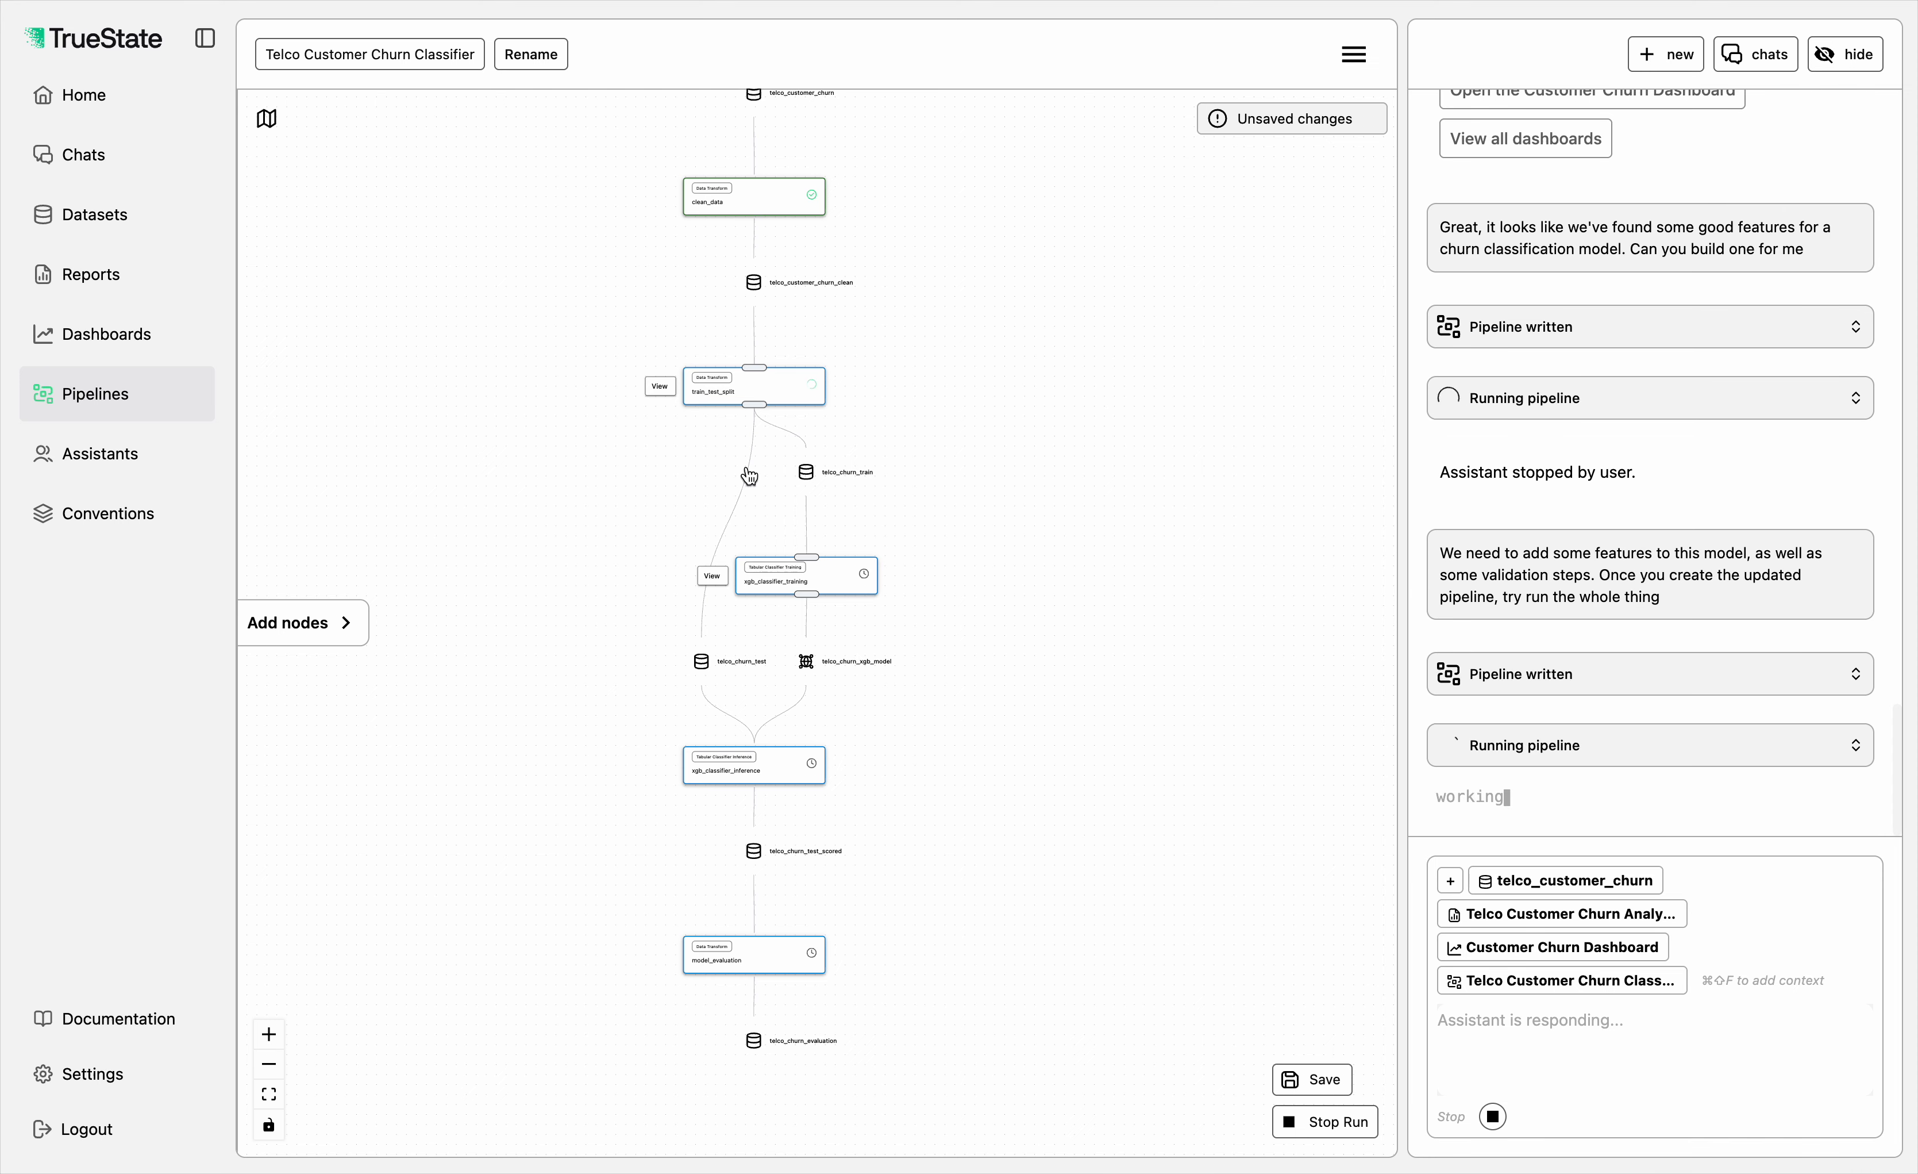
{"action": "left_click_drag", "start_coordinate": [1148, 479], "coordinate": [1150, 568]}
{"action": "left_click_drag", "start_coordinate": [1032, 581], "coordinate": [1050, 454]}
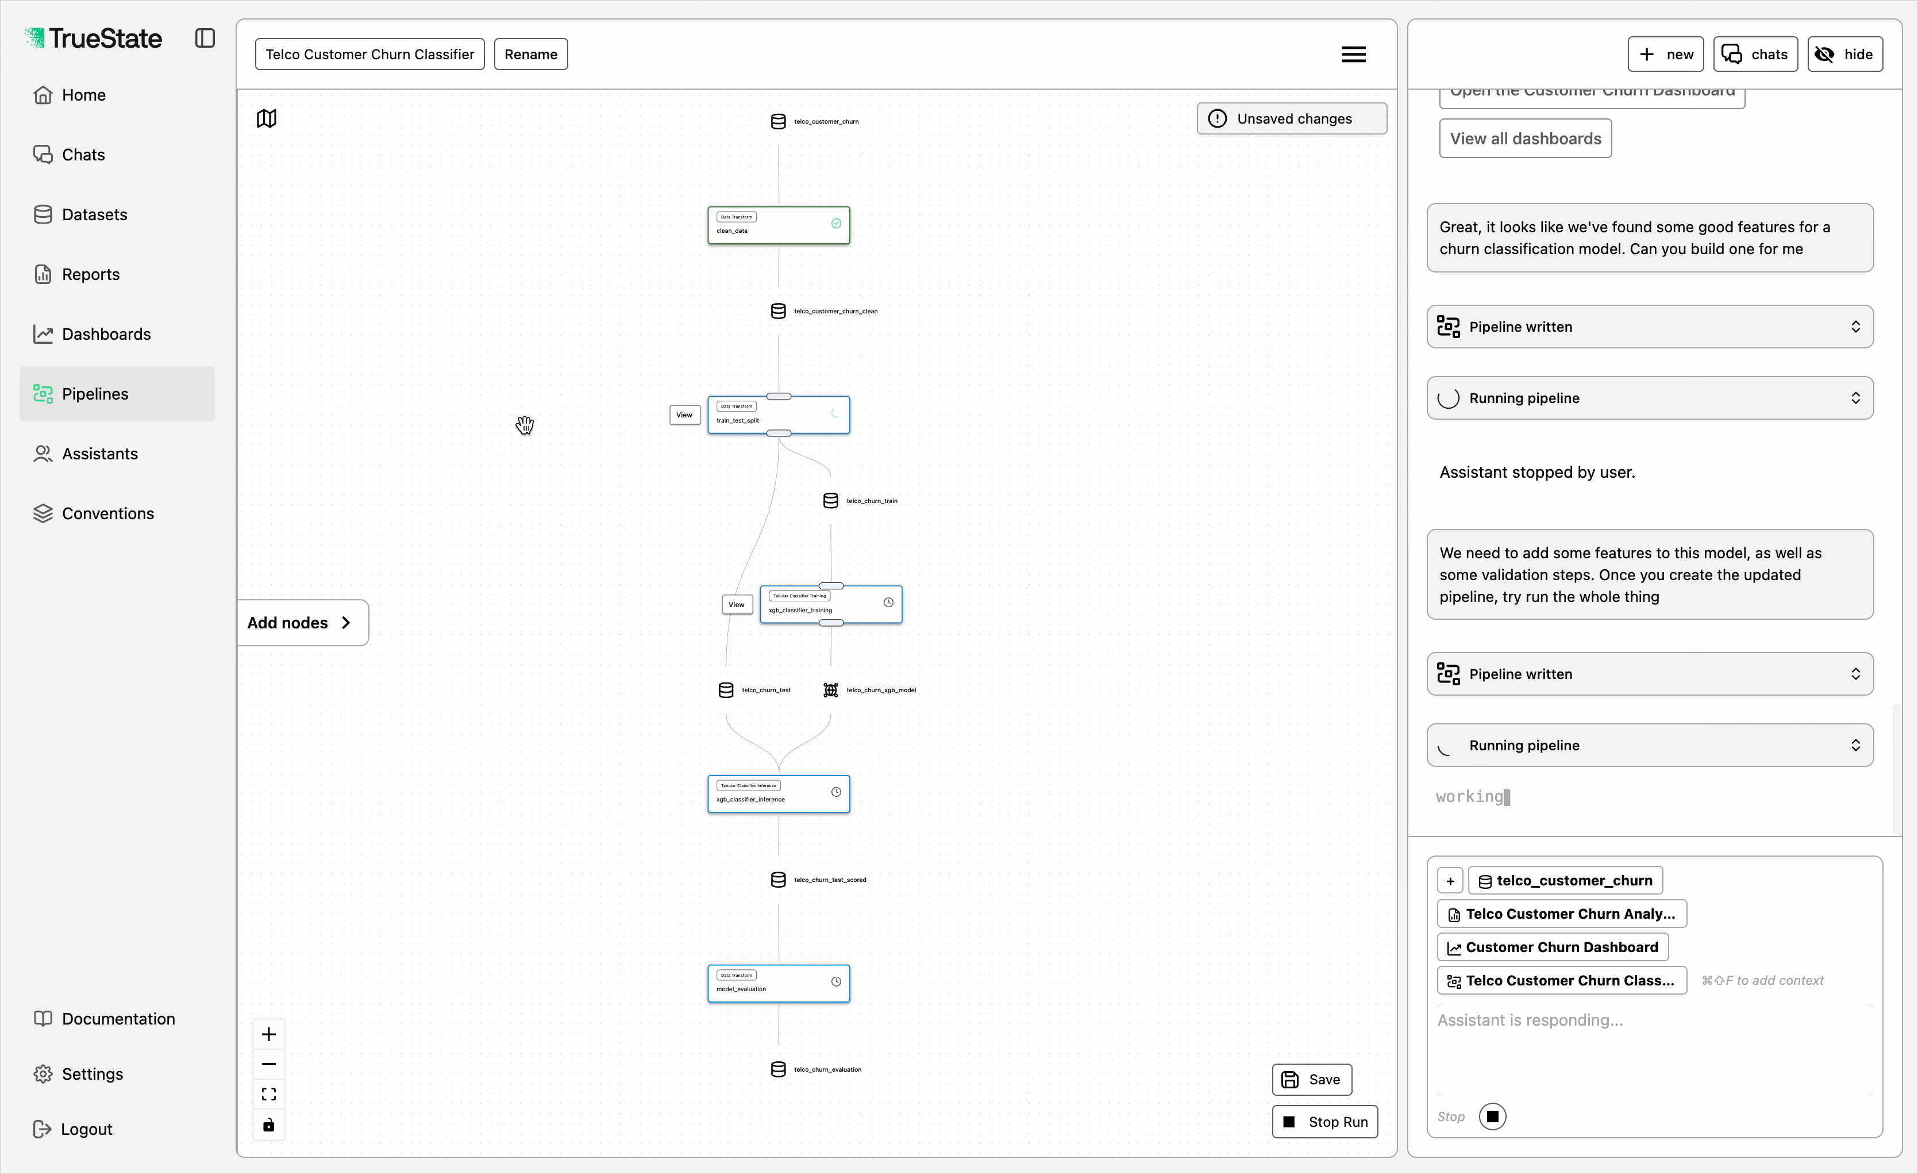
Step: Open the list of nodes that can be added manually to the pipeline
{"action": "left_click", "coordinate": [342, 625]}
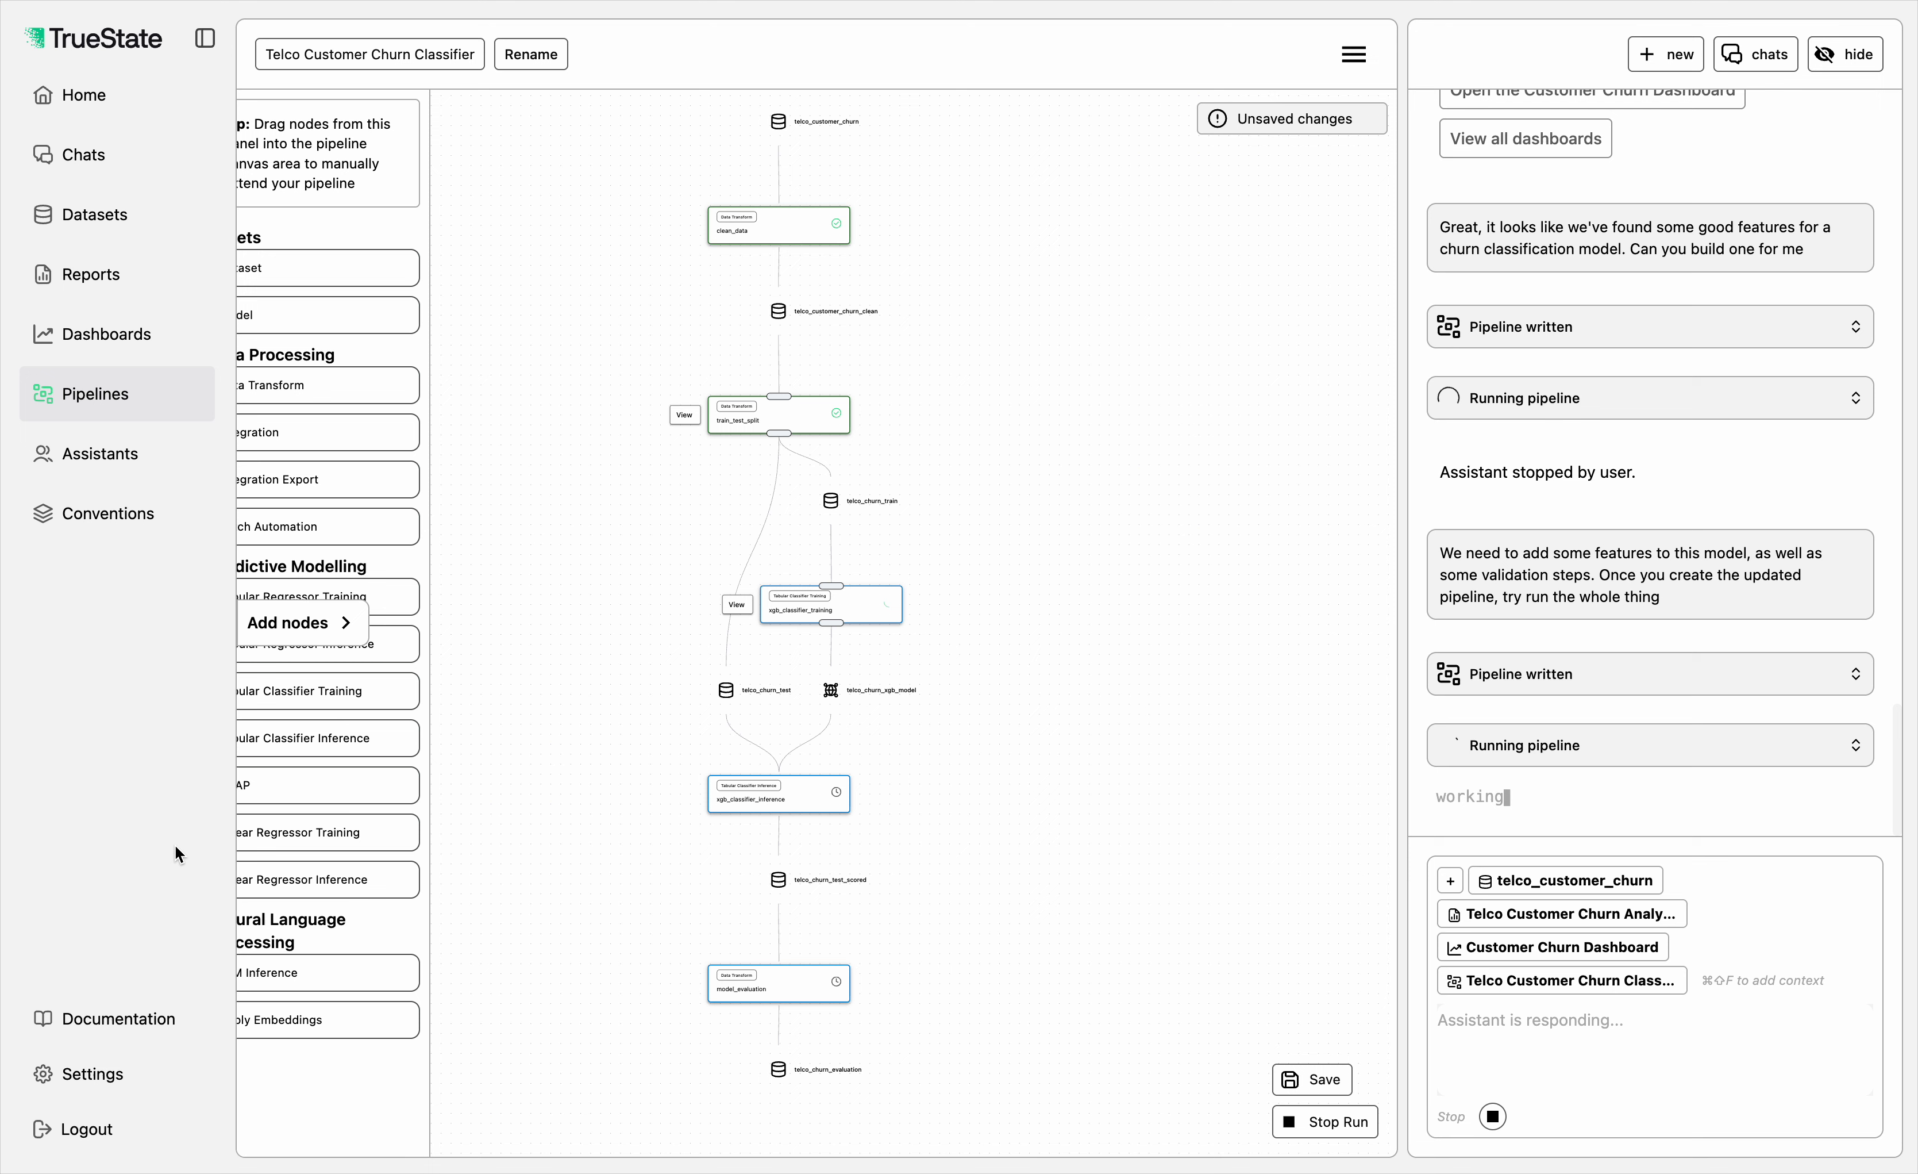
{"action": "left_click", "coordinate": [302, 635]}
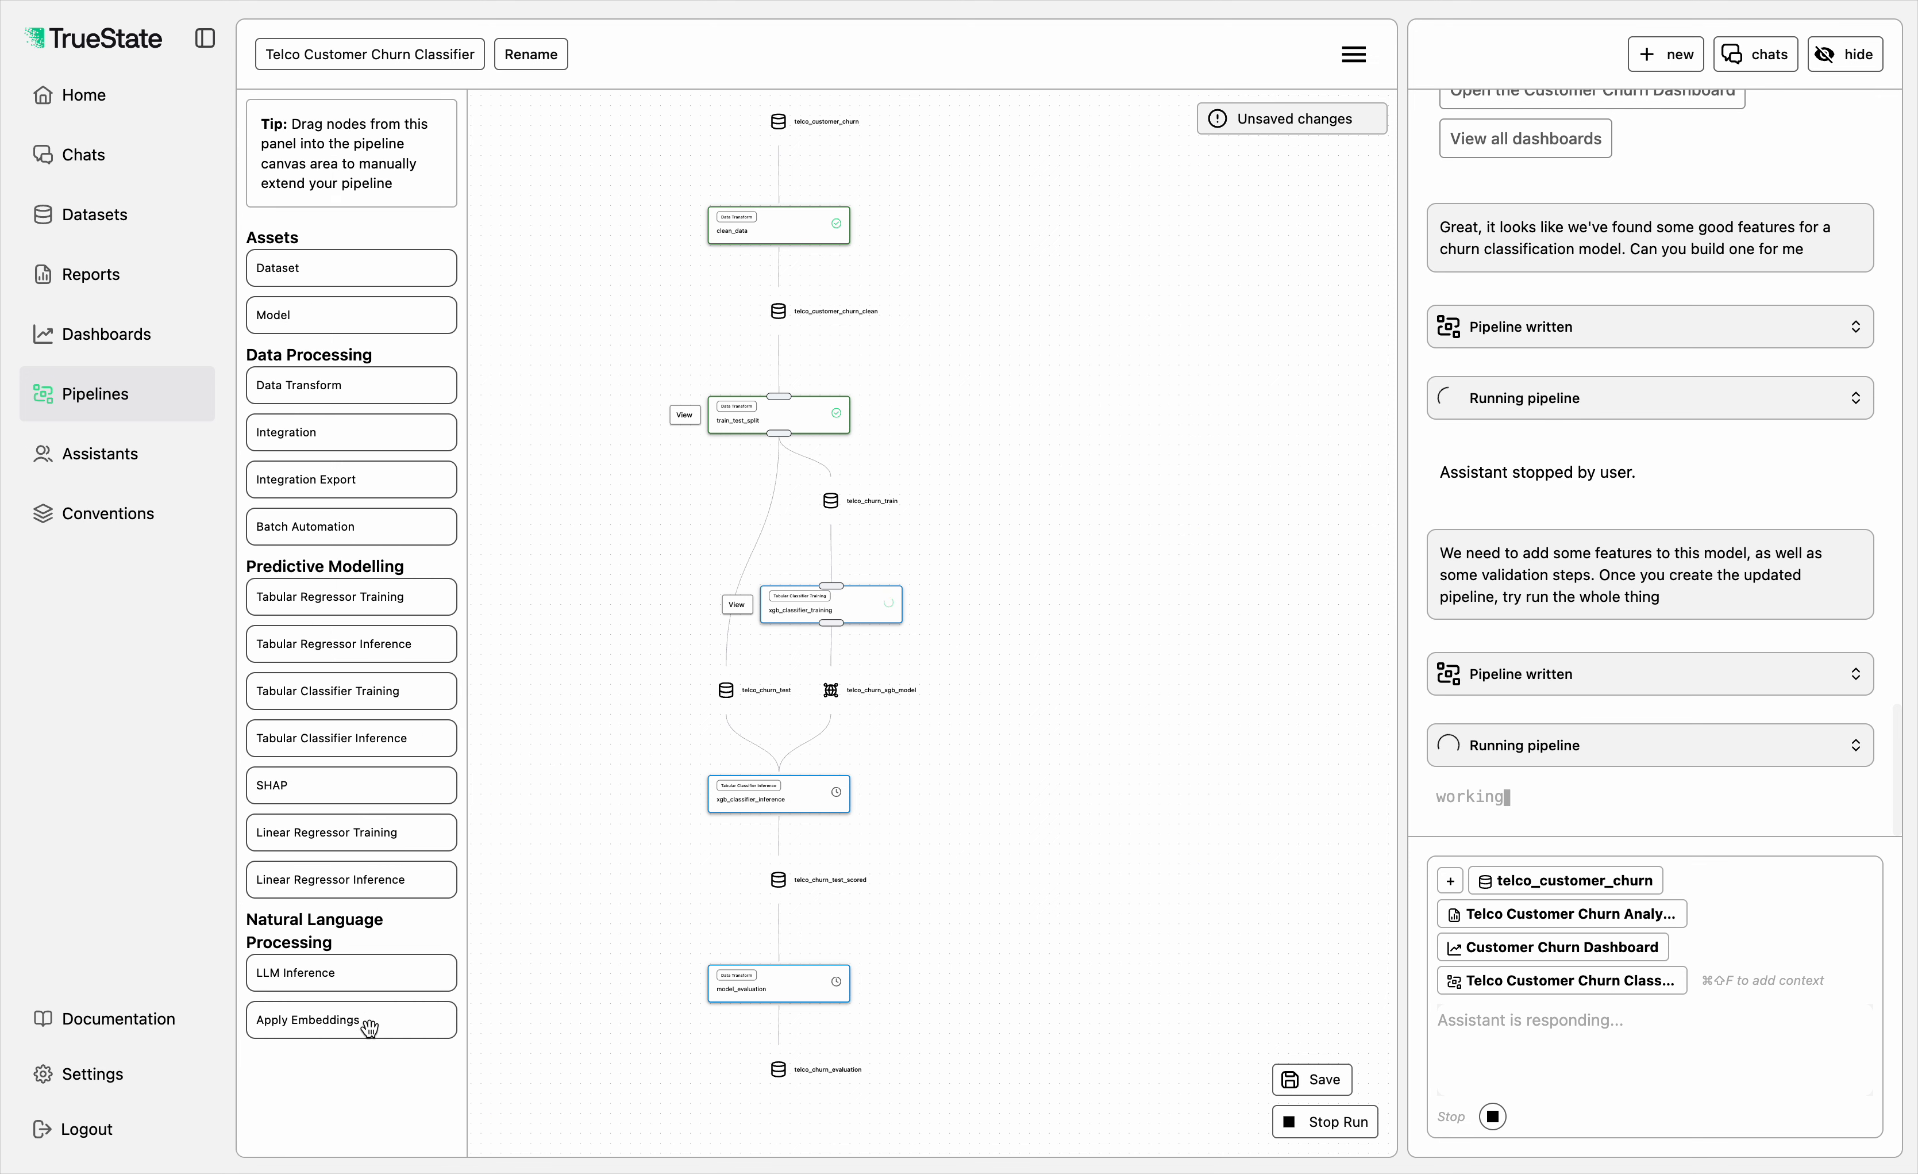